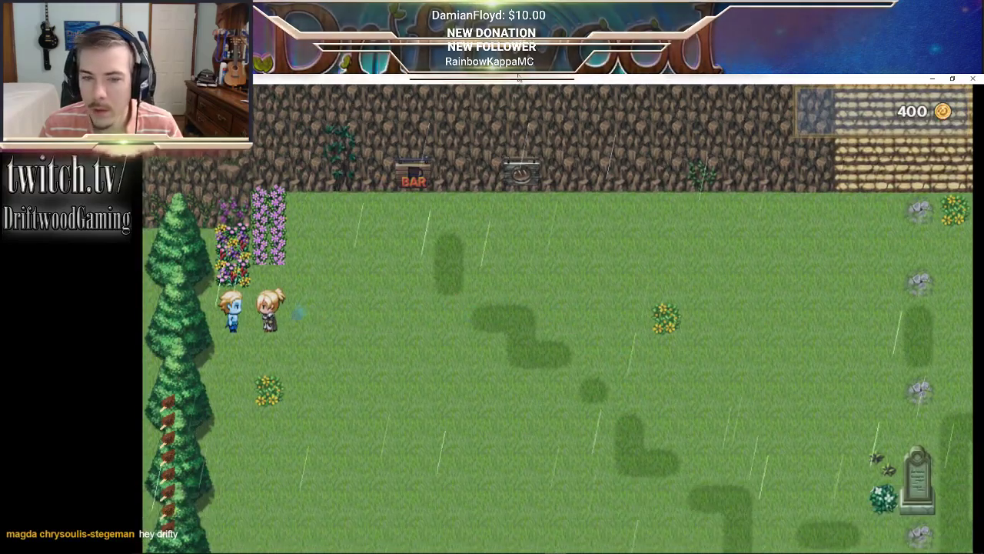
# Walk the character across the grassy field and over the upper ledge to the cave entrance, and enter the Dungeon
pyautogui.press('Right')
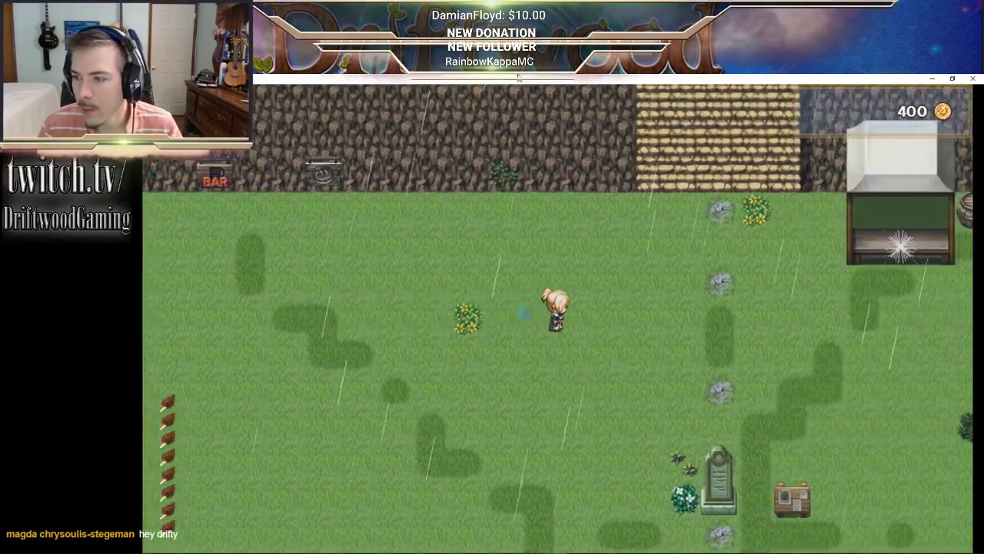
pyautogui.press('Up')
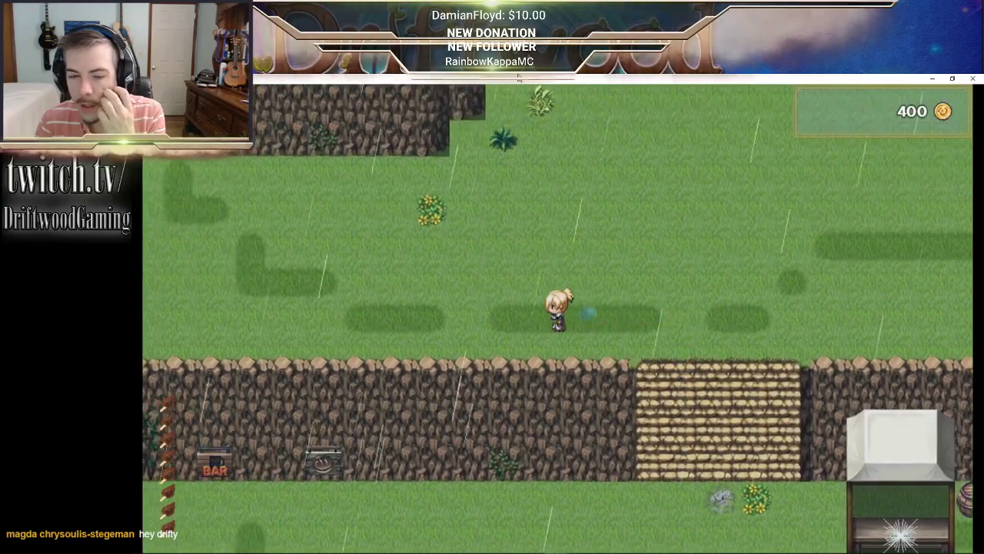
pyautogui.press('Left')
pyautogui.press('Down')
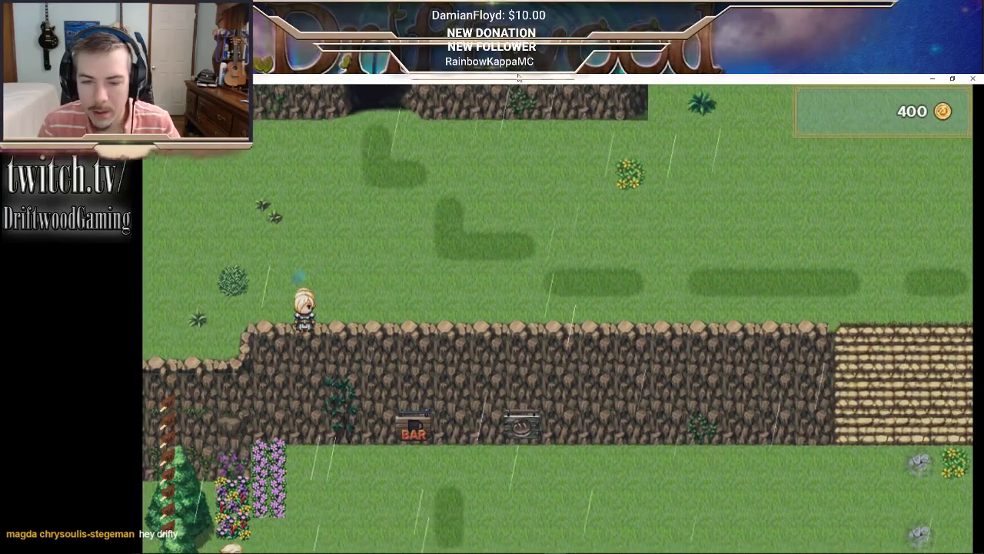
pyautogui.press('Right')
pyautogui.press('Up')
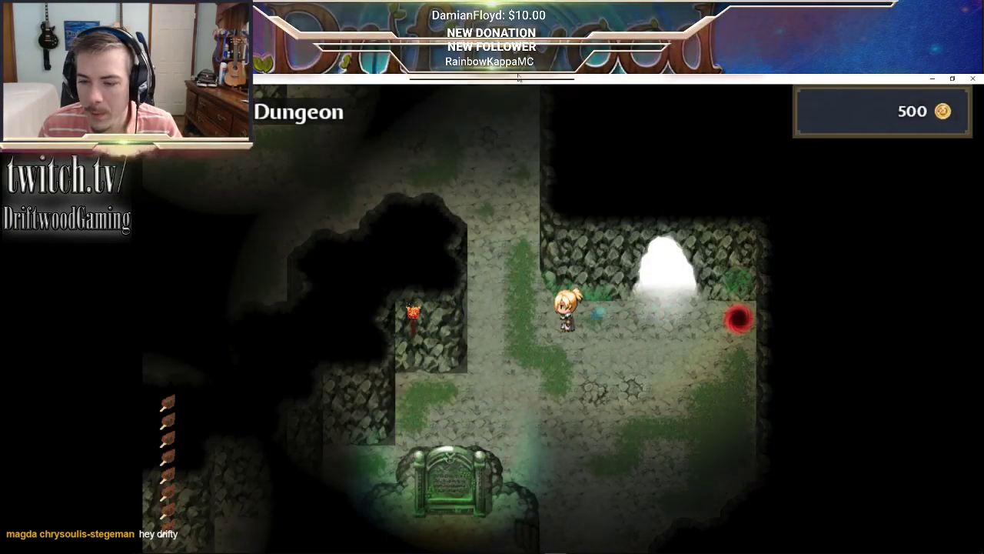
# Explore the Dungeon's stairs and upper floor, and bring the character to the treasure chest in the lower passage
pyautogui.press('Up')
pyautogui.press('Left')
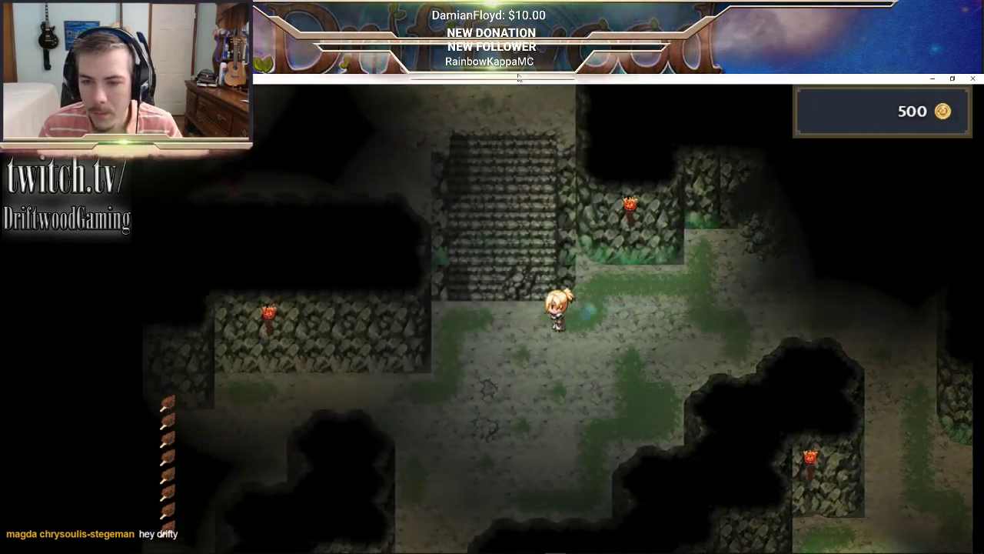
pyautogui.press('Up')
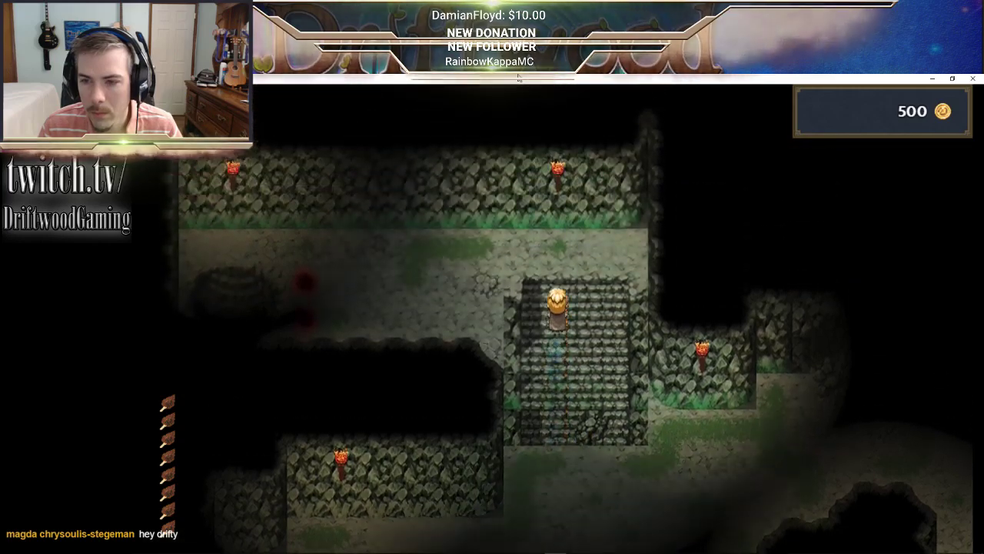
pyautogui.press('Up')
pyautogui.press('Left')
pyautogui.press('Right')
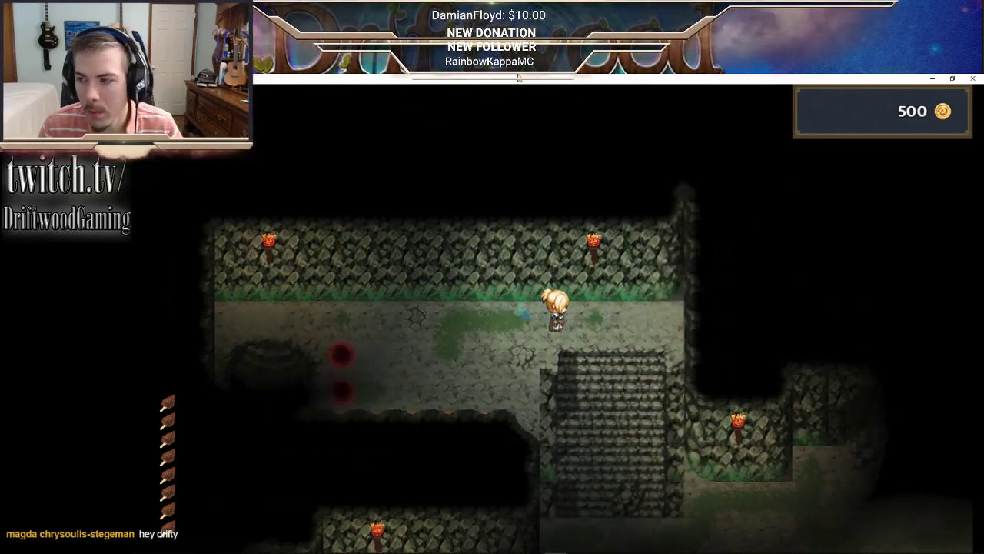
pyautogui.press('Down')
pyautogui.press('Left')
pyautogui.press('Left')
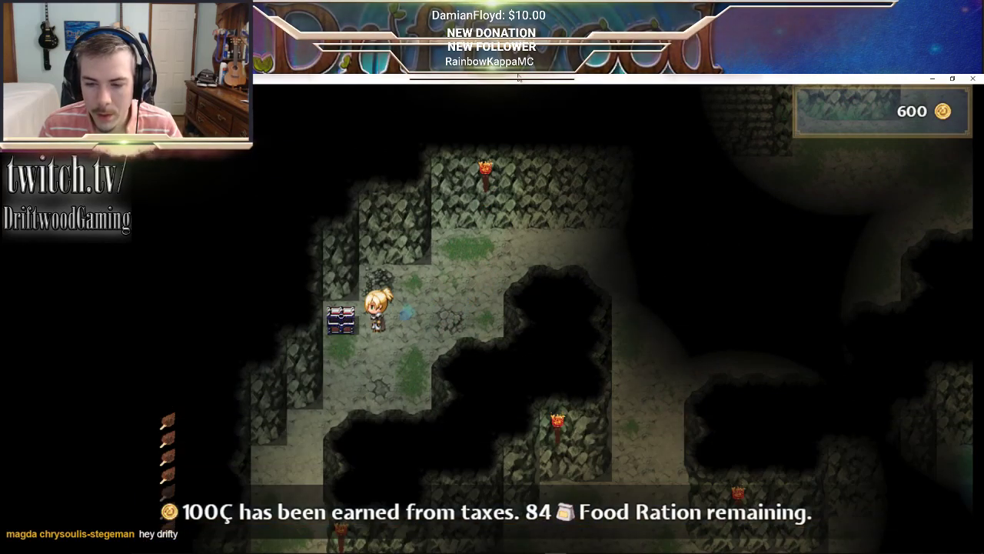
# Use the Chest of Picks from the item inventory and return to the map
pyautogui.press('Escape')
pyautogui.press('Return')
pyautogui.press('Return')
pyautogui.press('Down')
pyautogui.press('Down')
pyautogui.press('Down')
pyautogui.press('Down')
pyautogui.press('Down')
pyautogui.press('Down')
pyautogui.press('Down')
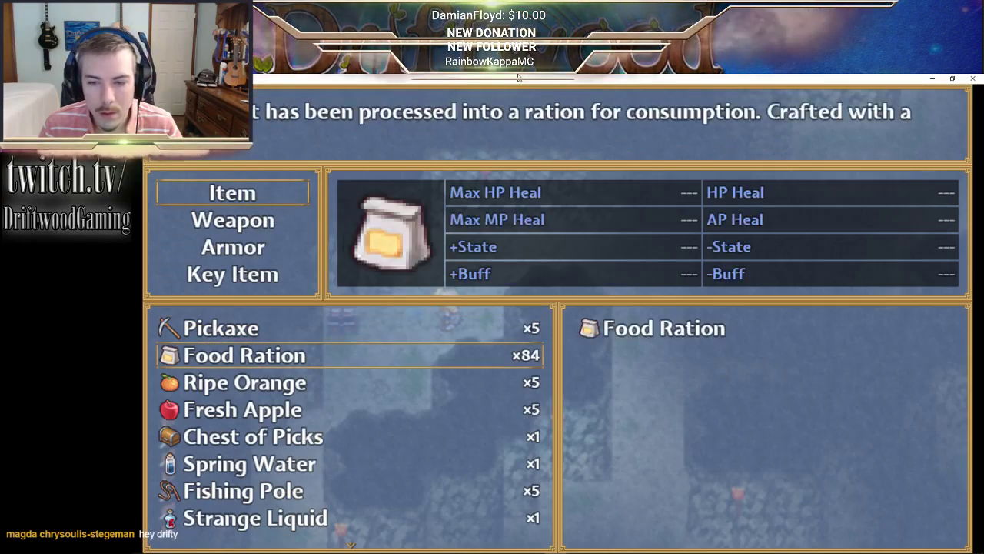
pyautogui.press('Up')
pyautogui.press('Up')
pyautogui.press('Up')
pyautogui.press('Return')
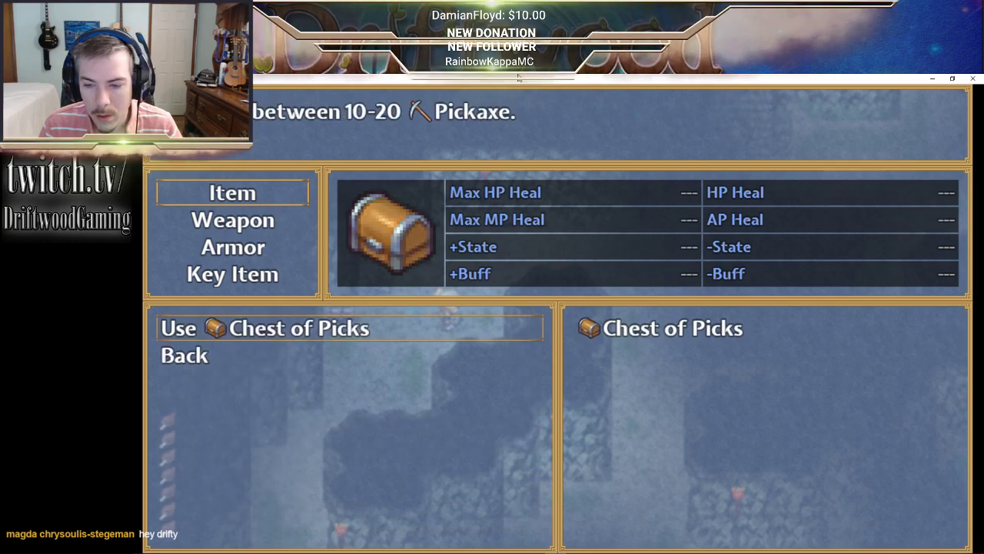
pyautogui.press('Return')
pyautogui.press('Return')
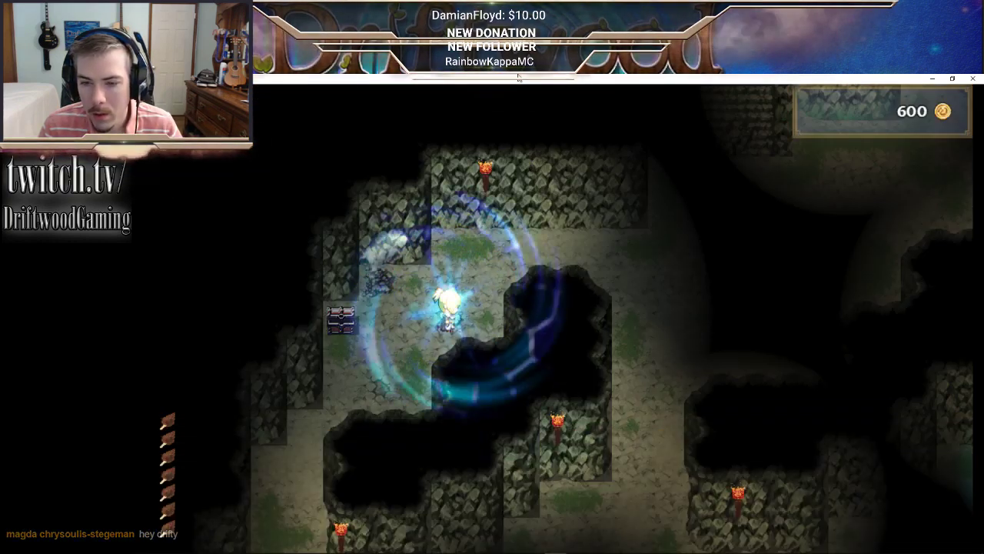
pyautogui.press('Return')
# Walk from the treasure chest up the Dungeon stairs and along the upper floor into the Basement
pyautogui.press('Right')
pyautogui.press('Up')
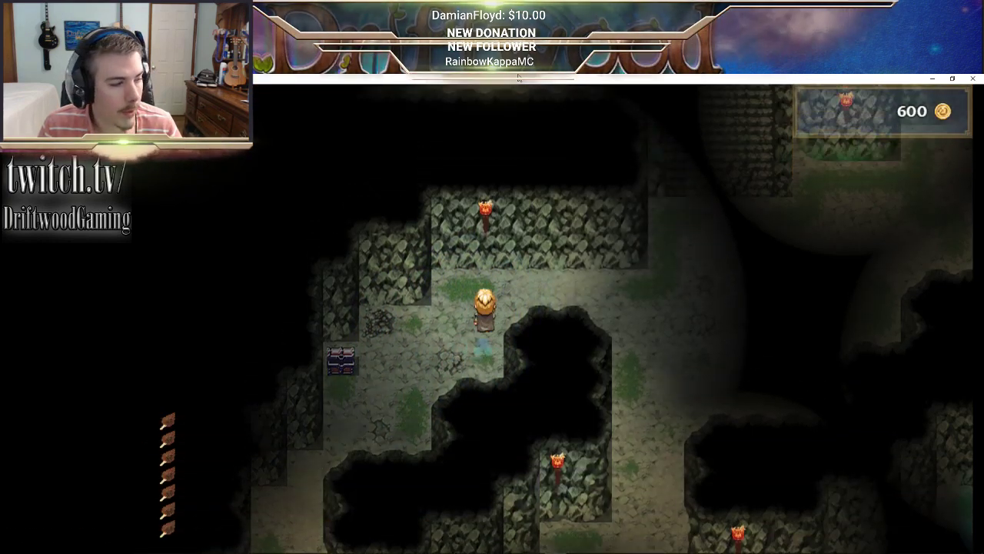
pyautogui.press('Right')
pyautogui.press('Up')
pyautogui.press('Up')
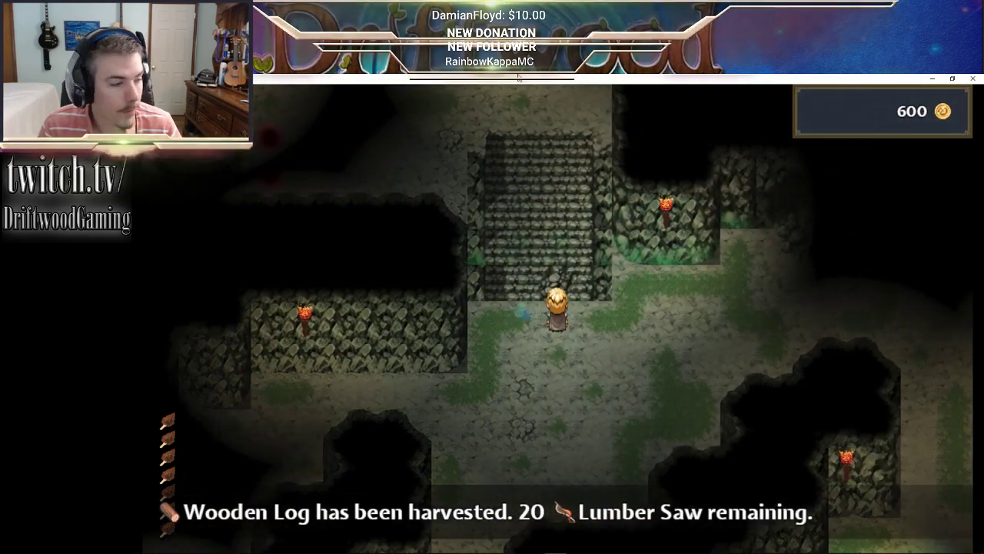
pyautogui.press('Up')
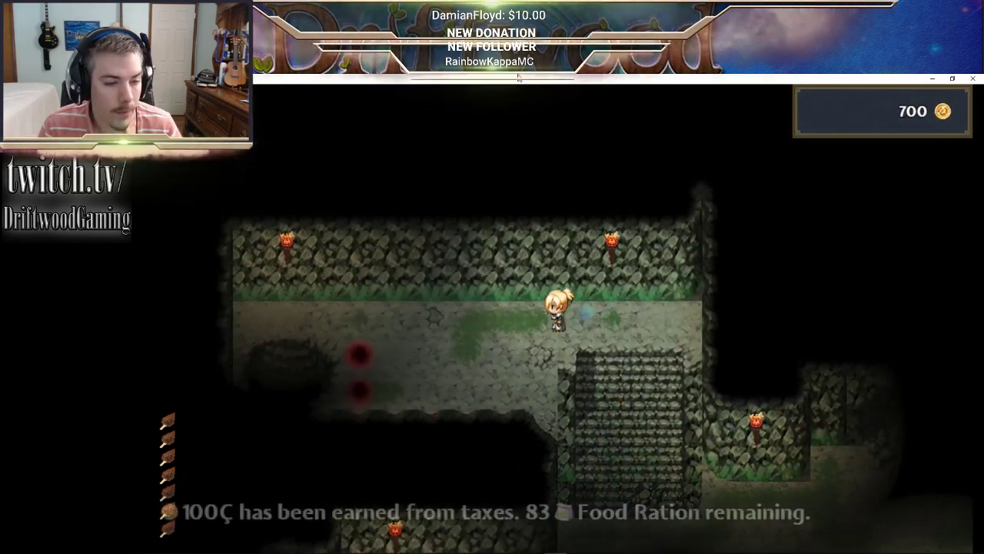
pyautogui.press('Left')
pyautogui.press('Down')
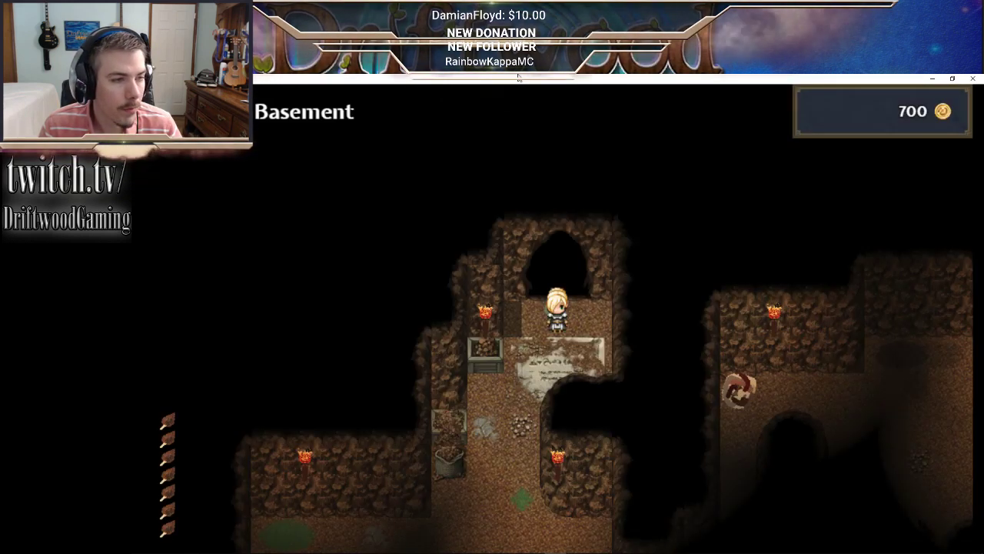
# Walk through the Basement passages to the swirling enemy below the northeastern cave opening and start a battle
pyautogui.press('Down')
pyautogui.press('Down')
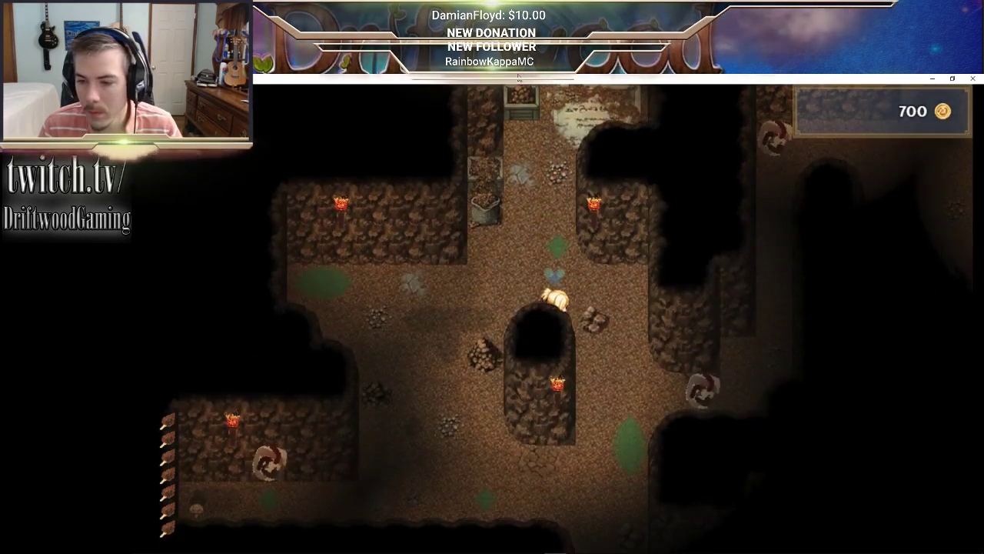
pyautogui.press('Right')
pyautogui.press('Down')
pyautogui.press('Right')
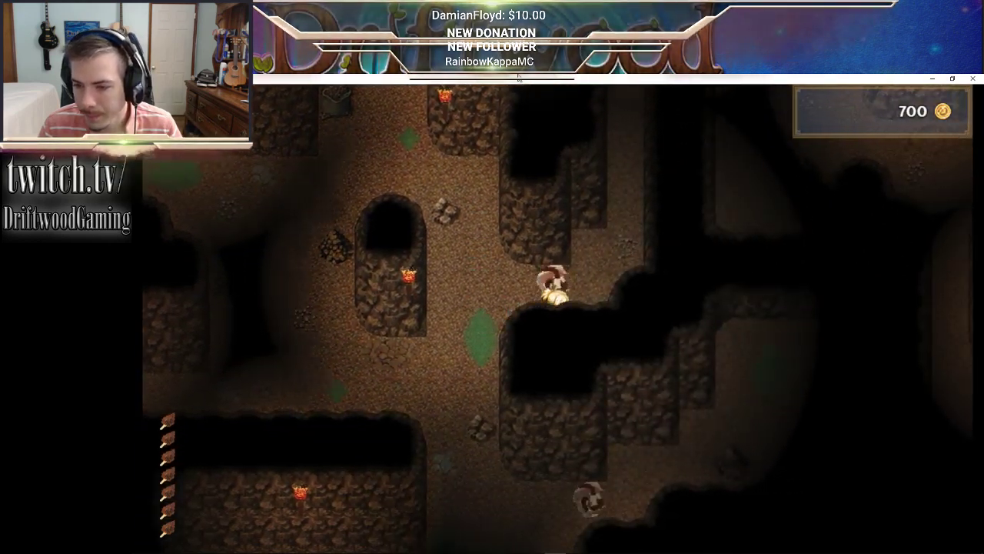
pyautogui.press('Up')
pyautogui.press('Up')
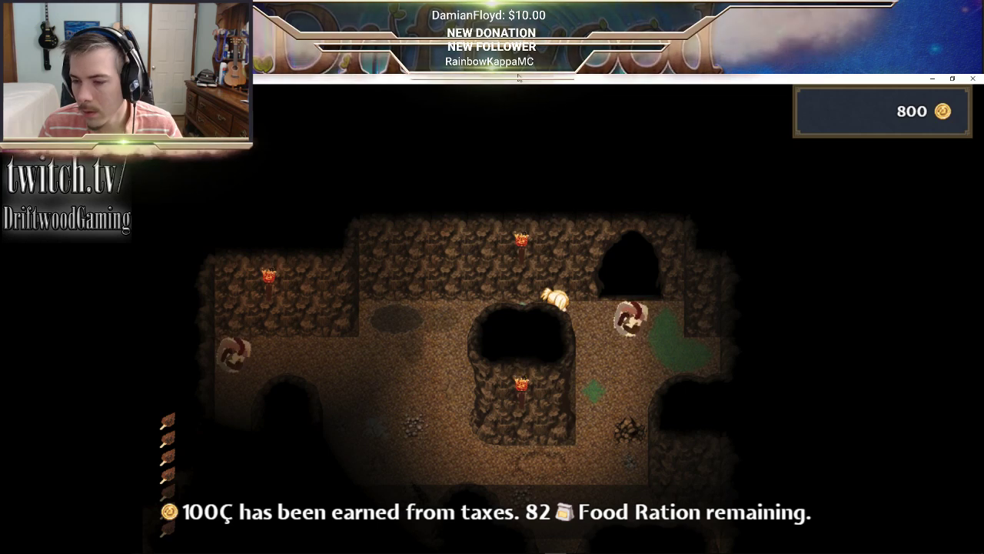
pyautogui.press('Right')
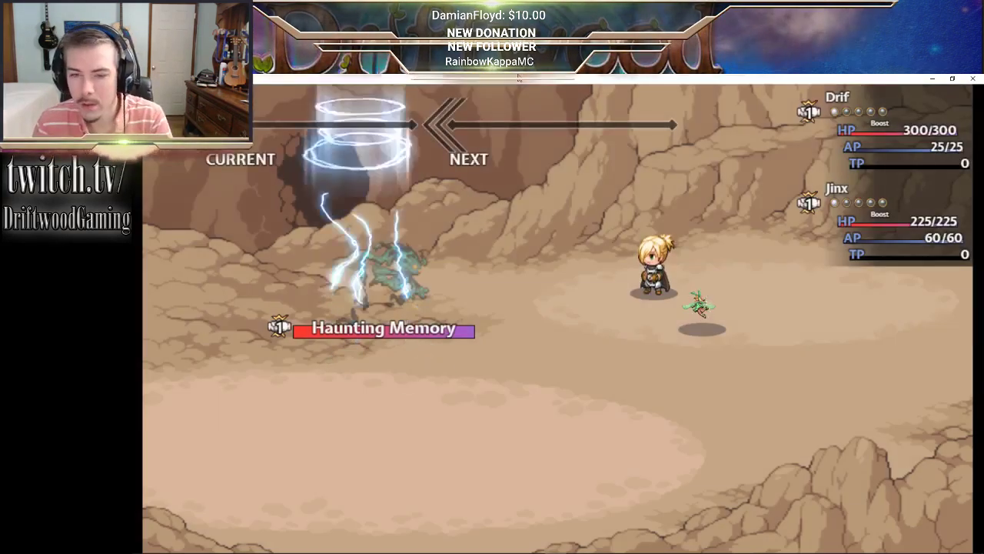
# Check Drif's Tech list, then use Drif's Attack on the Haunting Memory
pyautogui.press('Down')
pyautogui.press('Return')
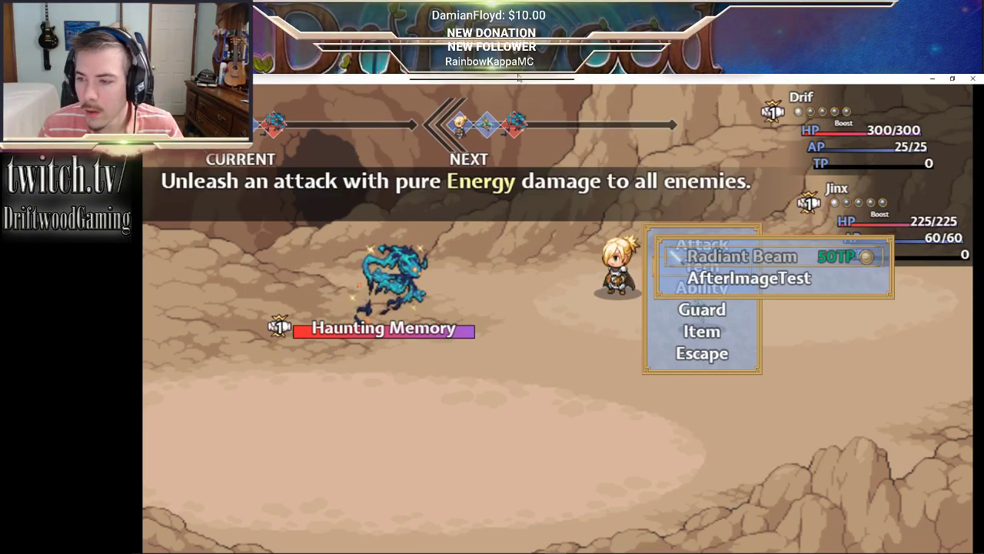
pyautogui.press('Escape')
pyautogui.press('Up')
pyautogui.press('Return')
pyautogui.press('Return')
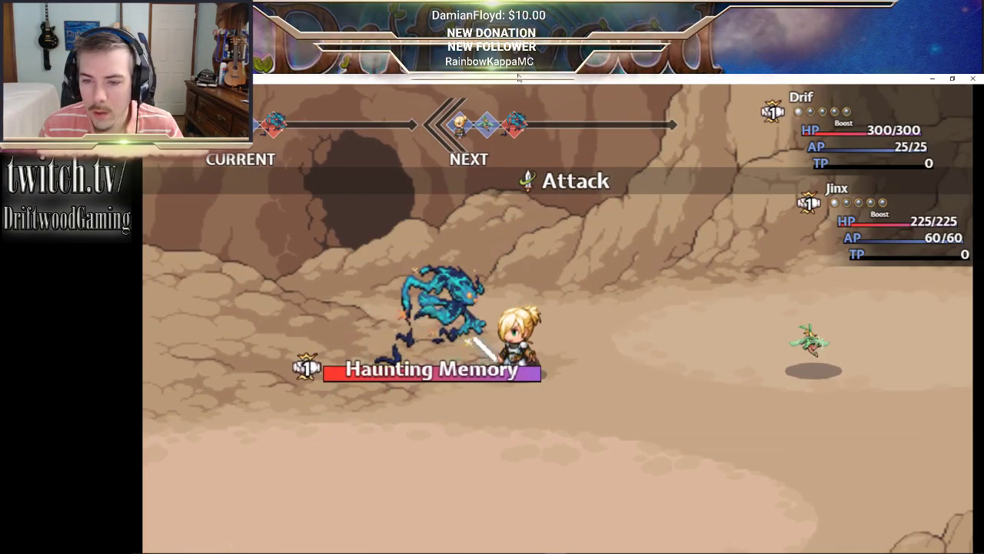
# Use Jinx's Attack on the Haunting Memory after checking her other battle commands
pyautogui.press('Down')
pyautogui.press('Return')
pyautogui.press('Escape')
pyautogui.press('Up')
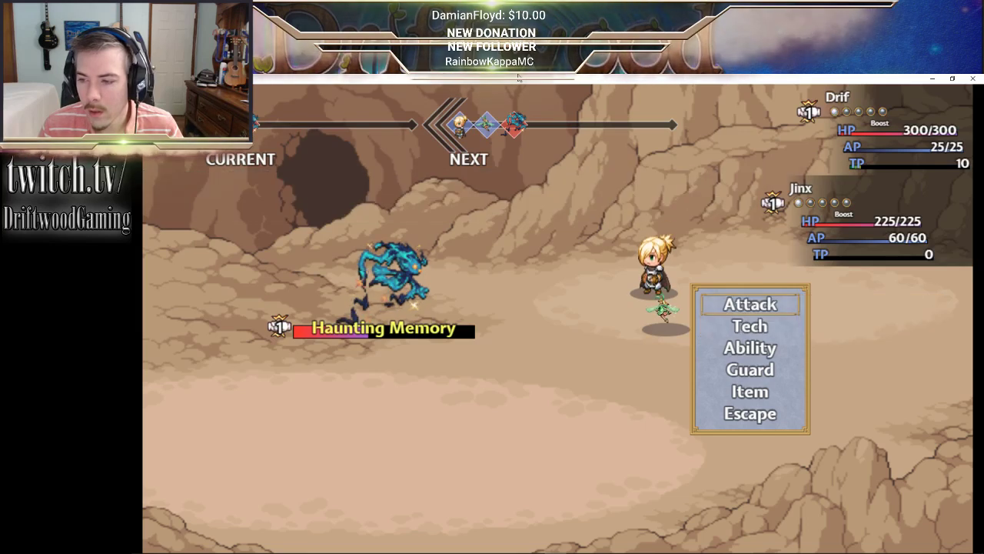
pyautogui.press('Return')
pyautogui.press('Return')
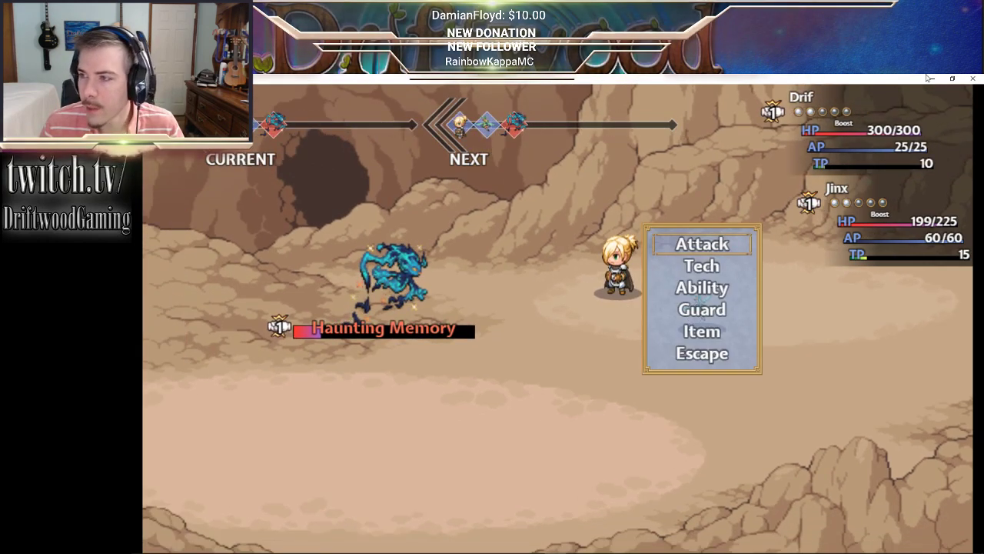
# Switch to the RPG Maker MV editor and delete the AfterImageTest skill from the Explorer class in the database, saving the change
pyautogui.click(930, 79)
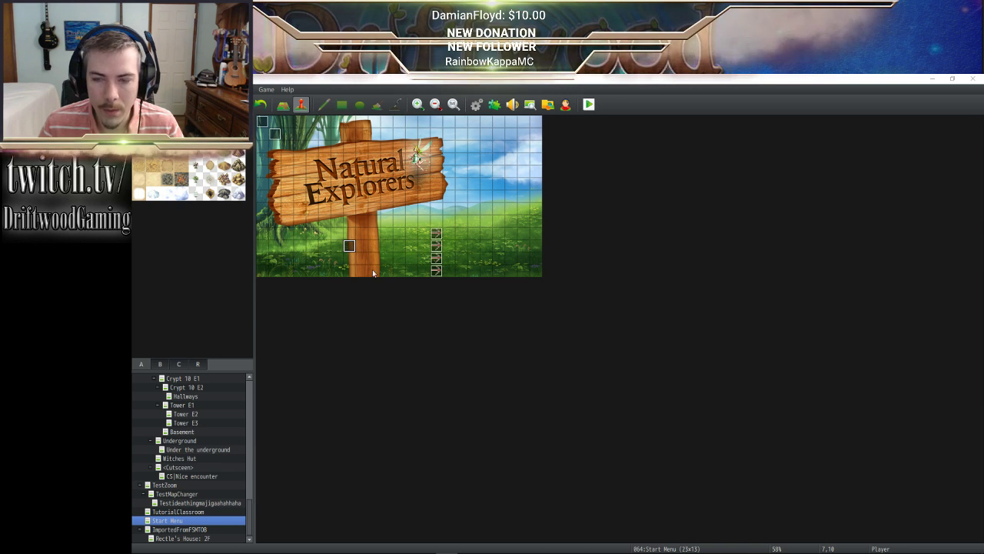
pyautogui.click(476, 103)
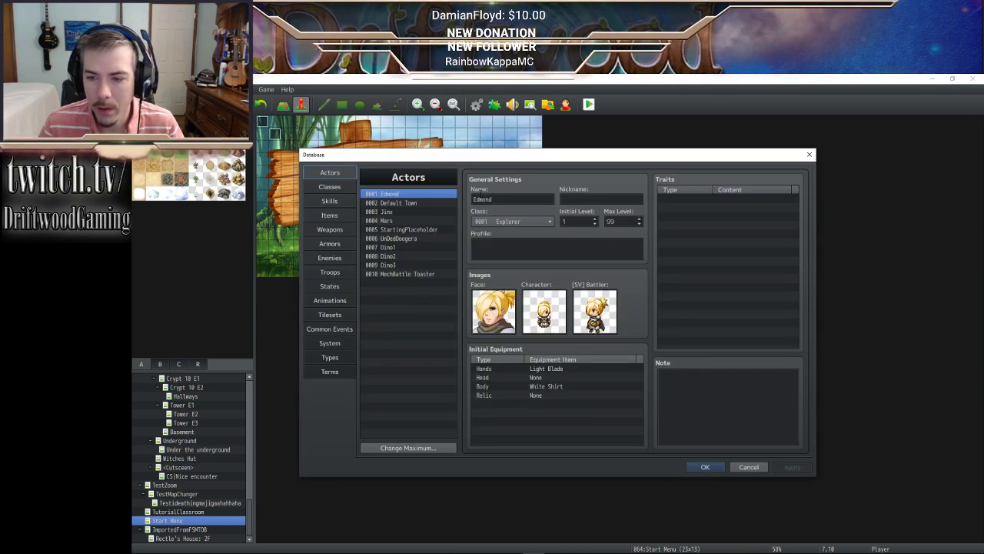
pyautogui.click(338, 187)
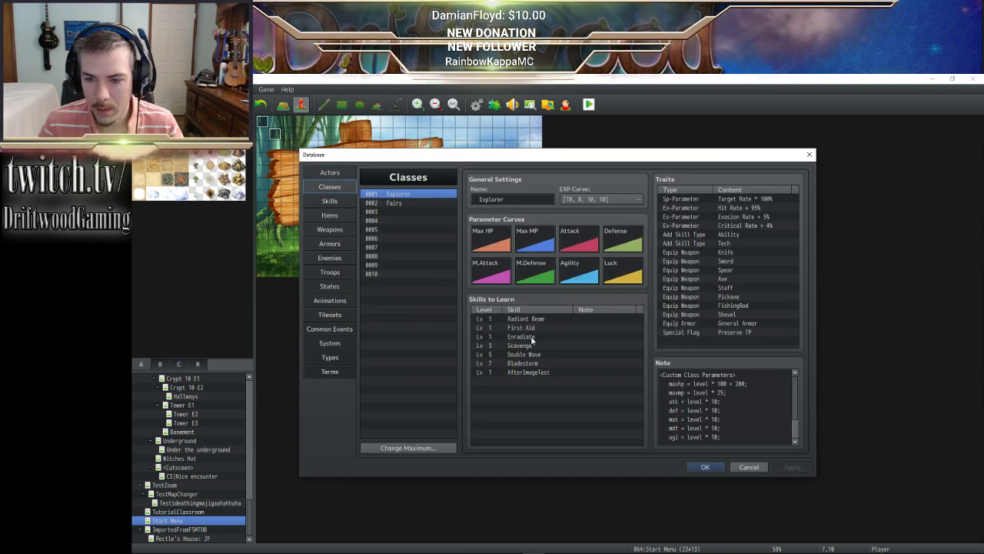
pyautogui.click(532, 372)
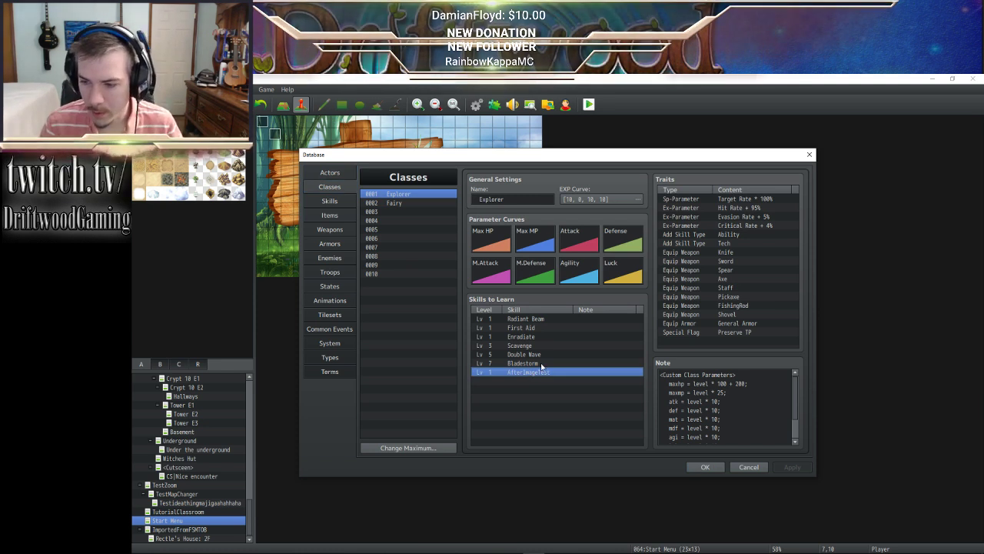
pyautogui.press('Delete')
pyautogui.click(792, 466)
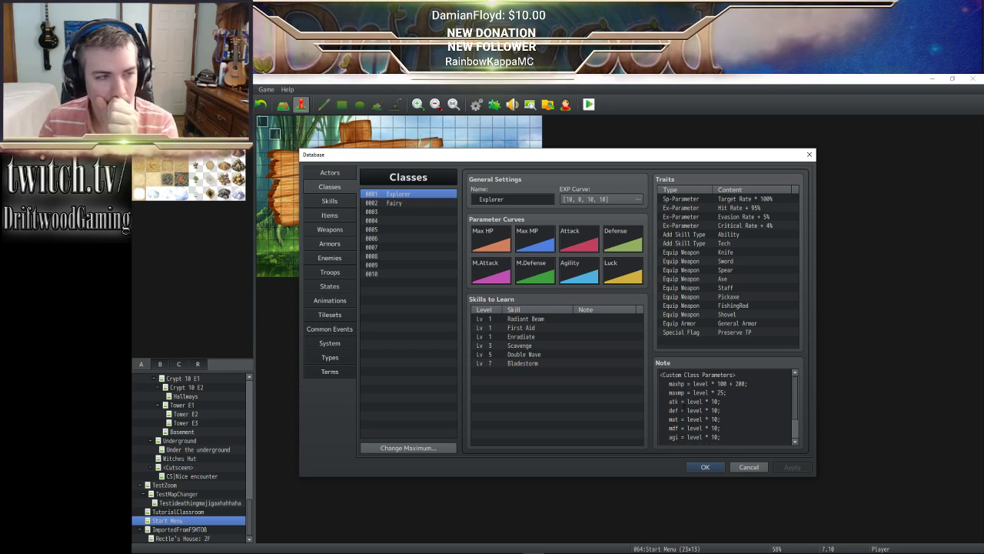
pyautogui.click(569, 373)
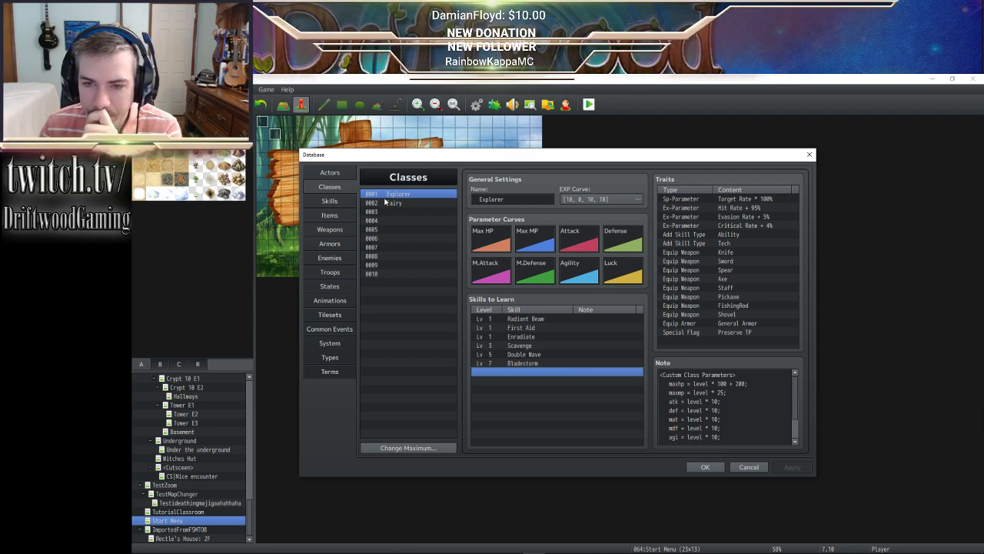
pyautogui.click(703, 467)
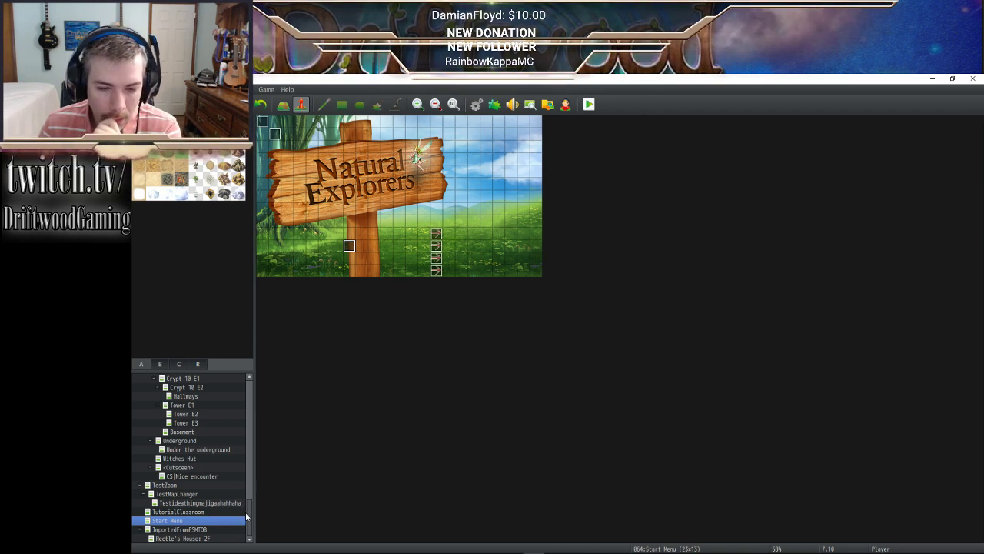
# View the Blacksmith-MAP 16 and MiniCave01 maps, and open the Cave Basement map under RoyalCrownCode(Maps)
pyautogui.moveTo(248, 517); pyautogui.dragTo(244, 412)
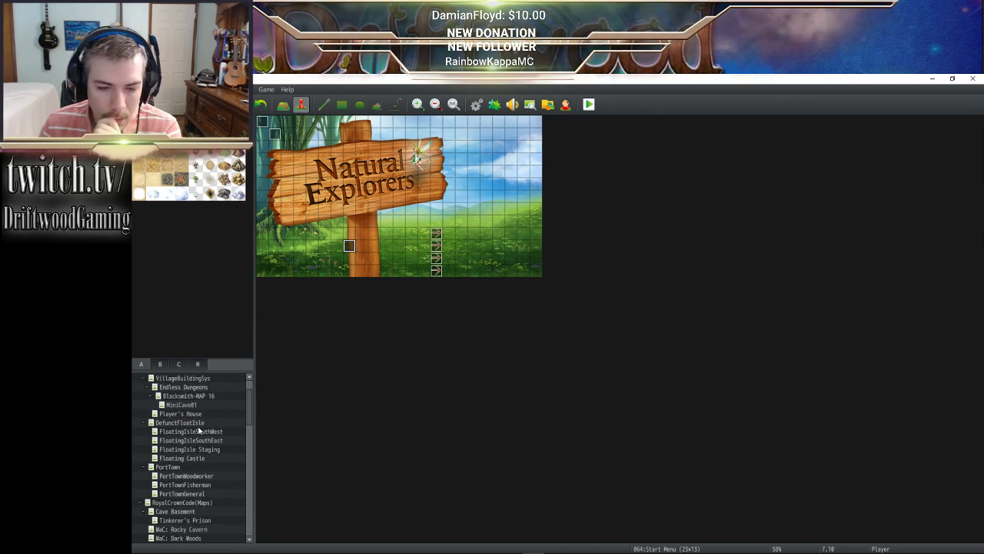
pyautogui.scroll(2, 199, 430)
pyautogui.scroll(-1, 199, 430)
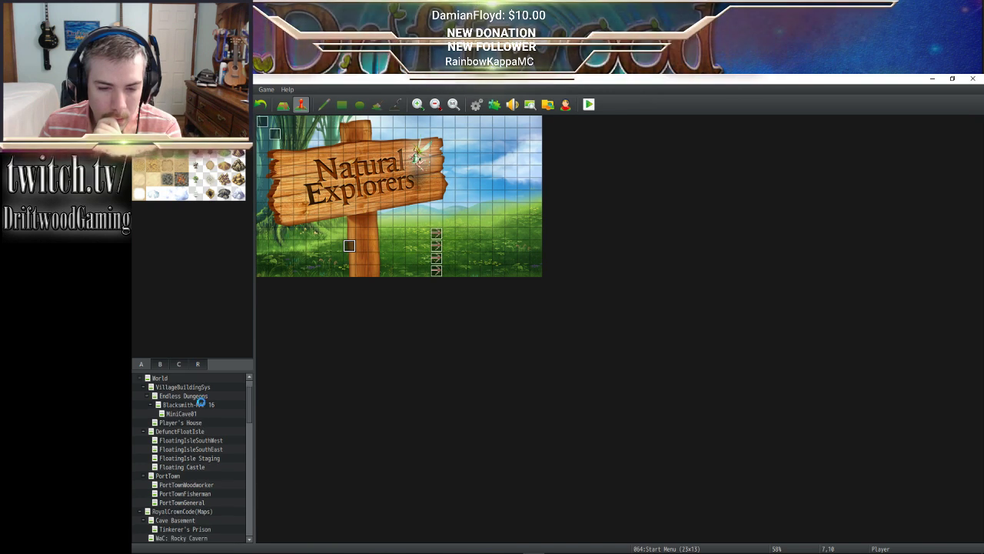
pyautogui.click(200, 405)
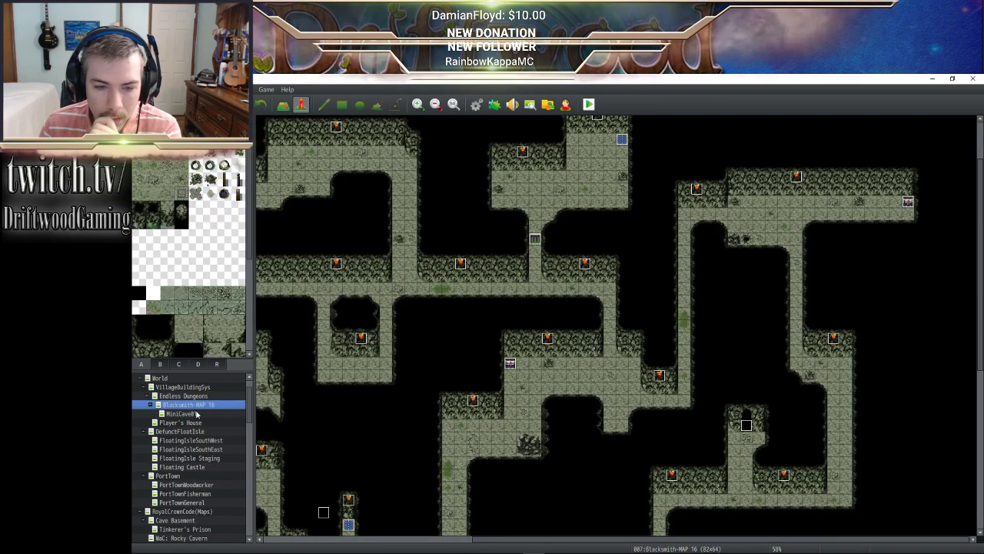
pyautogui.click(194, 415)
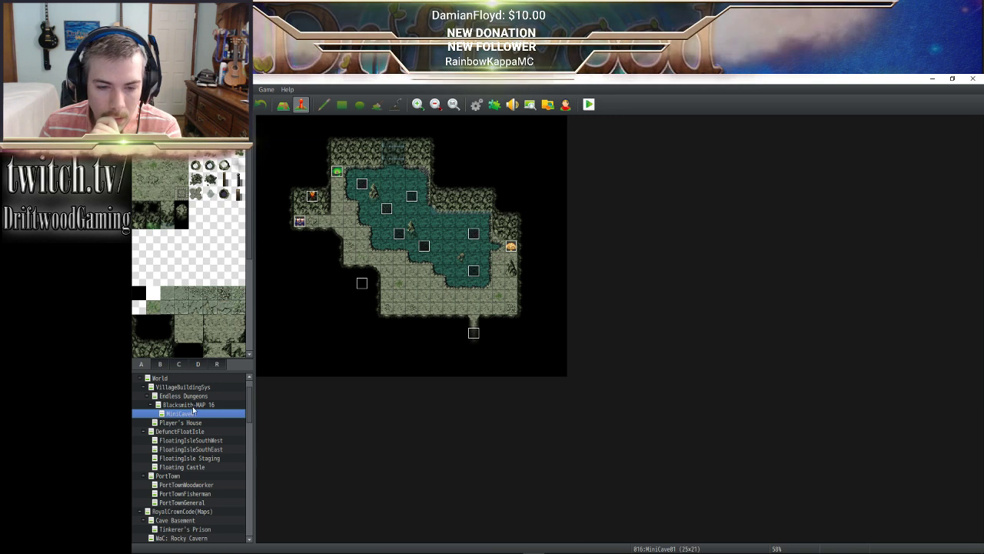
pyautogui.scroll(-2, 188, 467)
pyautogui.click(184, 476)
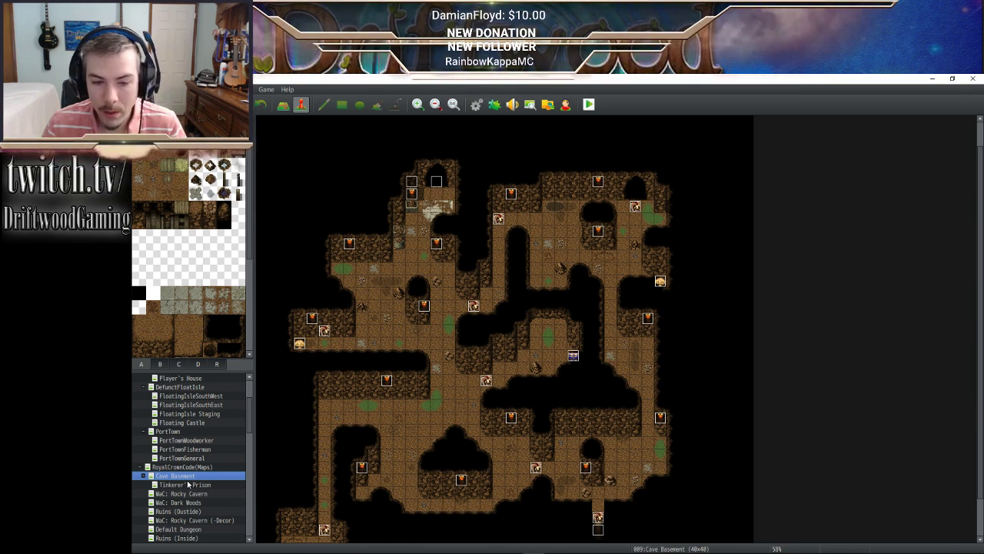
# Duplicate the Tinkerer's Prison map as another child of the Cave Basement map
pyautogui.click(187, 483)
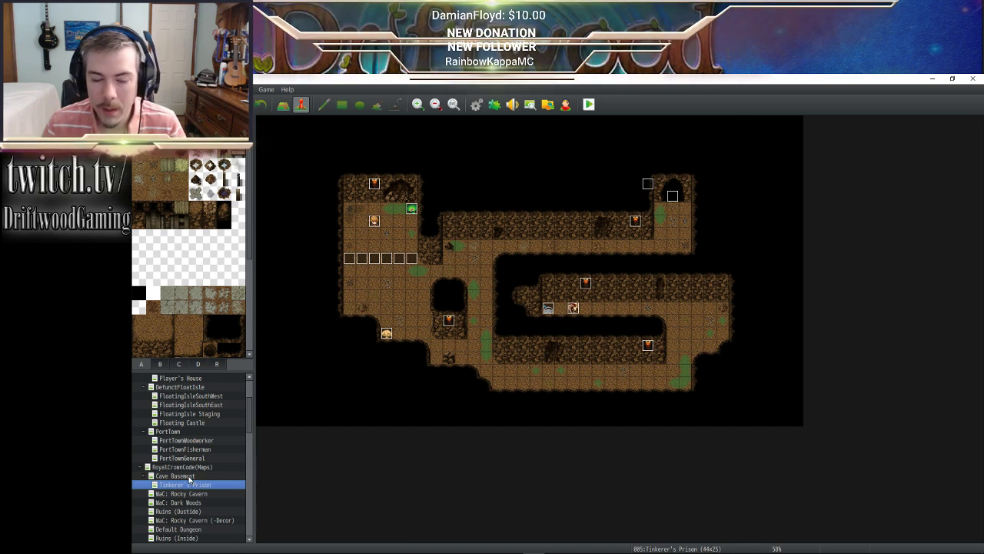
pyautogui.click(176, 476)
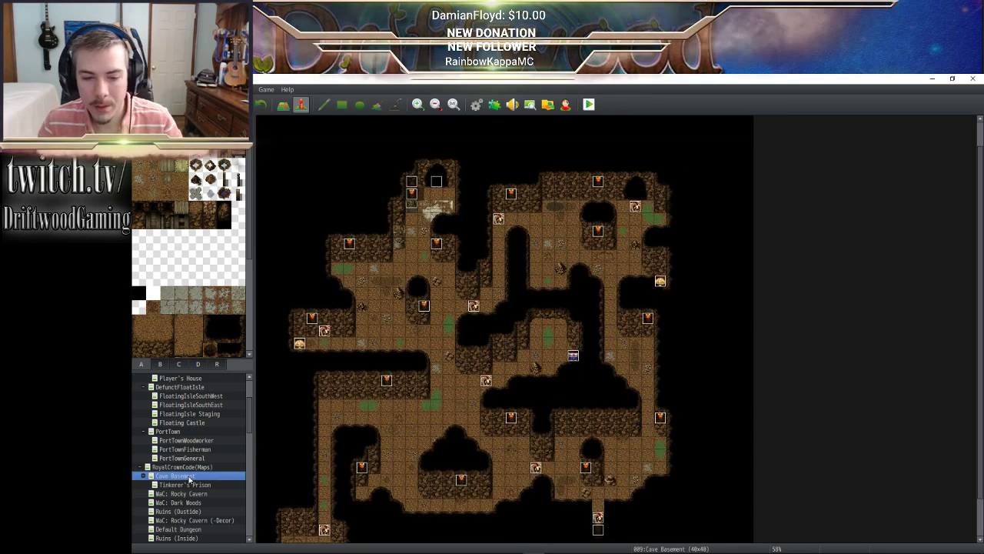
pyautogui.rightClick(189, 477)
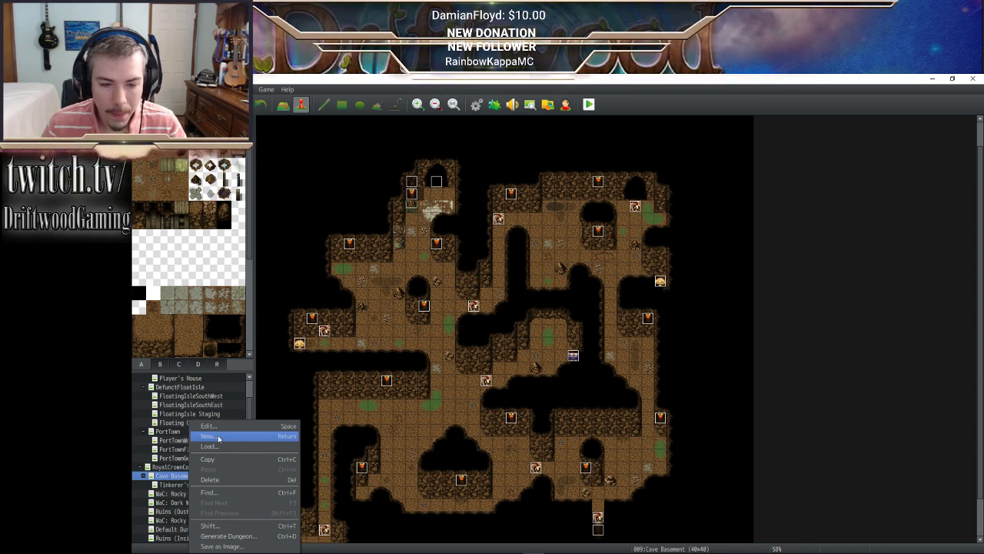
pyautogui.rightClick(170, 485)
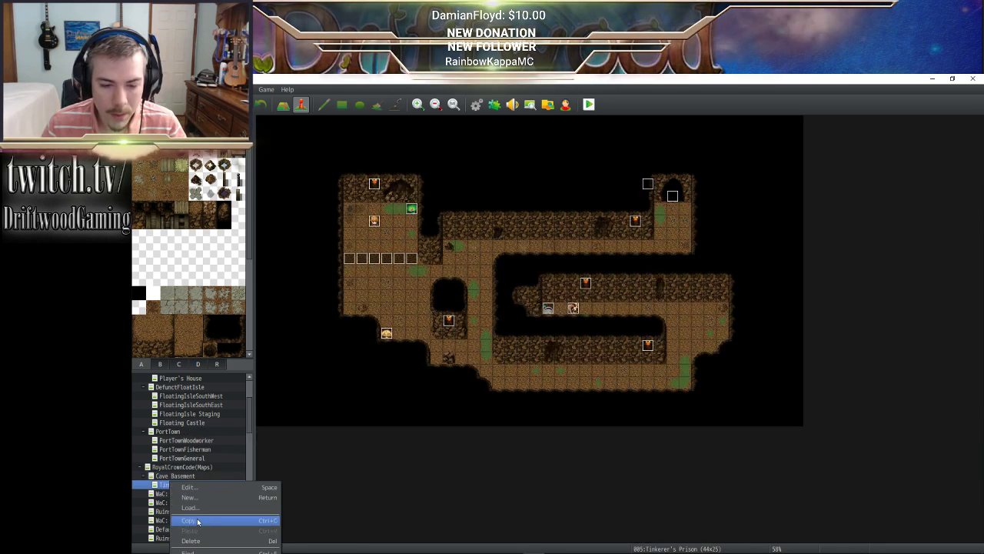
pyautogui.click(198, 522)
pyautogui.rightClick(179, 476)
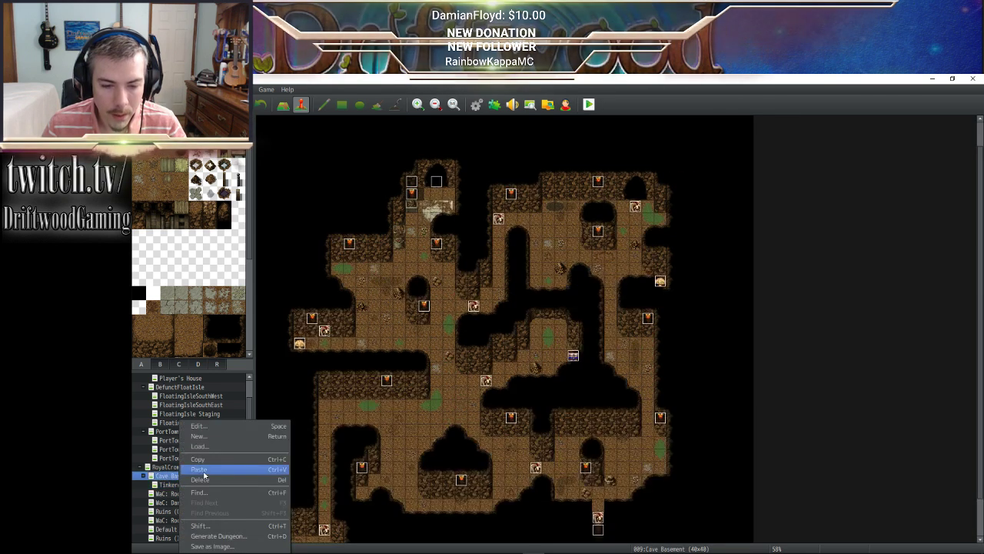
pyautogui.click(202, 469)
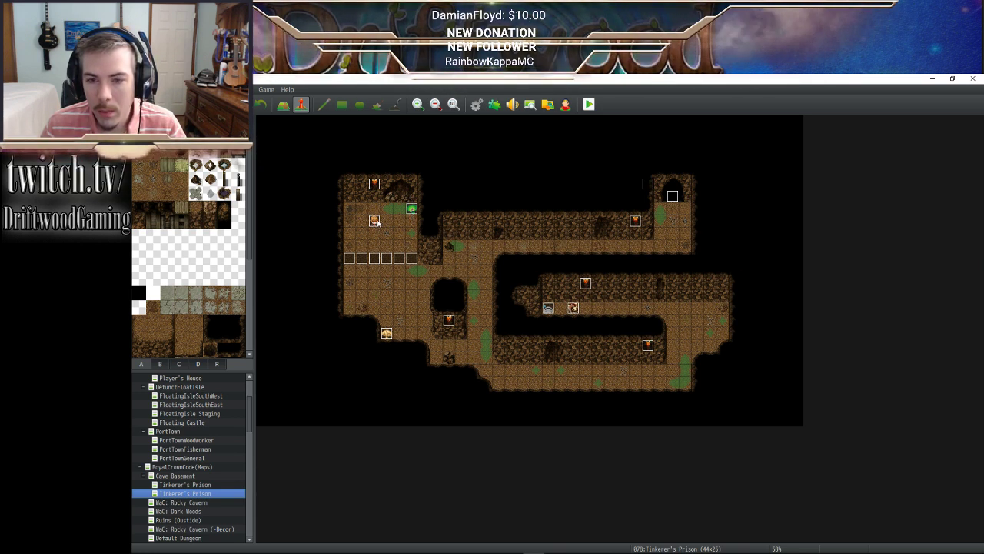
# Delete the character event from the prison cell in the copied map and check the Dungeon Initializer event's contents
pyautogui.press('Delete')
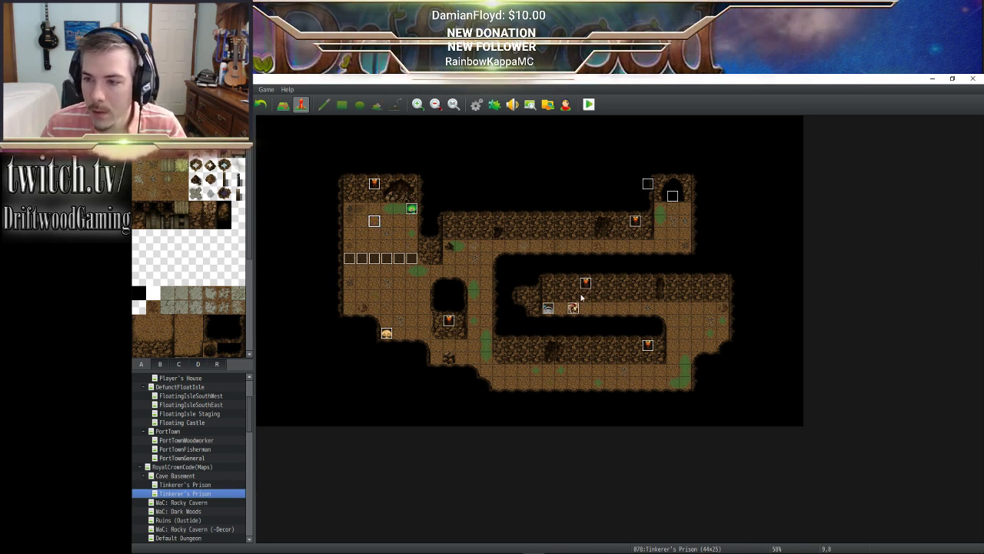
pyautogui.doubleClick(648, 185)
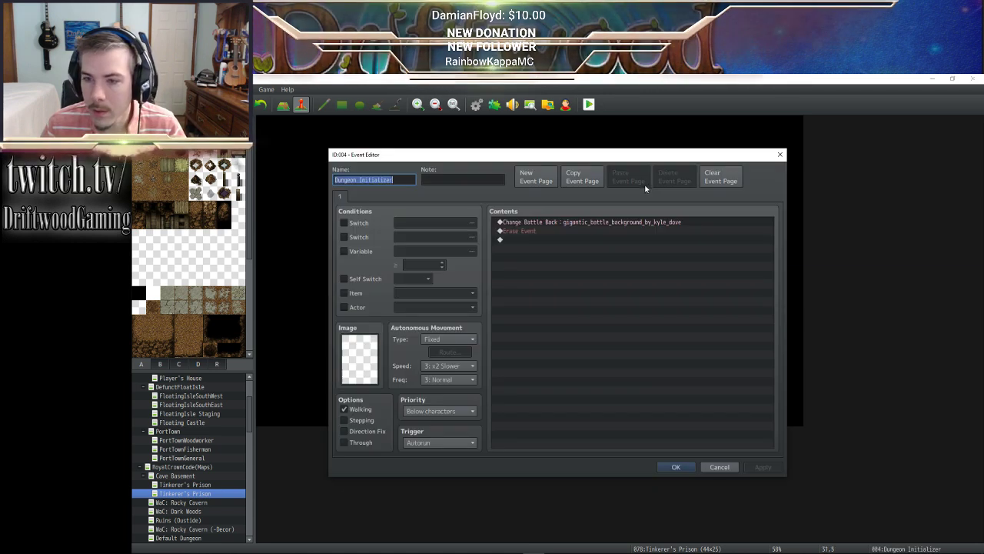
pyautogui.click(673, 467)
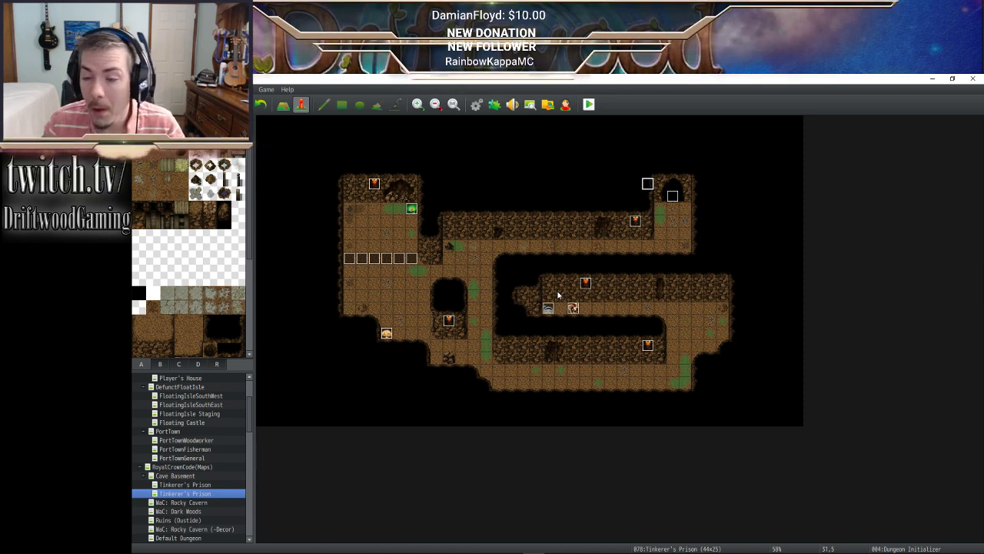
# Open the copied map's properties and set its width to 38 and its height to 28
pyautogui.rightClick(192, 498)
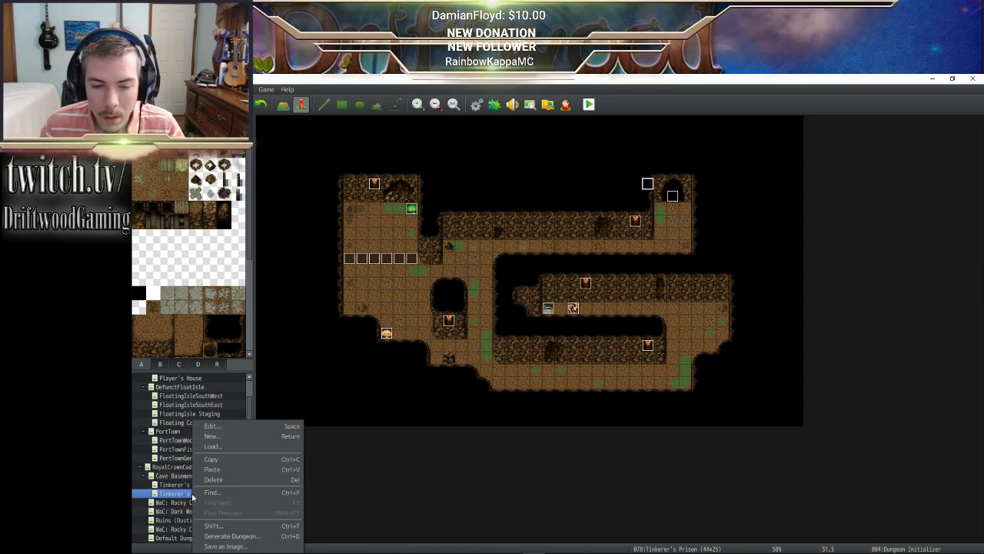
pyautogui.click(228, 431)
pyautogui.doubleClick(500, 235)
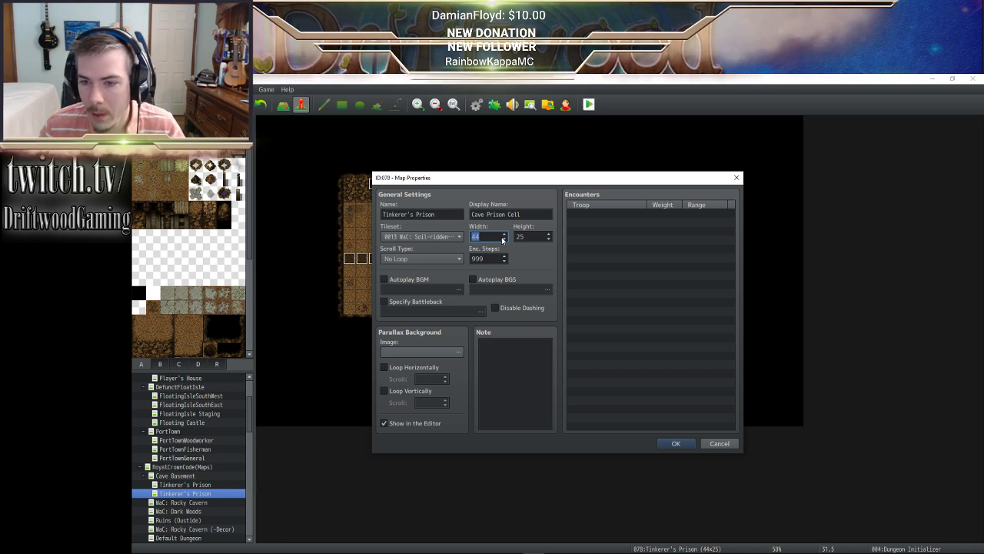
pyautogui.write('38')
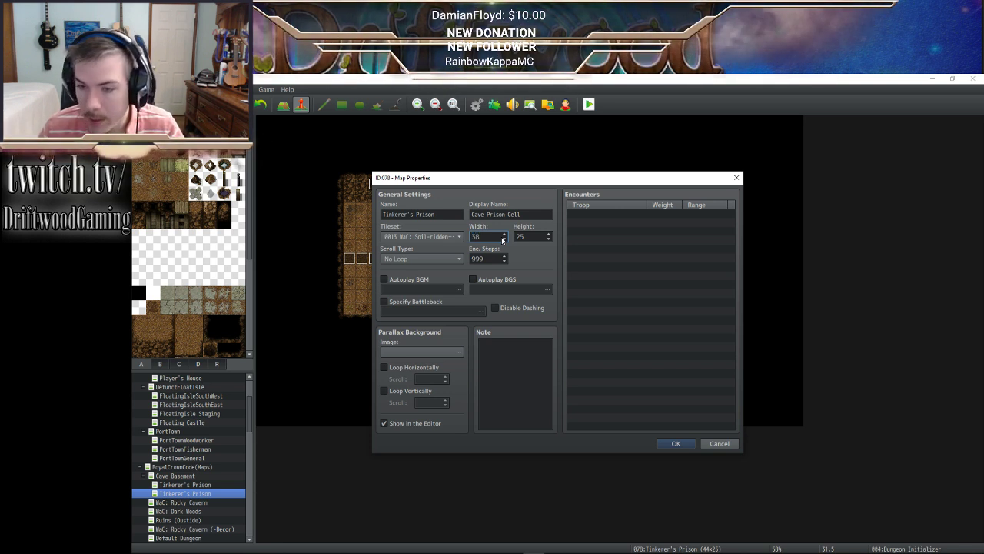
pyautogui.press('Tab')
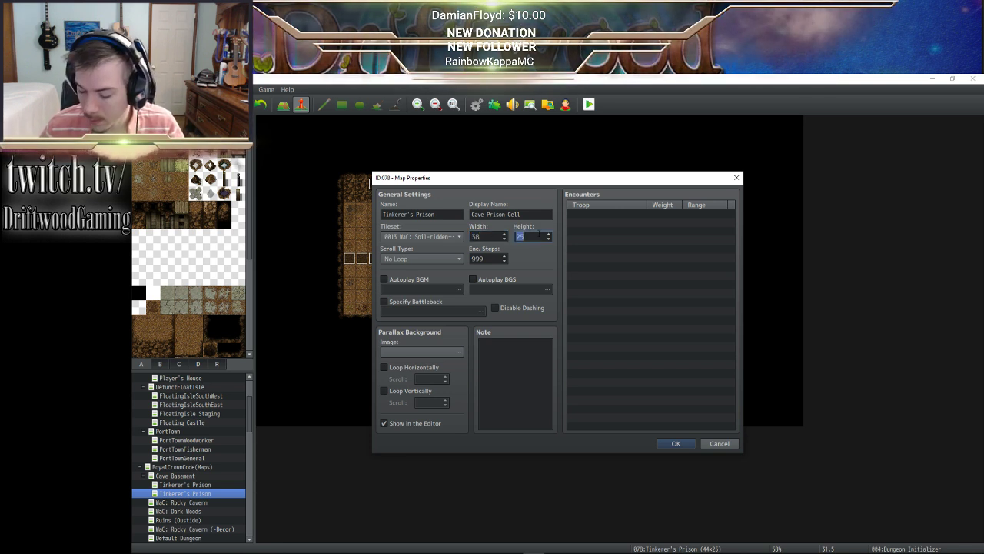
pyautogui.write('2')
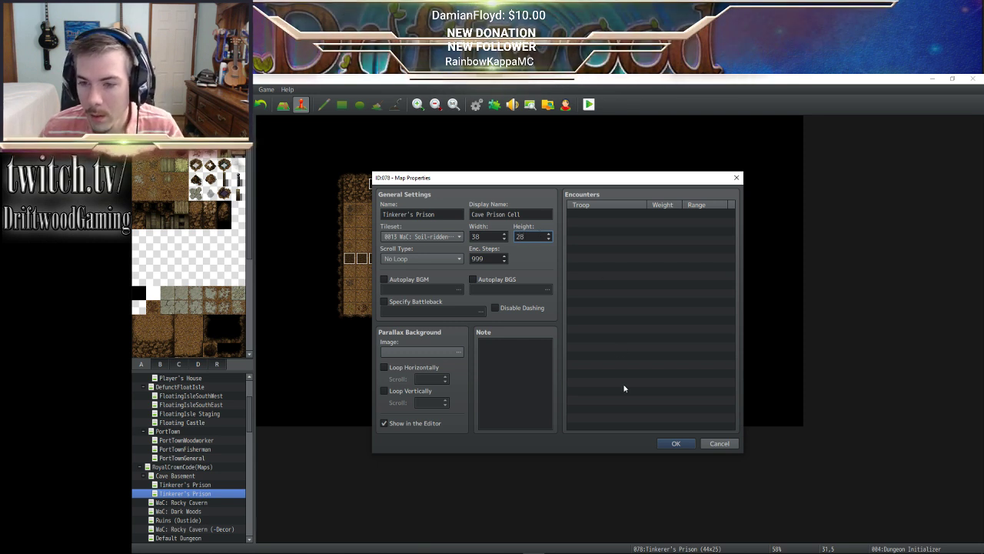
# Rename the copied map as Seed Seller's Cell and clear its display name
pyautogui.tripleClick(448, 212)
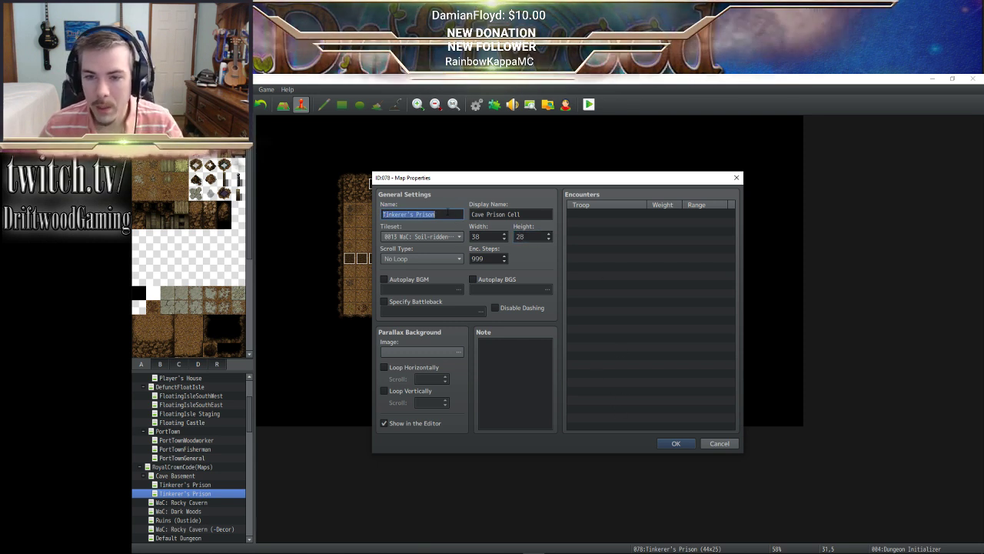
pyautogui.write('Seed Se')
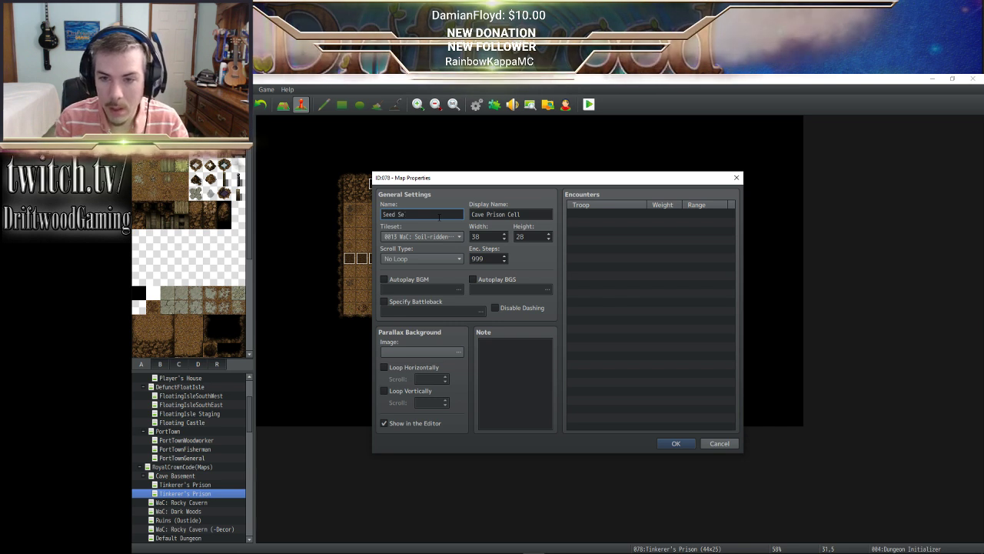
pyautogui.write("ller's Cell")
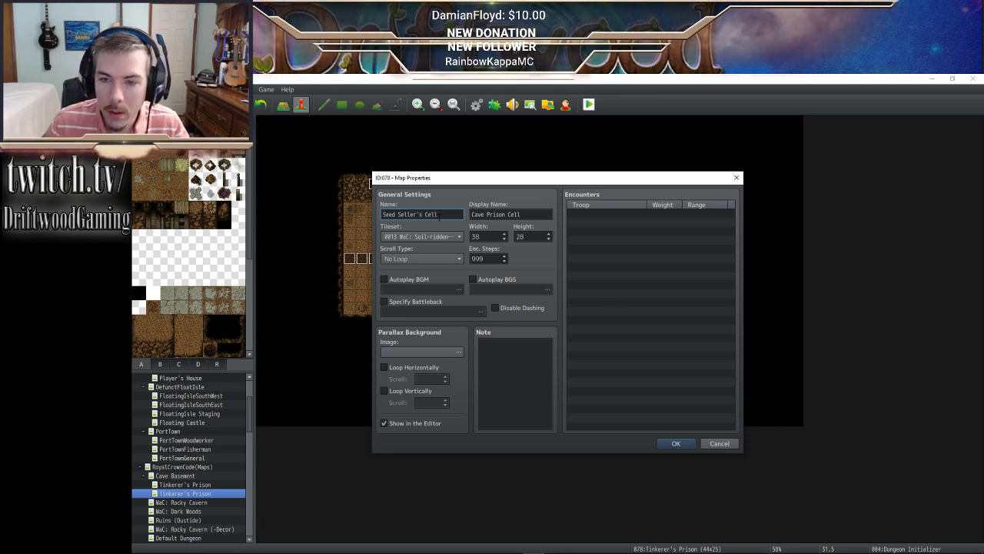
pyautogui.tripleClick(530, 215)
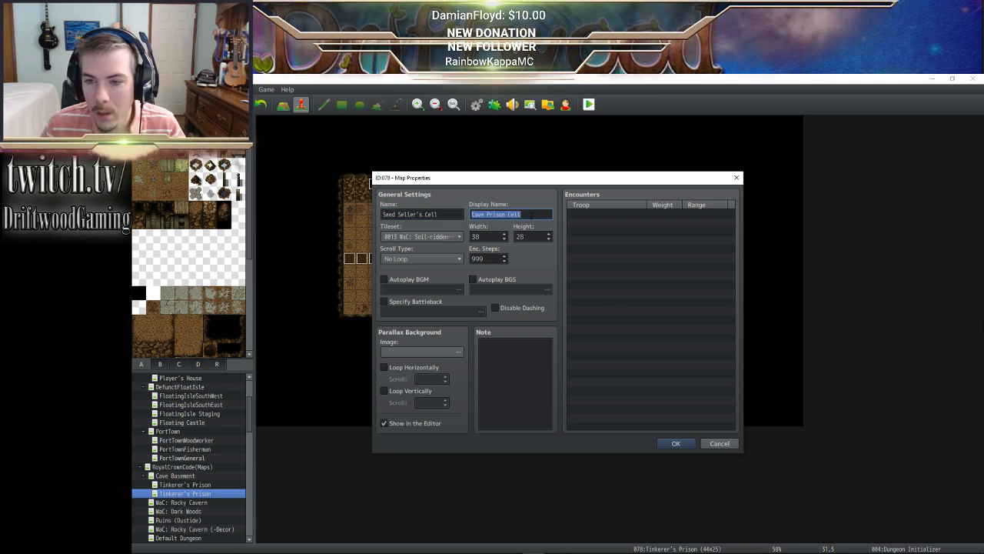
pyautogui.write('See')
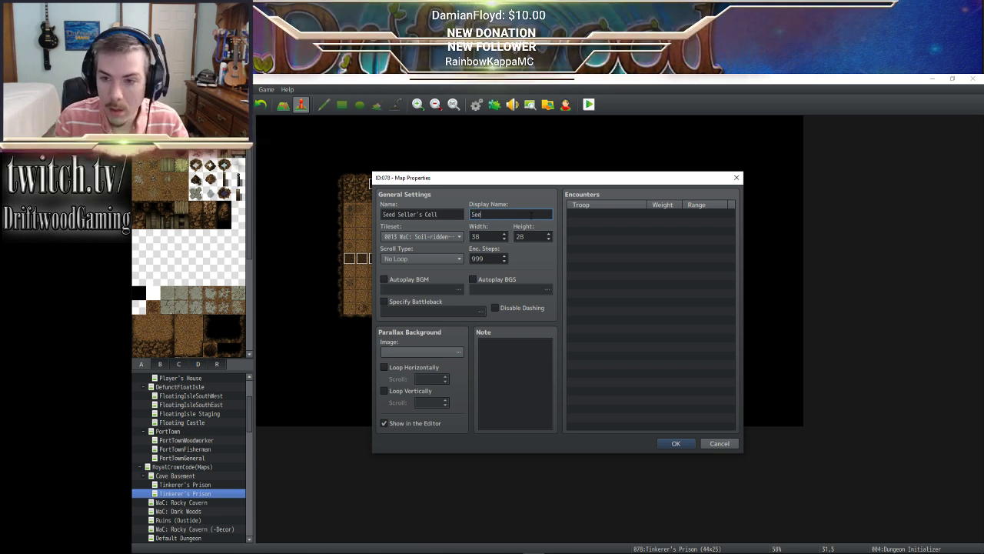
pyautogui.press('BackSpace')
pyautogui.press('BackSpace')
pyautogui.press('BackSpace')
pyautogui.press('BackSpace')
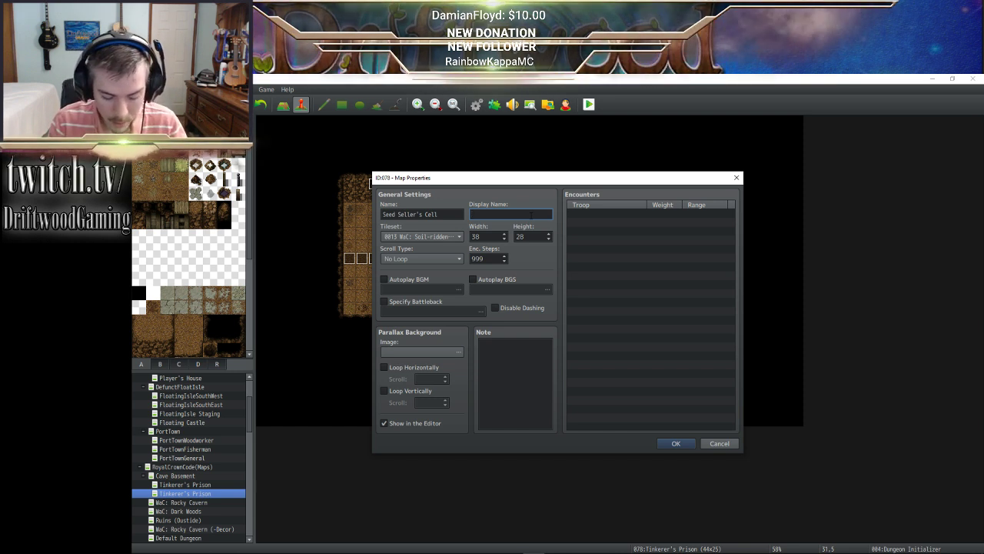
# Try Underground Prison as the map's display name, and erase it again
pyautogui.write('Underground')
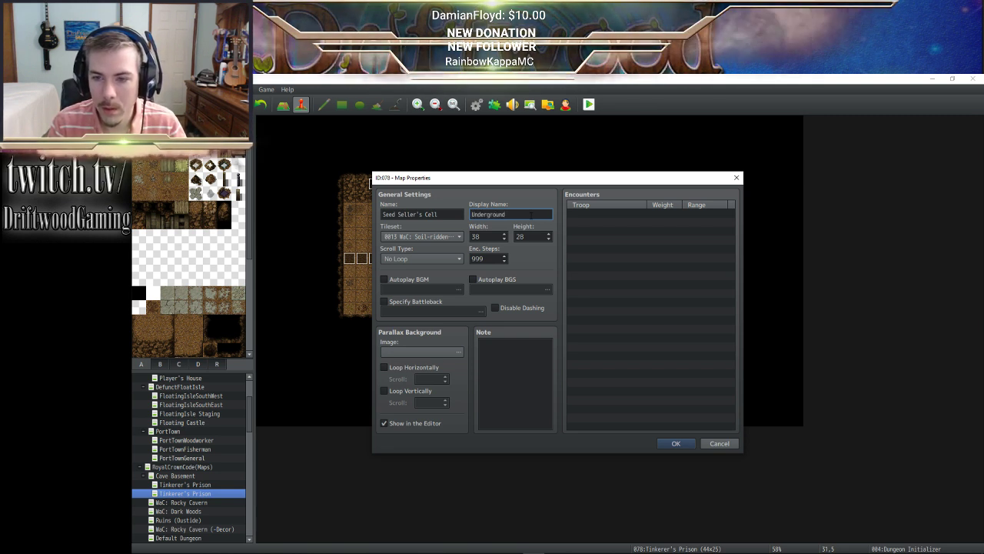
pyautogui.write(' Prison')
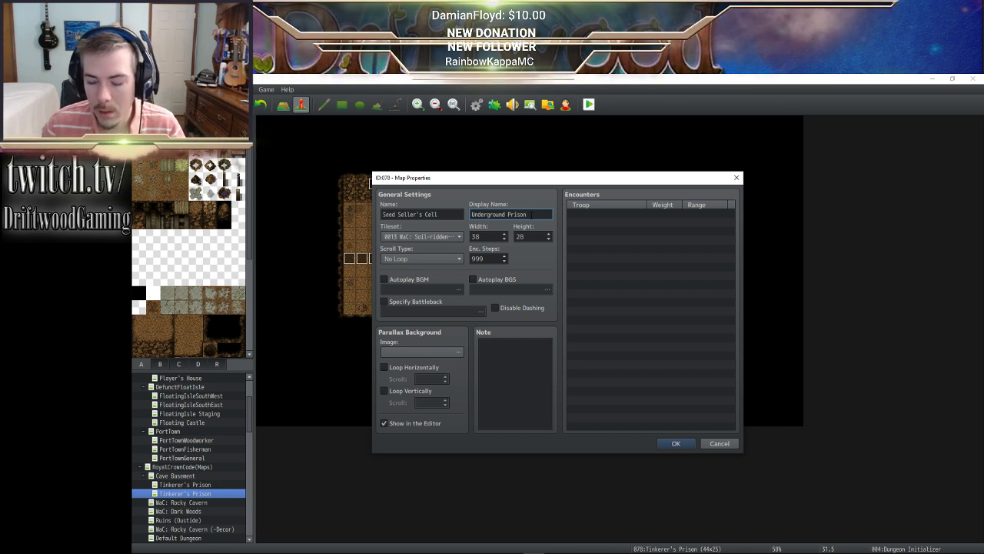
pyautogui.press('BackSpace')
pyautogui.press('BackSpace')
pyautogui.press('BackSpace')
pyautogui.press('BackSpace')
pyautogui.press('BackSpace')
pyautogui.press('BackSpace')
pyautogui.press('BackSpace')
pyautogui.press('BackSpace')
pyautogui.press('BackSpace')
pyautogui.press('BackSpace')
pyautogui.press('BackSpace')
pyautogui.press('BackSpace')
pyautogui.press('BackSpace')
pyautogui.press('BackSpace')
pyautogui.press('BackSpace')
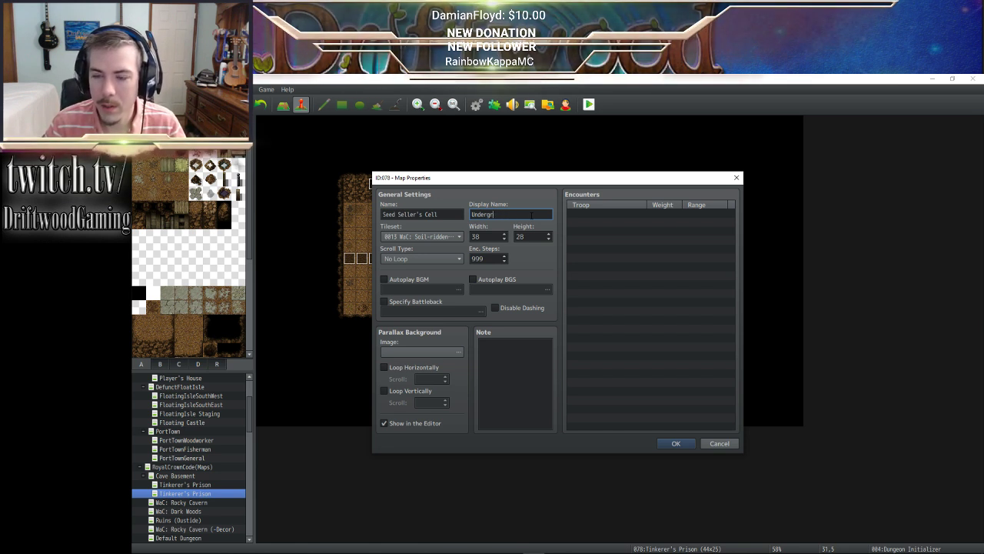
# Set the map's display name to Rocky Cell and apply the map properties
pyautogui.write('Hokcy')
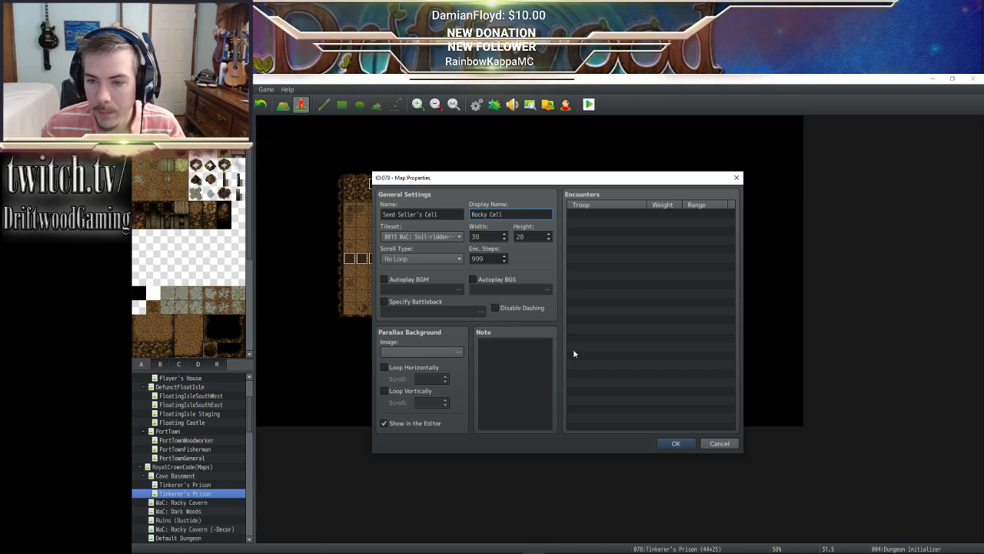
pyautogui.click(668, 444)
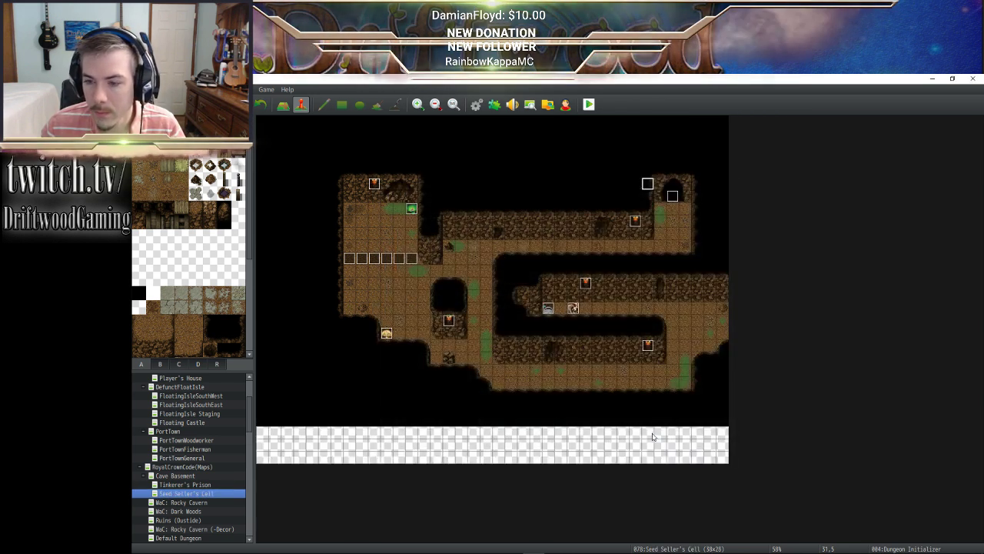
# Open the switch selection of the Control Switches command in the Level1Switch lever event on the Seed Seller's Cell map
pyautogui.doubleClick(551, 311)
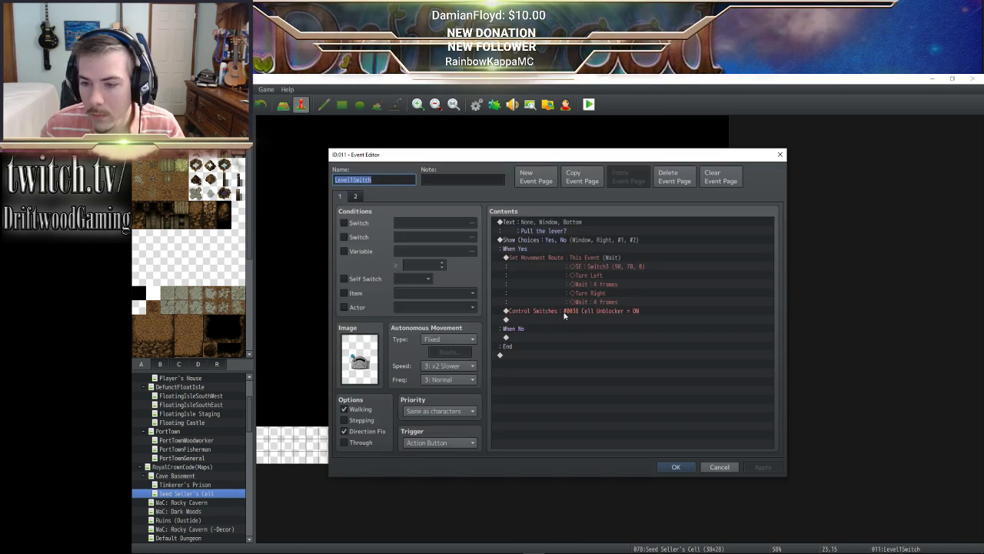
pyautogui.rightClick(566, 315)
pyautogui.click(586, 329)
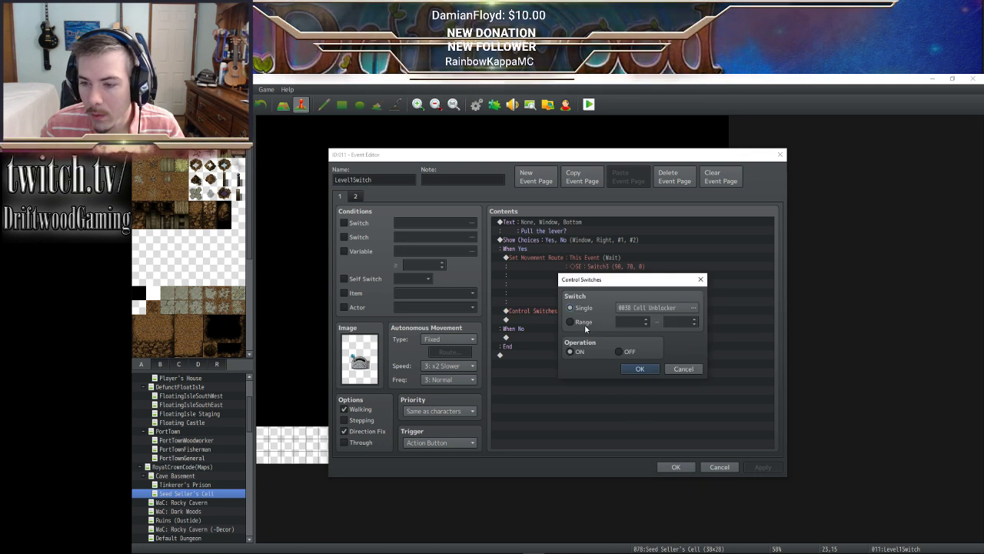
pyautogui.click(689, 308)
# Look through the project's switch ranges for an unused switch such as 0103
pyautogui.click(585, 256)
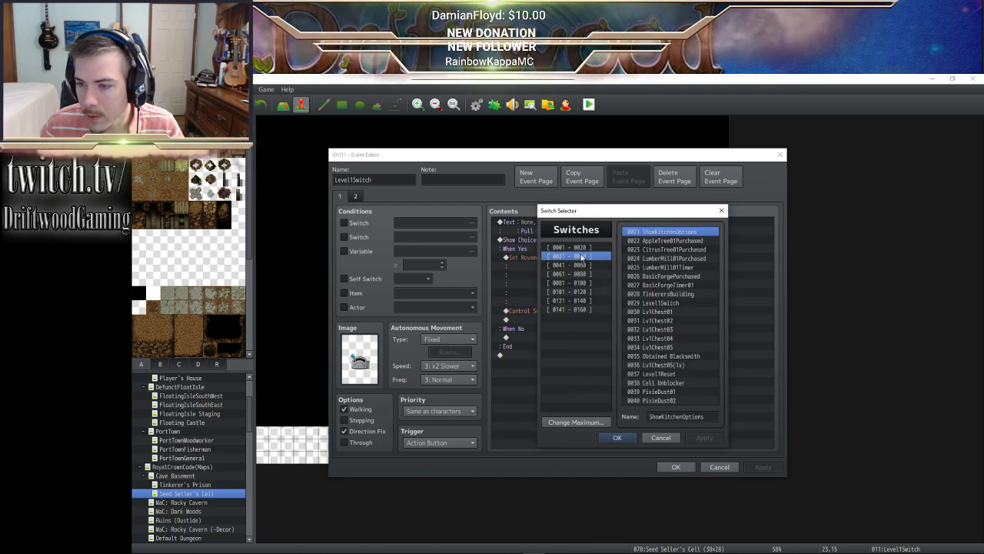
pyautogui.click(582, 264)
pyautogui.click(583, 274)
pyautogui.click(584, 282)
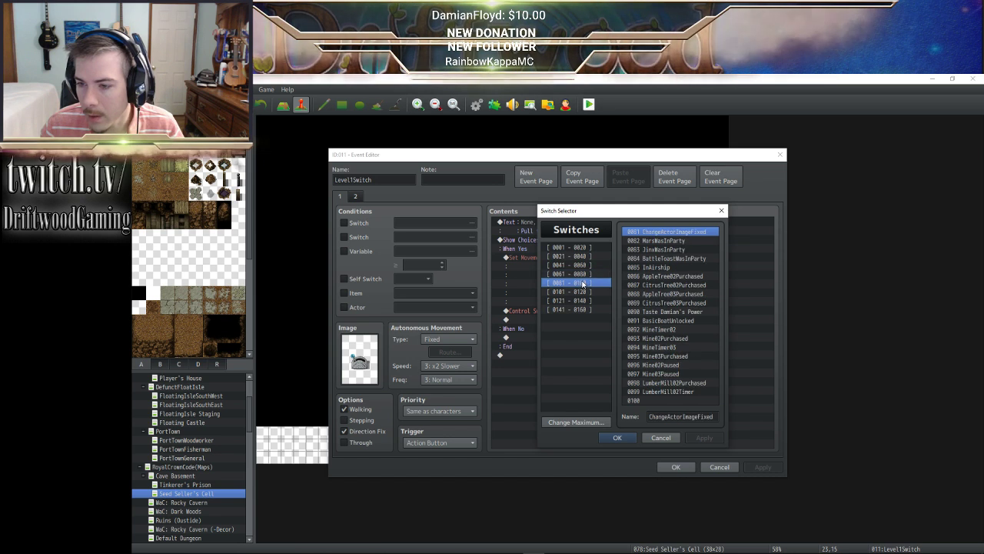
pyautogui.click(589, 292)
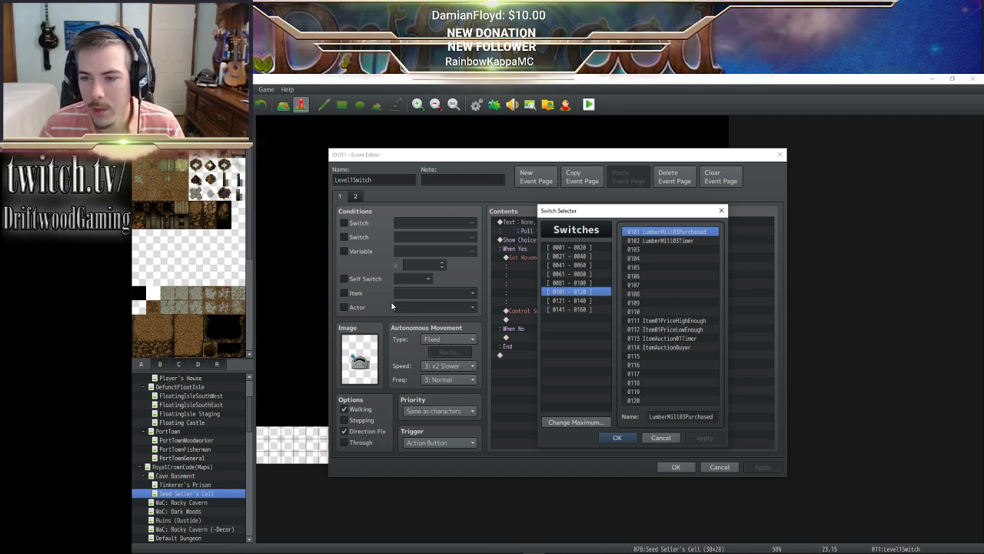
pyautogui.click(684, 248)
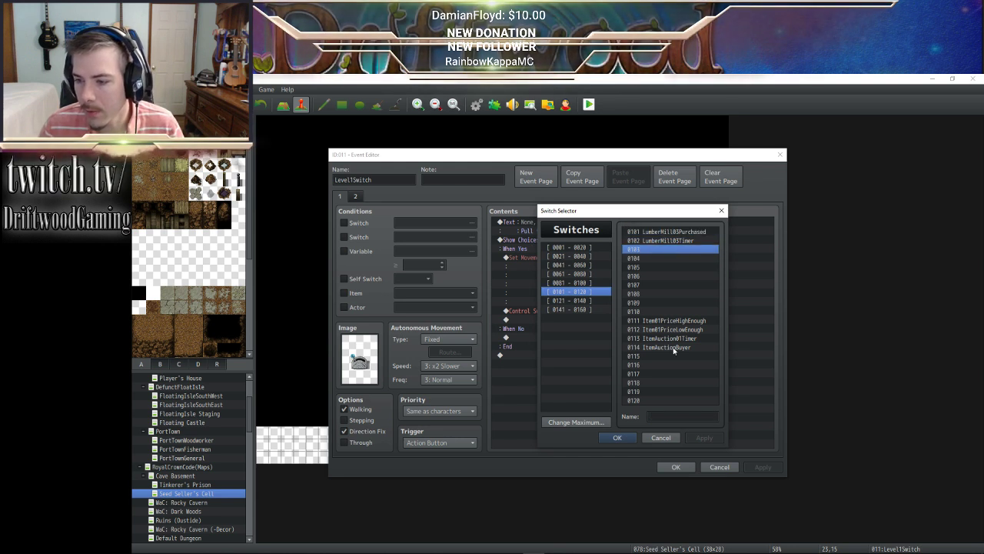
pyautogui.click(569, 304)
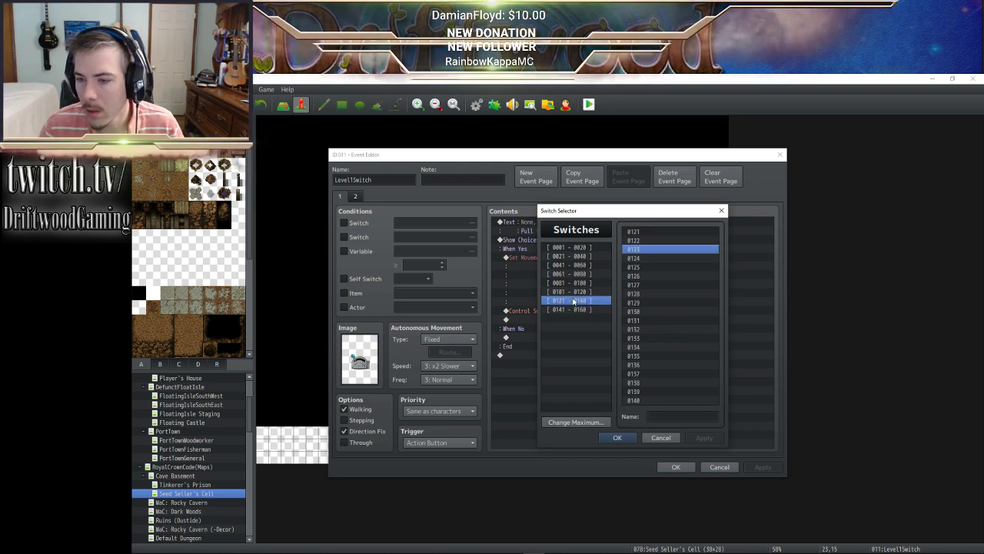
pyautogui.click(574, 293)
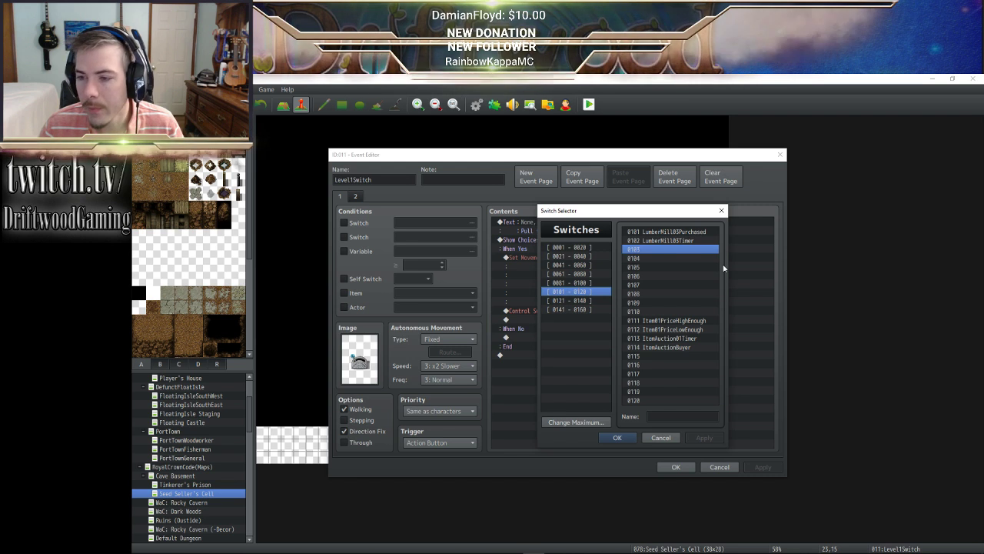
pyautogui.click(591, 304)
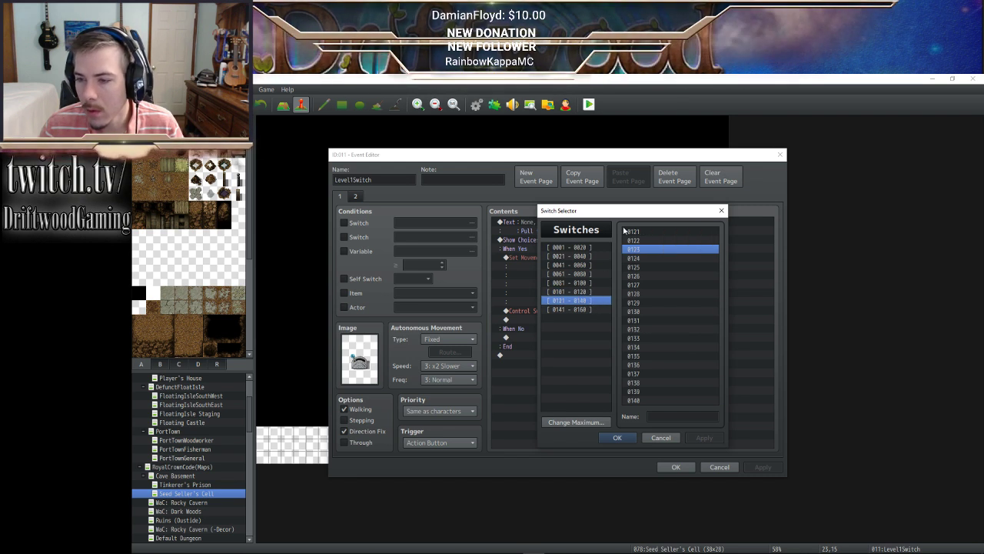
pyautogui.click(589, 247)
pyautogui.click(589, 256)
pyautogui.click(590, 265)
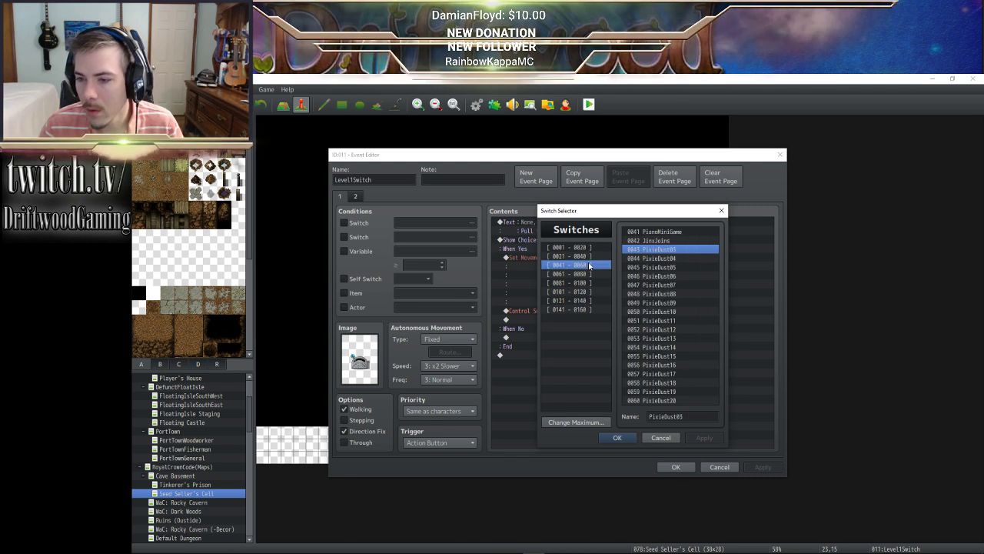
pyautogui.click(590, 274)
pyautogui.click(589, 283)
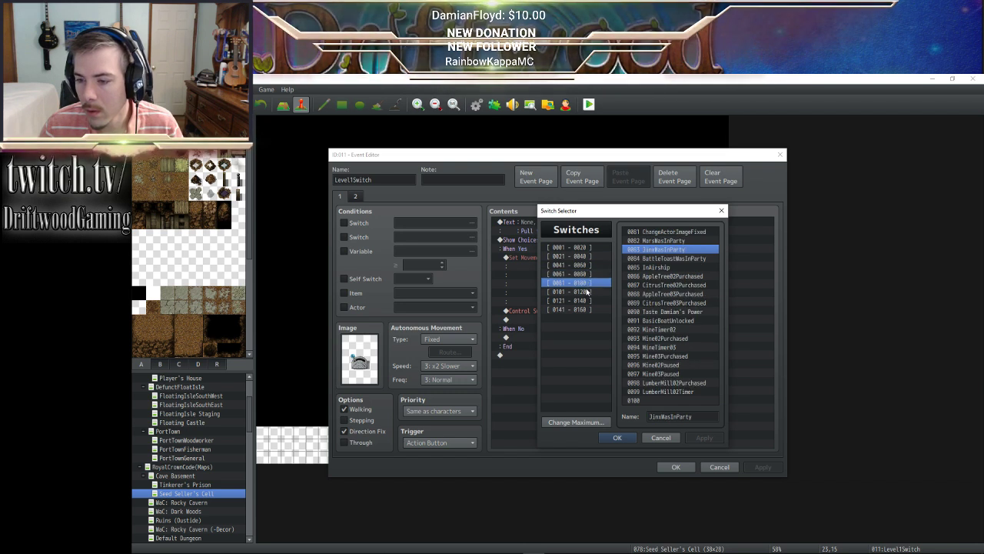
pyautogui.click(586, 292)
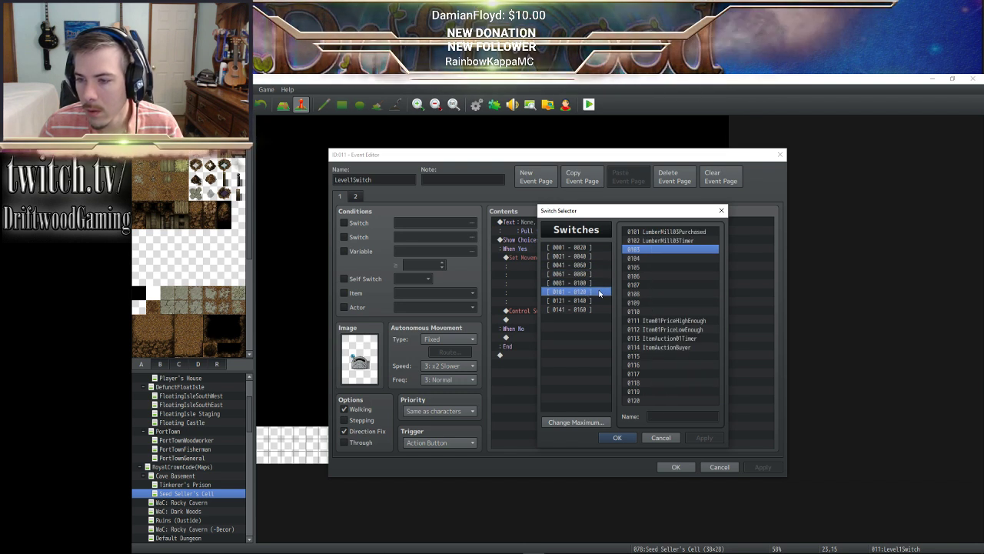
# Try Cell Unblocke as the name of switch 0103, and erase it again
pyautogui.click(663, 415)
pyautogui.write('Cell Unbl')
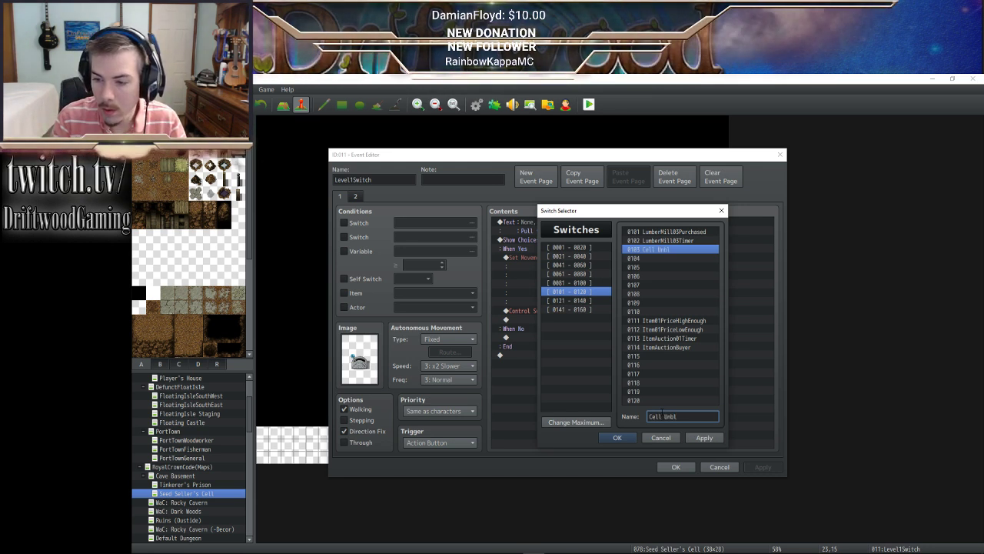
pyautogui.write('ocke')
pyautogui.press('BackSpace')
pyautogui.press('BackSpace')
pyautogui.press('BackSpace')
pyautogui.press('BackSpace')
pyautogui.press('BackSpace')
pyautogui.press('BackSpace')
pyautogui.press('BackSpace')
pyautogui.press('BackSpace')
pyautogui.press('BackSpace')
pyautogui.press('BackSpace')
pyautogui.press('BackSpace')
pyautogui.press('BackSpace')
pyautogui.press('BackSpace')
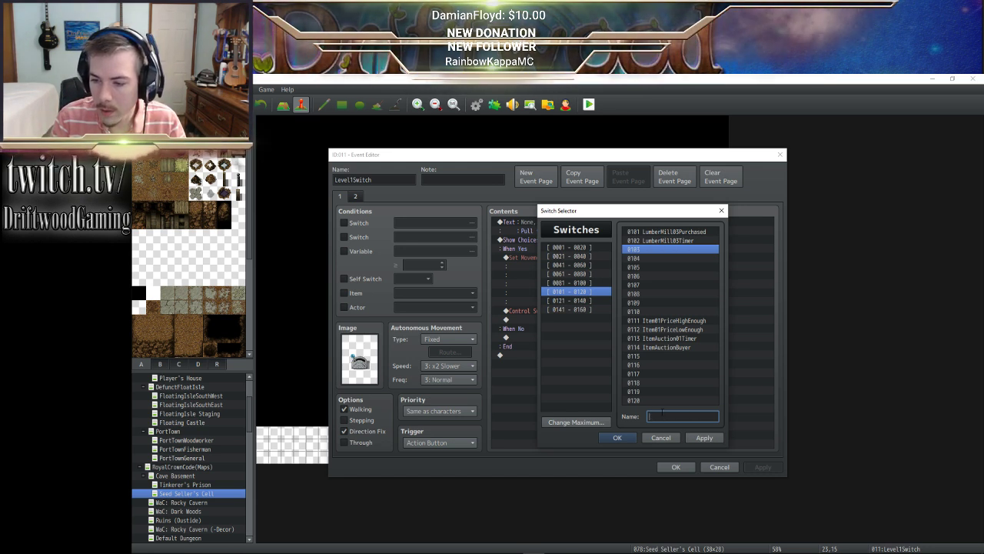
# Name switch 0103 SeedCellUnlocker, assign it to the lever's Control Switches command, and save the lever event
pyautogui.write('See')
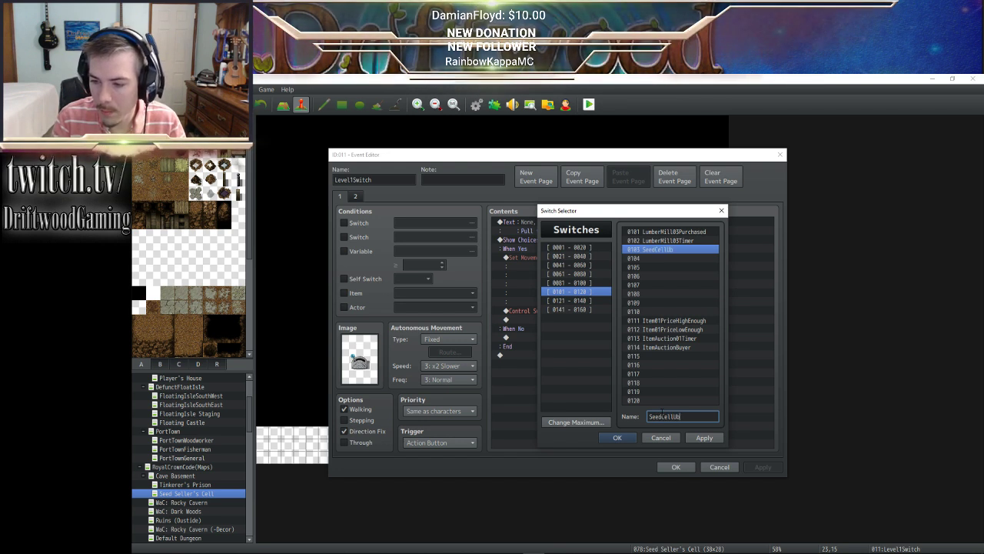
pyautogui.write('dCellUnlocker')
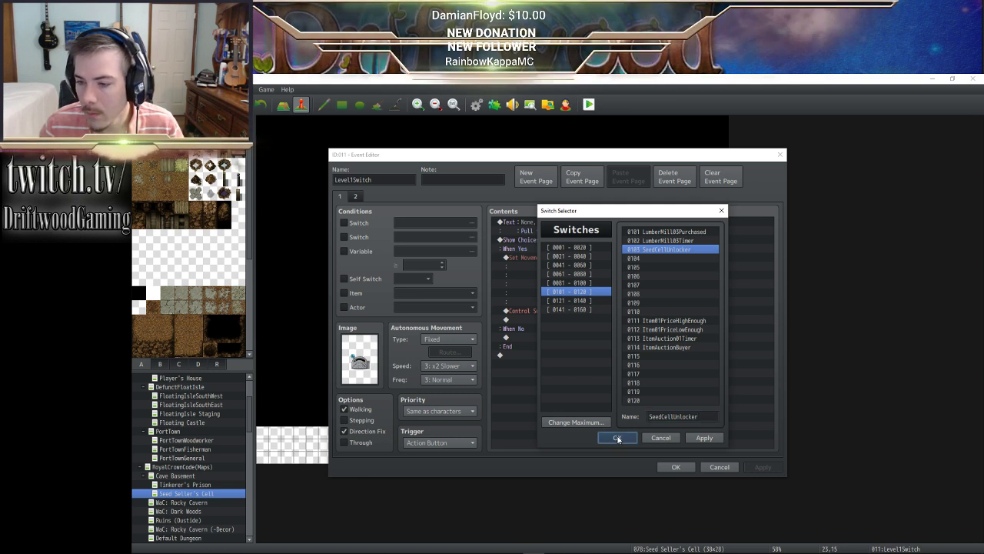
pyautogui.click(617, 437)
pyautogui.click(638, 369)
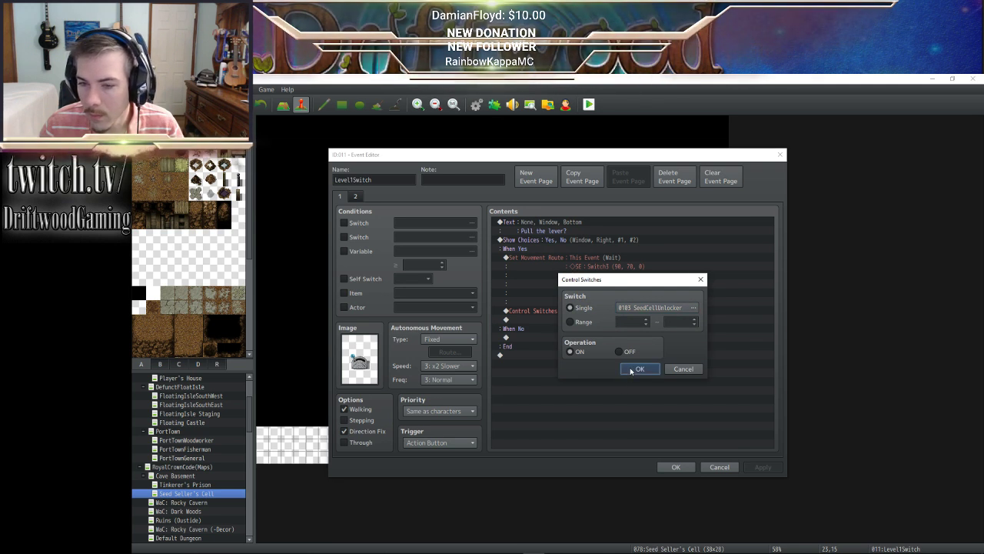
pyautogui.click(676, 467)
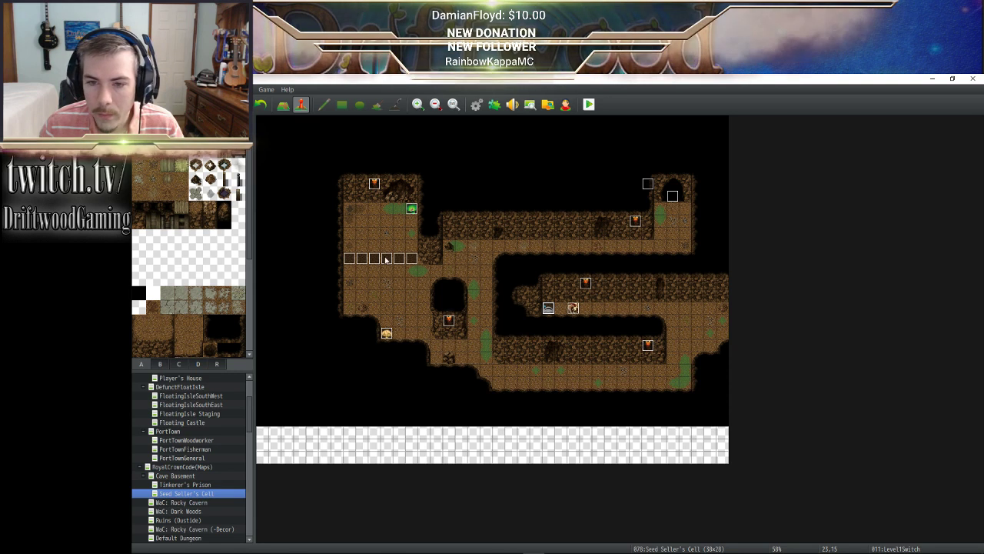
# Set the switch condition on page 2 of the westernmost Cell Blocker event to 0103 SeedCellUnlocker
pyautogui.doubleClick(354, 264)
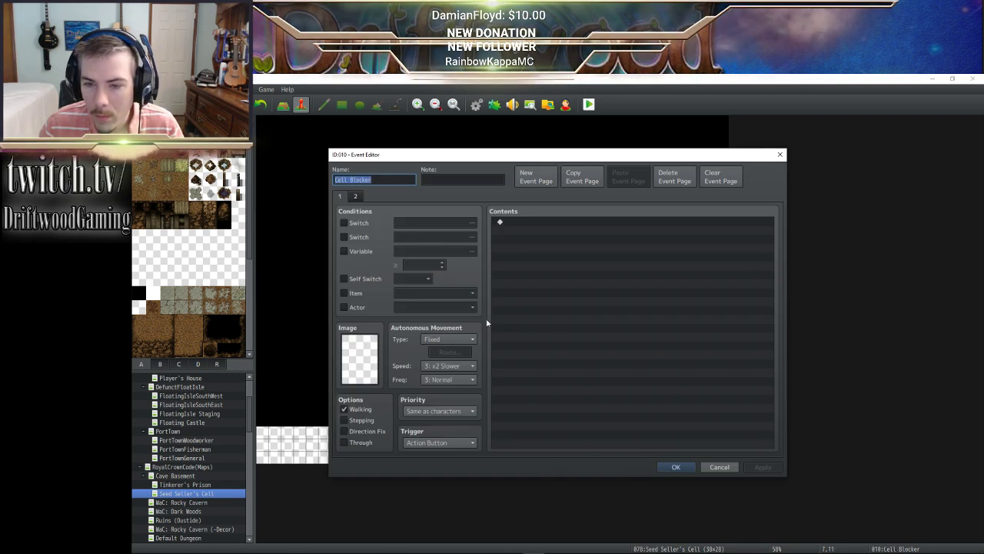
pyautogui.click(365, 198)
pyautogui.click(446, 223)
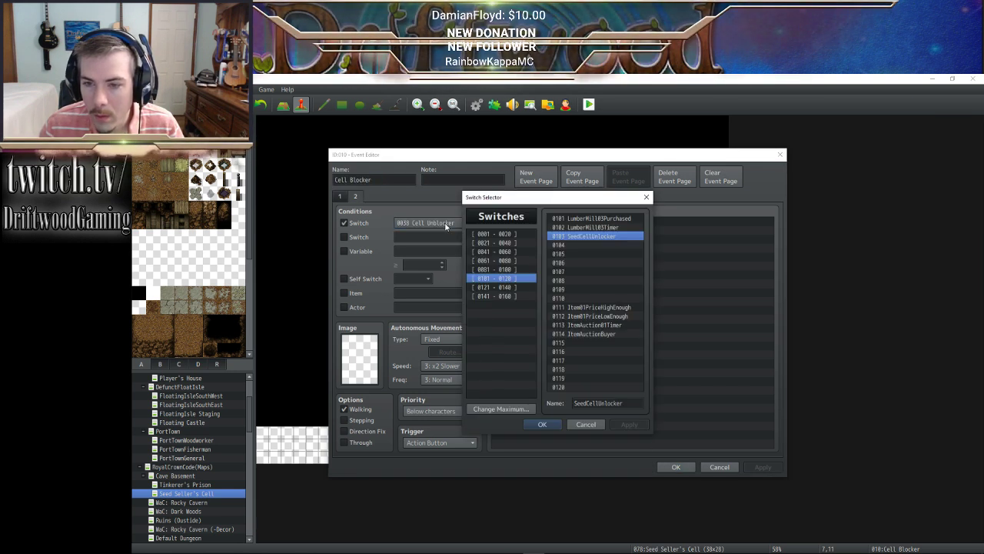
pyautogui.click(542, 423)
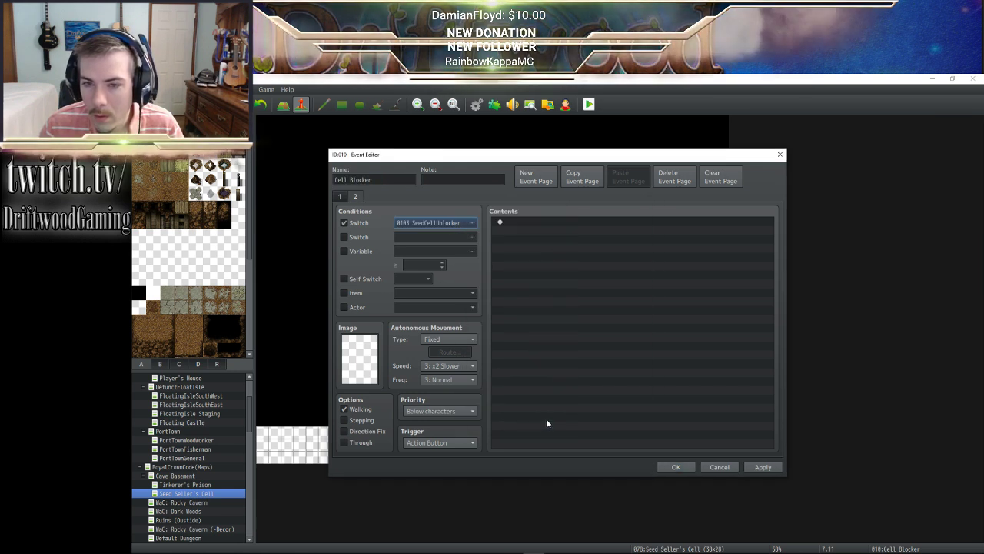
pyautogui.click(676, 467)
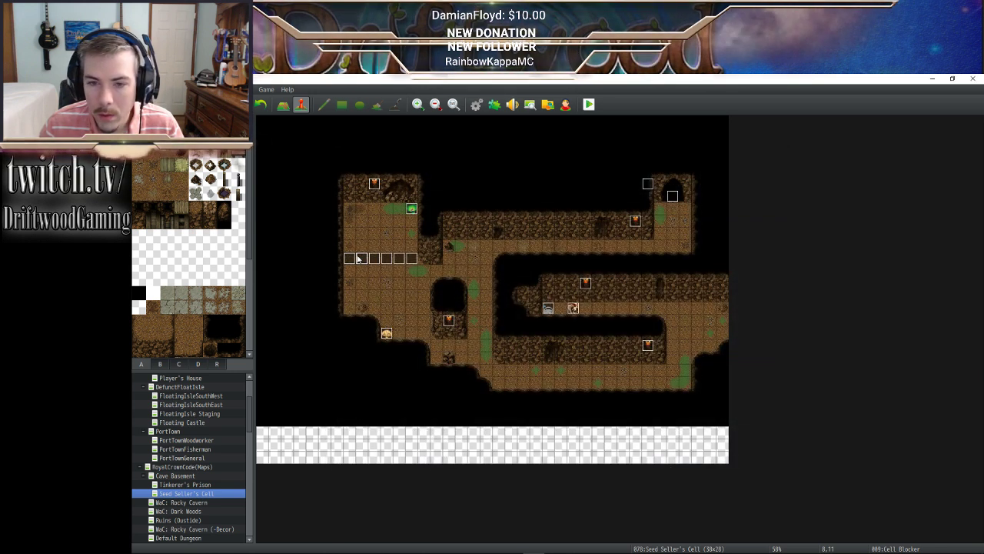
# Delete the other five Cell Blocker events in the row, keeping only the westernmost one
pyautogui.press('Delete')
pyautogui.click(375, 259)
pyautogui.press('Delete')
pyautogui.click(387, 260)
pyautogui.press('Delete')
pyautogui.click(399, 260)
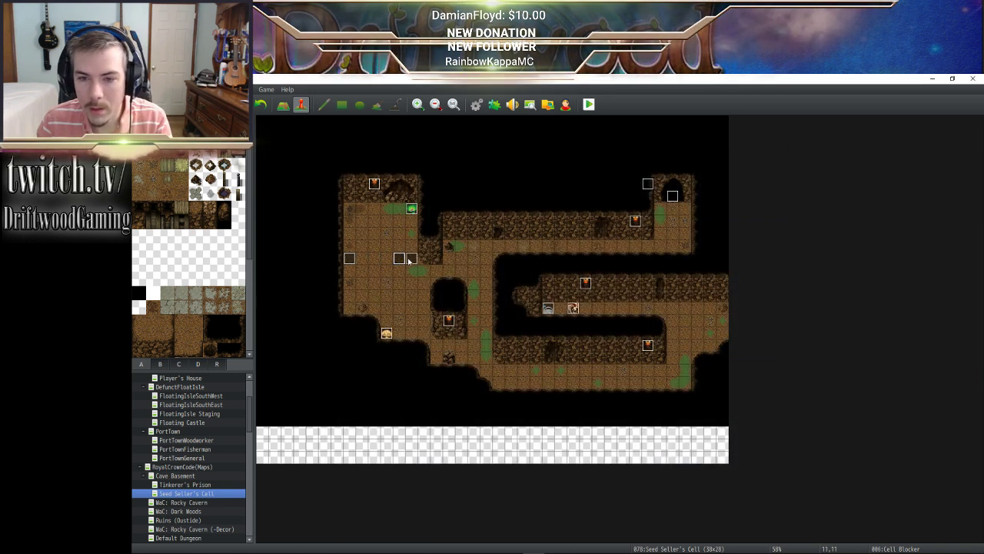
pyautogui.press('Delete')
pyautogui.click(410, 260)
pyautogui.press('Delete')
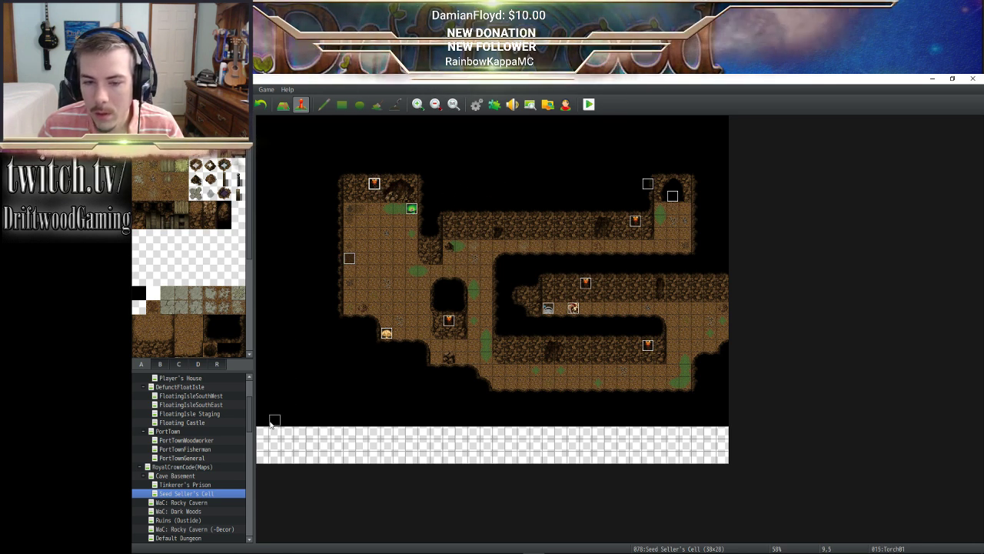
# Move all five torch events out of the cave into a row in the blank area along the map's south edge
pyautogui.moveTo(271, 422); pyautogui.dragTo(274, 446)
pyautogui.moveTo(446, 320); pyautogui.dragTo(300, 445)
pyautogui.moveTo(648, 345); pyautogui.dragTo(325, 445)
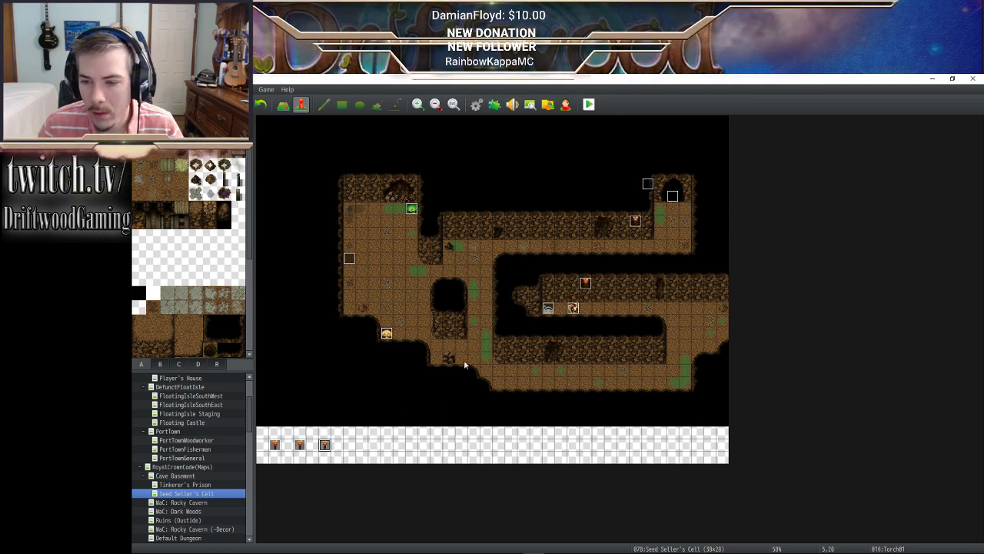
pyautogui.moveTo(585, 283); pyautogui.dragTo(349, 445)
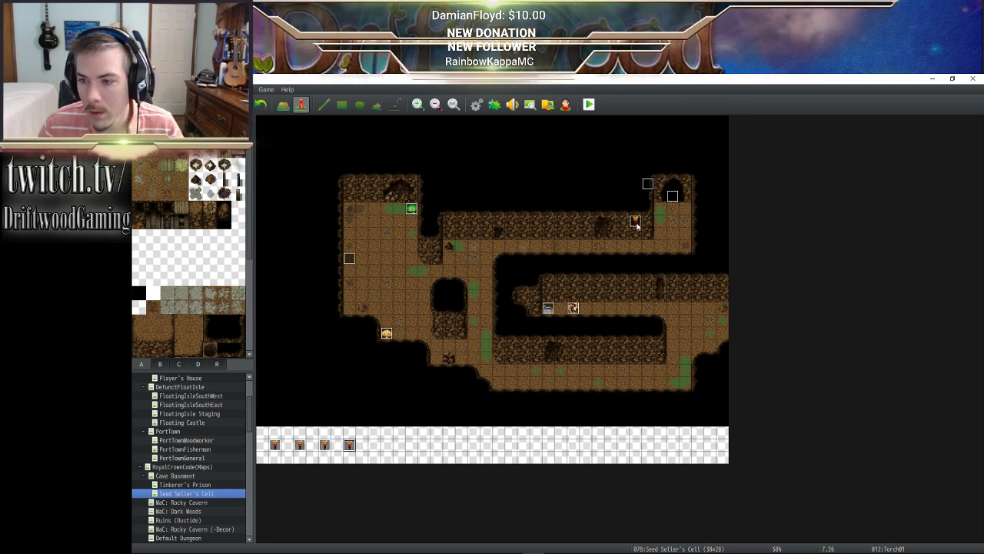
pyautogui.moveTo(636, 225); pyautogui.dragTo(374, 445)
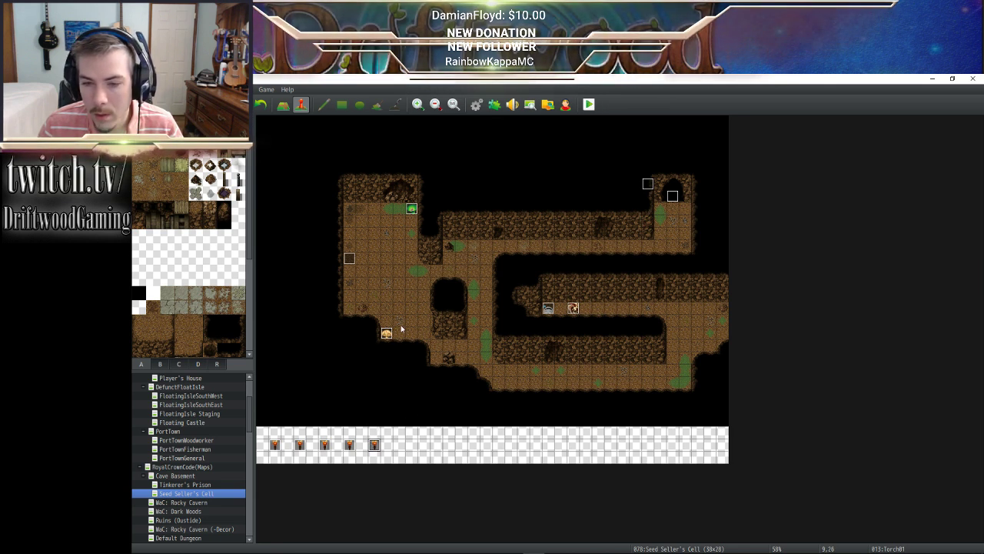
# Park both Funshrooms, the lever, Fightcloud1 and the Cell Blocker beside the torches, and move Dungeon Initializer to tile 1,1
pyautogui.moveTo(387, 332); pyautogui.dragTo(399, 445)
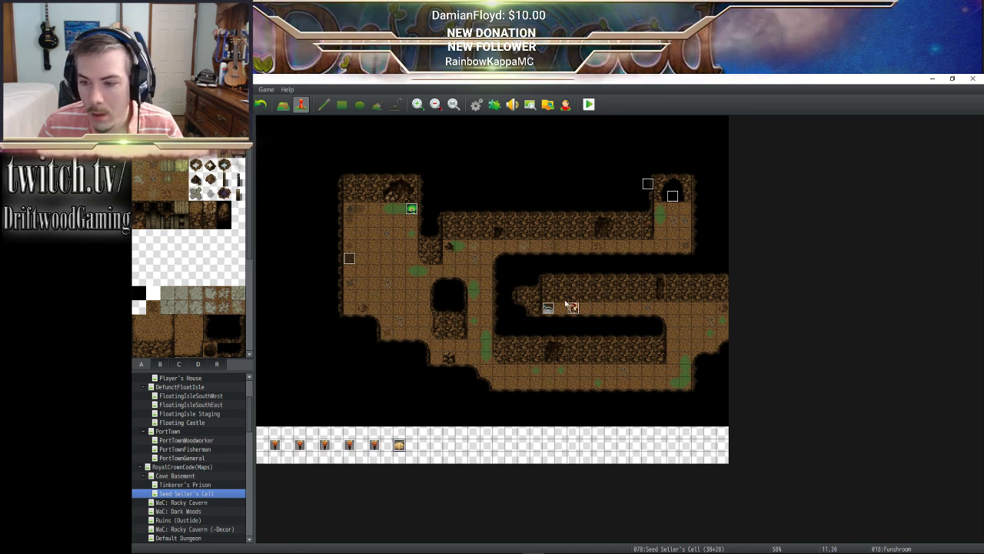
pyautogui.moveTo(546, 310); pyautogui.dragTo(449, 445)
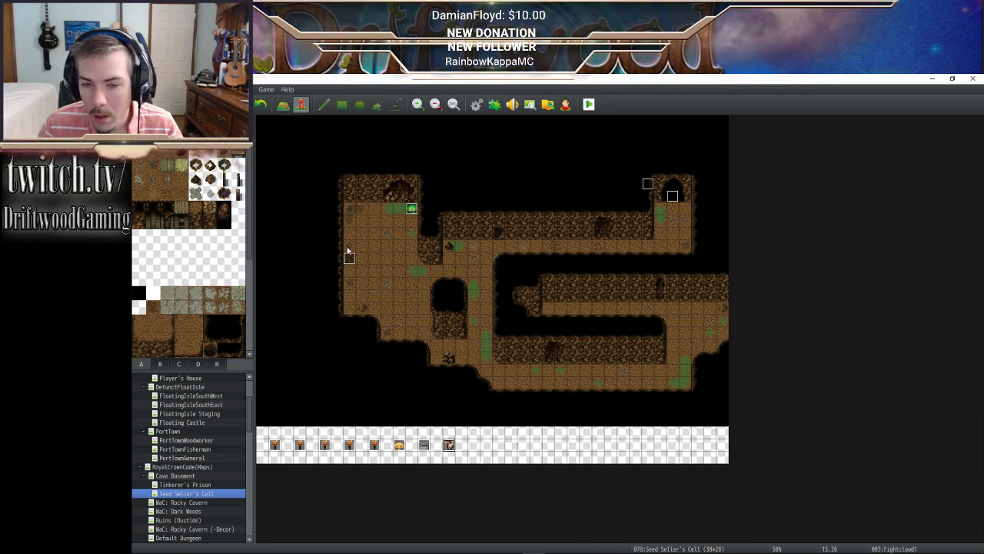
pyautogui.moveTo(349, 258)
pyautogui.mouseDown()
pyautogui.moveTo(421, 338)
pyautogui.moveTo(473, 445)
pyautogui.mouseUp()
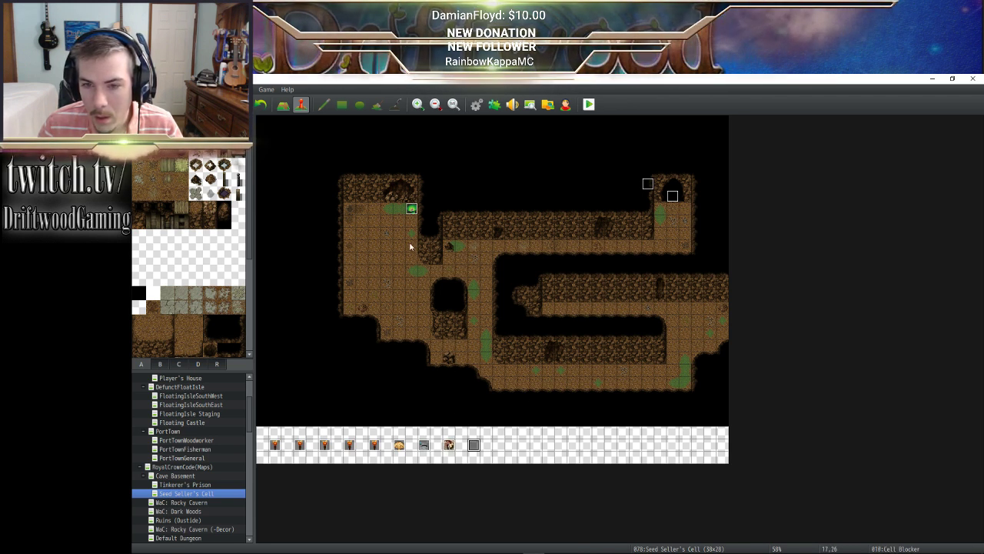
pyautogui.moveTo(413, 211)
pyautogui.mouseDown()
pyautogui.moveTo(484, 434)
pyautogui.moveTo(499, 445)
pyautogui.mouseUp()
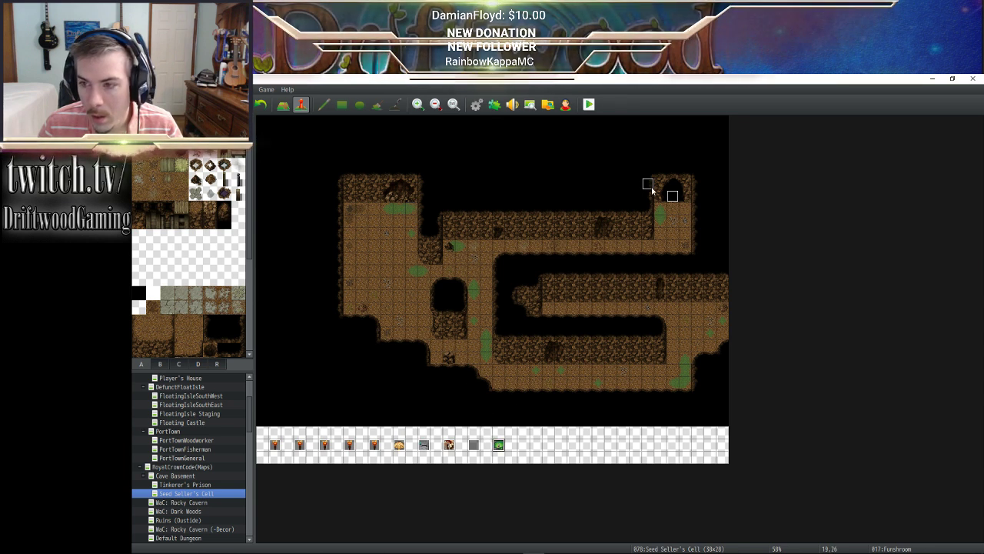
pyautogui.moveTo(647, 184); pyautogui.dragTo(275, 134)
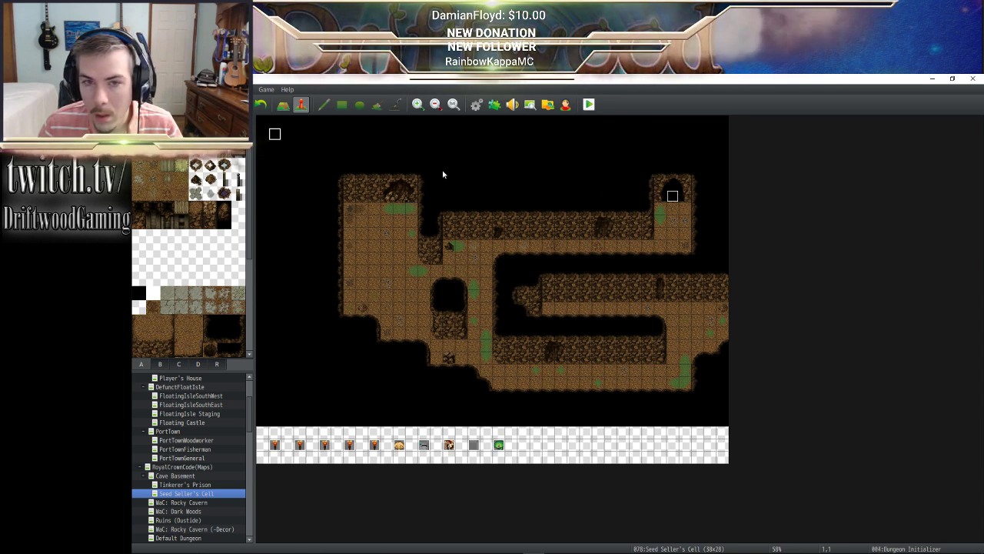
# Point the xfer event's Transfer Player command at Cave Basement (30,8) and set its direction to Down
pyautogui.rightClick(673, 197)
pyautogui.click(688, 205)
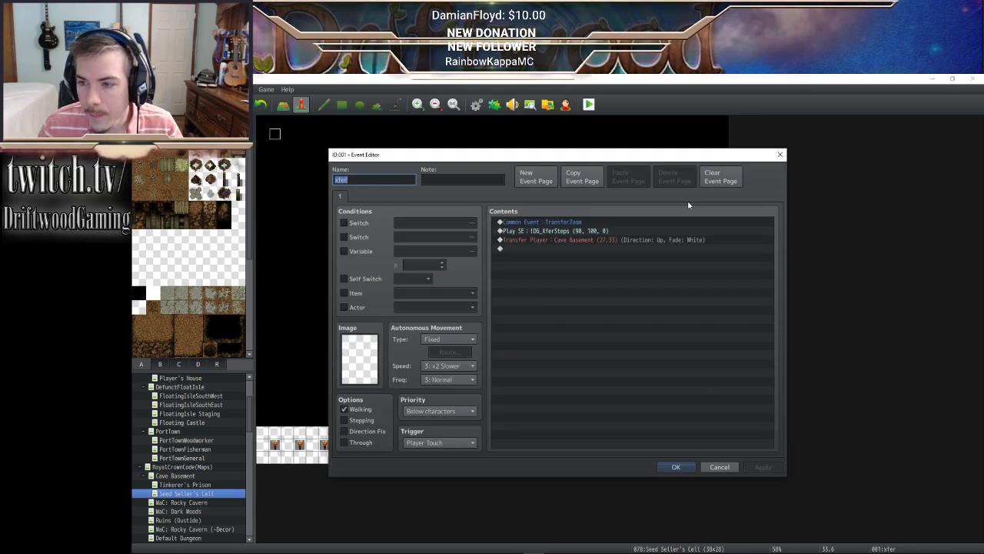
pyautogui.rightClick(579, 240)
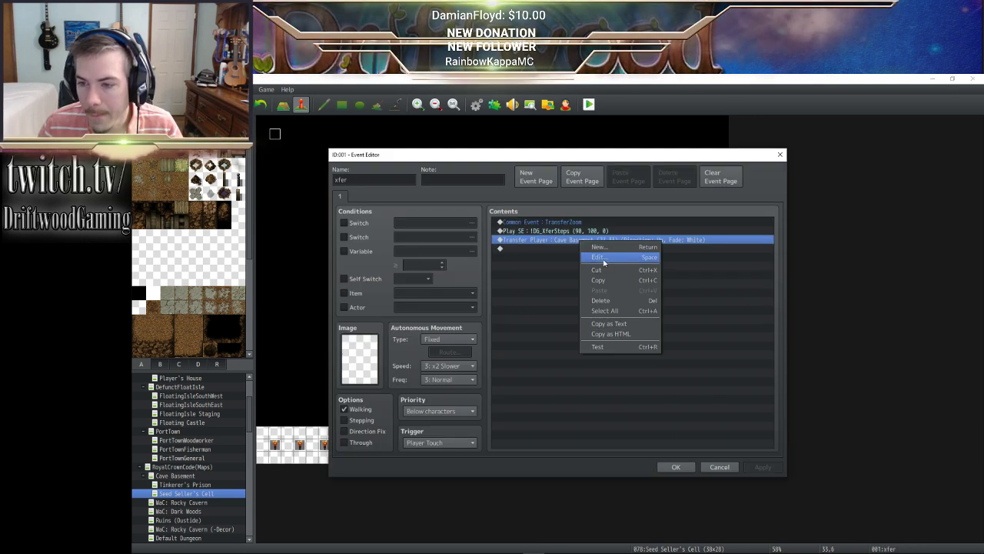
pyautogui.click(605, 258)
pyautogui.click(670, 292)
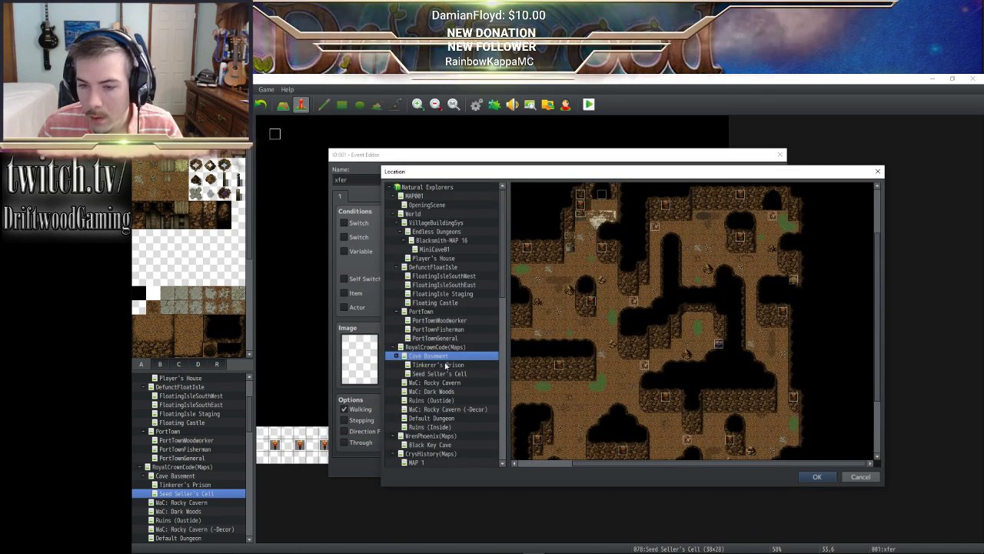
pyautogui.click(772, 207)
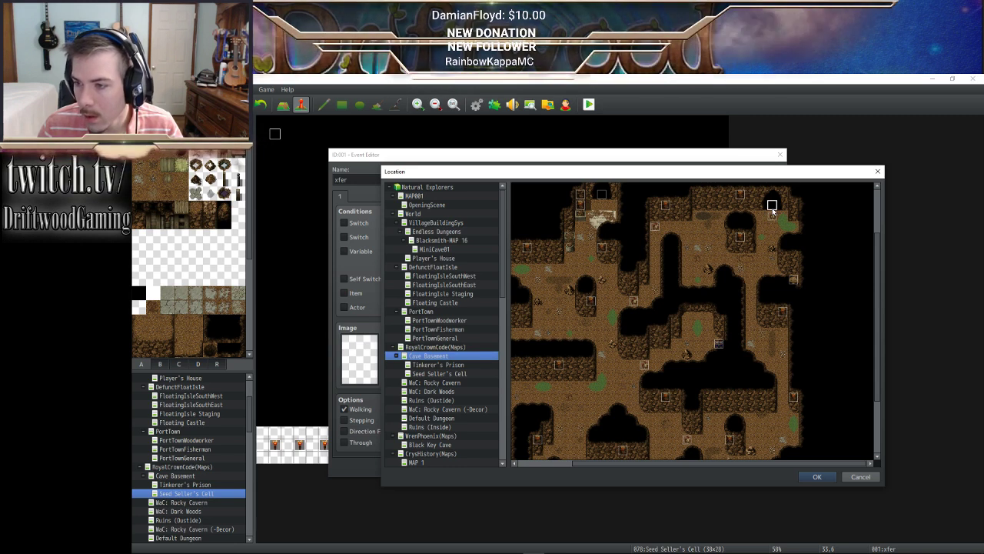
pyautogui.click(817, 477)
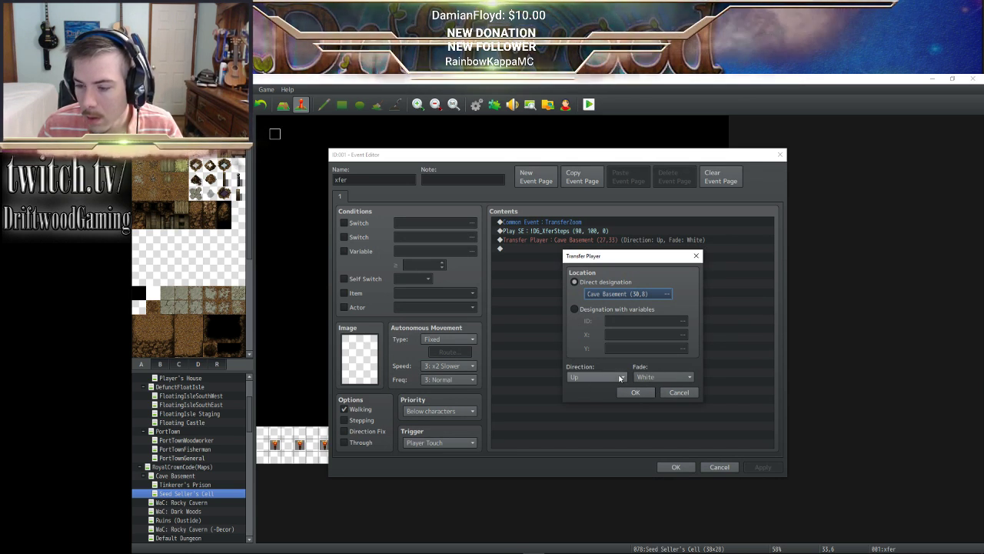
pyautogui.click(620, 377)
pyautogui.click(595, 399)
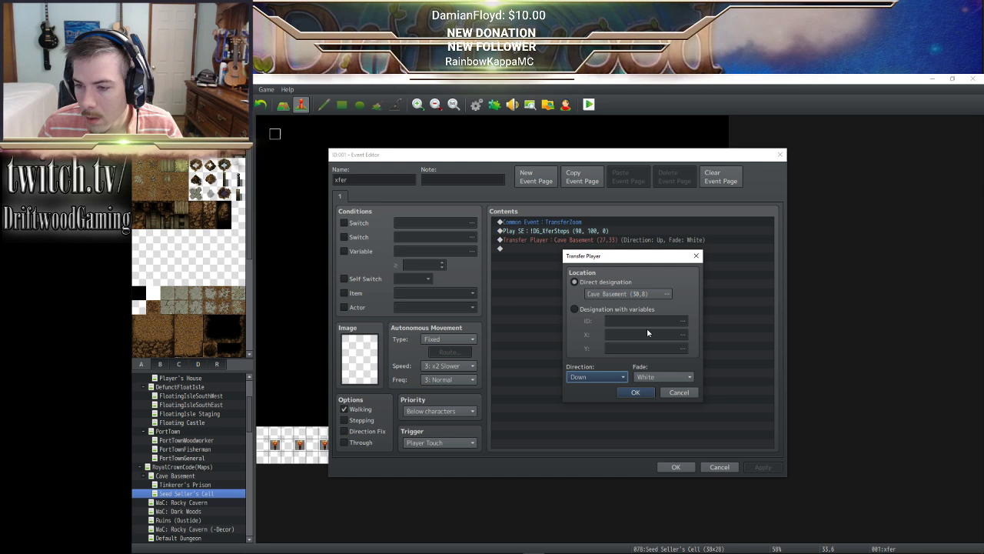
# Shift the xfer event's transfer destination one tile south to Cave Basement (30,9) and save the event
pyautogui.click(667, 294)
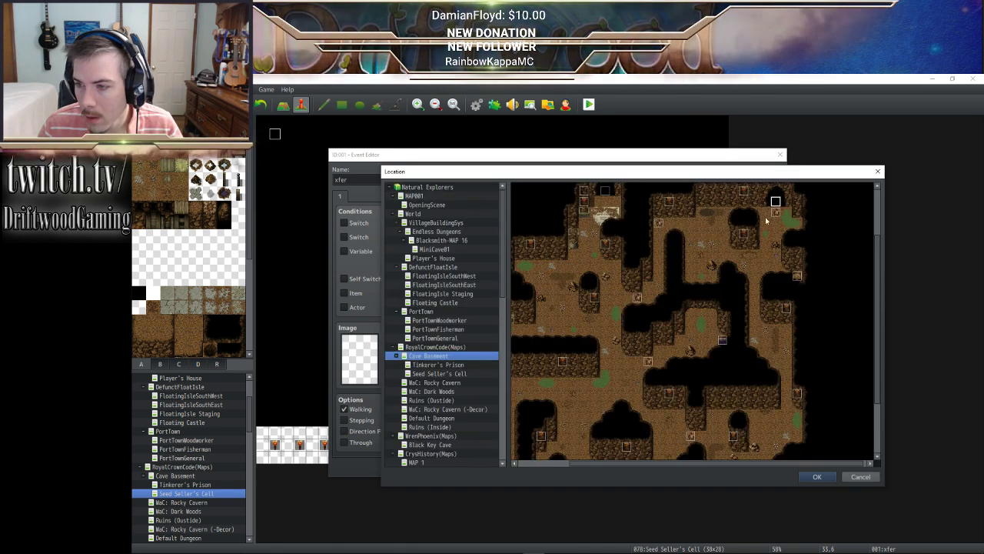
pyautogui.click(816, 476)
pyautogui.click(636, 393)
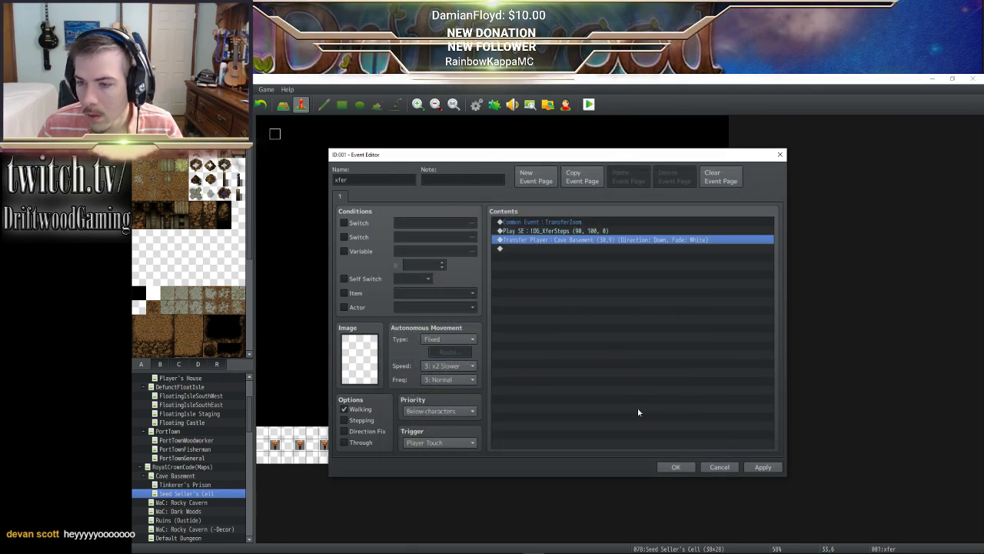
pyautogui.click(668, 468)
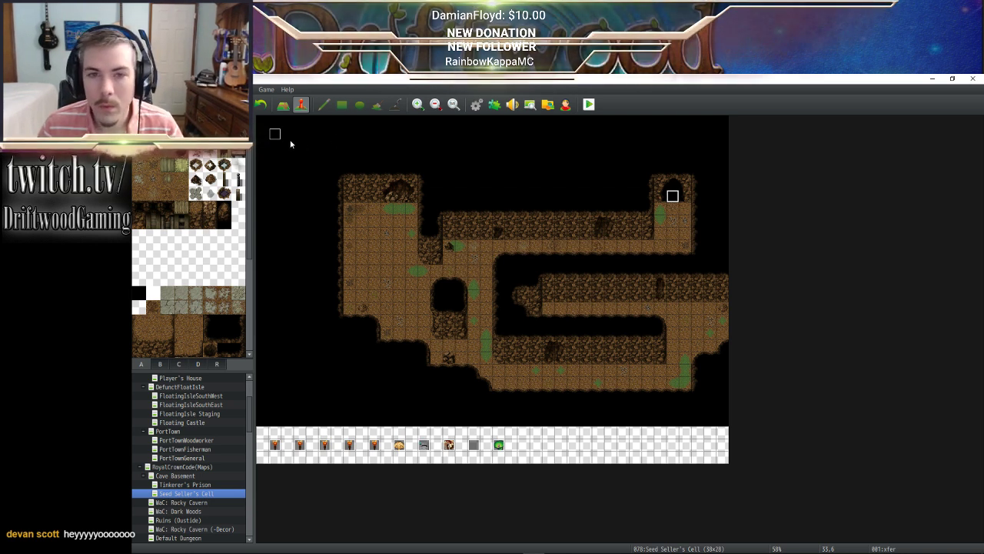
# Cover the blank strip along the south edge and the entire copied cave layout with black tiles, leaving the events in place
pyautogui.click(283, 103)
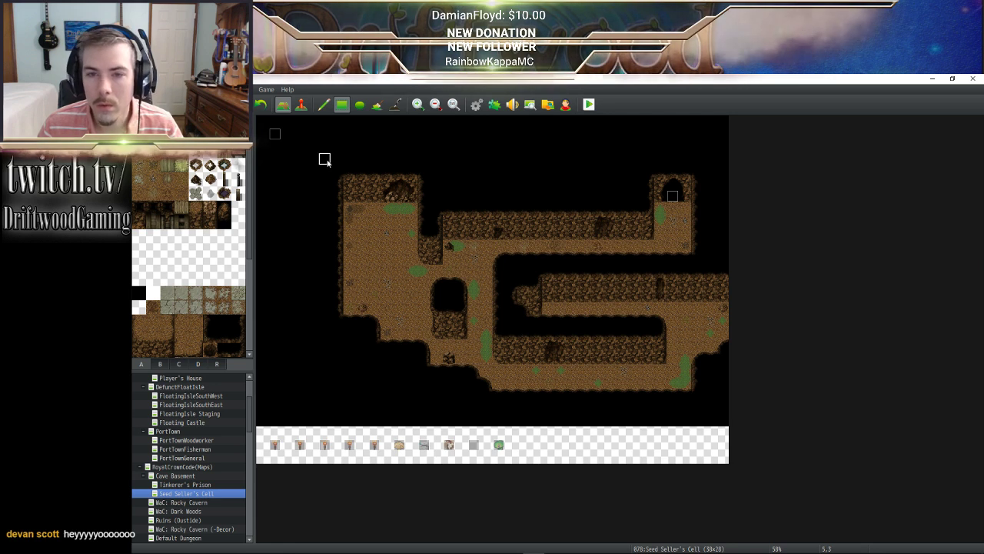
pyautogui.moveTo(261, 444)
pyautogui.mouseDown()
pyautogui.moveTo(546, 466)
pyautogui.moveTo(727, 466)
pyautogui.mouseUp()
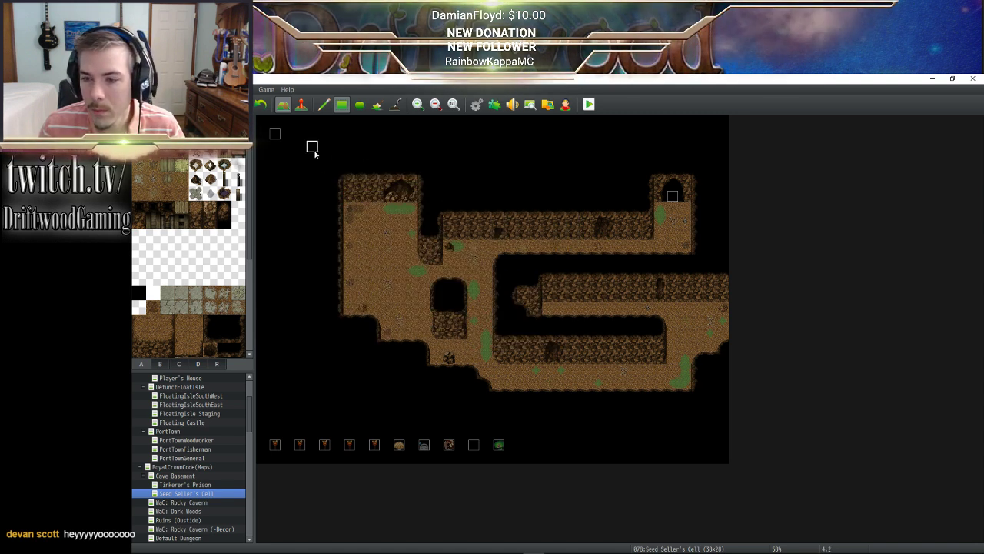
pyautogui.moveTo(338, 170)
pyautogui.mouseDown()
pyautogui.moveTo(560, 368)
pyautogui.moveTo(666, 400)
pyautogui.mouseUp()
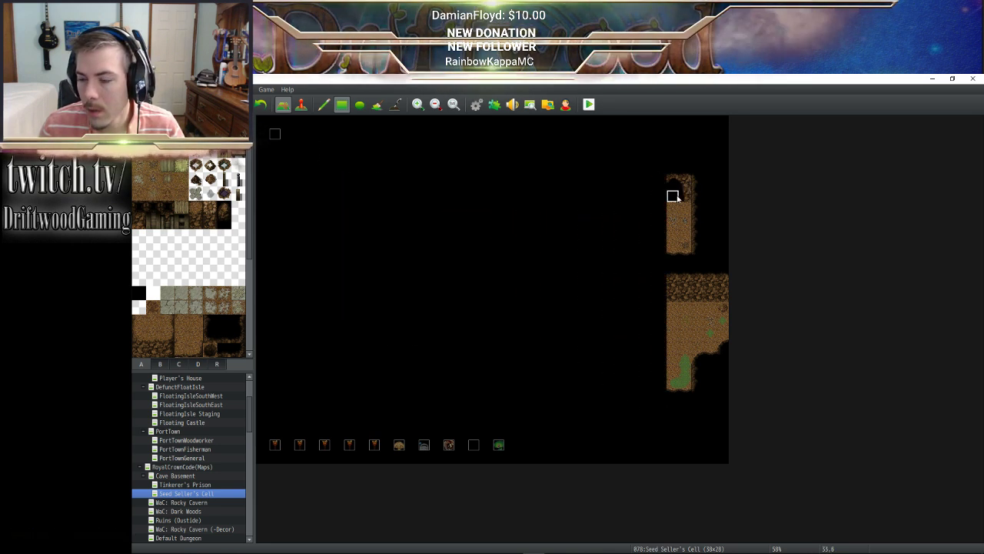
pyautogui.moveTo(677, 233); pyautogui.dragTo(737, 401)
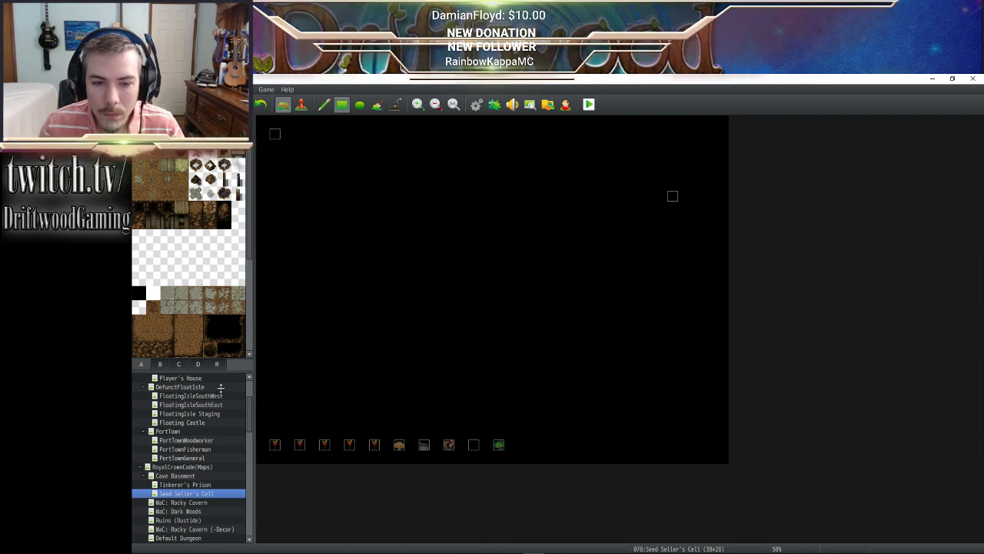
# Flood-fill the whole Seed Seller's Cell map with brown dirt ground, using Tinkerer's Prison as reference
pyautogui.click(188, 485)
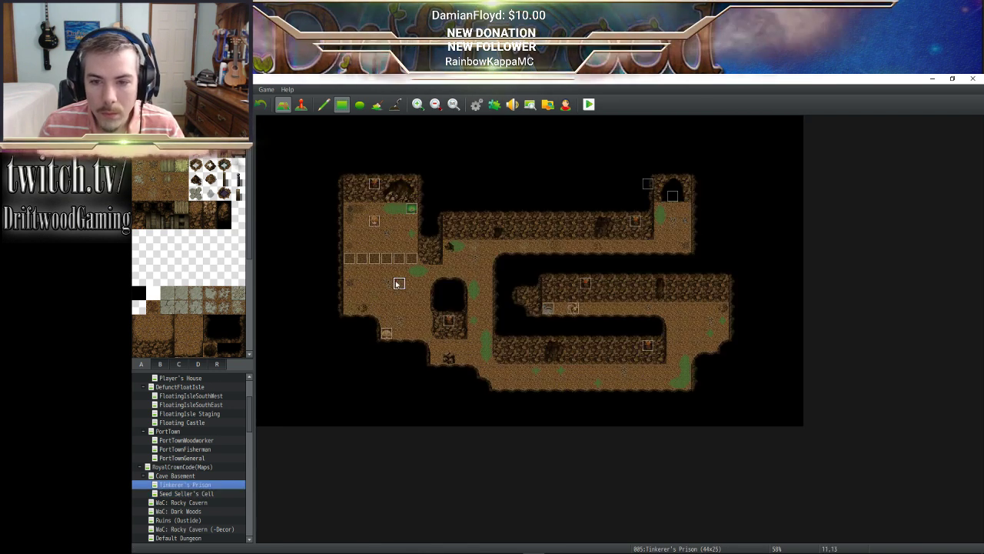
pyautogui.click(187, 493)
pyautogui.click(377, 104)
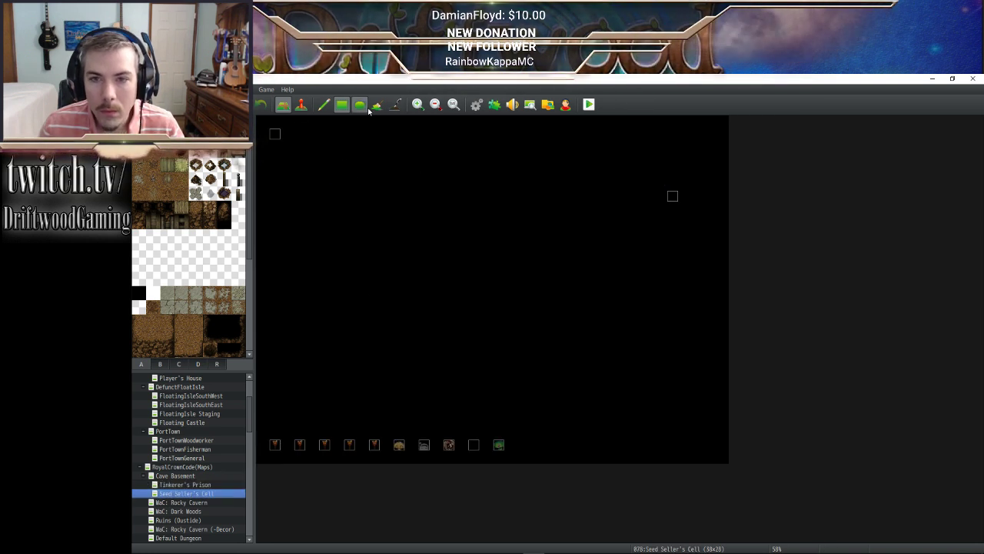
pyautogui.click(419, 224)
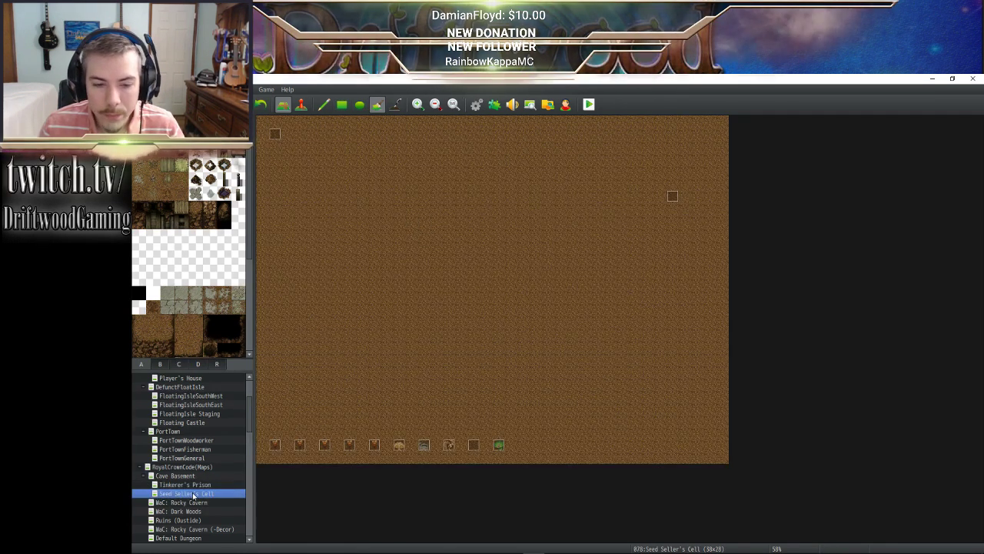
# Frame the dirt floor with a black border two tiles deep on the north and three tiles deep on the other sides
pyautogui.click(194, 485)
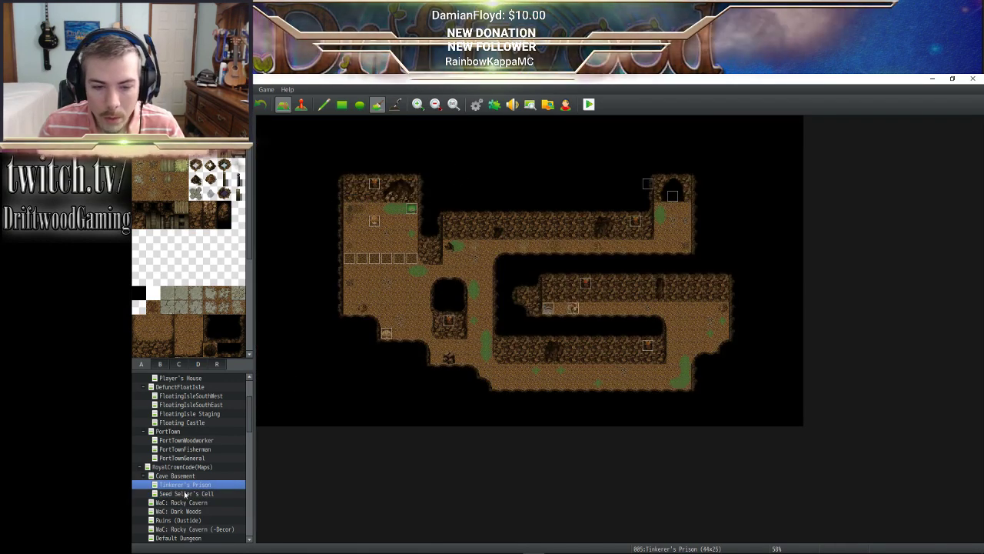
pyautogui.press('Down')
pyautogui.click(341, 104)
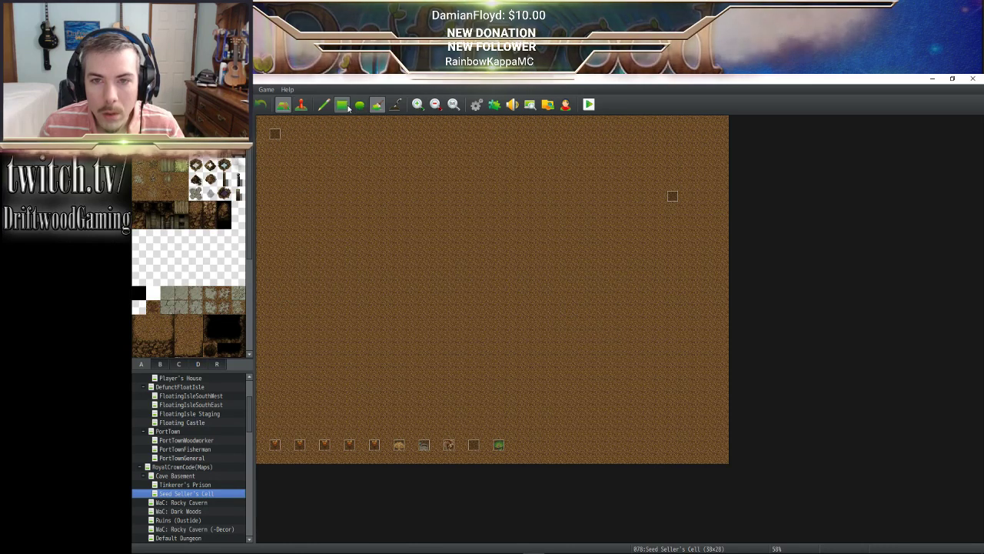
pyautogui.moveTo(262, 122)
pyautogui.mouseDown()
pyautogui.moveTo(291, 229)
pyautogui.moveTo(277, 390)
pyautogui.moveTo(283, 454)
pyautogui.moveTo(724, 469)
pyautogui.moveTo(697, 123)
pyautogui.moveTo(281, 137)
pyautogui.mouseUp()
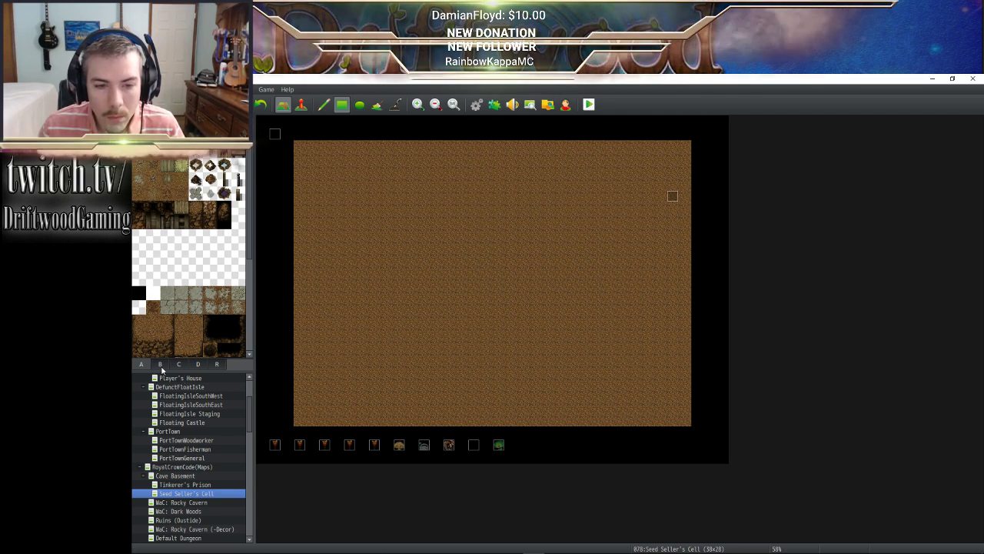
pyautogui.scroll(-2, 165, 318)
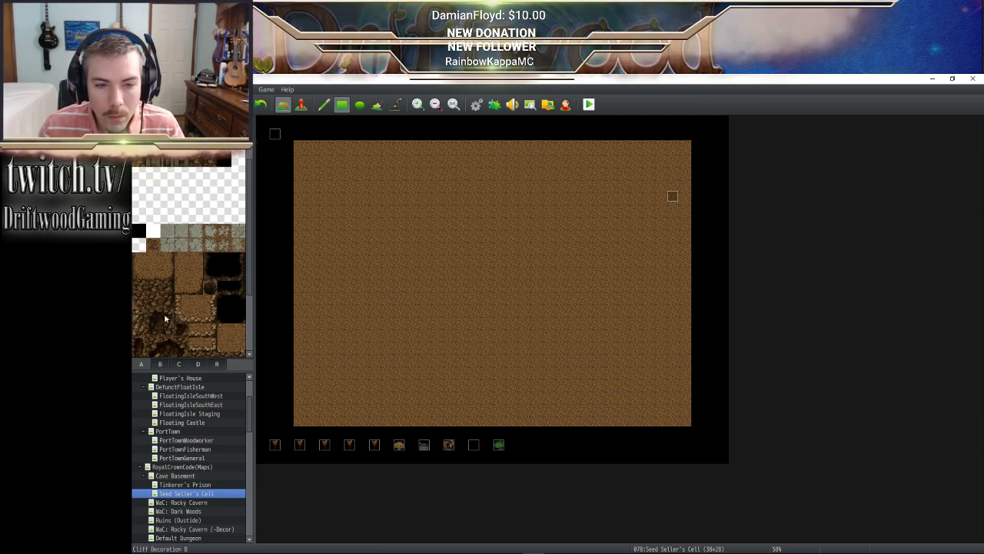
pyautogui.click(139, 273)
pyautogui.click(210, 273)
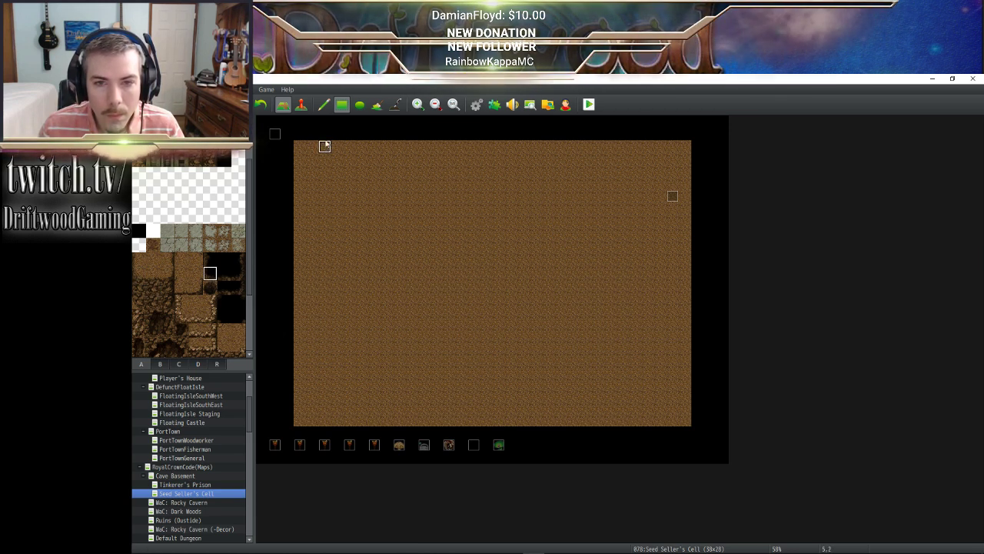
pyautogui.click(298, 146)
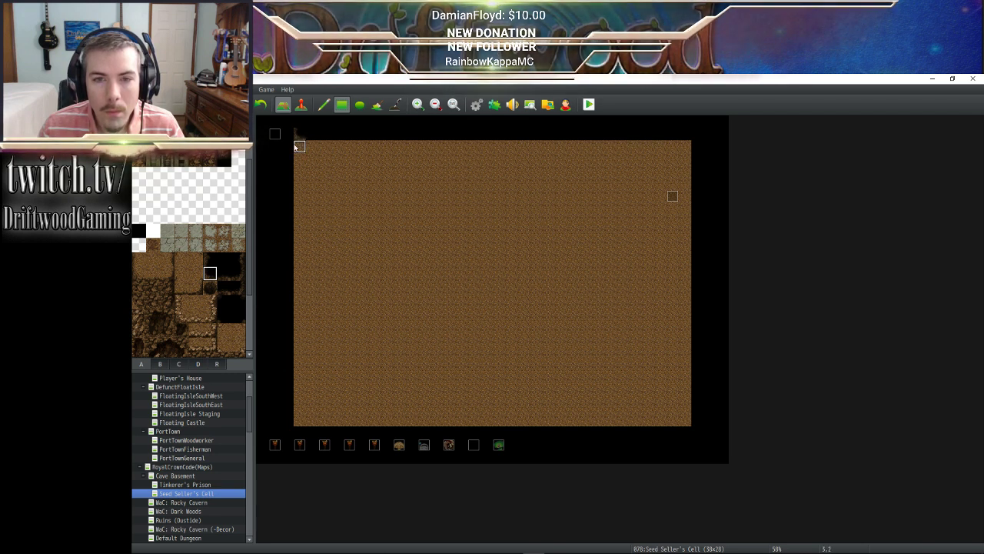
pyautogui.hotkey('ctrl', 'z')
pyautogui.hotkey('ctrl', 'z')
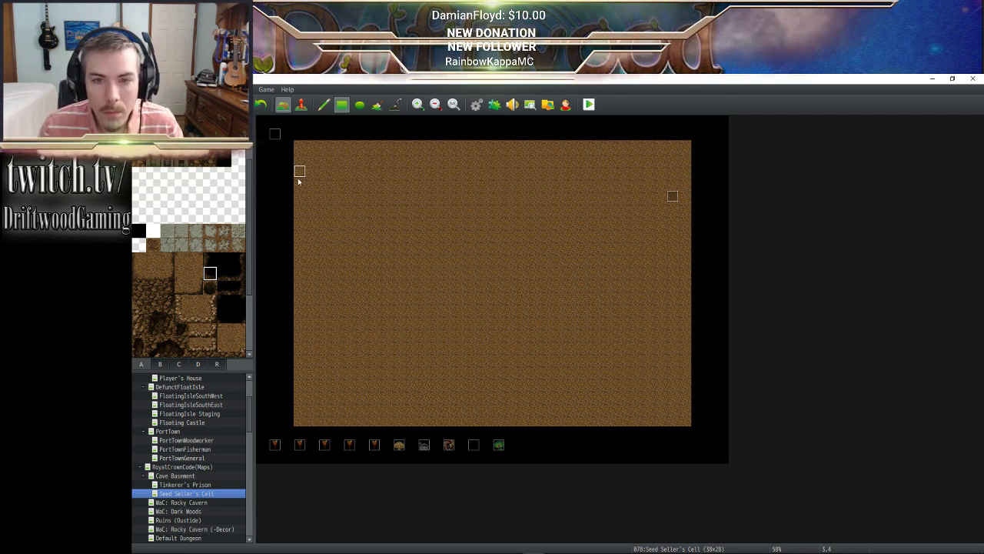
pyautogui.click(302, 423)
pyautogui.hotkey('ctrl', 'z')
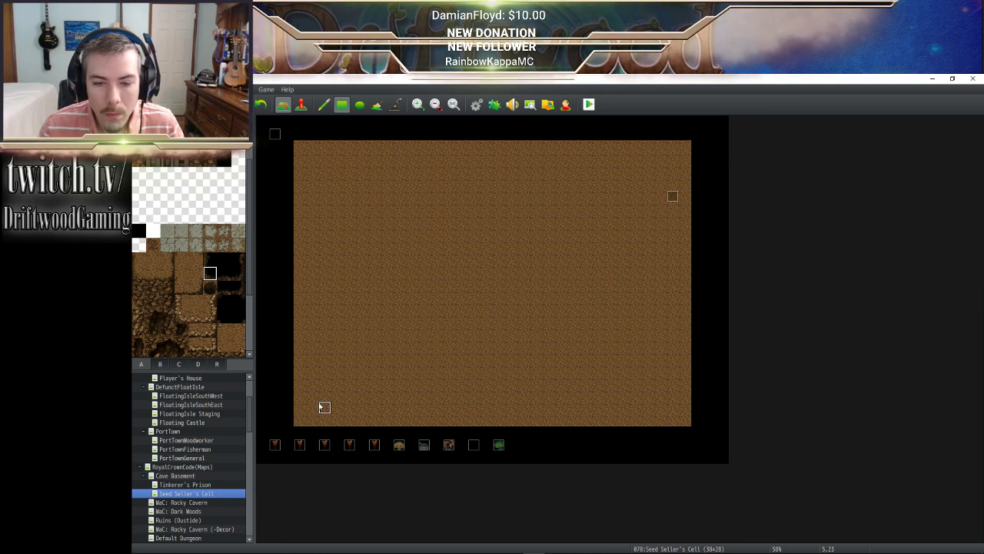
# Shape the northeast corner of the dirt floor with Wall A tiles at 34,2 and 34,3
pyautogui.click(685, 146)
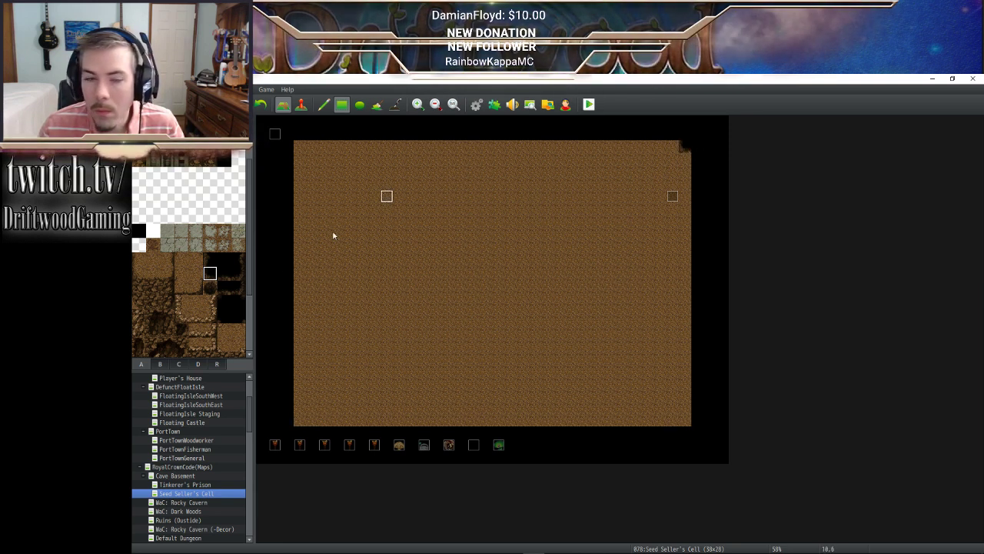
pyautogui.click(209, 260)
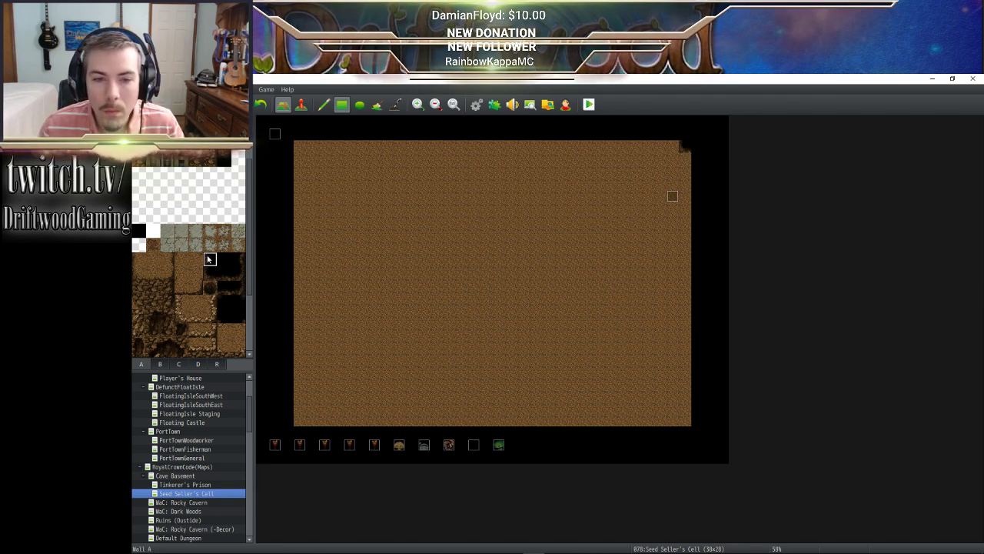
pyautogui.click(685, 147)
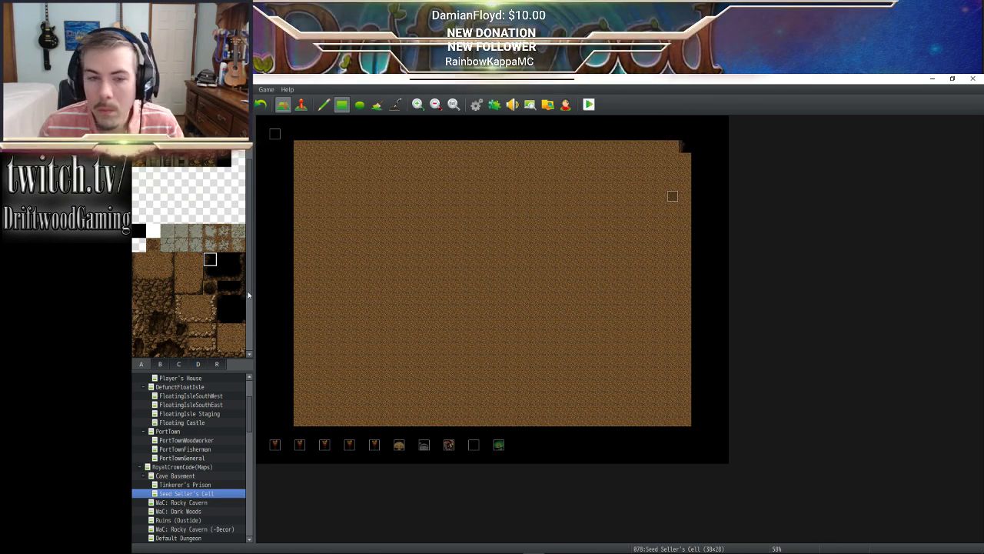
pyautogui.click(211, 276)
pyautogui.click(685, 158)
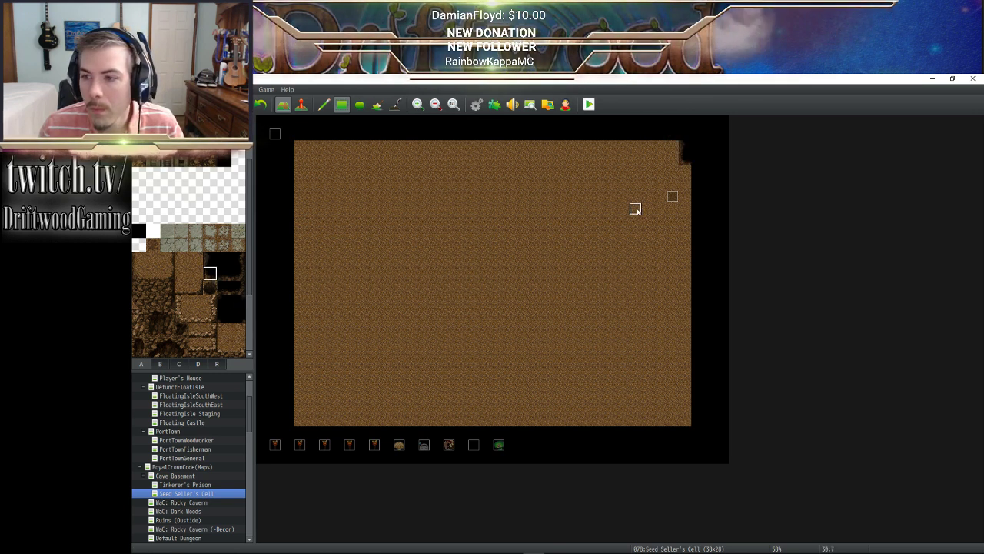
# Line the floor's north edge with rocky wall-edge tiles and notch its northwest corner at 3,2 with a matching corner tile
pyautogui.click(224, 275)
pyautogui.moveTo(677, 146)
pyautogui.mouseDown()
pyautogui.moveTo(353, 146)
pyautogui.moveTo(300, 135)
pyautogui.mouseUp()
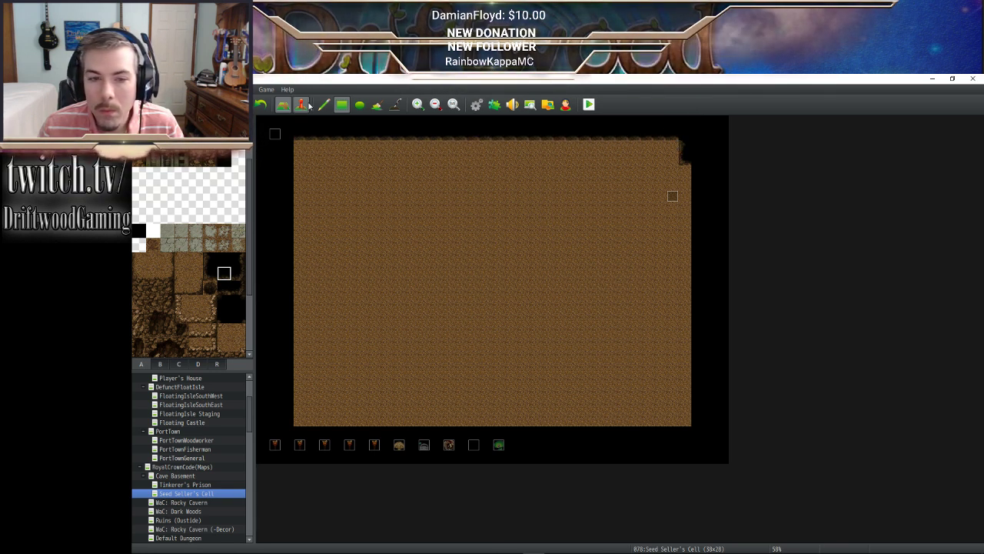
pyautogui.click(238, 275)
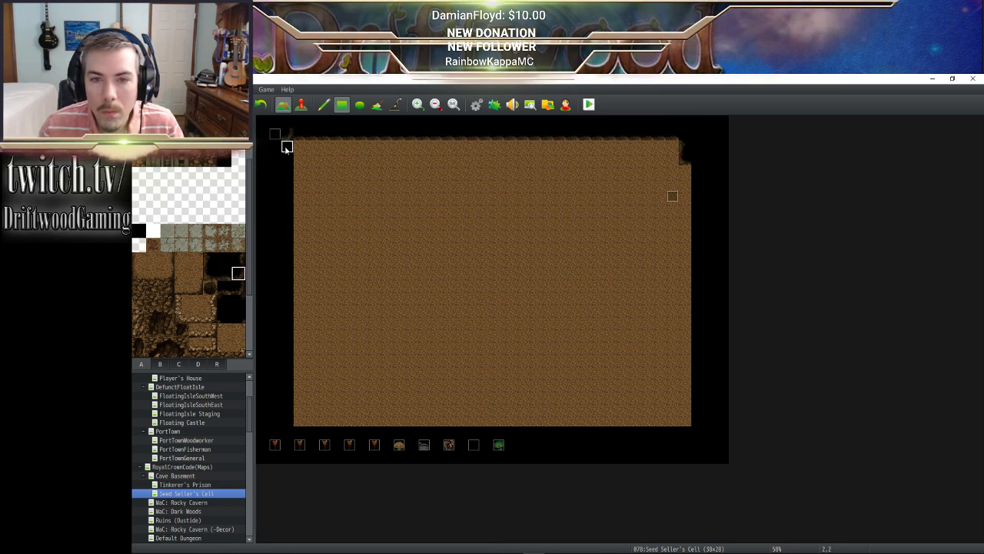
pyautogui.click(297, 147)
pyautogui.rightClick(299, 126)
pyautogui.click(299, 137)
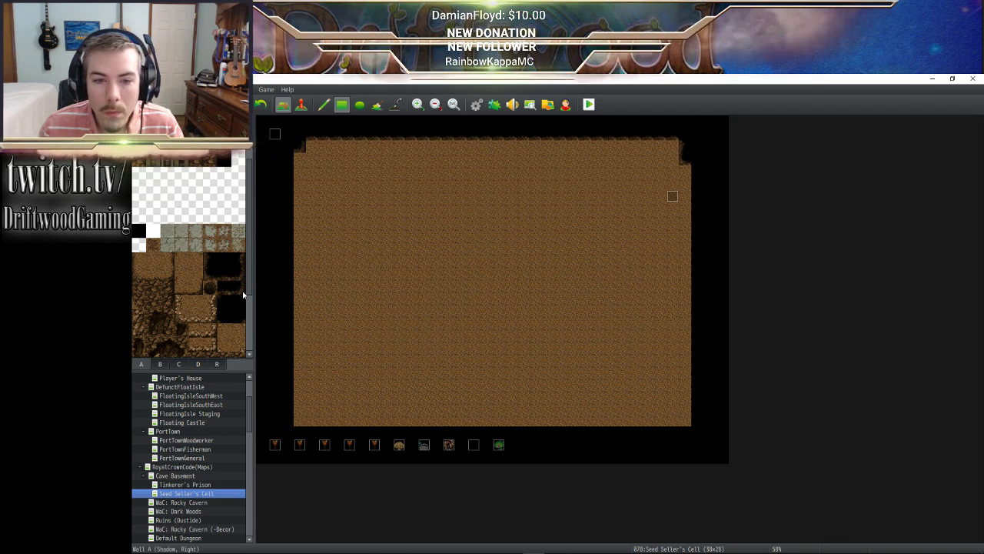
# Line the floor's east edge with rocky wall-edge tiles from the notched northeast corner to the floor's southern end
pyautogui.click(239, 321)
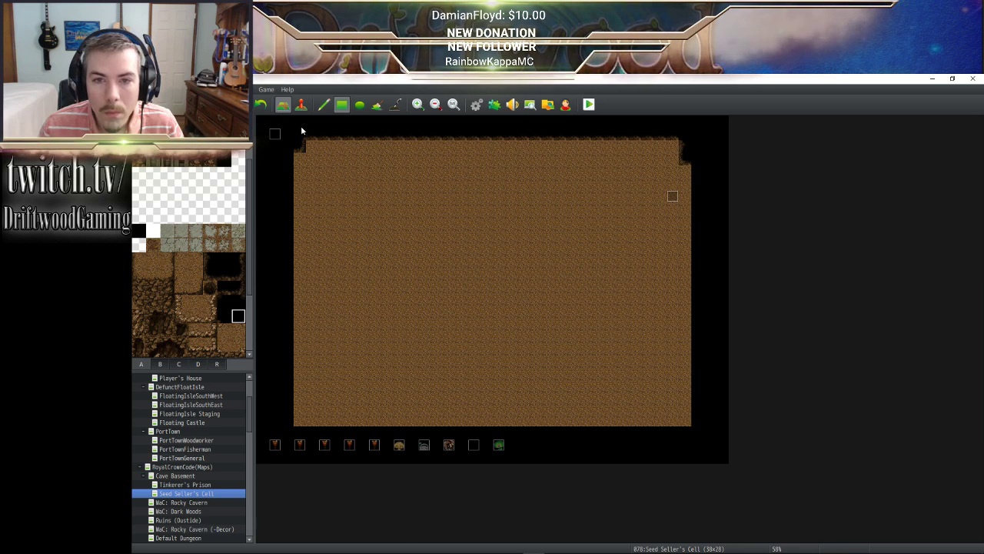
pyautogui.click(226, 322)
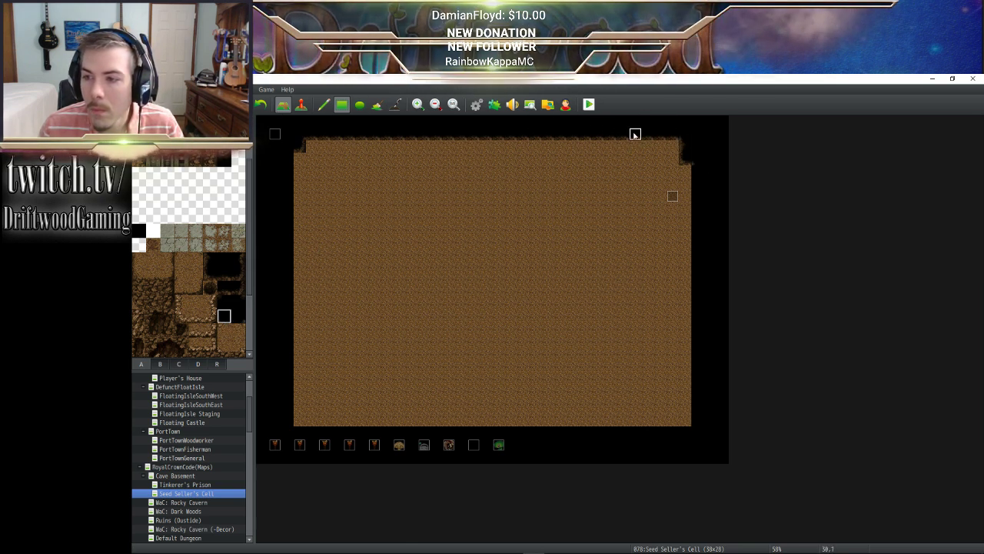
pyautogui.click(207, 267)
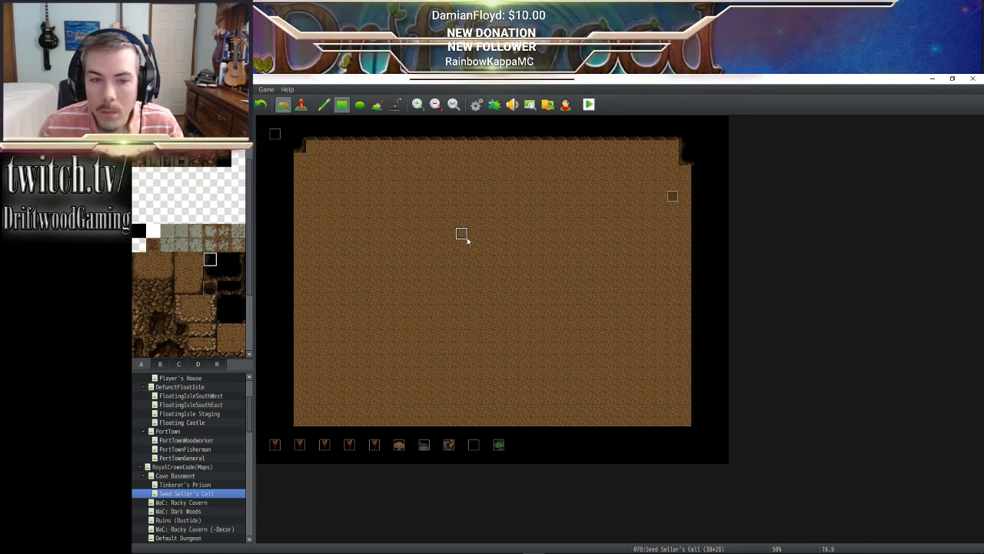
pyautogui.moveTo(710, 169); pyautogui.dragTo(695, 418)
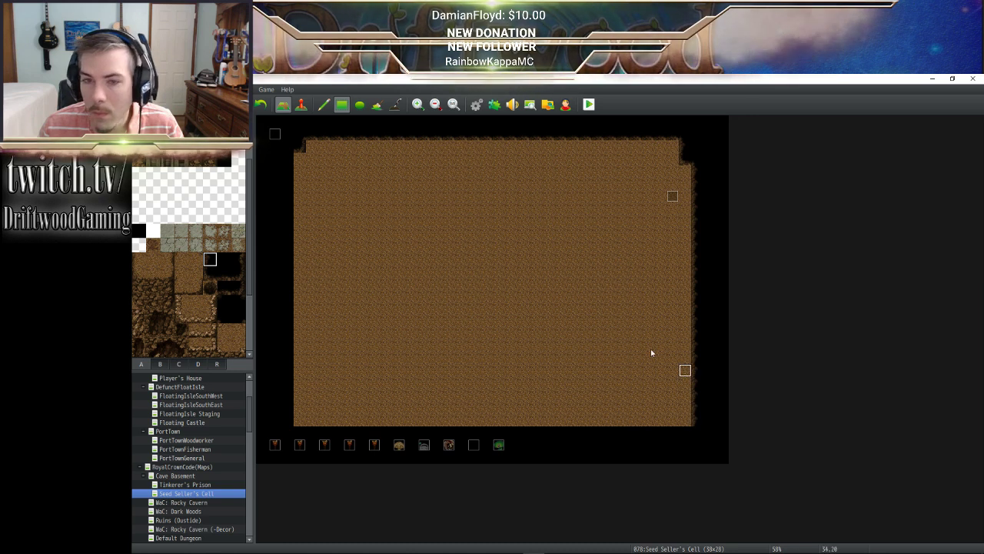
# Line the floor's west edge with rocky wall-edge tiles from the notched northwest corner to the floor's southern end
pyautogui.click(240, 261)
pyautogui.moveTo(289, 152); pyautogui.dragTo(286, 420)
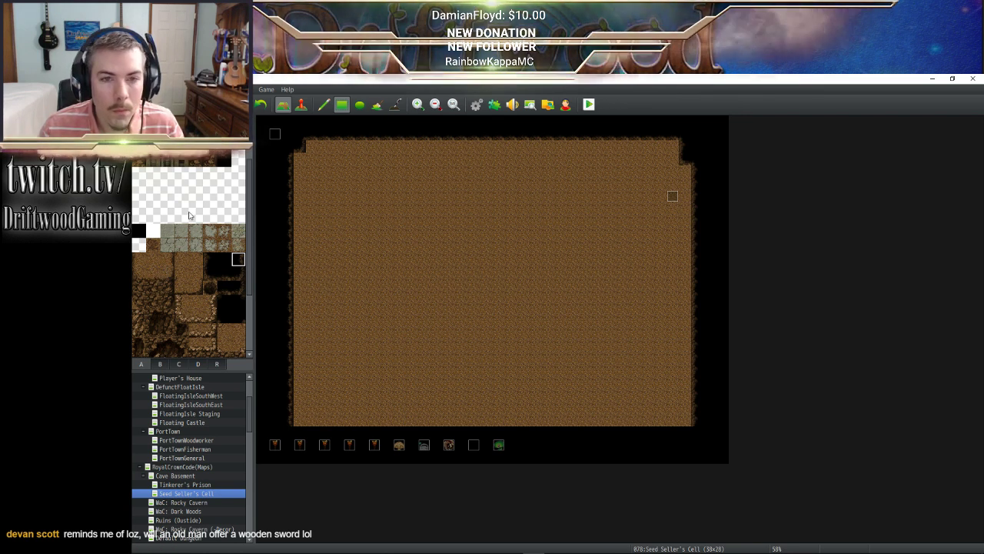
# Place a two-by-two block of black Wall A tiles with its southwest corner edging on the dirt floor at 15,11
pyautogui.scroll(2, 190, 216)
pyautogui.scroll(1, 192, 208)
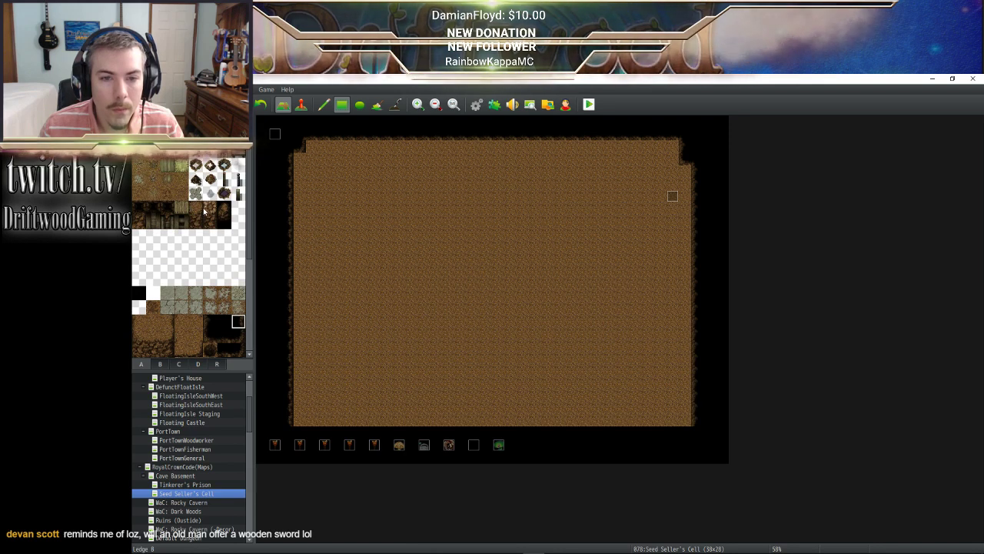
pyautogui.scroll(-2, 204, 209)
pyautogui.scroll(-2, 205, 206)
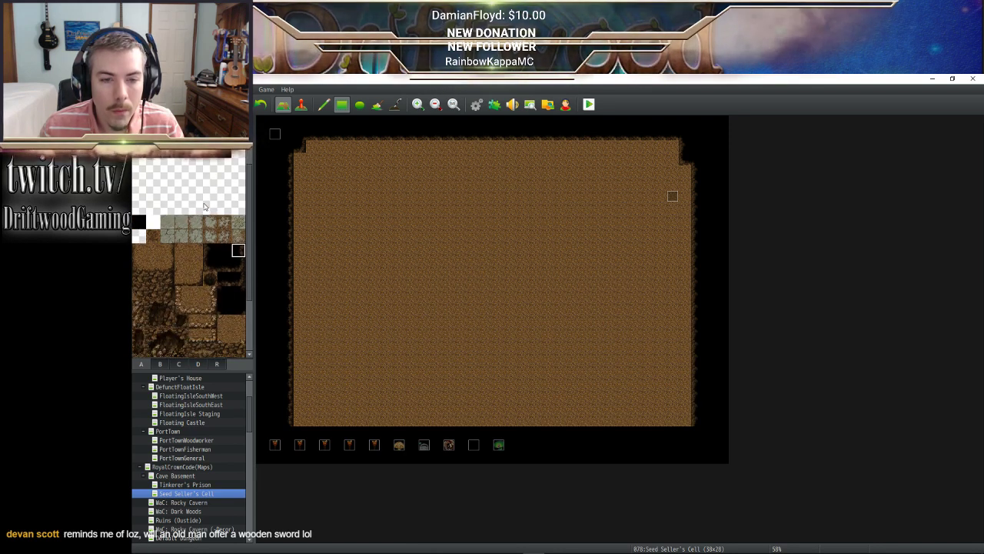
pyautogui.click(147, 274)
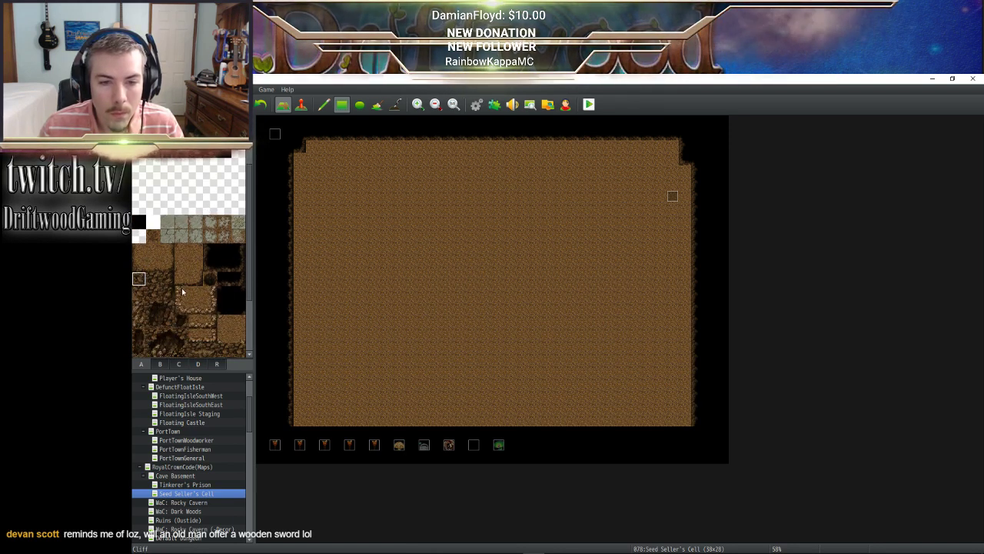
pyautogui.click(211, 254)
pyautogui.click(454, 264)
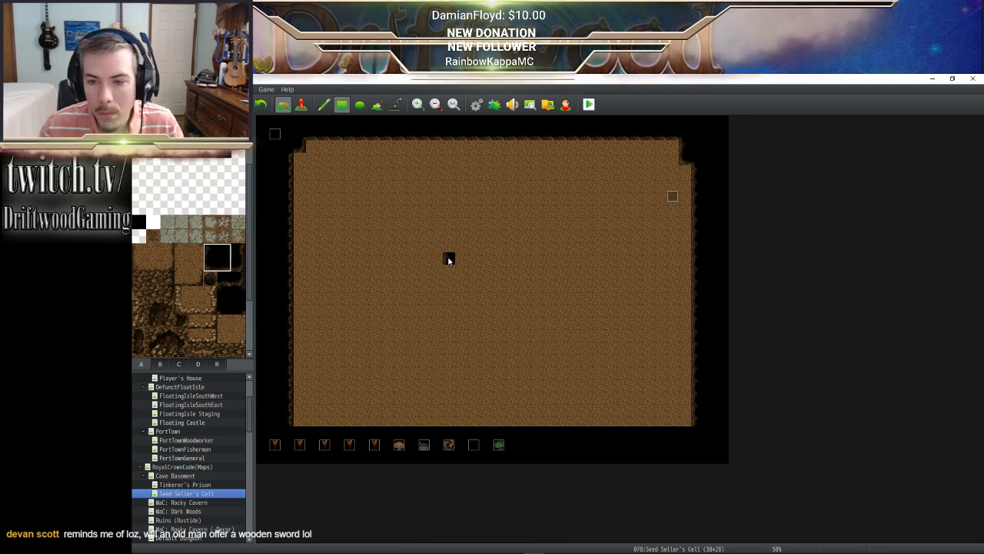
# Extend the black block's south edge east to column 24 and run an east wall edge north to the floor's north edge
pyautogui.click(224, 265)
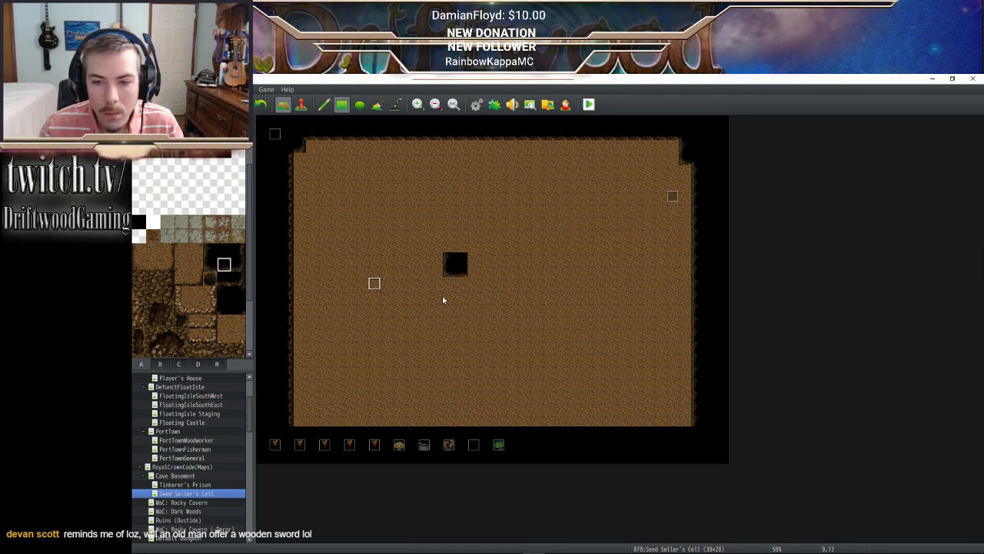
pyautogui.moveTo(475, 270); pyautogui.dragTo(548, 274)
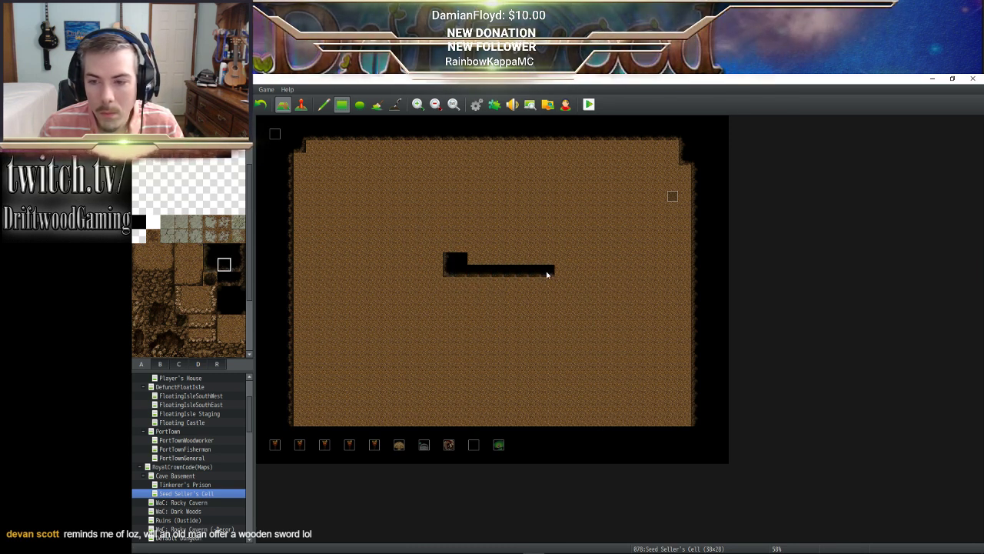
pyautogui.click(238, 265)
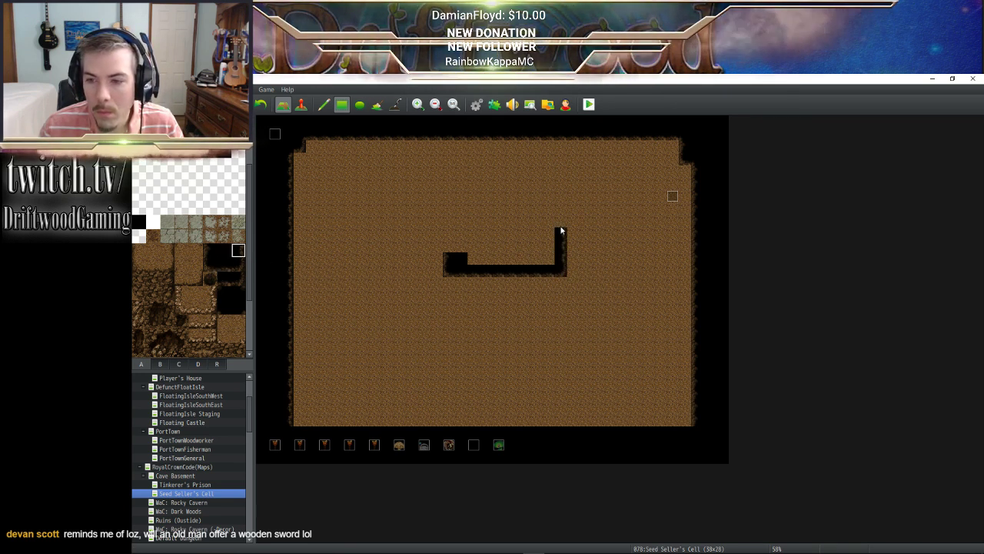
pyautogui.moveTo(560, 231); pyautogui.dragTo(557, 151)
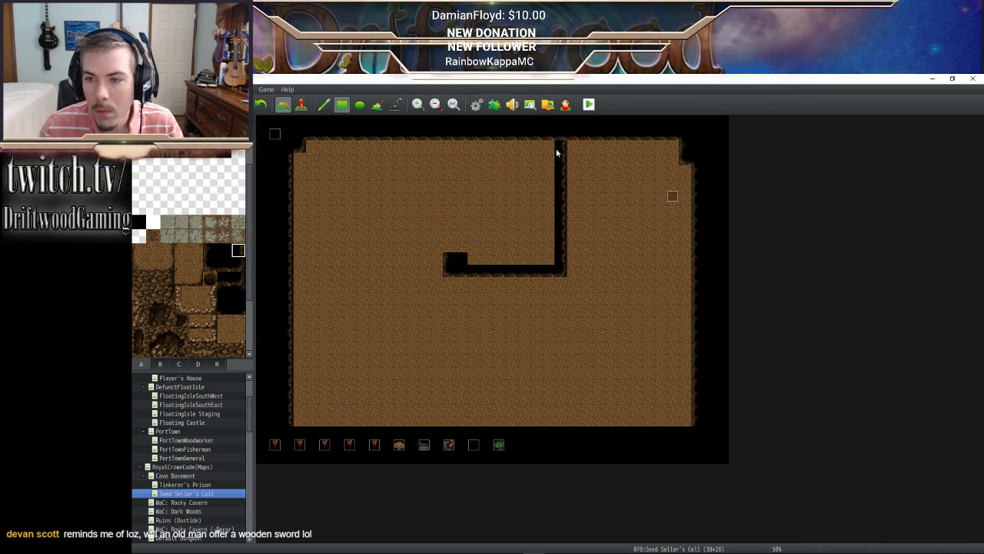
# Try Wall A corner tiles where the new east wall edge meets the floor's north edge
pyautogui.click(242, 265)
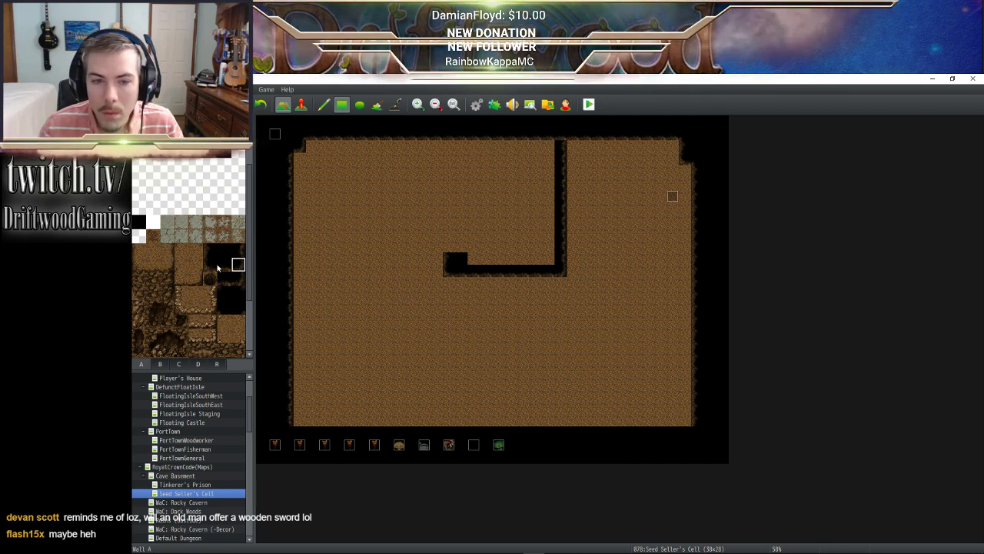
pyautogui.click(236, 280)
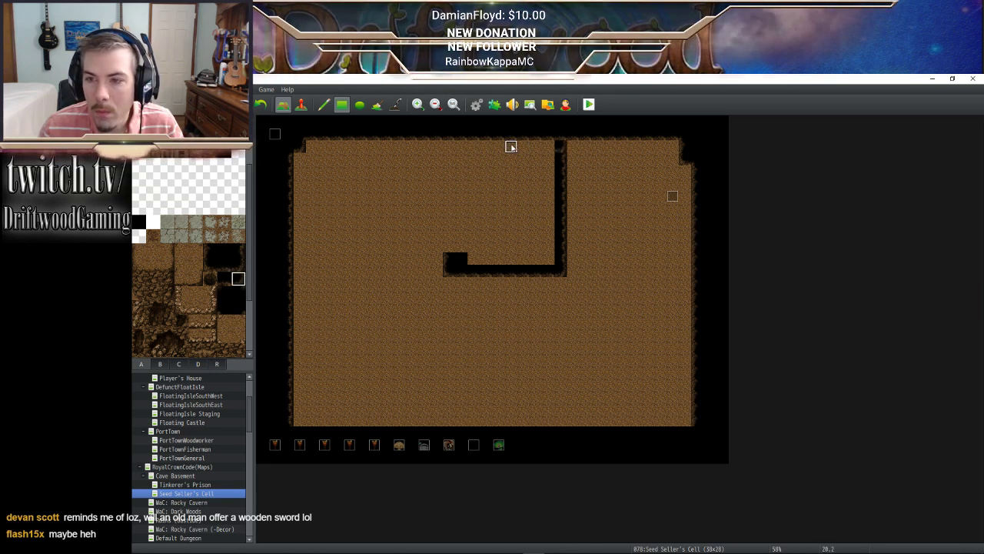
pyautogui.click(213, 266)
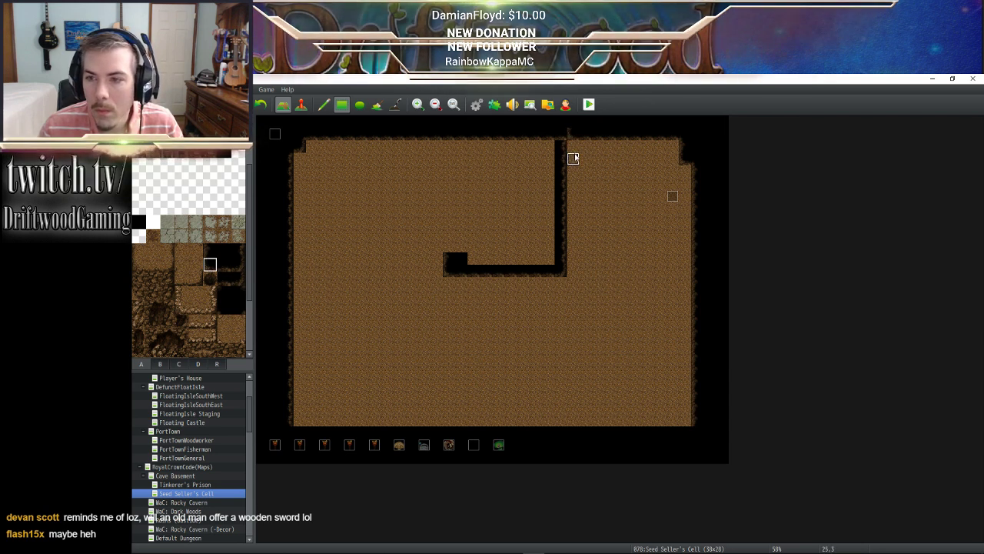
pyautogui.click(562, 146)
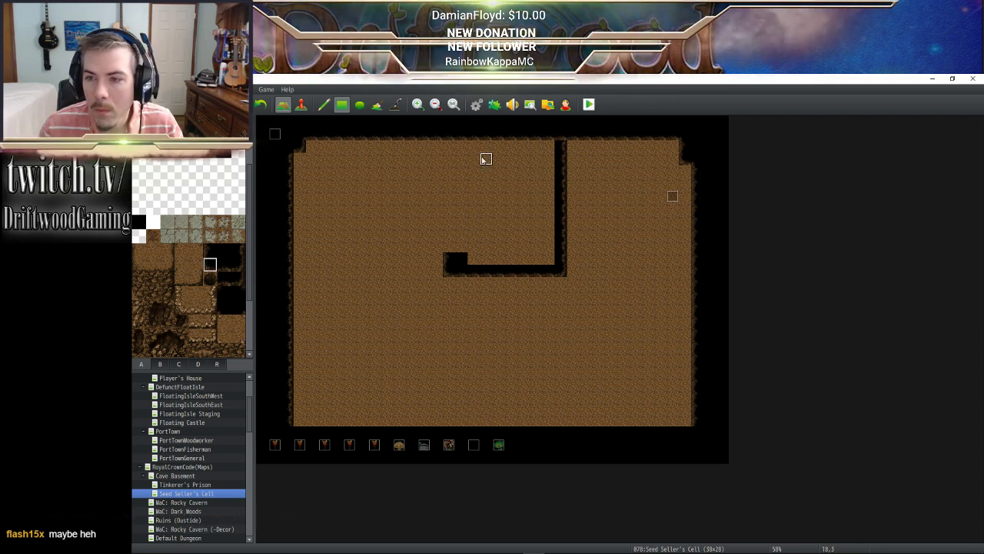
pyautogui.click(238, 265)
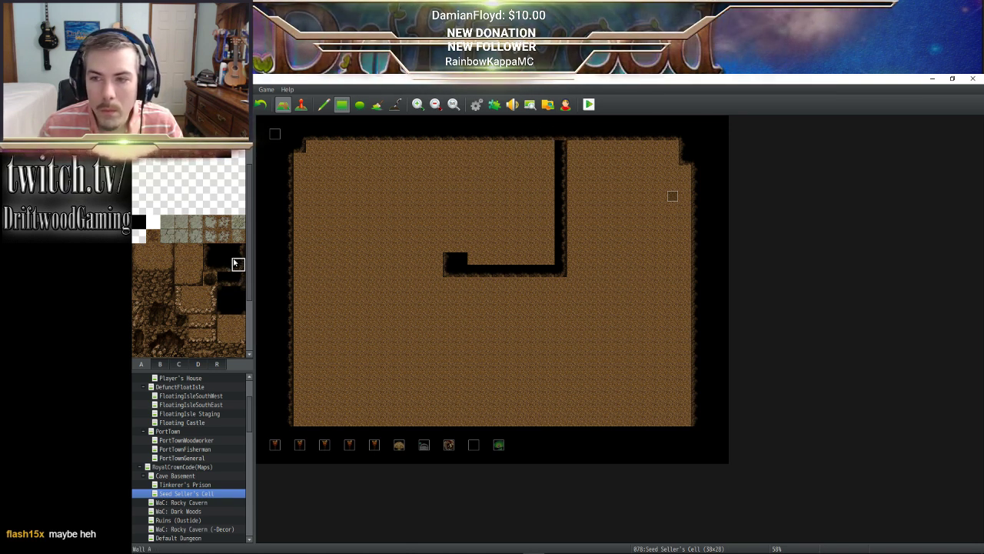
# Cap the wall with a rounded edge along row 1, run its west edge down column 20, and fill the interior black
pyautogui.click(160, 365)
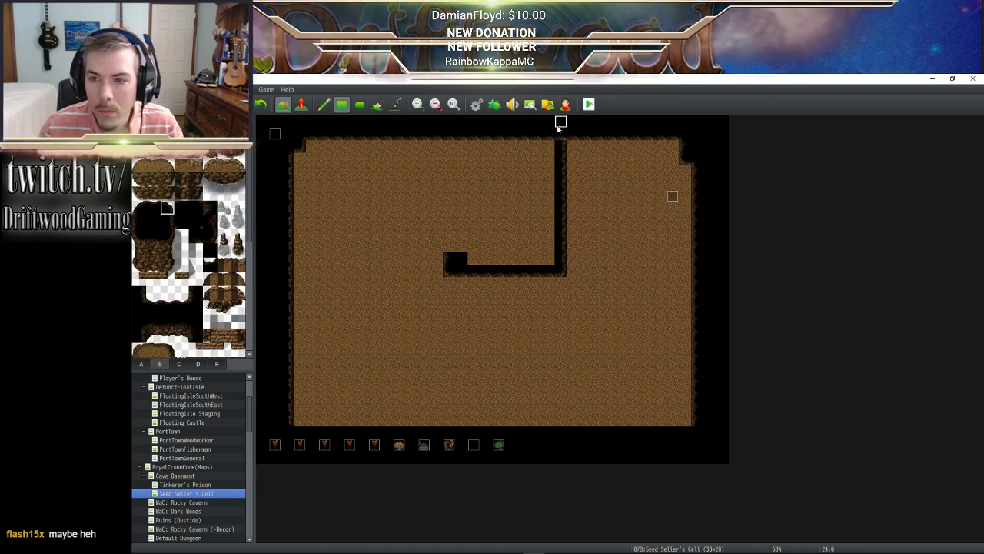
pyautogui.click(153, 208)
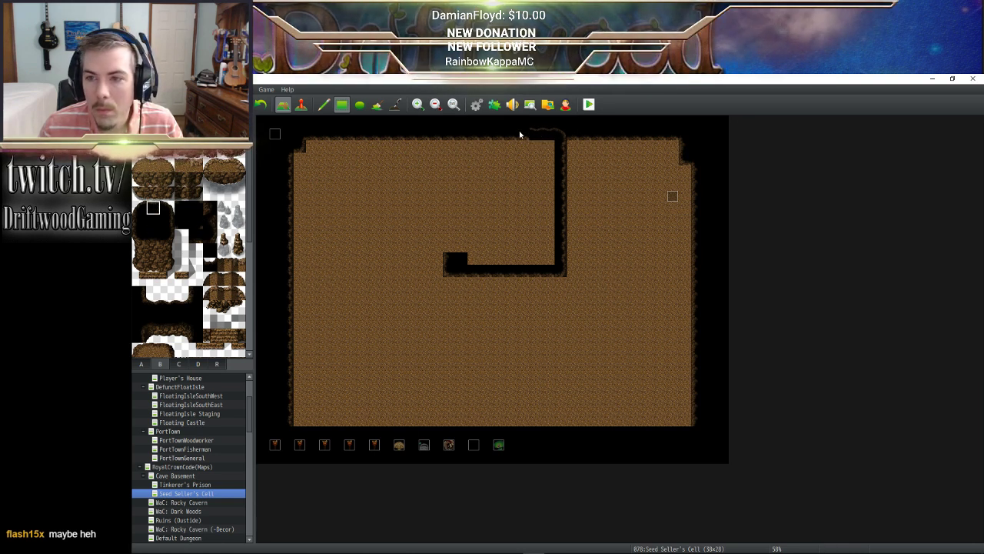
pyautogui.click(139, 209)
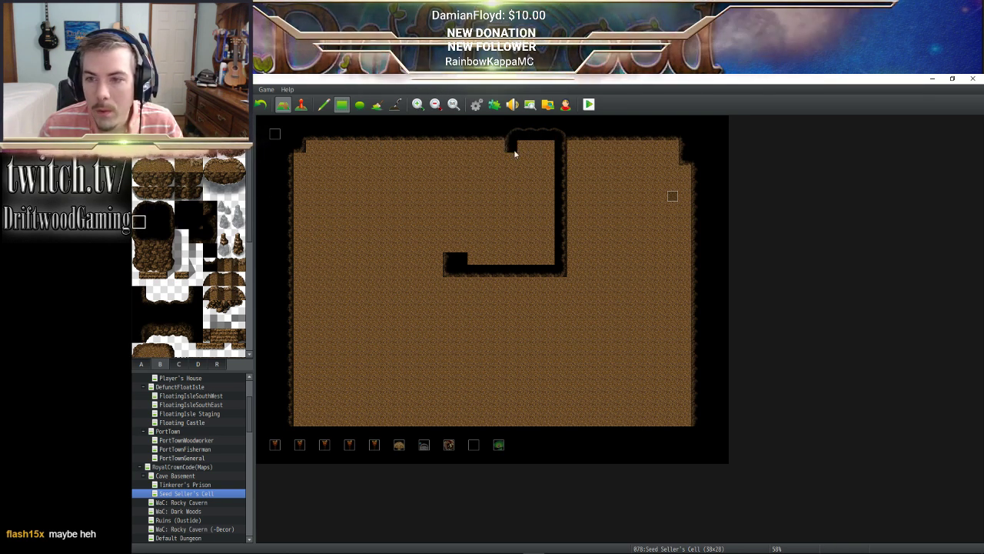
pyautogui.moveTo(515, 154); pyautogui.dragTo(513, 254)
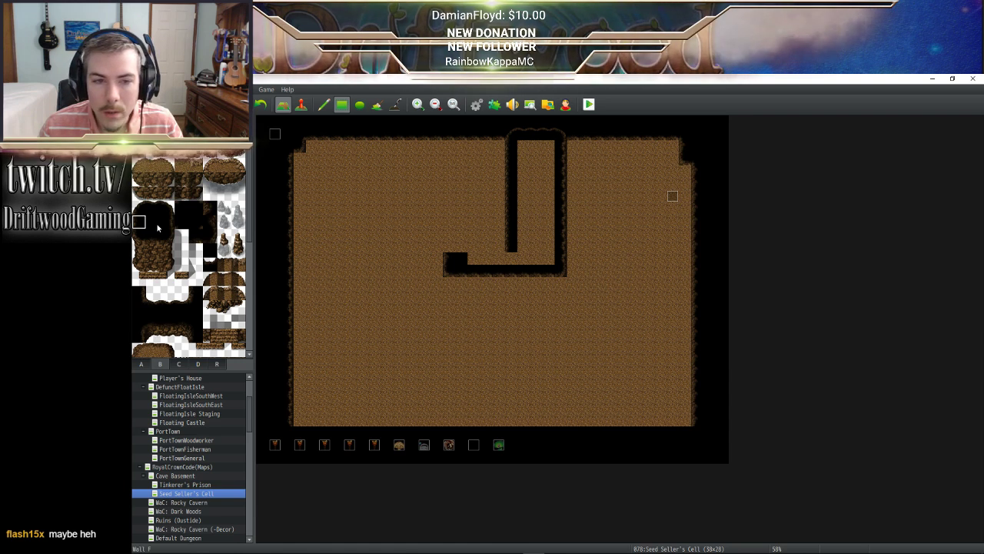
pyautogui.moveTo(523, 158); pyautogui.dragTo(554, 257)
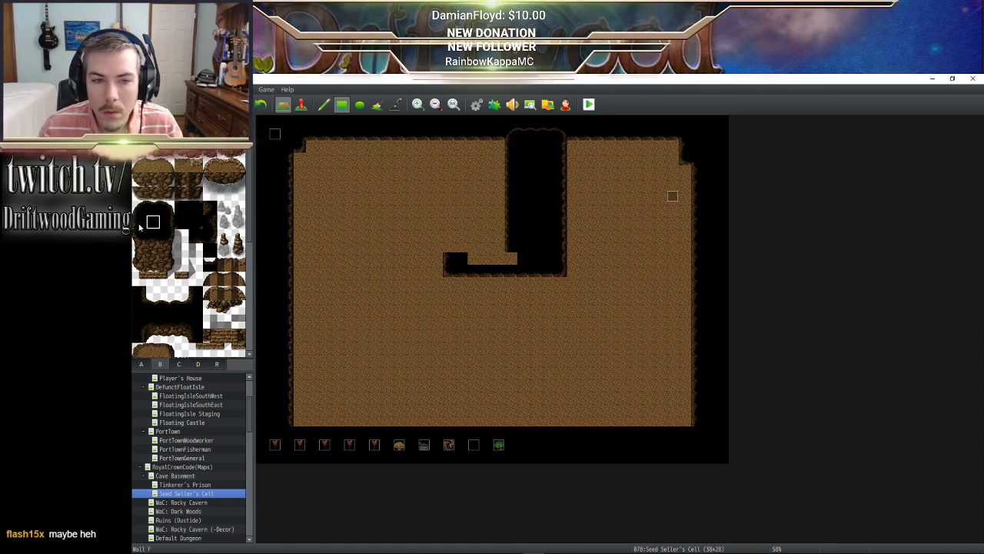
pyautogui.moveTo(504, 262); pyautogui.dragTo(536, 232)
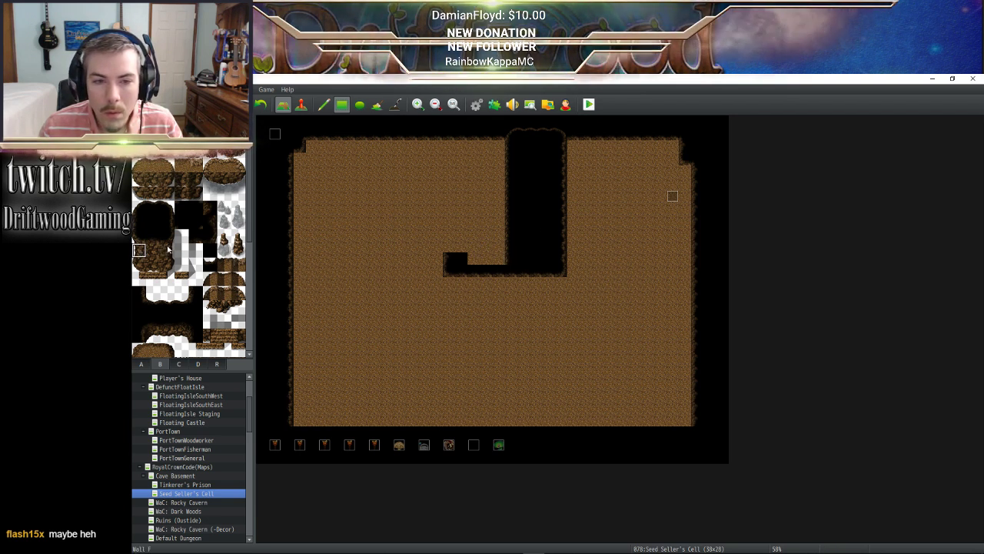
# Add a two-tile-high rocky cliff face beneath the black wall's south edge, from column 15 to column 24, with matching end pieces
pyautogui.moveTo(168, 249); pyautogui.dragTo(168, 264)
pyautogui.click(562, 290)
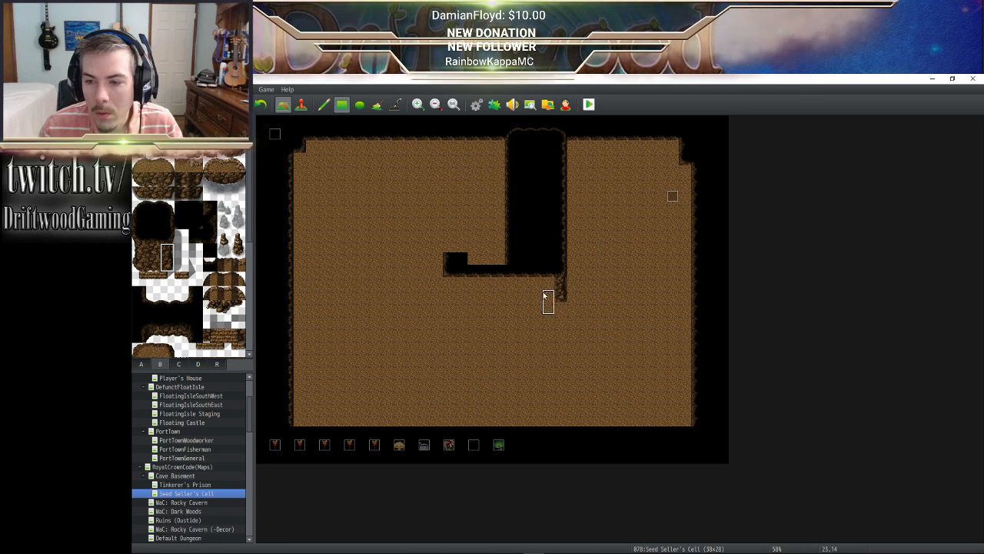
pyautogui.click(153, 251)
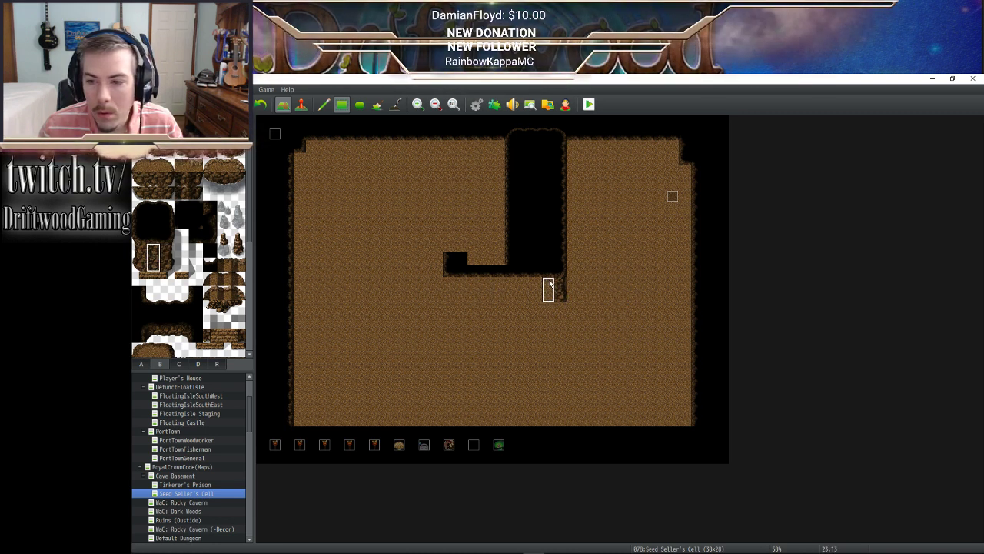
pyautogui.moveTo(547, 285)
pyautogui.mouseDown()
pyautogui.moveTo(510, 303)
pyautogui.moveTo(457, 303)
pyautogui.moveTo(459, 295)
pyautogui.mouseUp()
pyautogui.moveTo(140, 250); pyautogui.dragTo(142, 264)
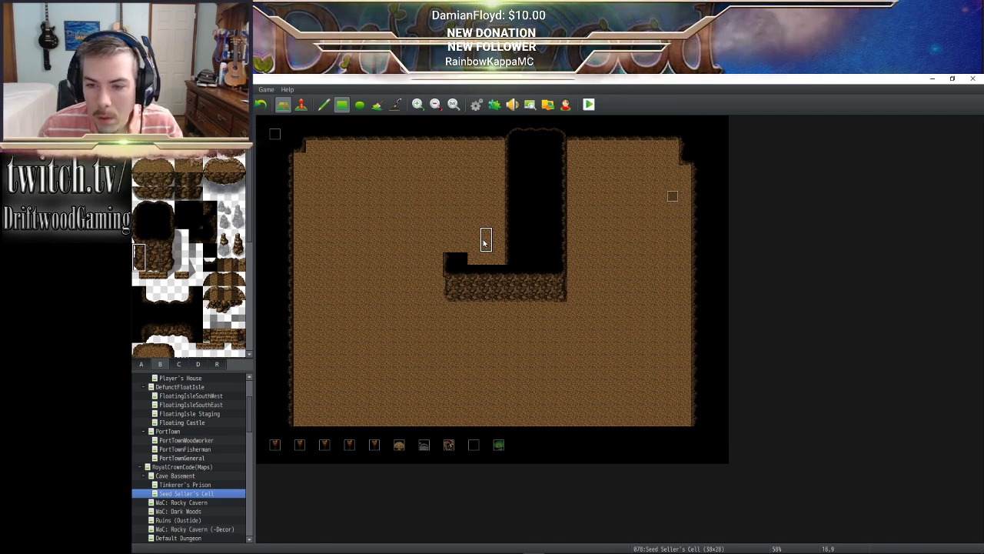
# Run the western block's west edge up to a rounded corner at 15,7 and line its north edge east to column 19
pyautogui.click(139, 236)
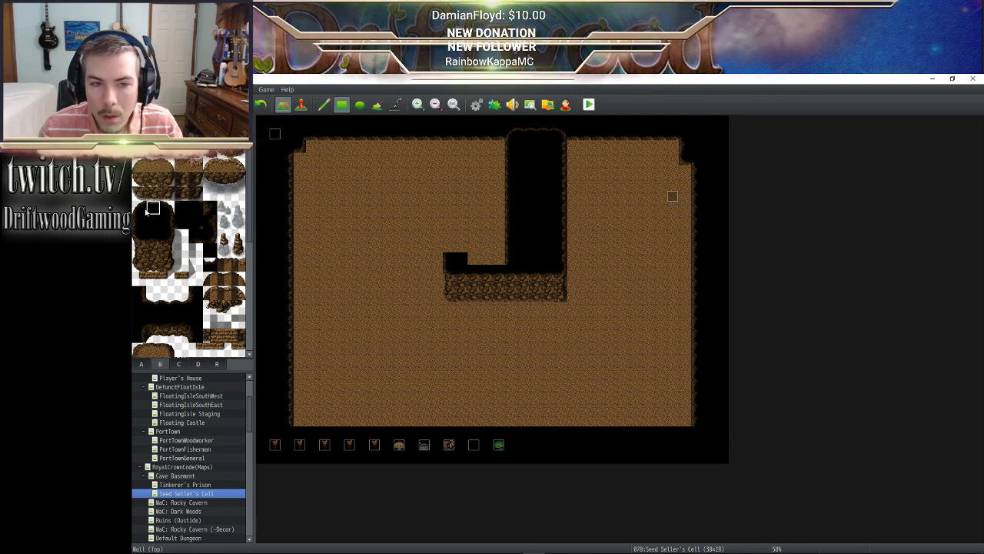
pyautogui.moveTo(449, 239); pyautogui.dragTo(449, 221)
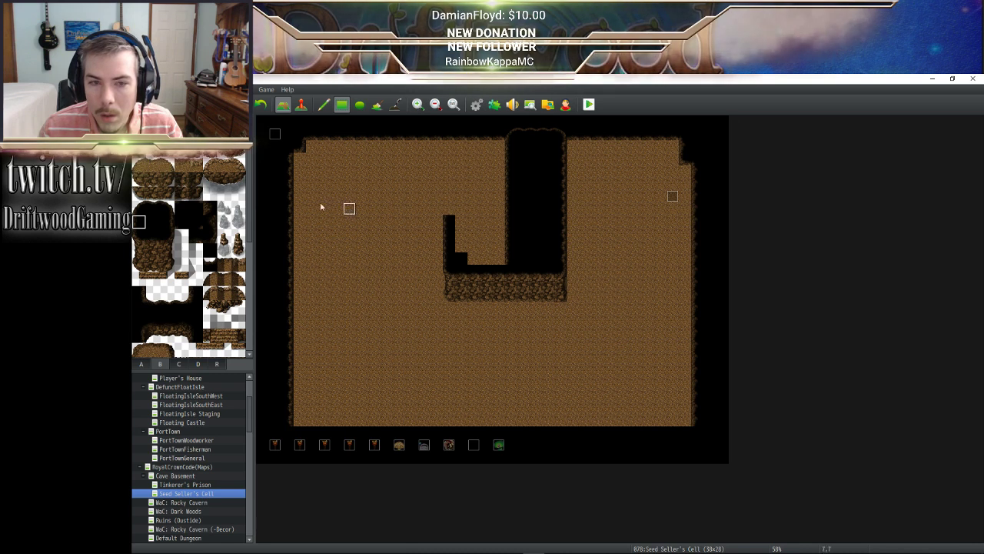
pyautogui.click(141, 208)
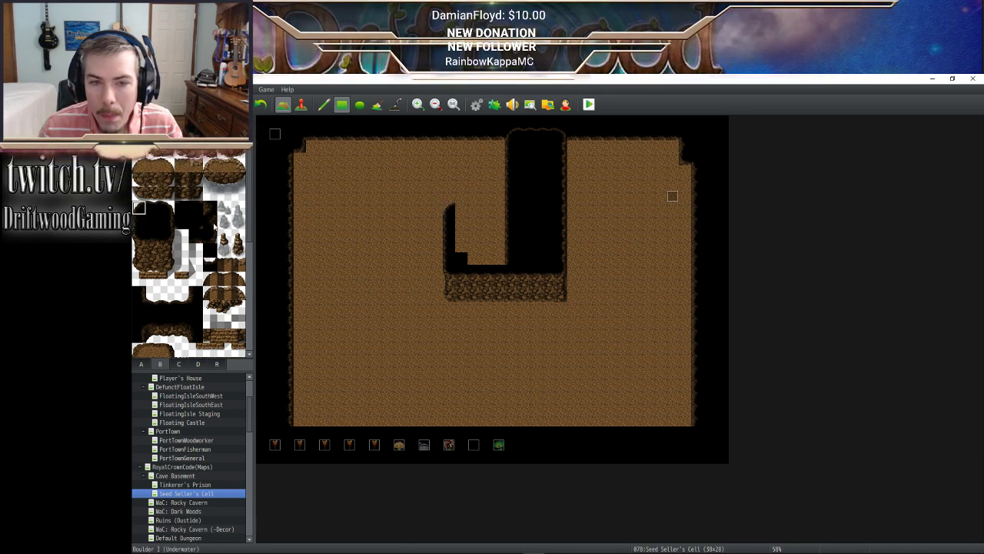
pyautogui.click(155, 210)
pyautogui.moveTo(459, 209); pyautogui.dragTo(485, 212)
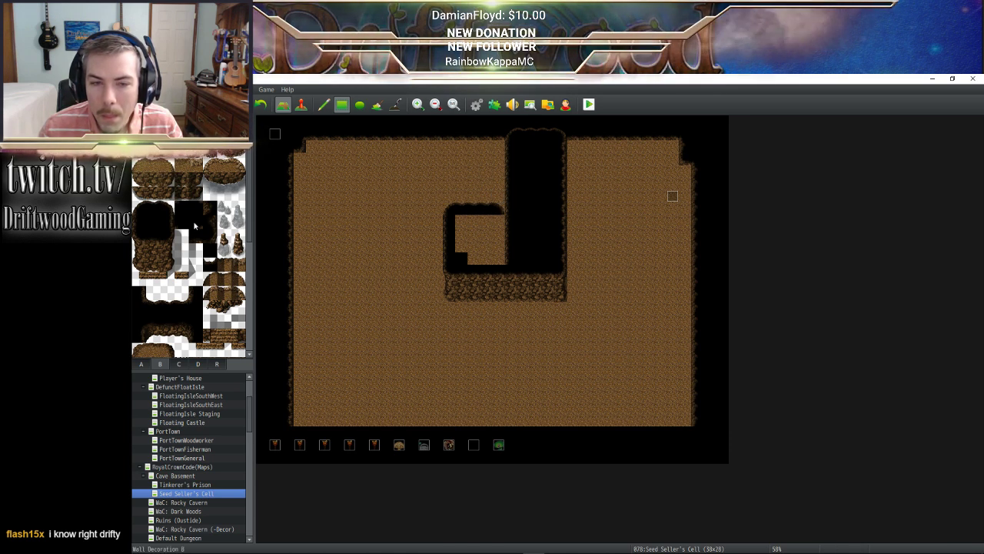
# Run the western block's east edge down column 19, fill its interior black, and join it to the taller wall with inner-corner tiles
pyautogui.moveTo(507, 223); pyautogui.dragTo(501, 250)
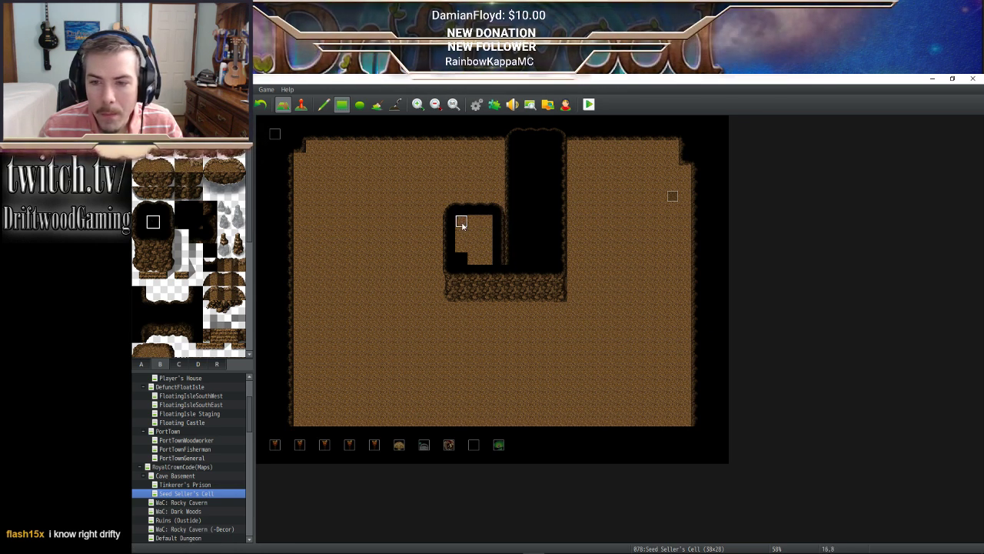
pyautogui.moveTo(479, 261); pyautogui.dragTo(487, 265)
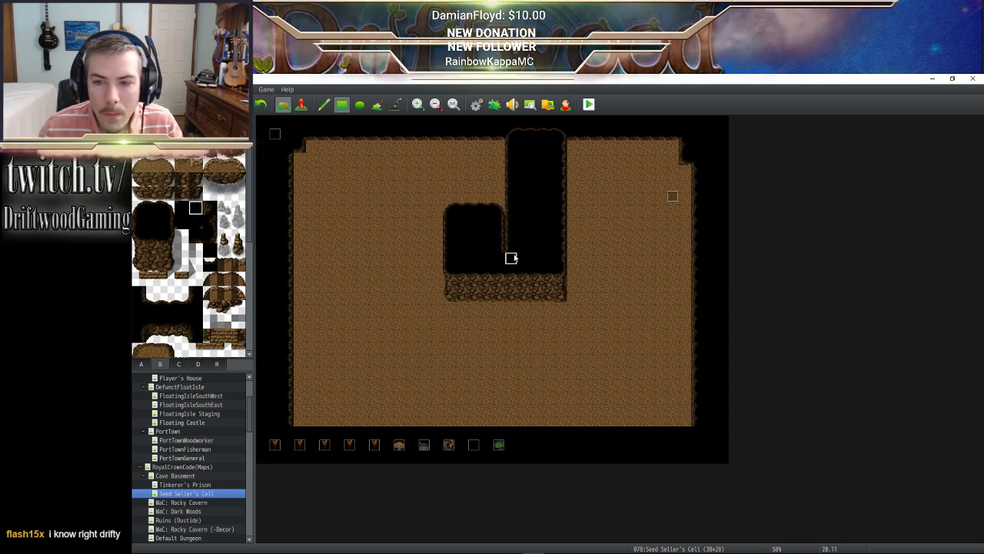
pyautogui.click(182, 207)
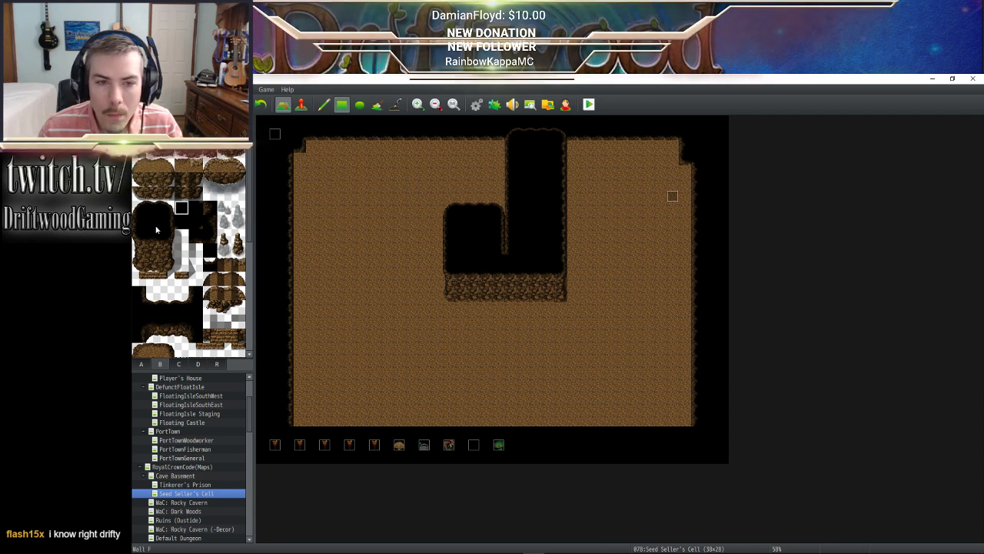
# Line the cave's north wall with a two-tile-high rocky cliff face on both sides of the tall black wall
pyautogui.click(141, 363)
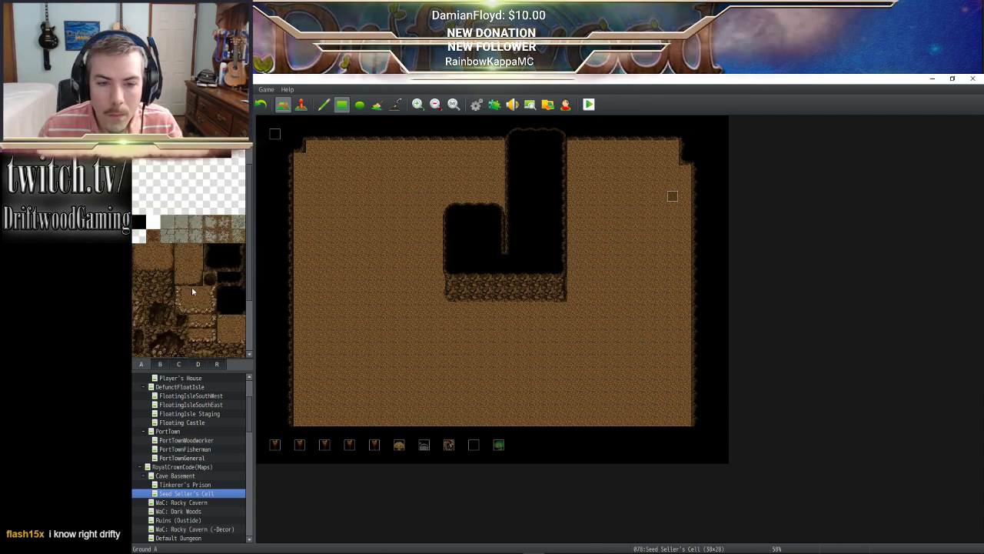
pyautogui.scroll(2, 194, 290)
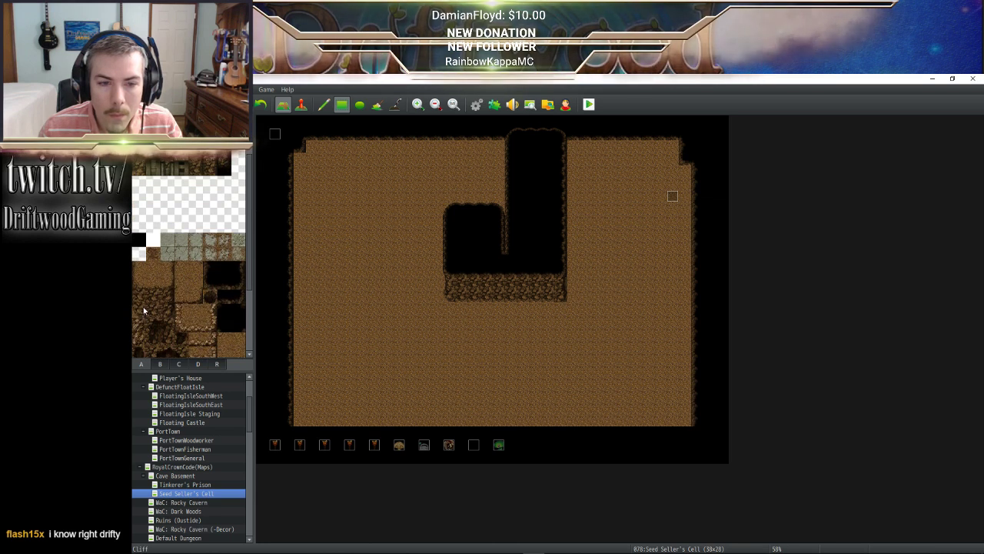
pyautogui.moveTo(312, 147); pyautogui.dragTo(494, 163)
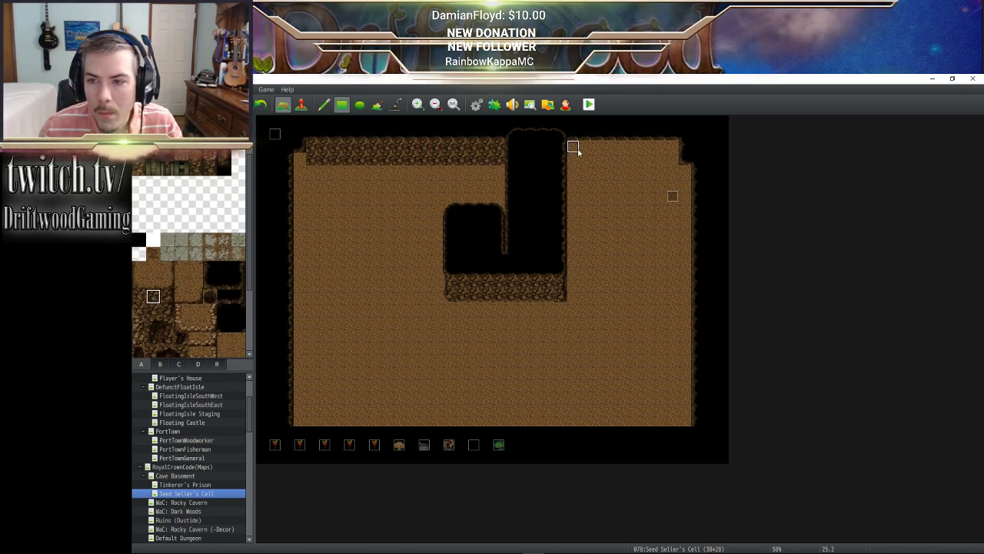
pyautogui.moveTo(577, 150); pyautogui.dragTo(676, 169)
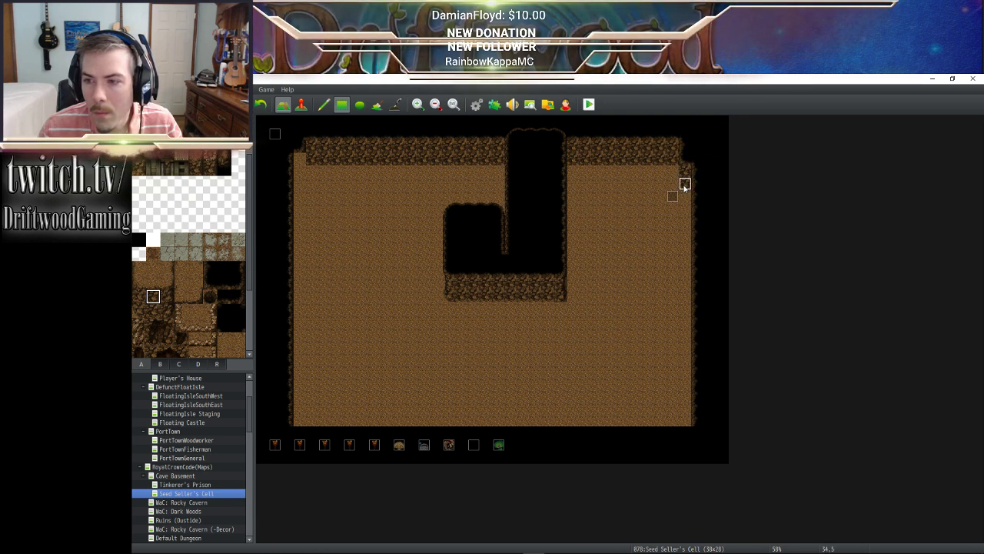
# Fit two-tile-high cliff end pieces at the cave's northeast and northwest corners, in columns 34 and 3
pyautogui.moveTo(139, 297); pyautogui.dragTo(139, 309)
pyautogui.hotkey('ctrl', 'z')
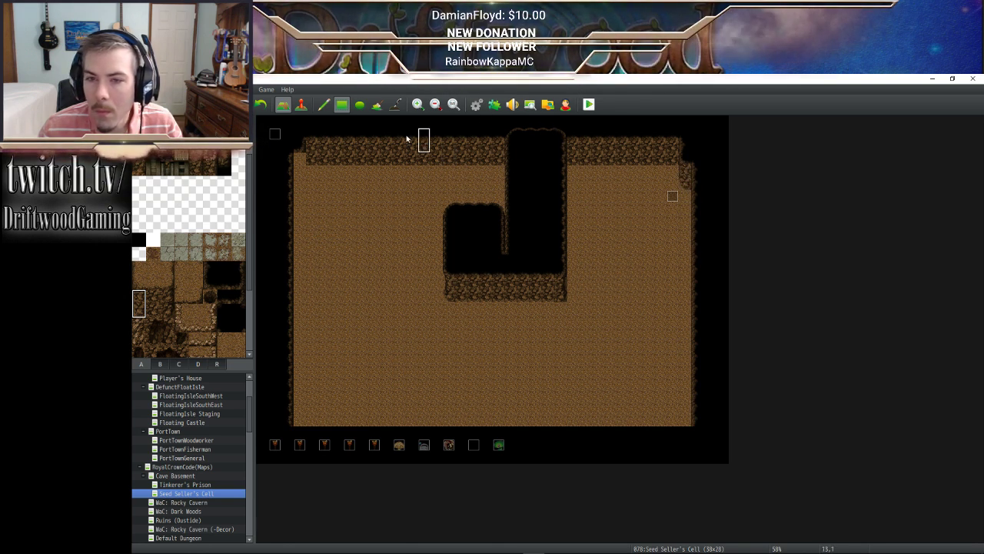
pyautogui.click(168, 298)
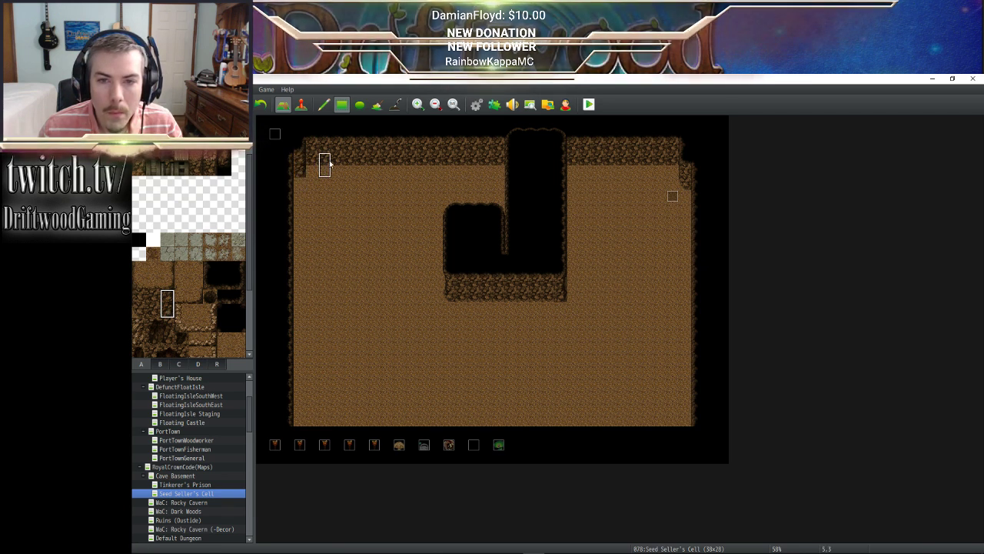
# Shorten the western block's east edge in column 19 to row 8, filling black below it and fitting an inner corner
pyautogui.click(153, 310)
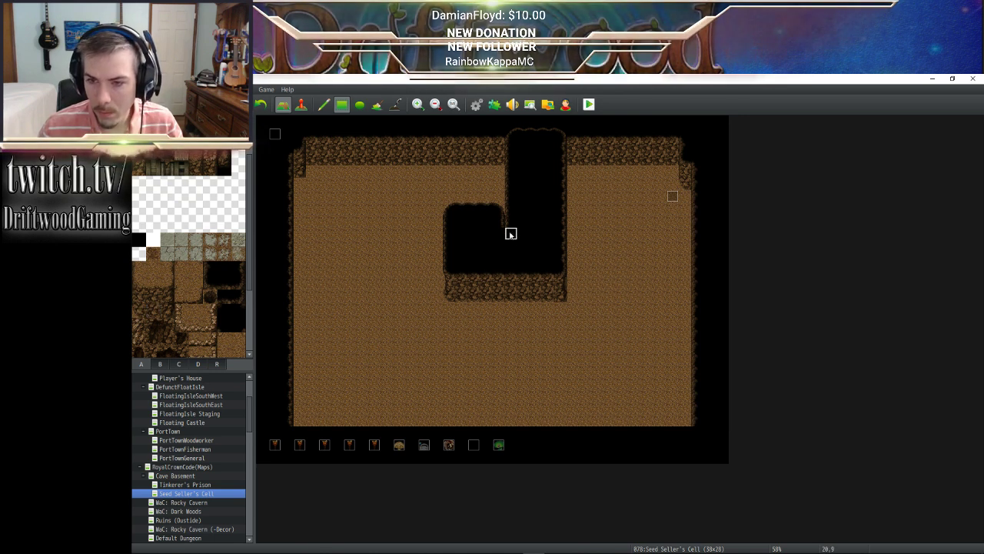
pyautogui.click(227, 314)
pyautogui.click(240, 314)
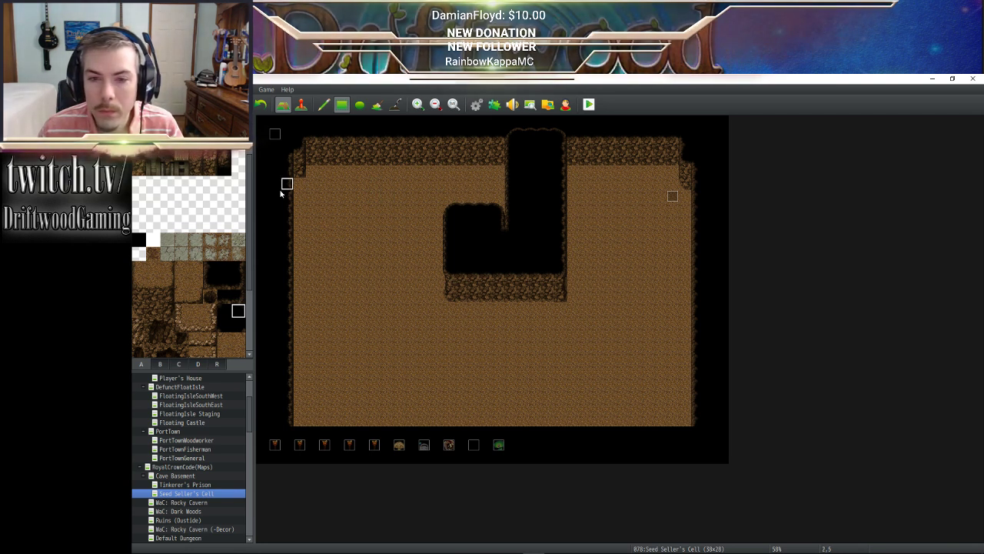
# Fill the cave's south side black below row 20 west of column 25 and below row 22 from there east
pyautogui.scroll(-2, 217, 306)
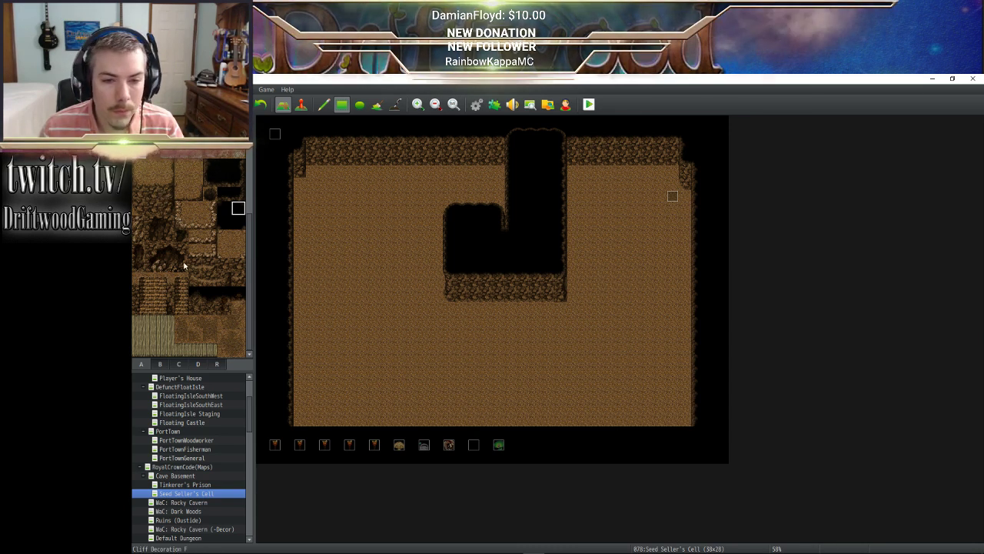
pyautogui.scroll(3, 177, 231)
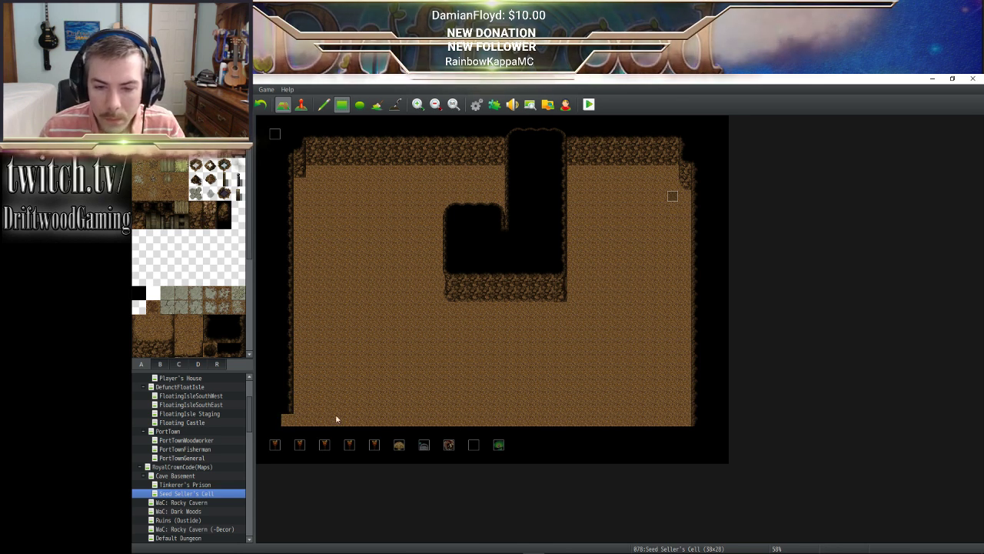
pyautogui.moveTo(288, 427)
pyautogui.mouseDown()
pyautogui.moveTo(387, 393)
pyautogui.moveTo(558, 380)
pyautogui.mouseUp()
pyautogui.moveTo(709, 418); pyautogui.dragTo(551, 408)
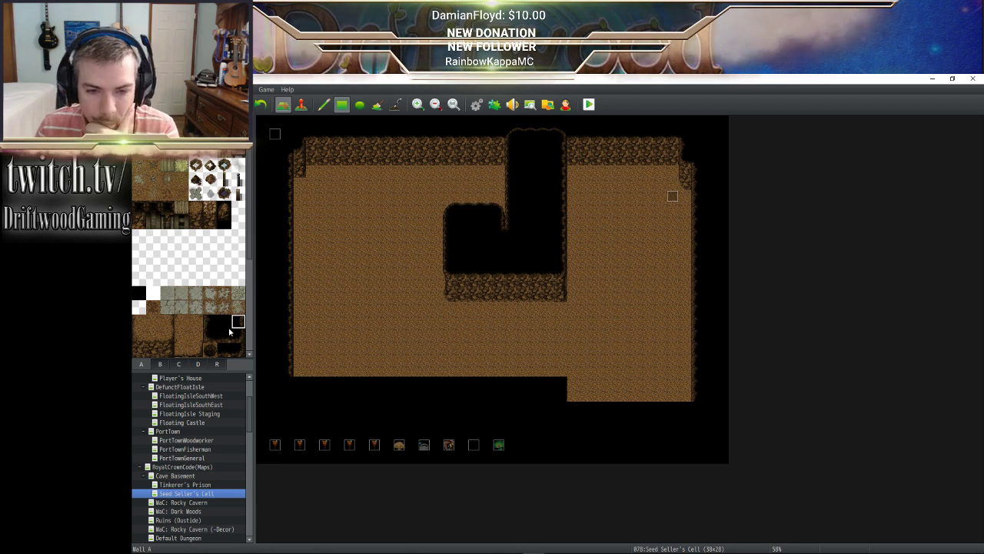
# Place a new two-tile-high cliff face from column 7 to 11 on rows 15 and 16, with end pieces and a wall edge on row 14
pyautogui.scroll(-3, 227, 322)
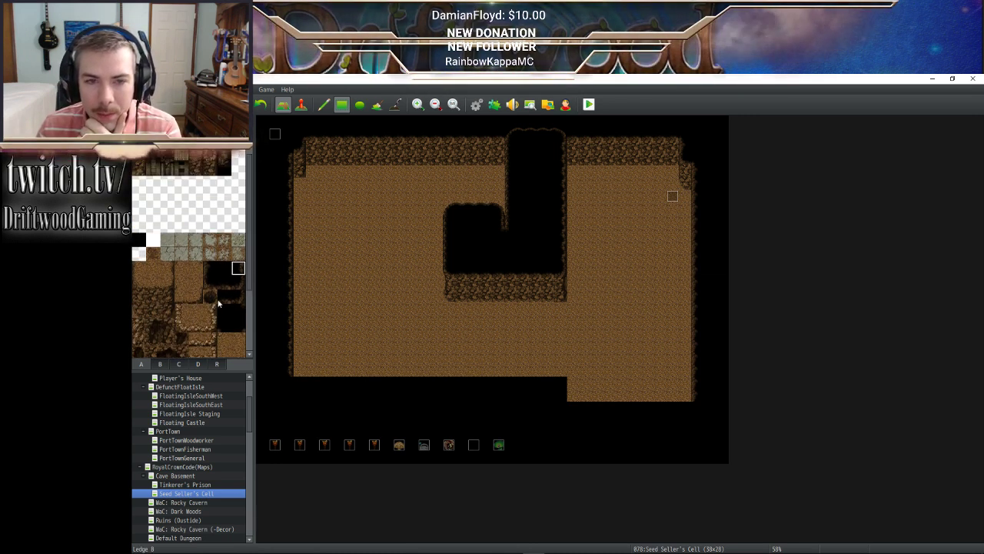
pyautogui.scroll(3, 218, 305)
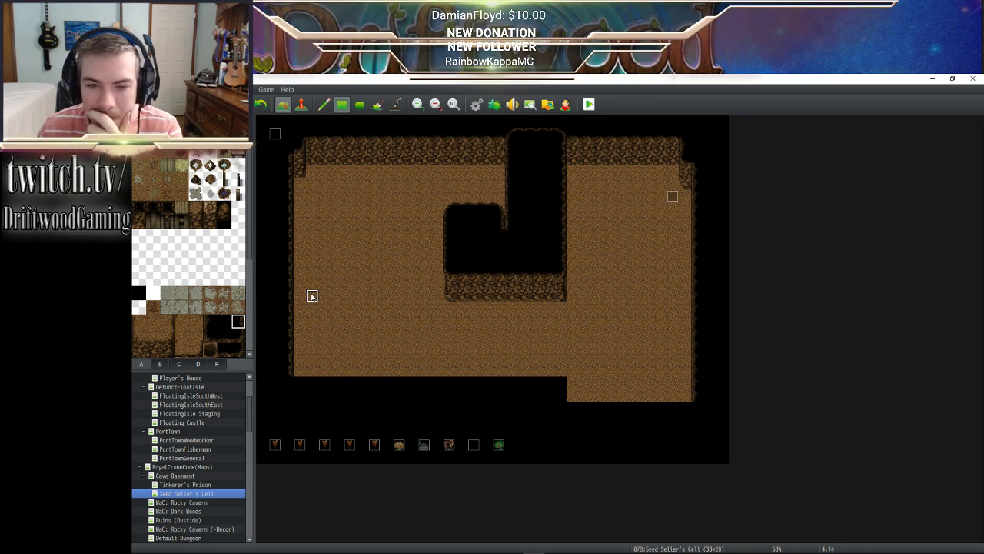
pyautogui.click(160, 363)
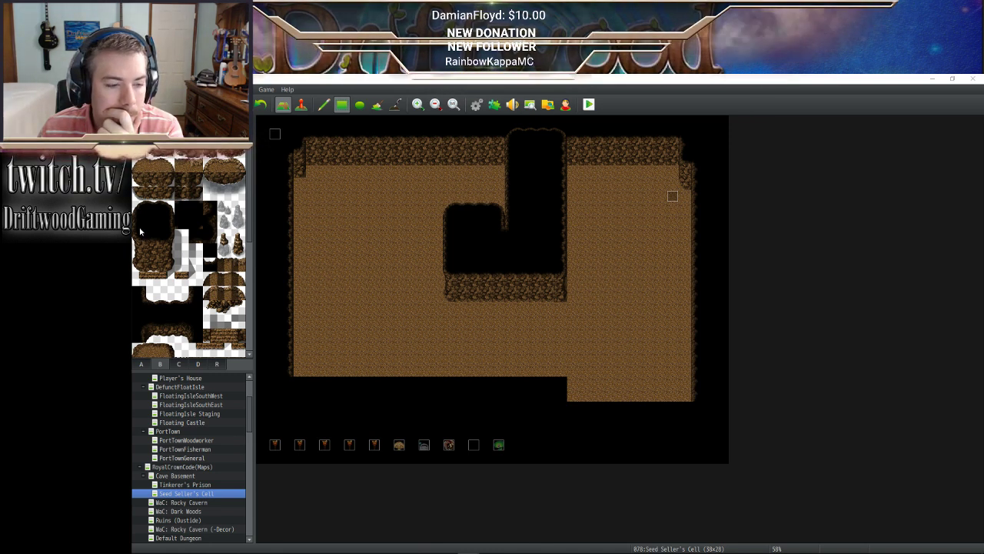
pyautogui.moveTo(434, 541)
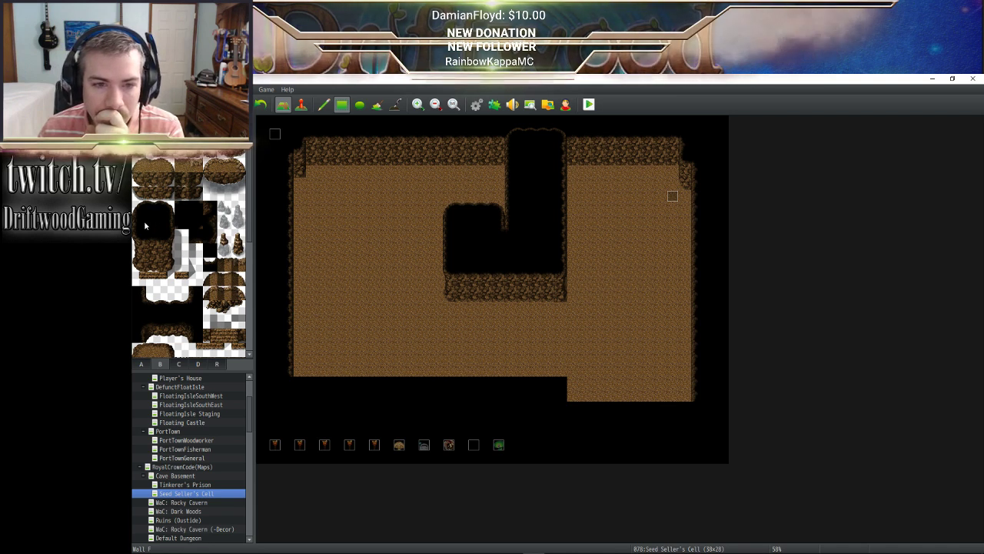
pyautogui.moveTo(152, 235); pyautogui.dragTo(155, 268)
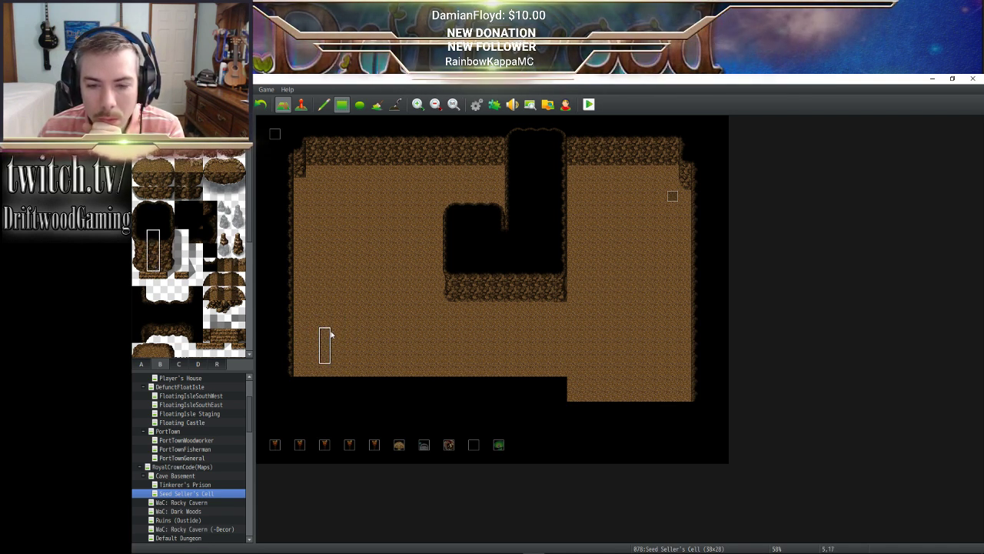
pyautogui.moveTo(363, 311)
pyautogui.mouseDown()
pyautogui.moveTo(379, 334)
pyautogui.moveTo(391, 325)
pyautogui.mouseUp()
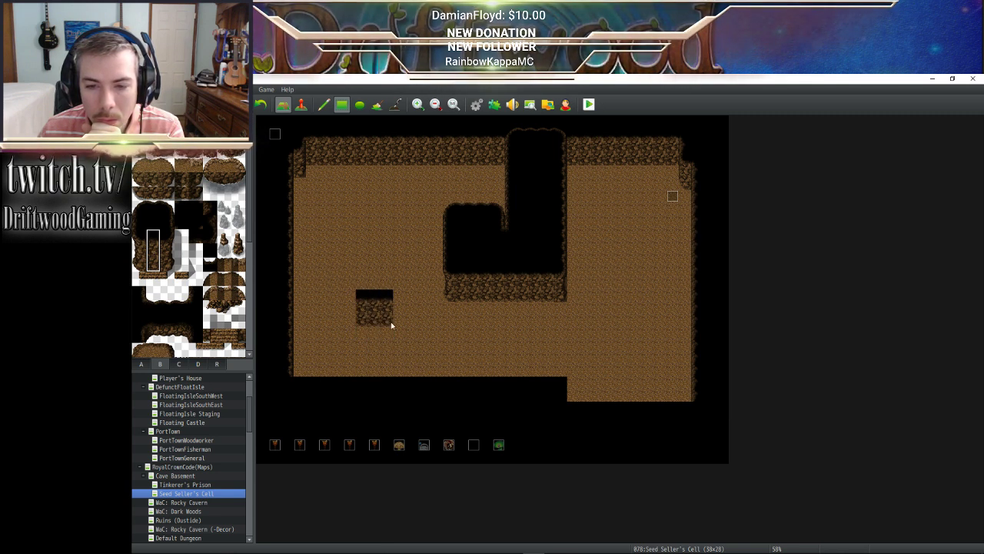
pyautogui.moveTo(166, 236); pyautogui.dragTo(167, 264)
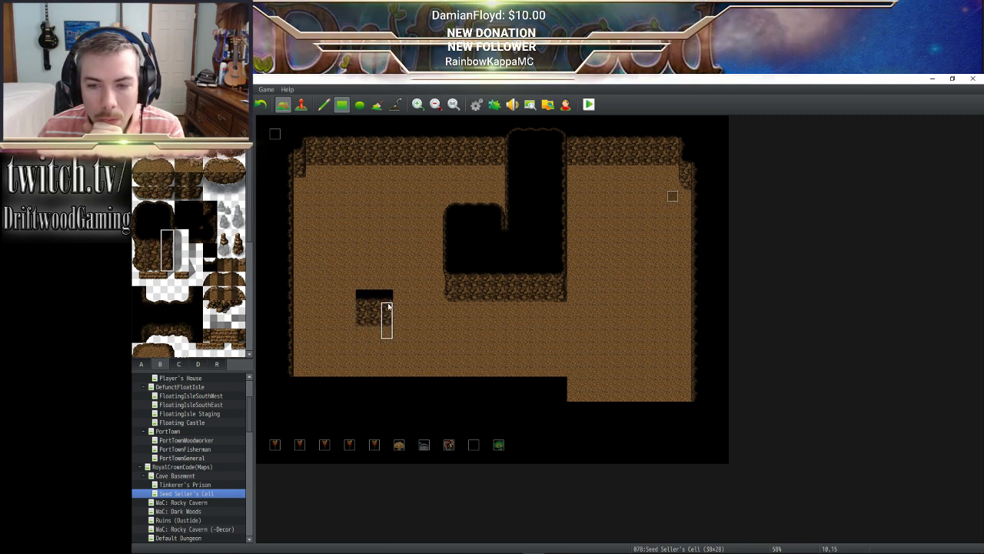
pyautogui.click(399, 296)
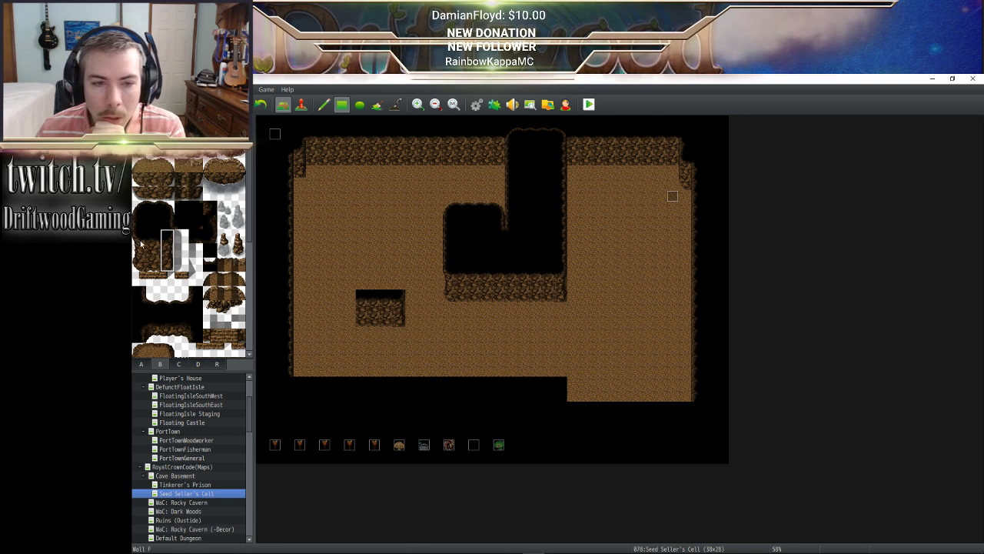
pyautogui.moveTo(140, 234); pyautogui.dragTo(140, 267)
pyautogui.click(350, 295)
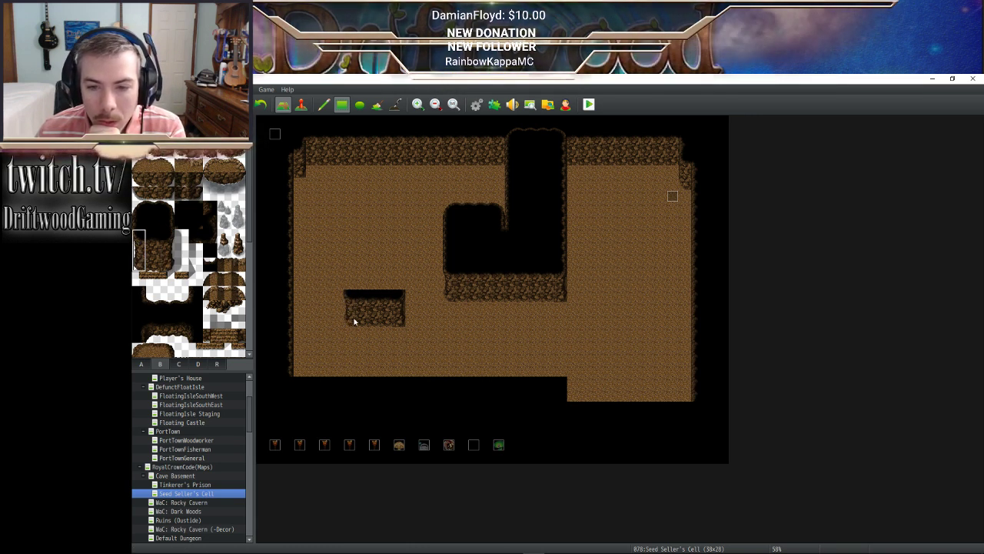
# Fill black upward above the new cliff face and run the block's east edge up column 11 to row 9
pyautogui.click(153, 223)
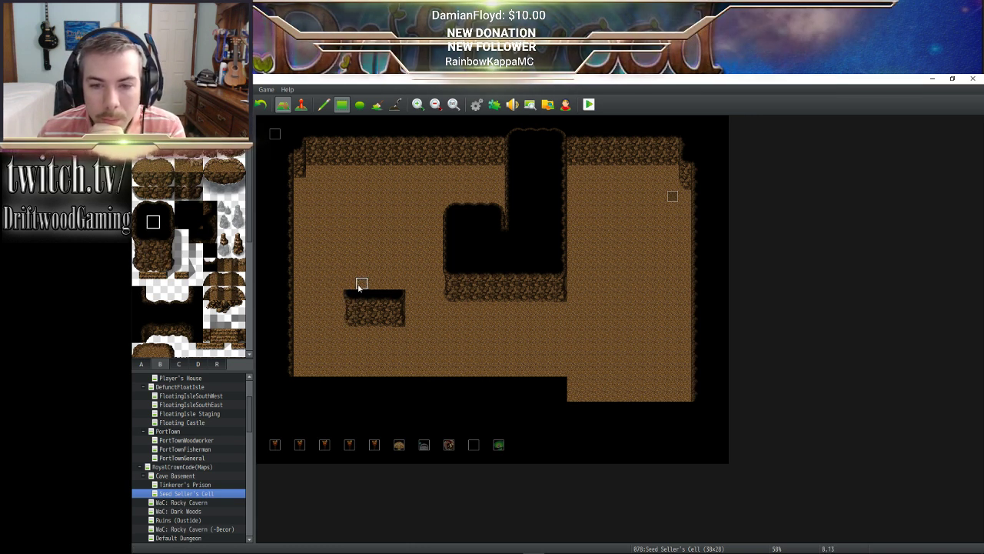
pyautogui.moveTo(358, 287)
pyautogui.mouseDown()
pyautogui.moveTo(388, 266)
pyautogui.moveTo(387, 244)
pyautogui.mouseUp()
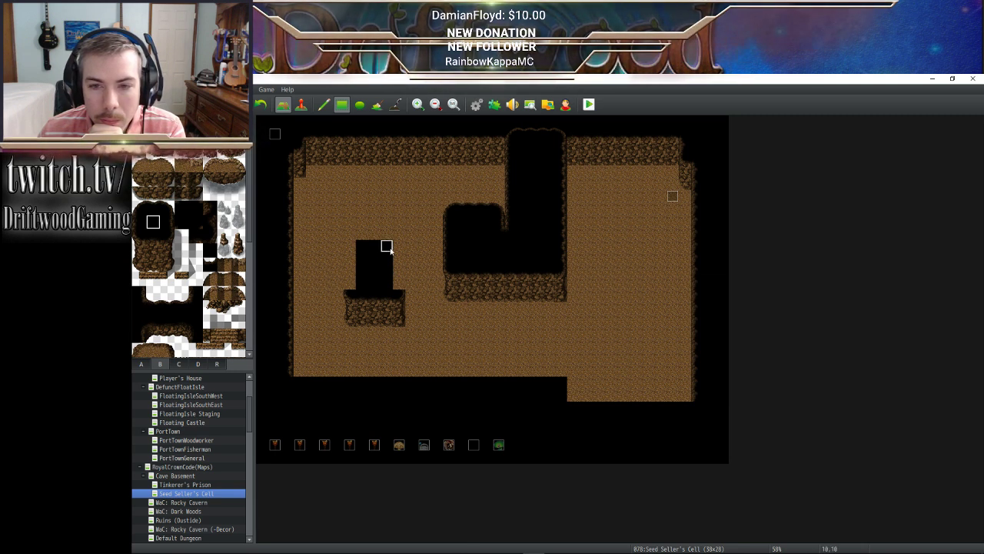
pyautogui.click(167, 222)
pyautogui.moveTo(400, 284); pyautogui.dragTo(398, 234)
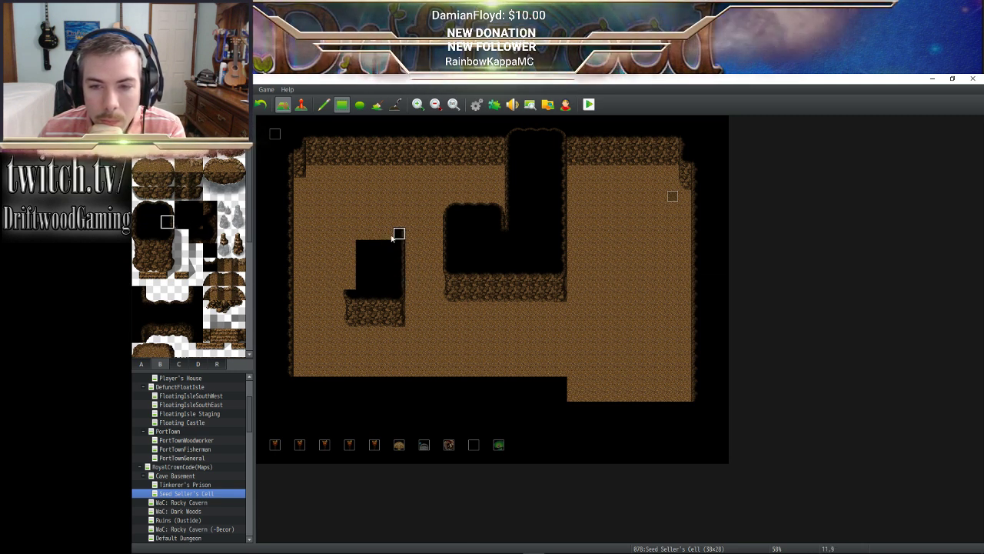
pyautogui.click(393, 237)
pyautogui.click(153, 222)
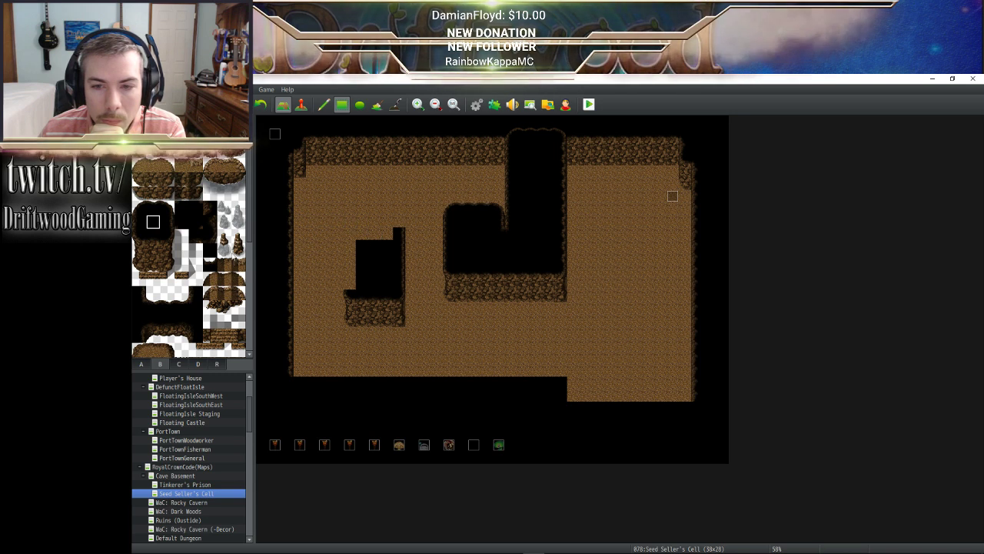
# Run the block's west edge up column 7, cap it with a rounded edge on row 8, and fill the remaining interior black
pyautogui.click(139, 222)
pyautogui.moveTo(348, 291)
pyautogui.mouseDown()
pyautogui.moveTo(346, 234)
pyautogui.moveTo(361, 222)
pyautogui.moveTo(388, 222)
pyautogui.moveTo(373, 235)
pyautogui.moveTo(381, 235)
pyautogui.mouseUp()
pyautogui.click(153, 208)
pyautogui.click(153, 222)
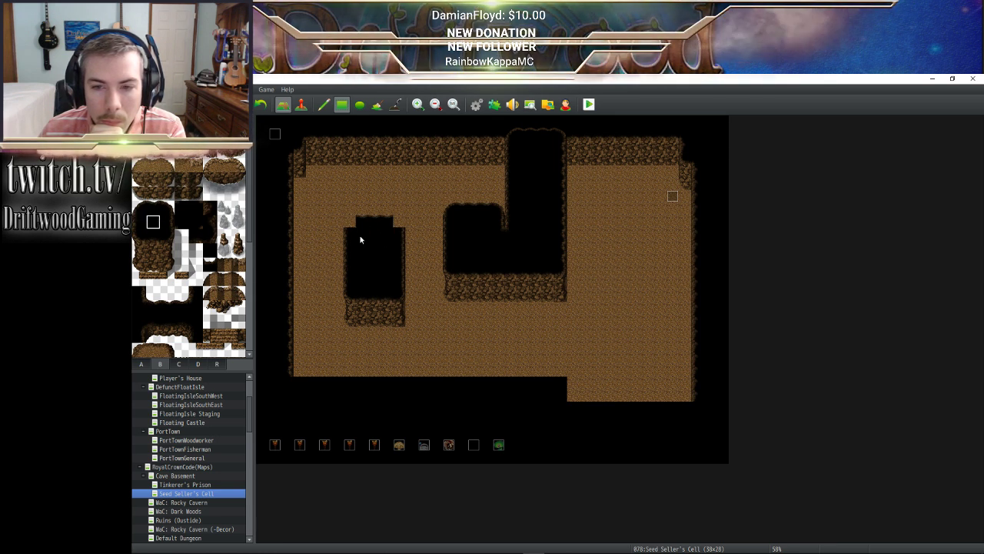
pyautogui.click(145, 208)
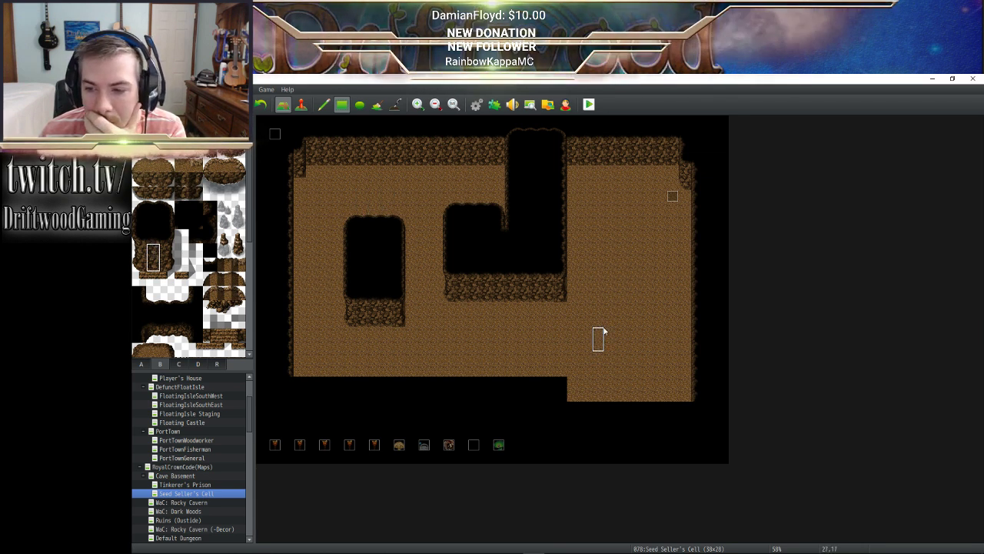
# Build a two-tile-high cliff face from column 26 to 33 on rows 17 and 18, with black above and an east edge up to row 12
pyautogui.moveTo(602, 332)
pyautogui.mouseDown()
pyautogui.moveTo(615, 348)
pyautogui.moveTo(663, 362)
pyautogui.moveTo(657, 351)
pyautogui.mouseUp()
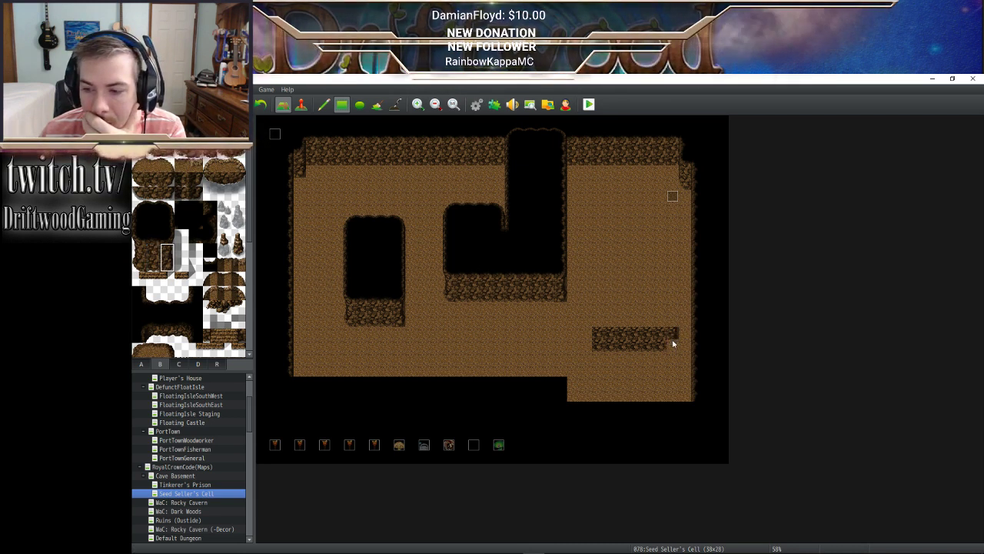
pyautogui.moveTo(141, 248); pyautogui.dragTo(140, 264)
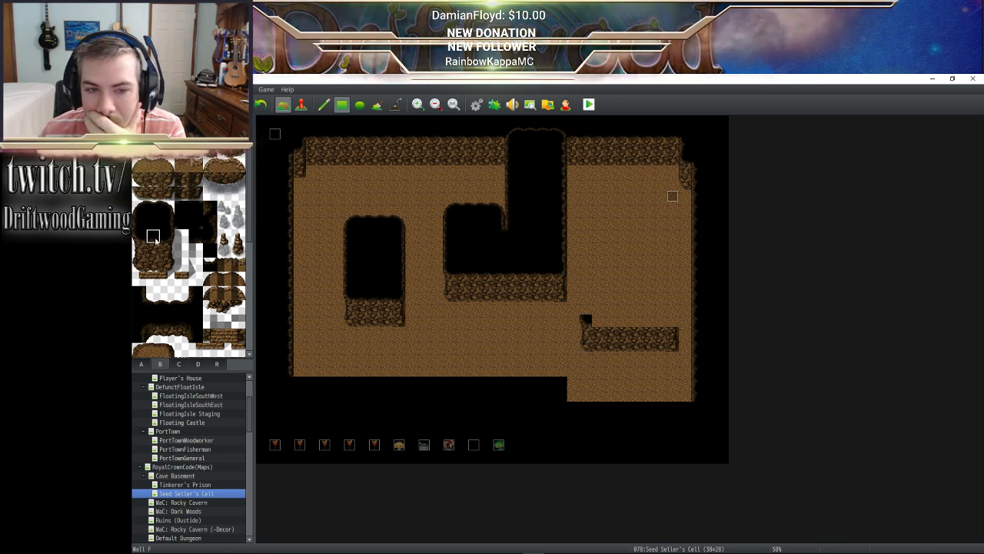
pyautogui.moveTo(603, 325); pyautogui.dragTo(671, 325)
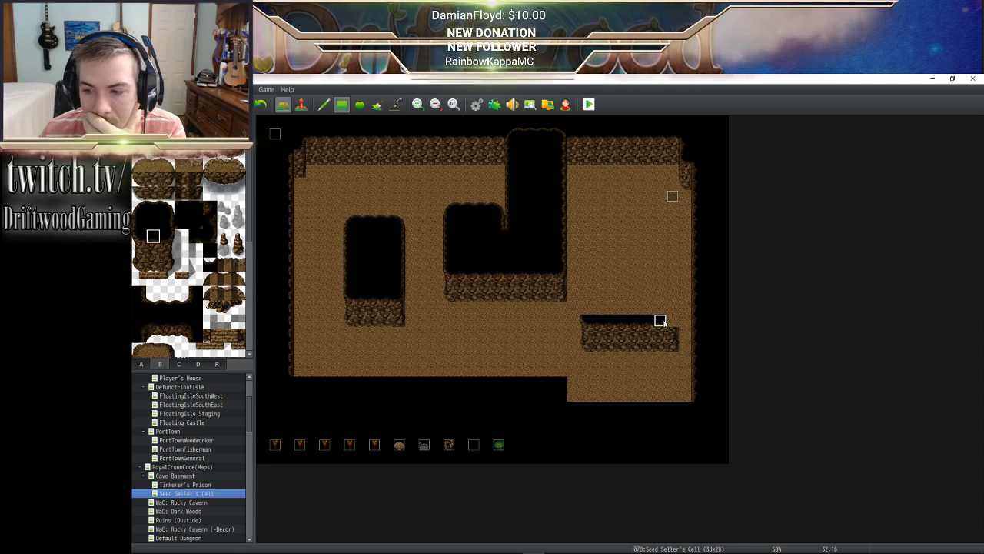
pyautogui.click(166, 237)
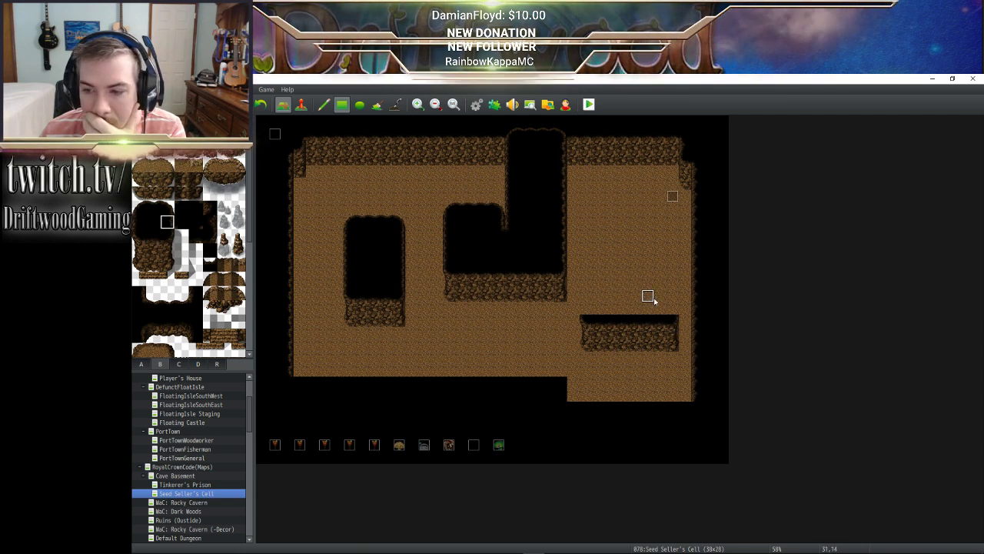
pyautogui.moveTo(672, 314); pyautogui.dragTo(672, 270)
# Build a stepped west edge of rounded corner pieces rising diagonally from column 26 on row 15 to column 29 on row 12
pyautogui.click(139, 208)
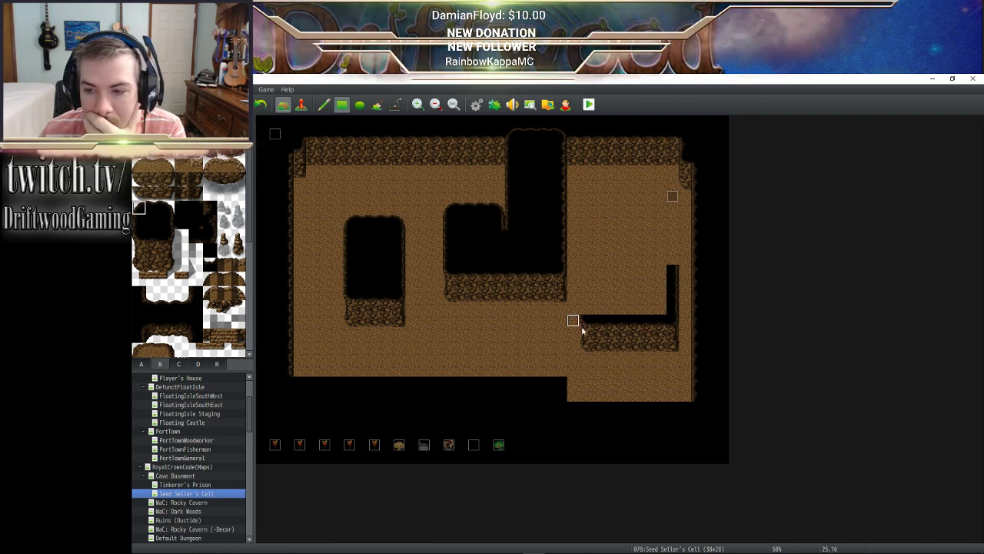
pyautogui.click(589, 312)
pyautogui.click(599, 298)
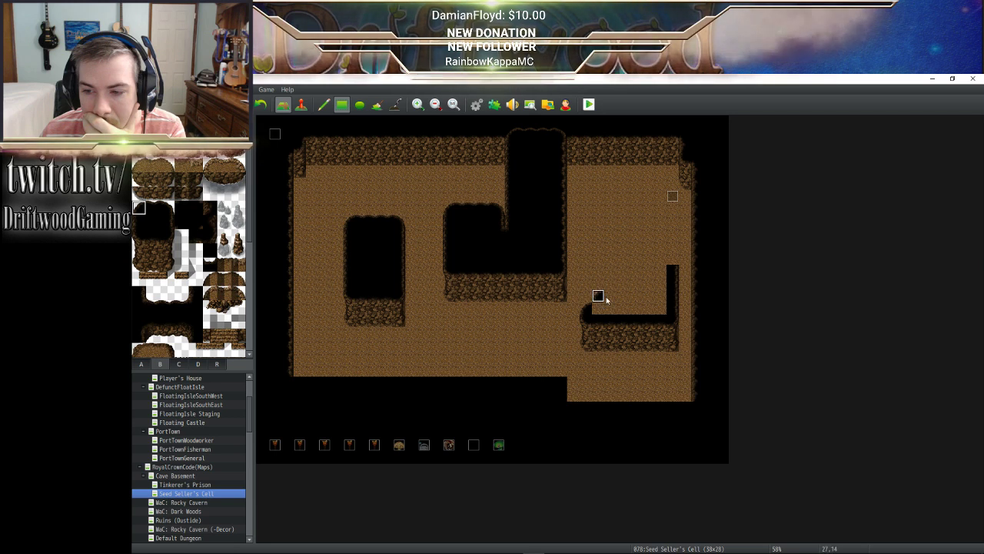
pyautogui.click(612, 285)
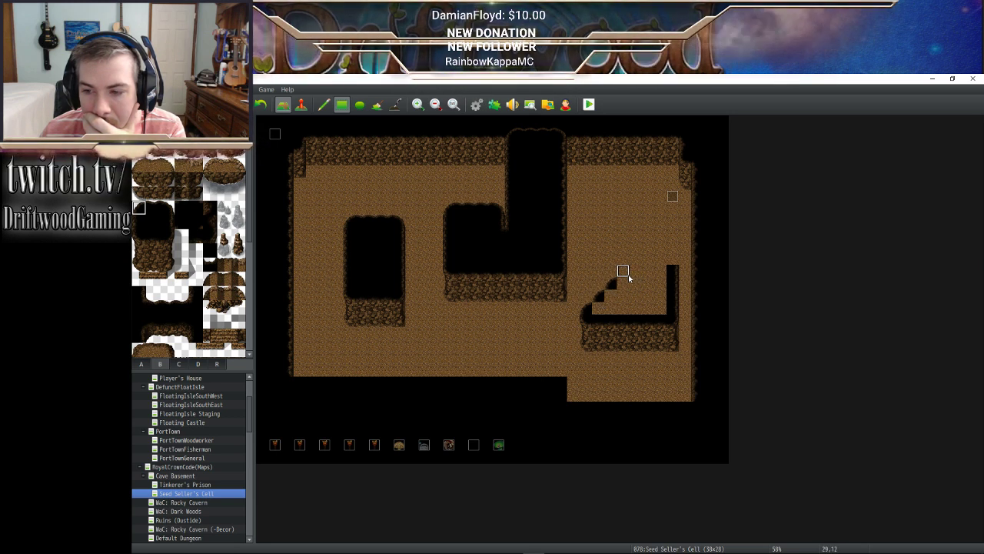
pyautogui.click(622, 270)
# Cap the block's north side with wall edges at columns 30 and 31 on row 12 and rounded corners at columns 32 and 33 on row 11
pyautogui.click(152, 208)
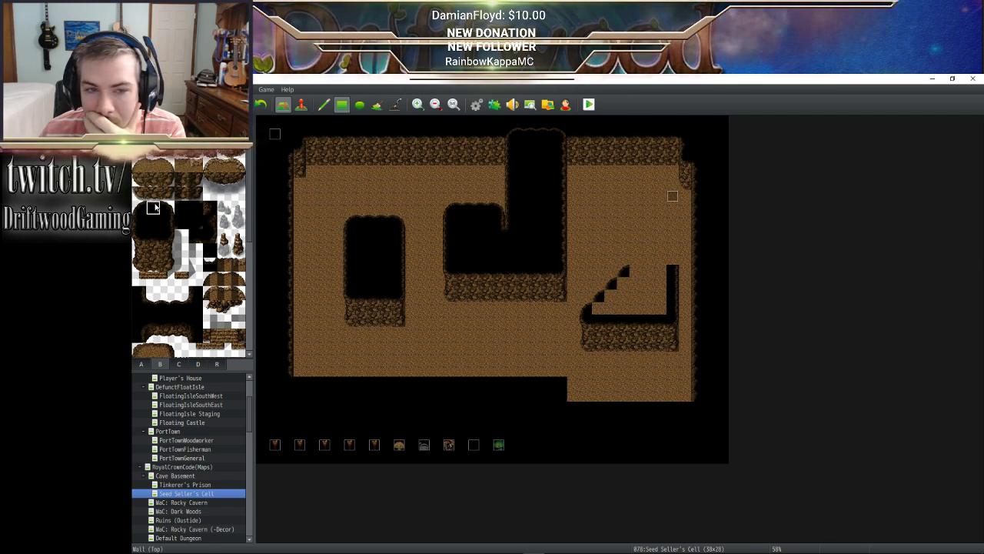
pyautogui.click(637, 270)
pyautogui.click(167, 207)
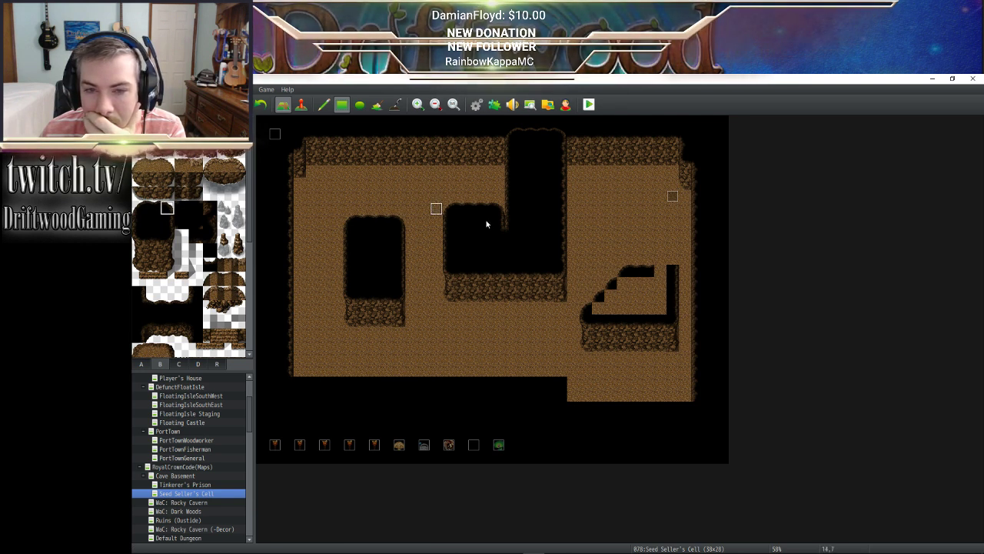
pyautogui.click(648, 271)
pyautogui.click(671, 263)
pyautogui.click(139, 207)
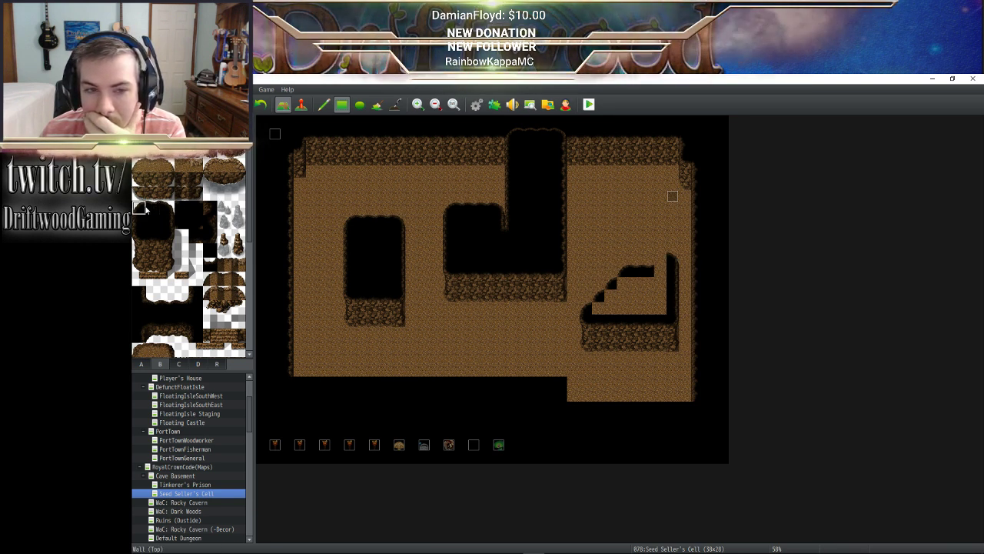
pyautogui.click(661, 271)
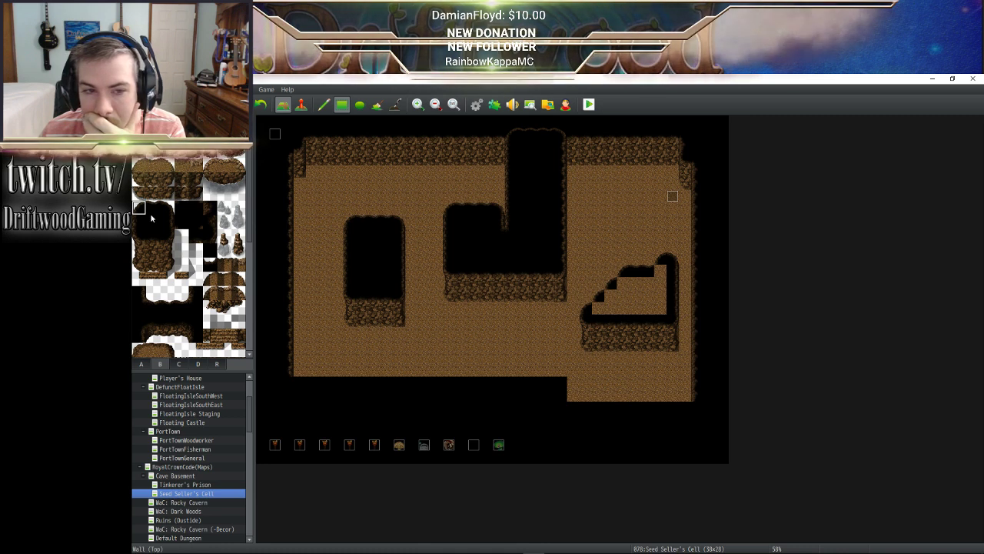
# Place inner corner pieces inside the steps at columns 27 to 29 and at column 32, and fill the remaining interior black
pyautogui.click(181, 208)
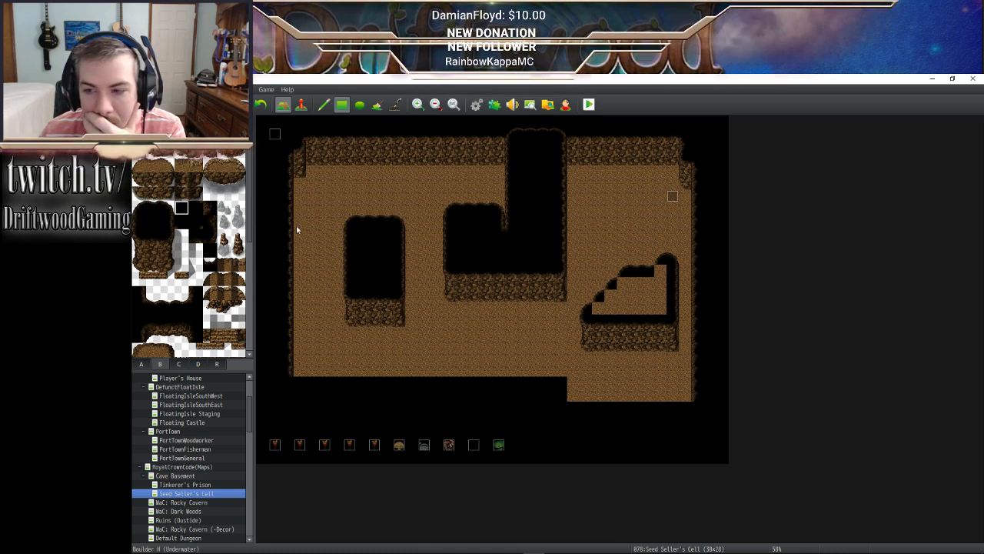
pyautogui.click(660, 275)
pyautogui.click(624, 283)
pyautogui.click(612, 296)
pyautogui.click(597, 308)
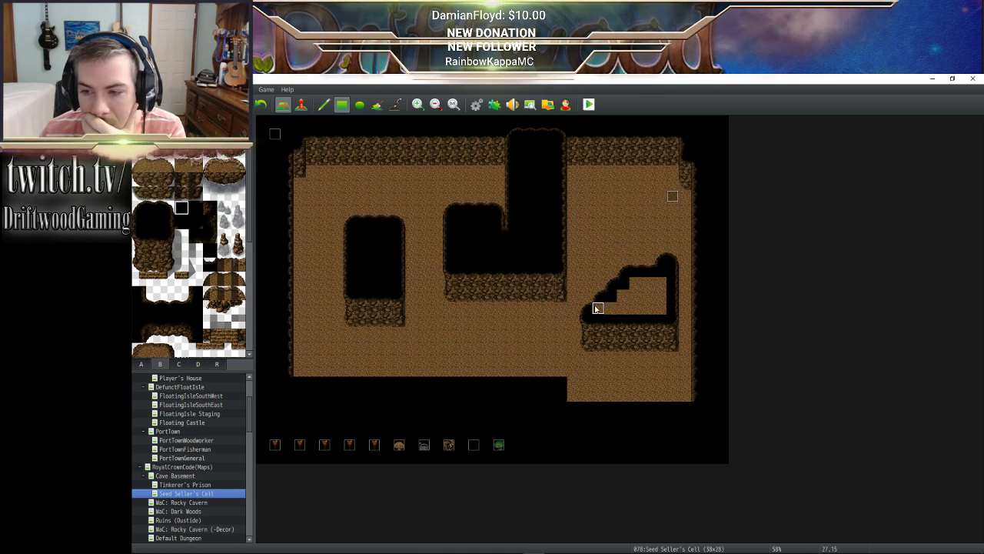
pyautogui.click(153, 221)
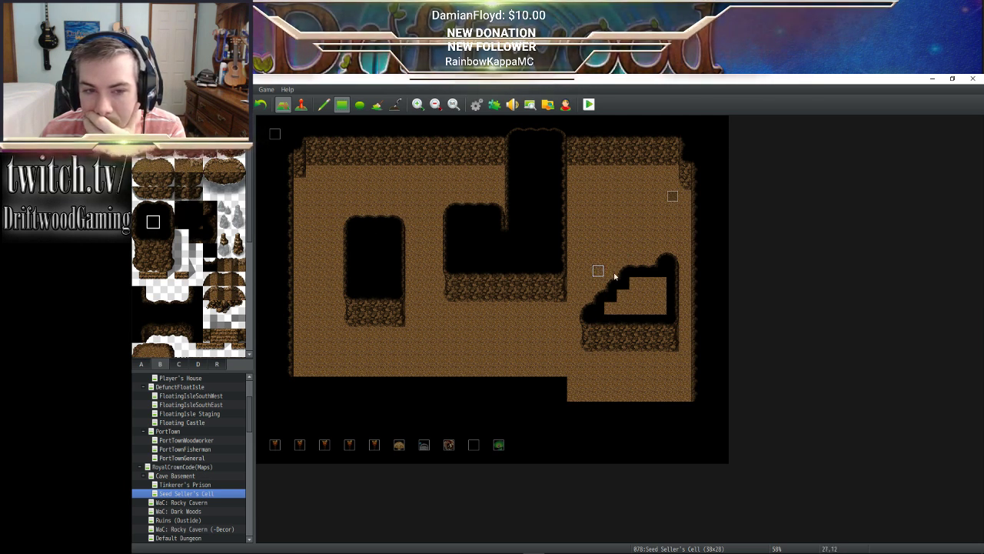
pyautogui.moveTo(635, 283); pyautogui.dragTo(622, 309)
pyautogui.click(610, 308)
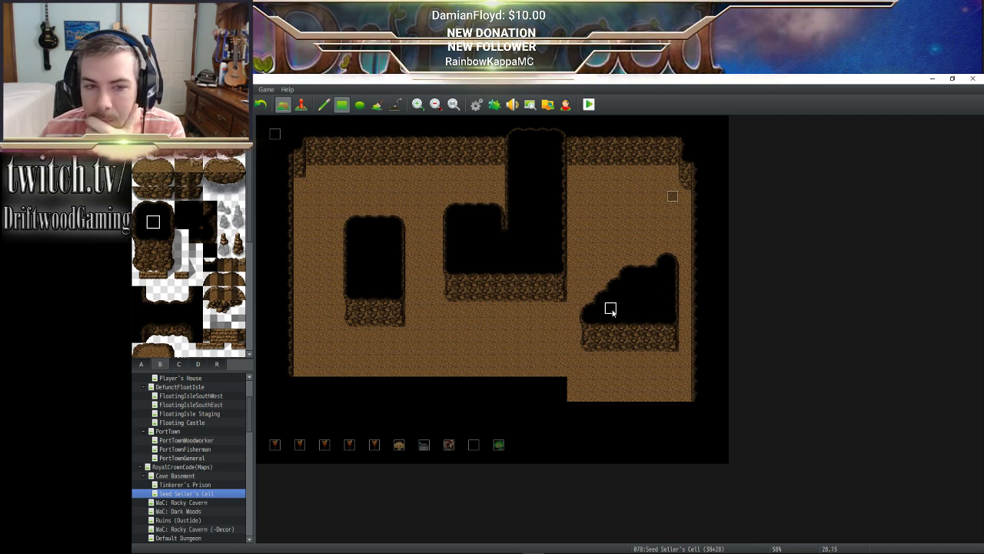
# Extend the black interior down to row 17 across columns 28 to 32 and to row 18 at columns 30 and 31
pyautogui.moveTo(633, 309)
pyautogui.mouseDown()
pyautogui.moveTo(623, 332)
pyautogui.moveTo(643, 341)
pyautogui.mouseUp()
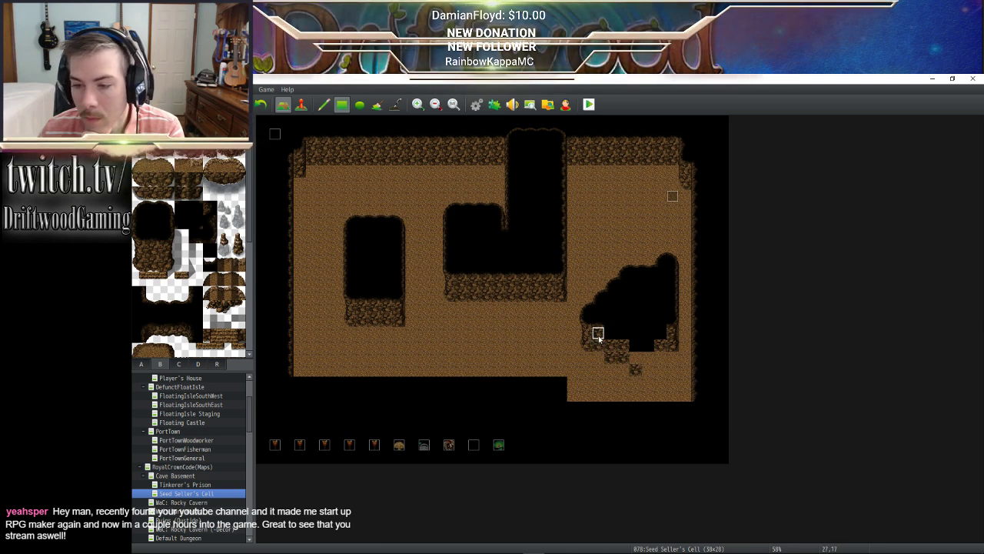
pyautogui.moveTo(602, 347); pyautogui.dragTo(613, 362)
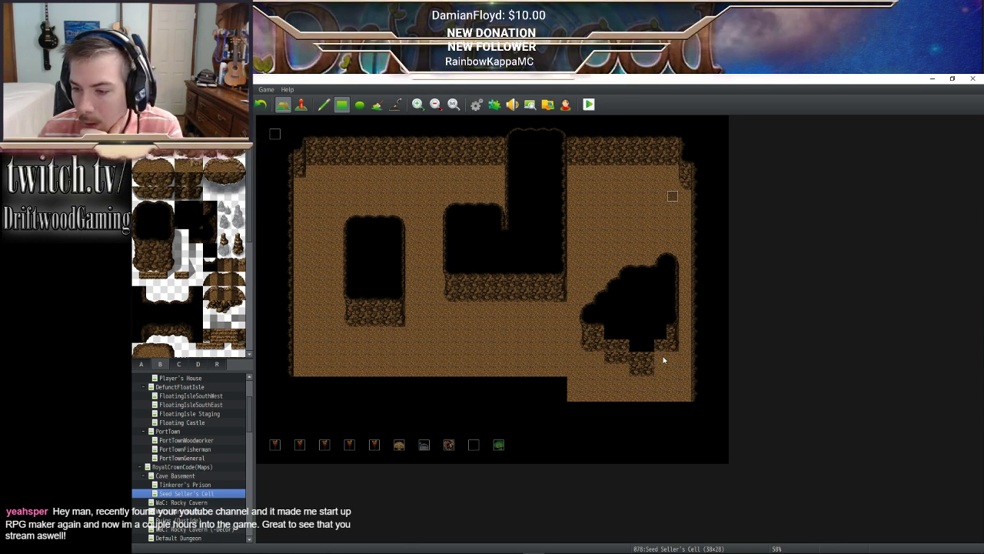
pyautogui.moveTo(644, 370); pyautogui.dragTo(603, 350)
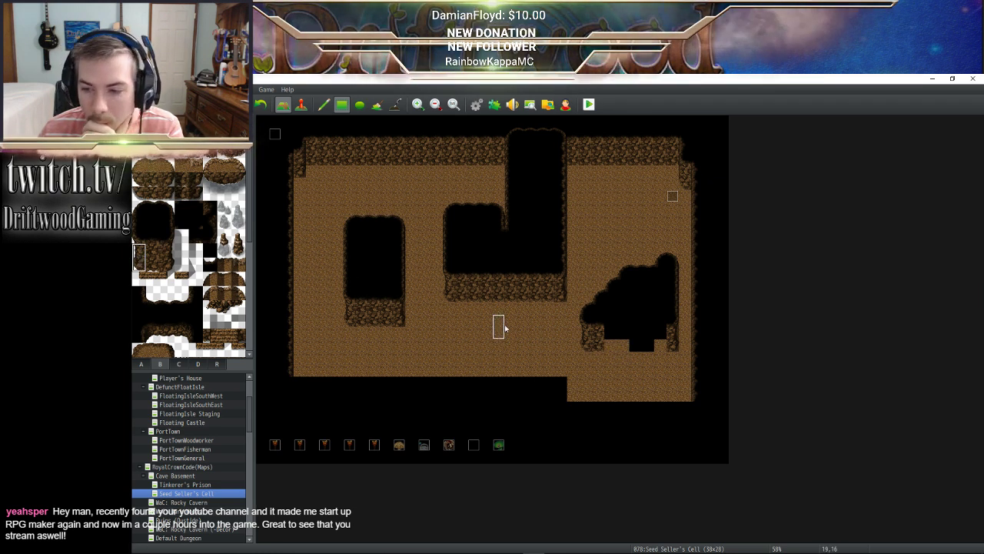
# Build a two-tile-high stepped cliff face on rows 18 and 19 for columns 28 and 29, and rows 19 and 20 for columns 30 and 31
pyautogui.moveTo(610, 346); pyautogui.dragTo(611, 359)
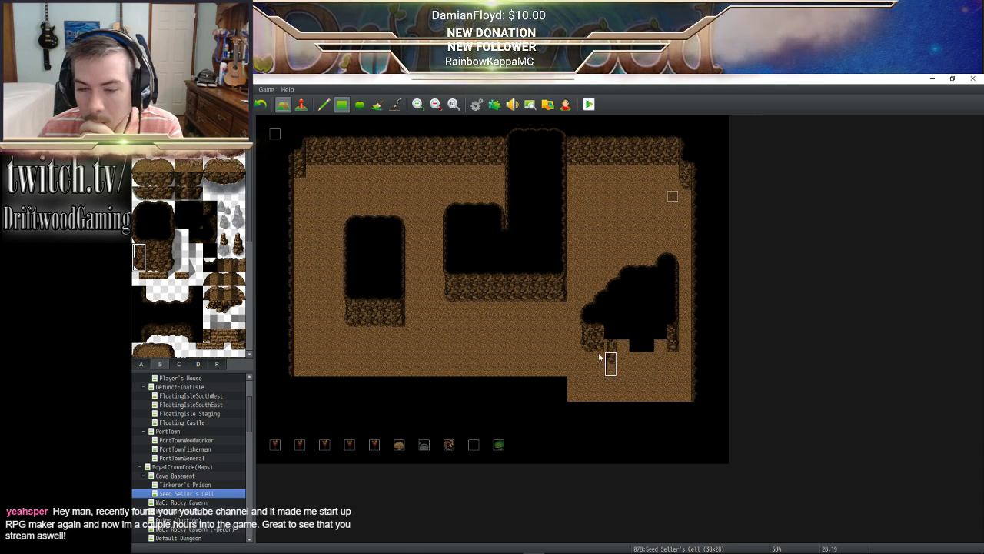
pyautogui.click(154, 250)
pyautogui.moveTo(166, 251); pyautogui.dragTo(167, 263)
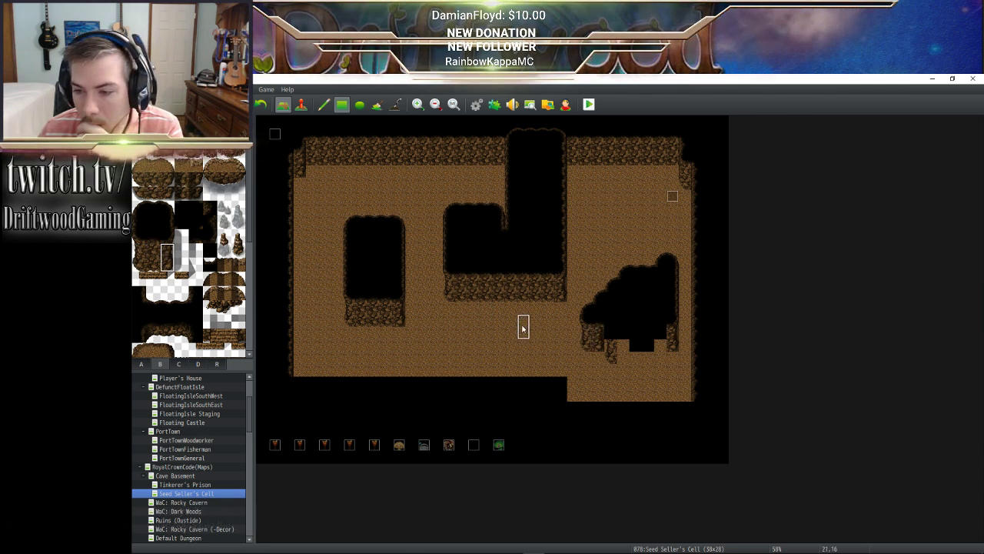
pyautogui.moveTo(153, 250); pyautogui.dragTo(153, 263)
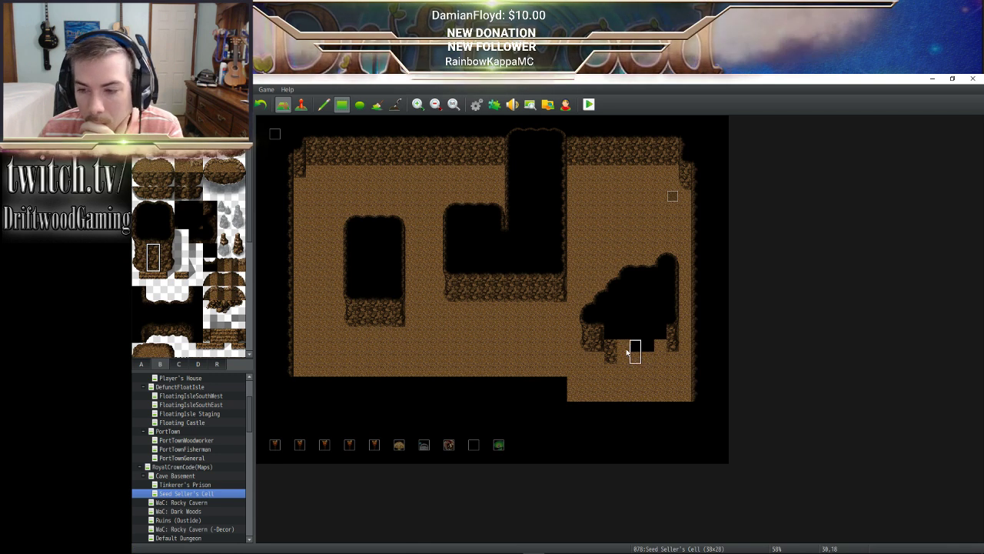
pyautogui.click(621, 350)
pyautogui.click(648, 363)
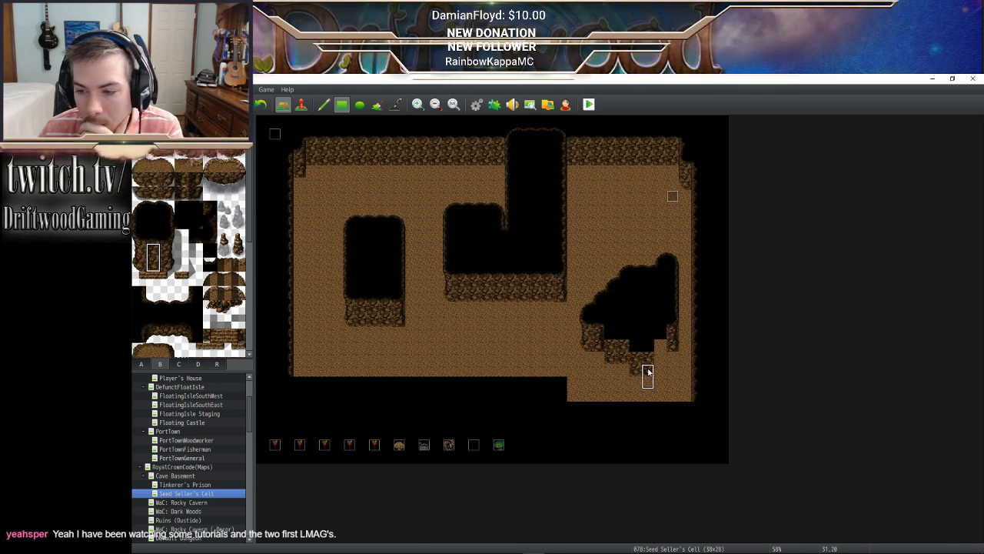
# Finish the cliff steps with end pieces and a two-tile-high piece at column 32 on rows 18 and 19
pyautogui.moveTo(139, 251); pyautogui.dragTo(138, 264)
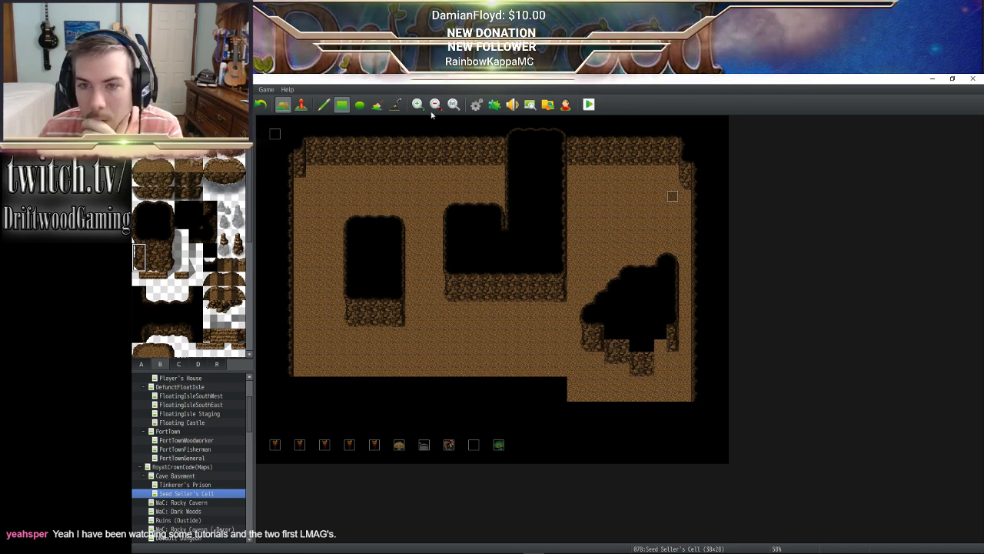
pyautogui.click(453, 105)
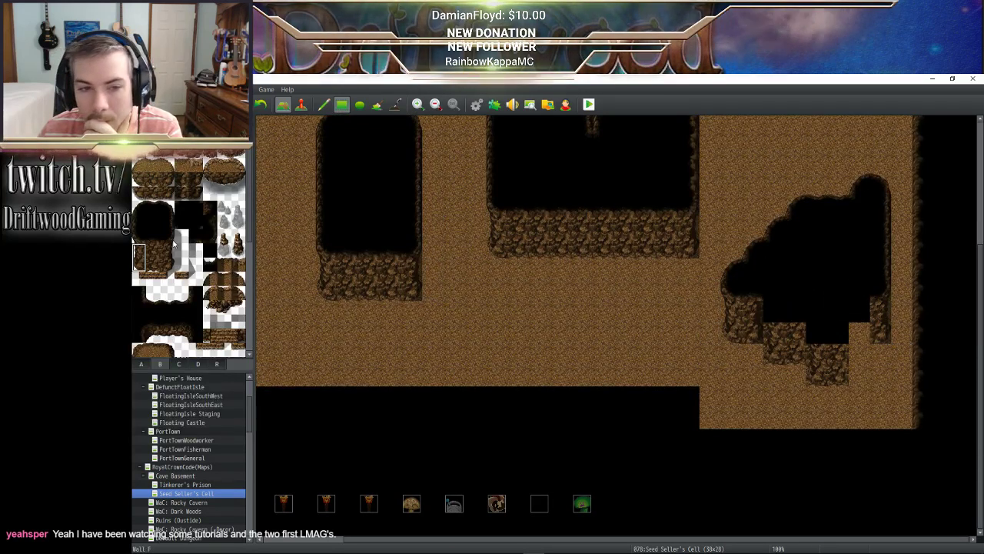
pyautogui.click(168, 258)
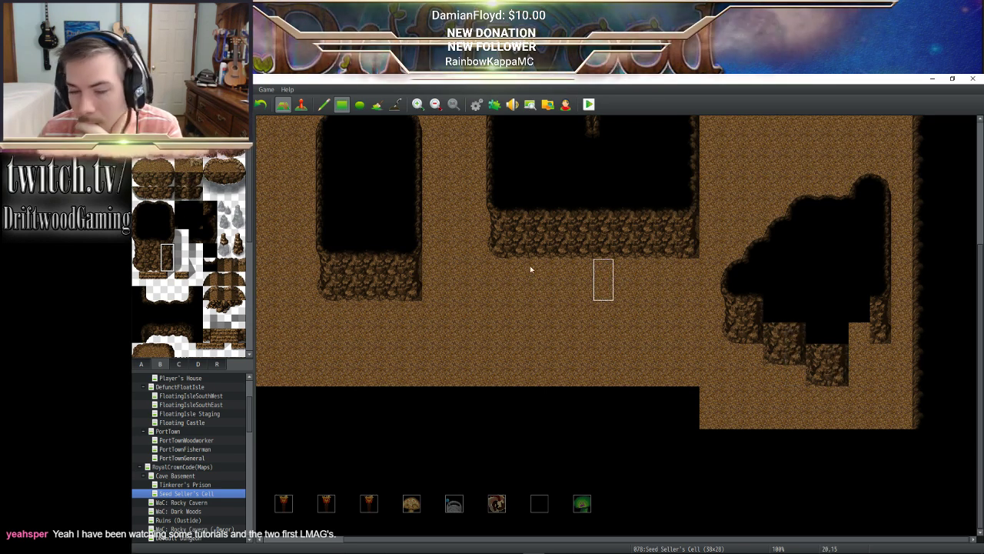
pyautogui.click(153, 258)
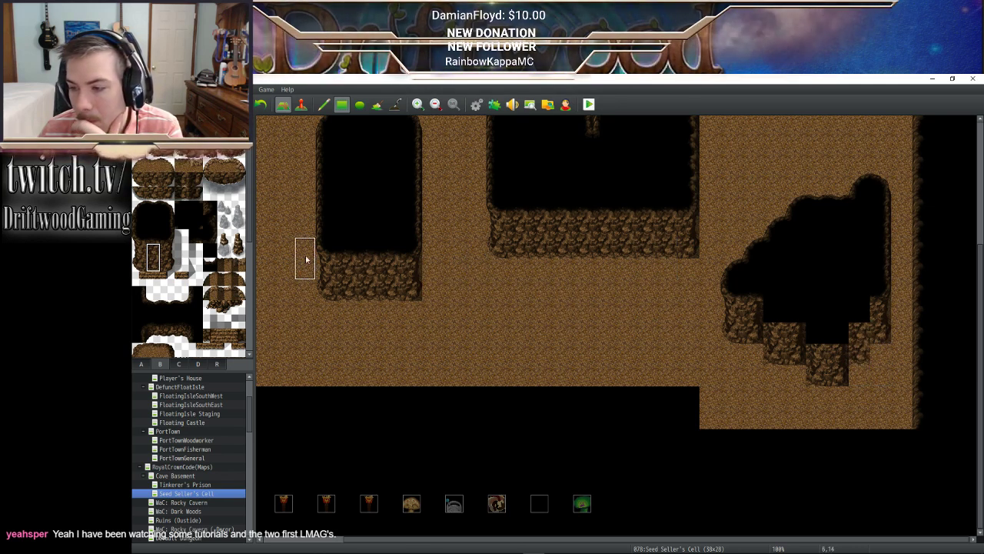
pyautogui.click(166, 257)
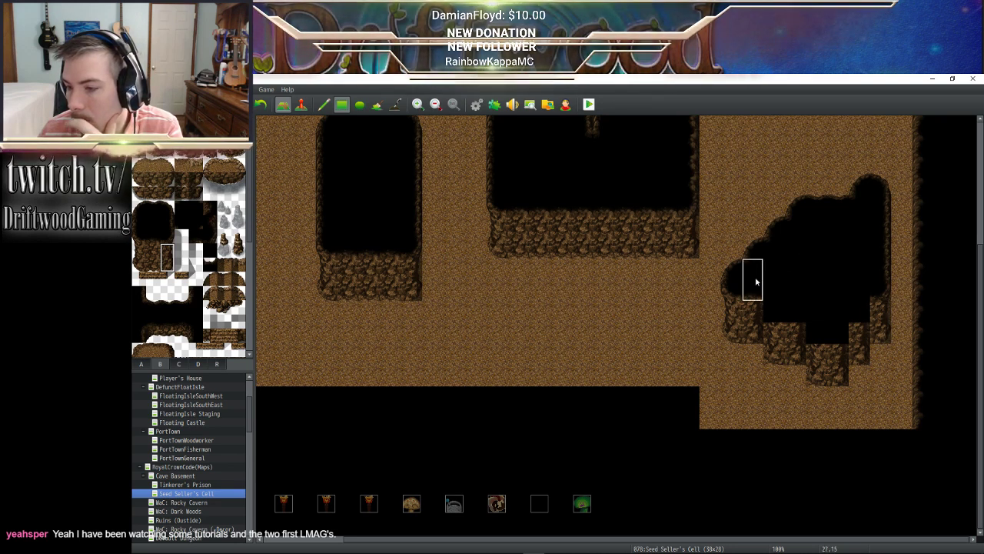
# Line the black area's stepped south side with wall-top edge pieces on row 17, and on row 18 at columns 30 and 31
pyautogui.click(167, 236)
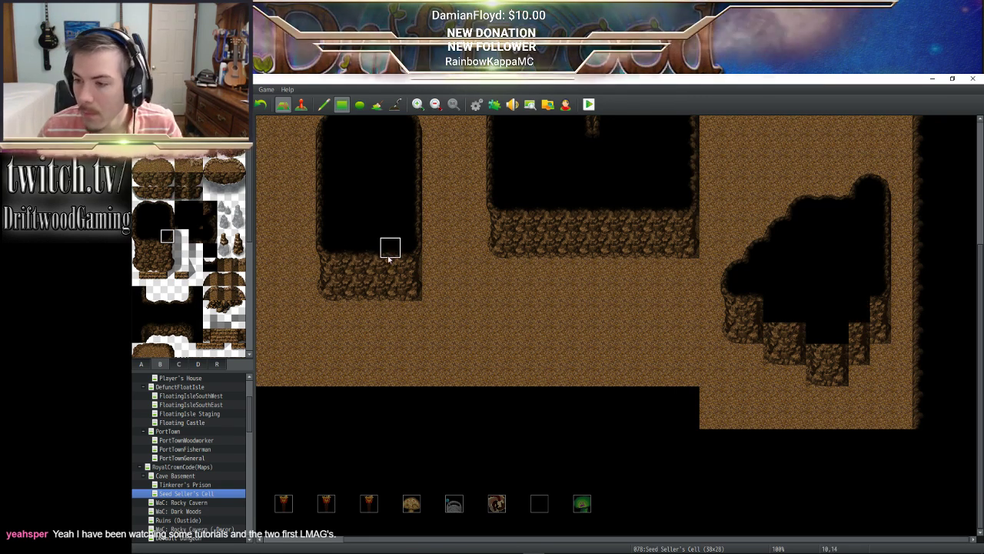
pyautogui.click(142, 364)
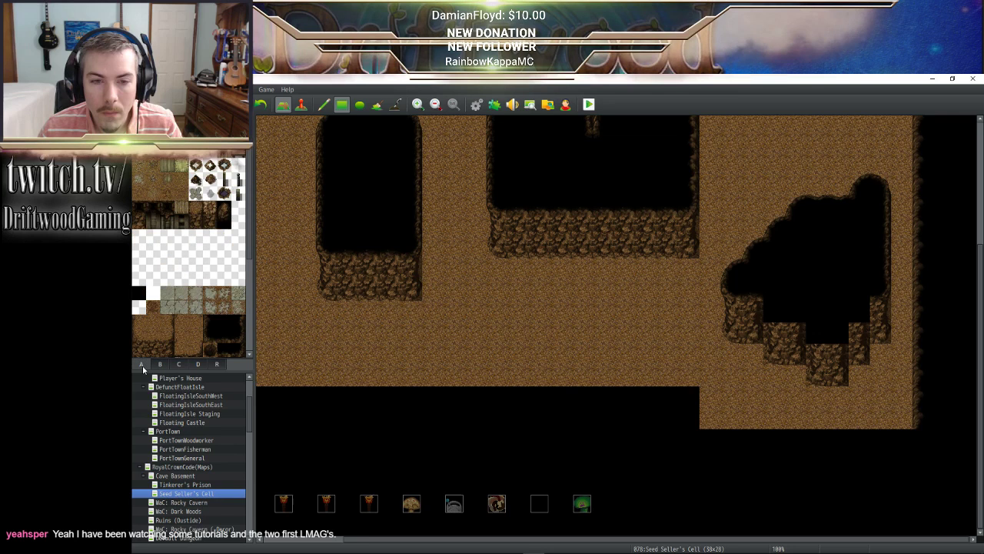
pyautogui.click(237, 336)
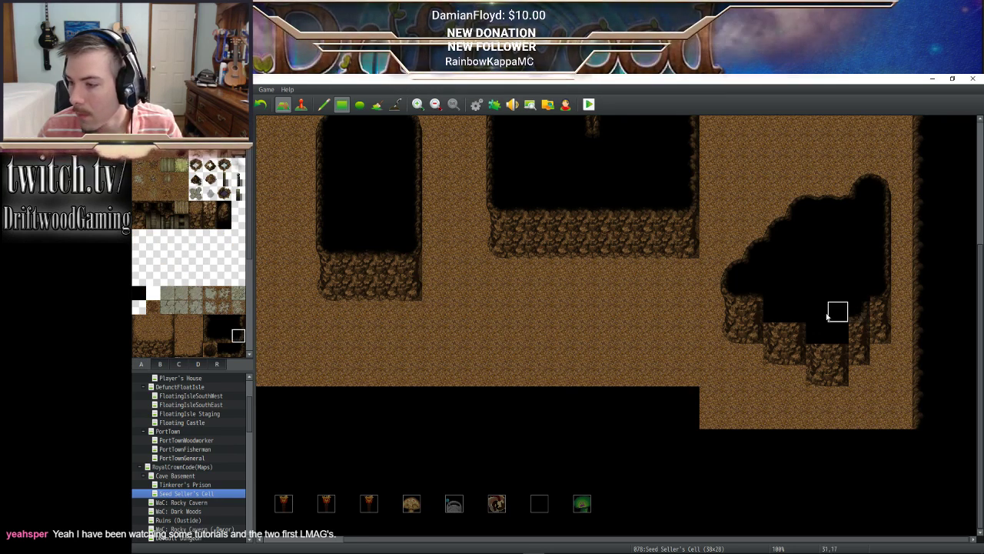
pyautogui.click(214, 336)
pyautogui.click(767, 310)
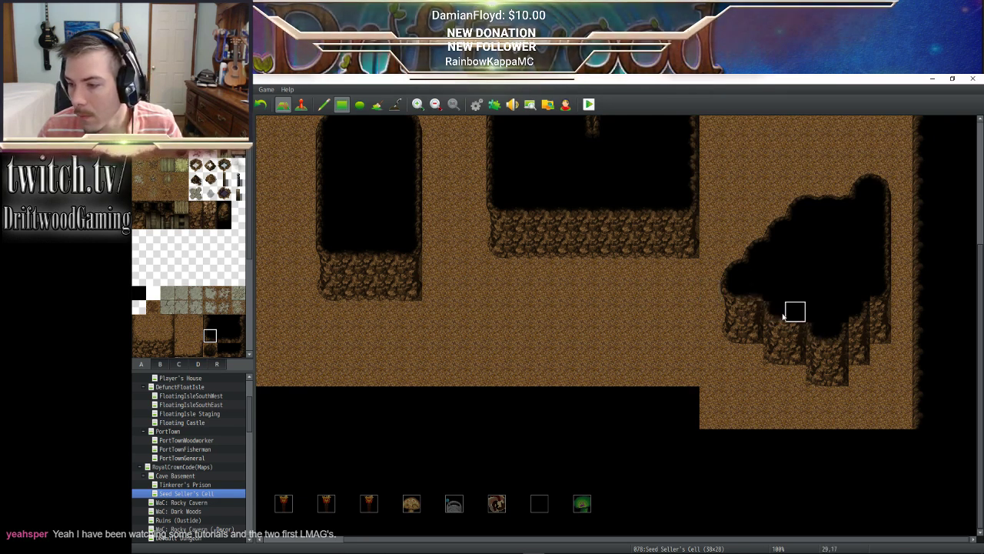
pyautogui.click(224, 336)
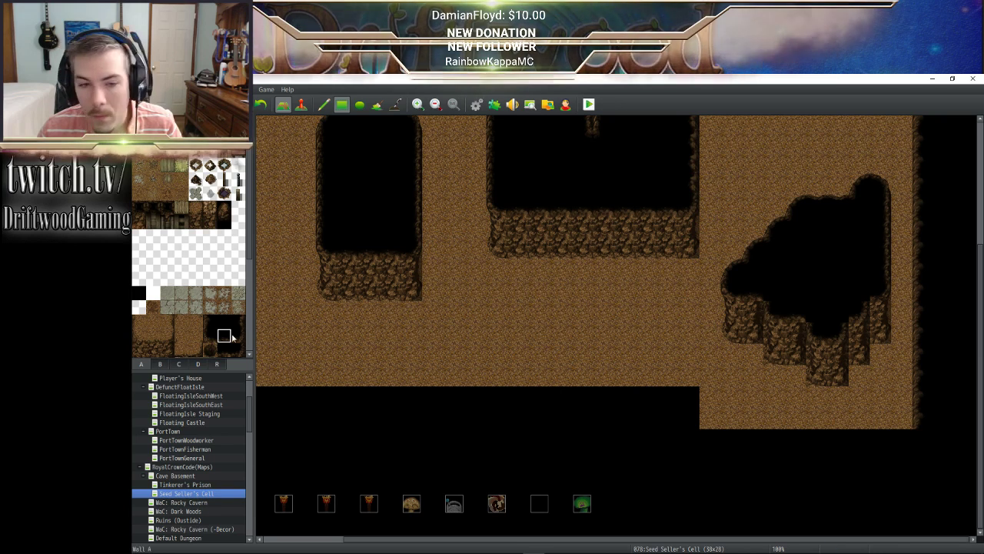
pyautogui.scroll(-4, 234, 278)
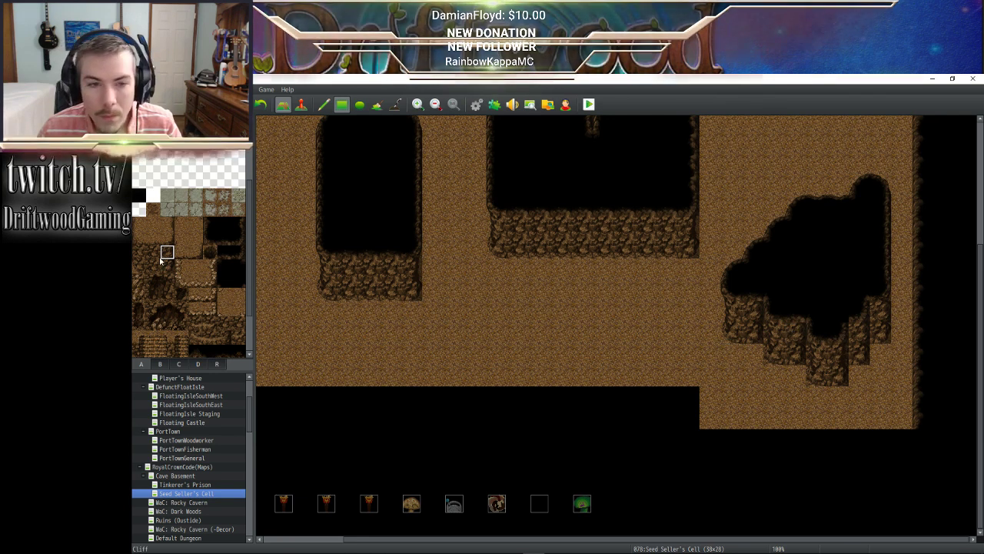
pyautogui.scroll(2, 158, 251)
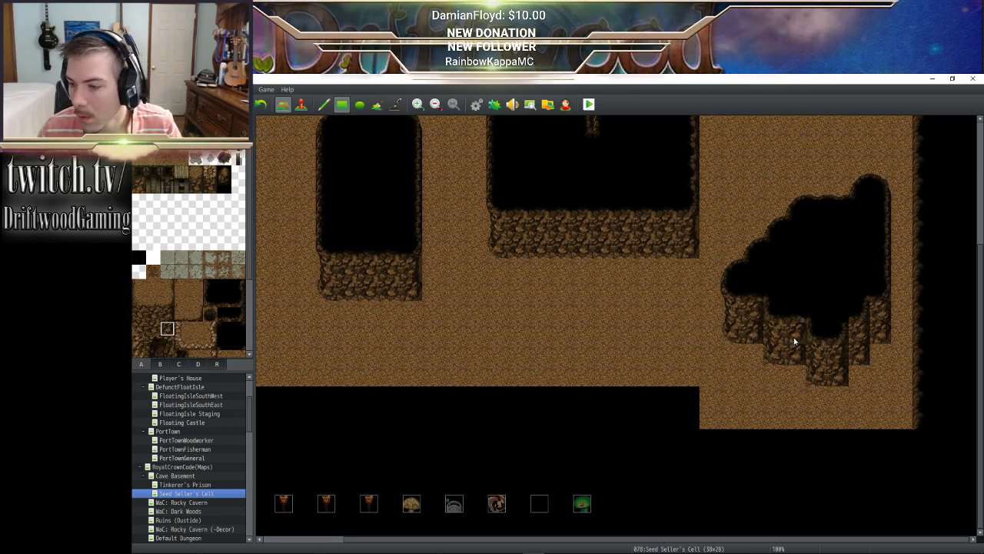
pyautogui.click(153, 314)
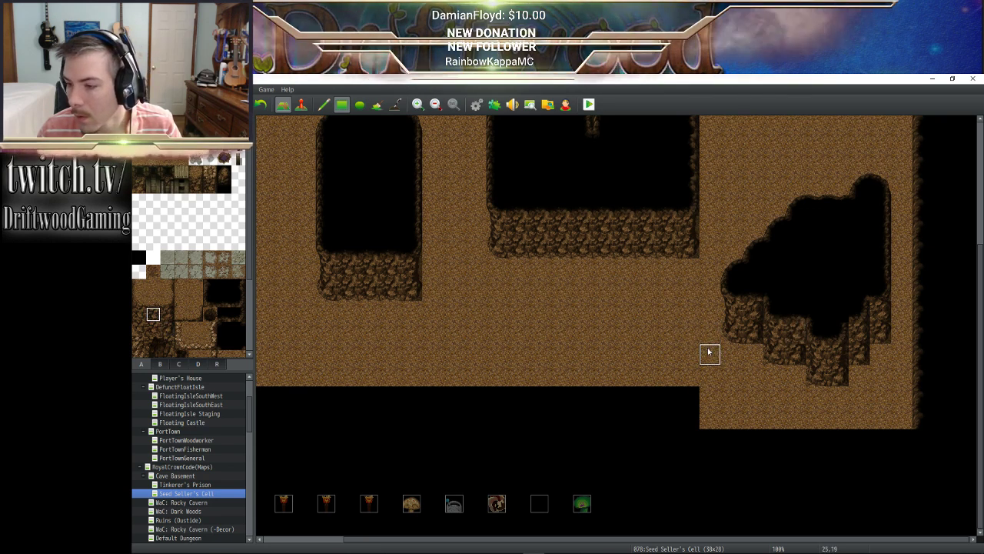
pyautogui.click(155, 331)
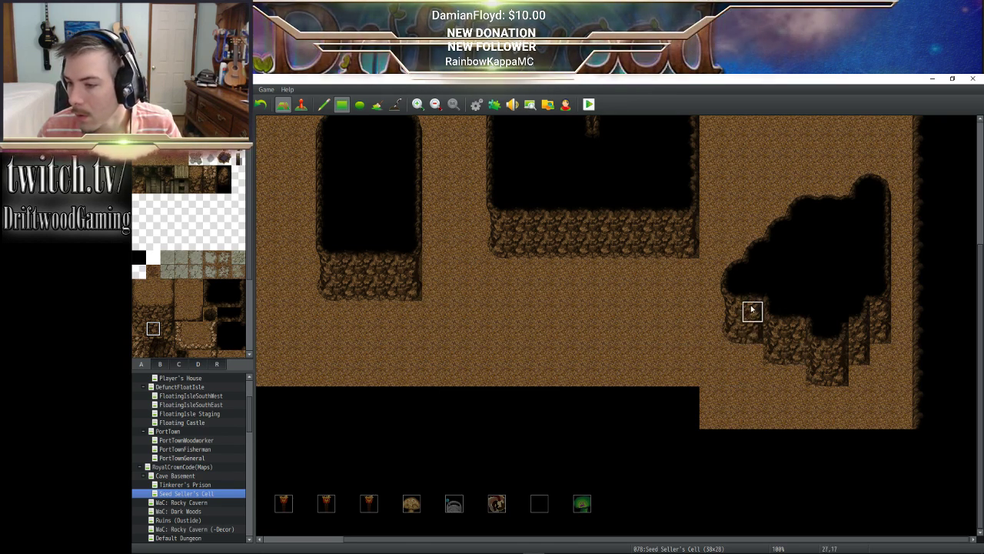
pyautogui.click(153, 314)
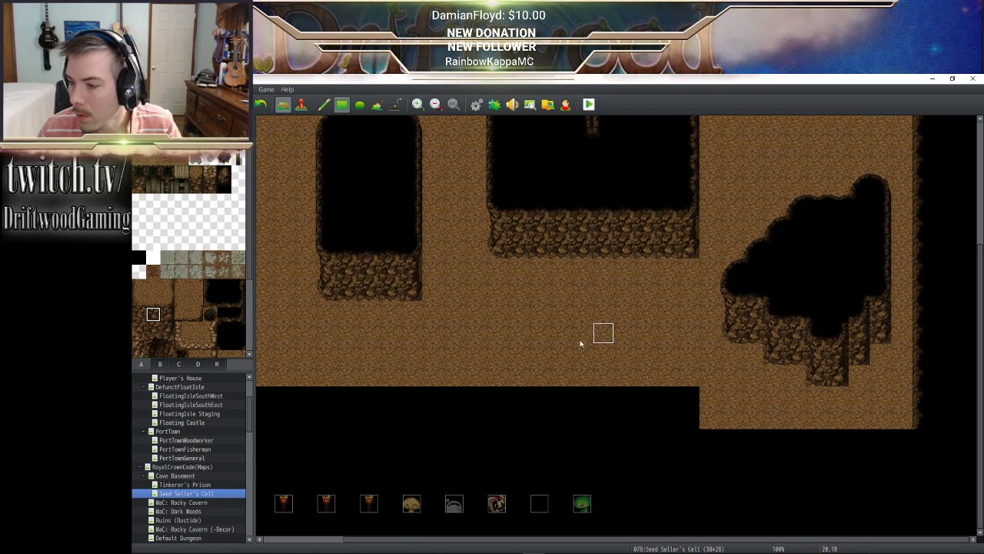
pyautogui.moveTo(167, 313); pyautogui.dragTo(167, 328)
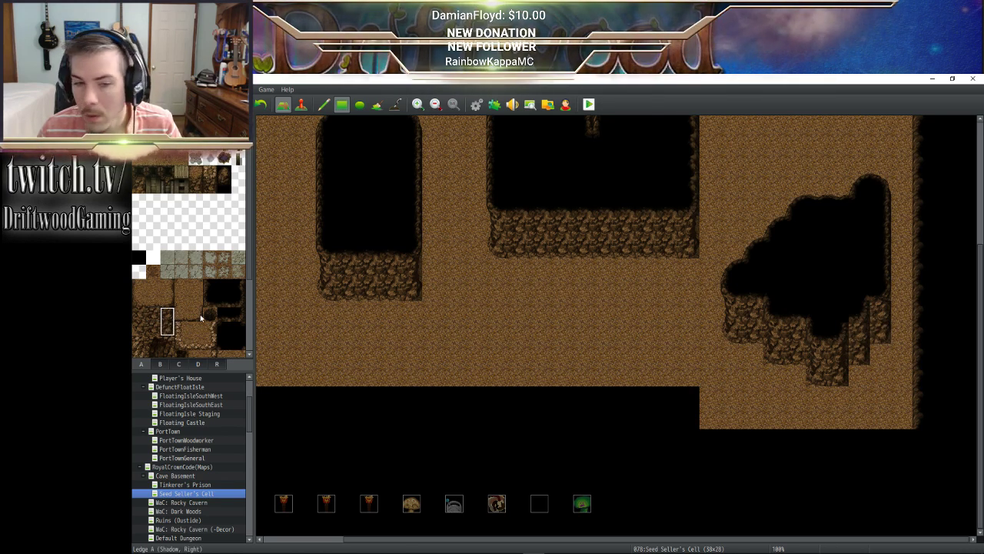
# Re-place the two-tile-high cliff end piece at column 33, rows 17 and 18, and round the cliff steps' lower-left corners at columns 26, 28 and 30
pyautogui.click(163, 366)
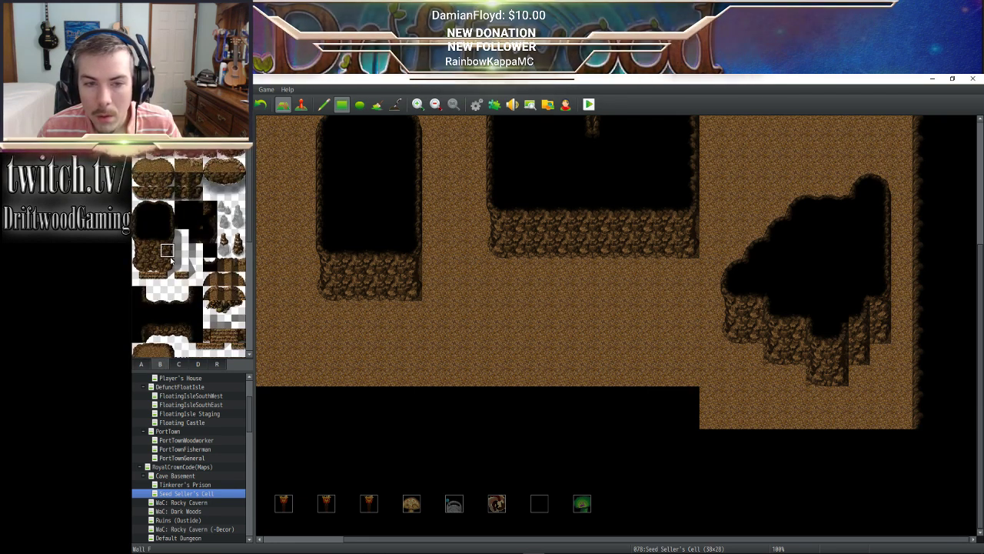
pyautogui.moveTo(170, 260); pyautogui.dragTo(170, 266)
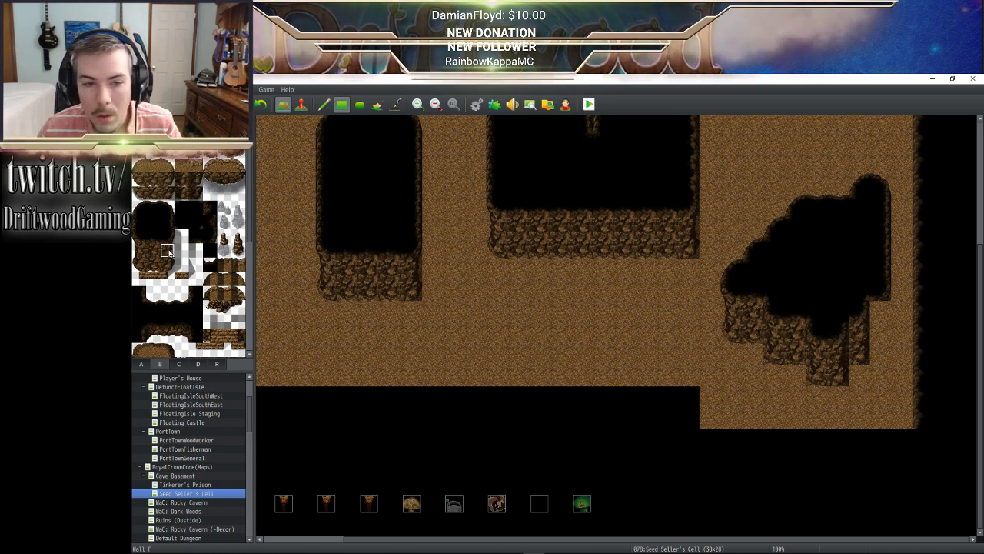
pyautogui.click(888, 319)
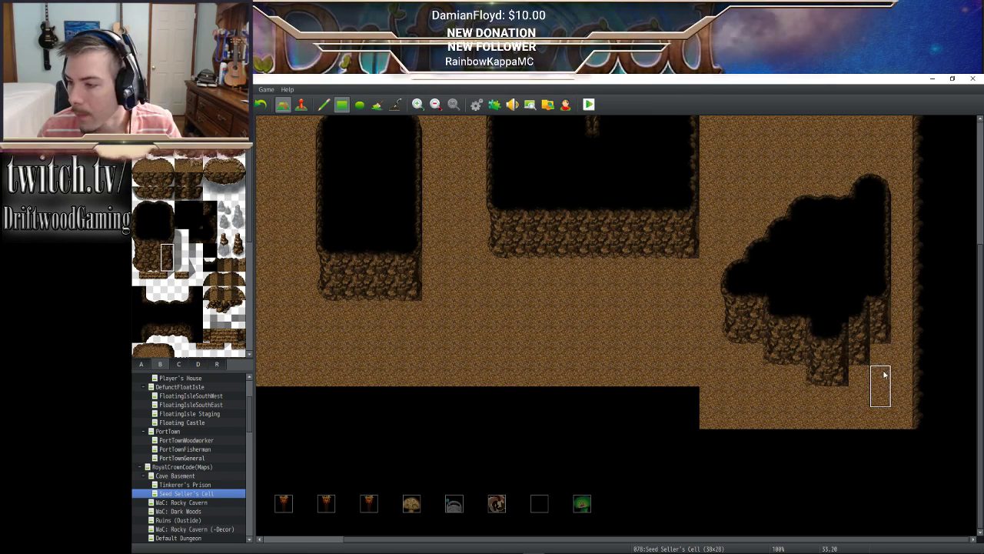
pyautogui.rightClick(795, 381)
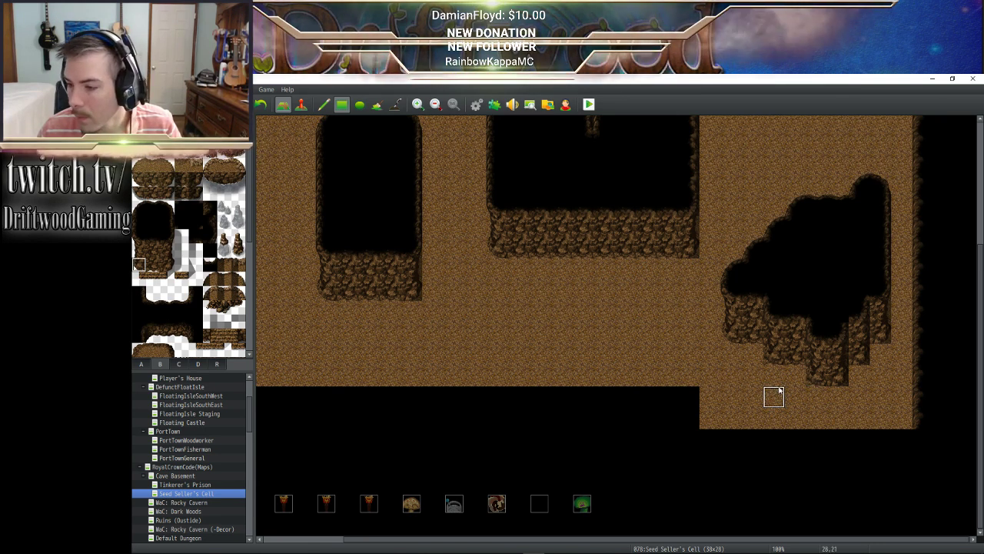
pyautogui.click(809, 378)
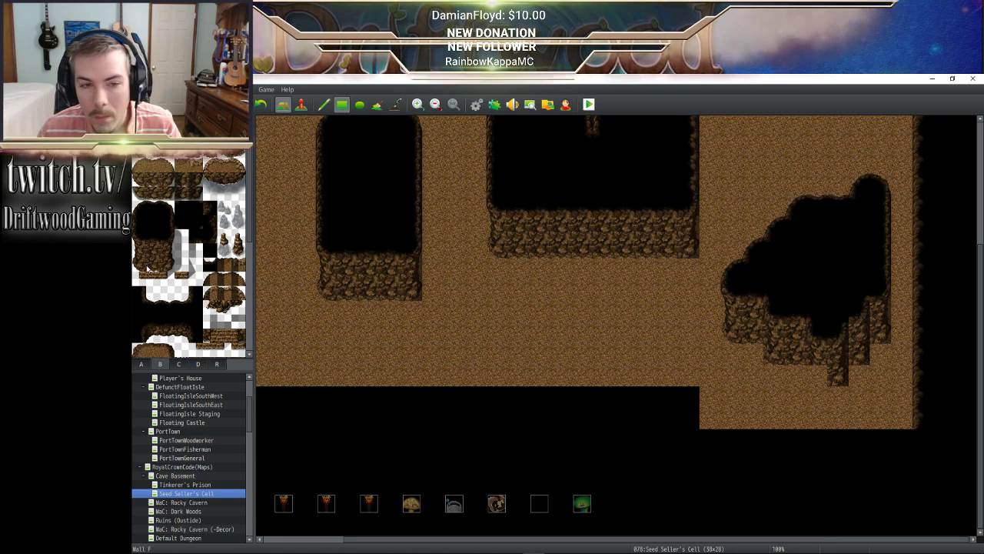
pyautogui.click(144, 267)
pyautogui.click(811, 375)
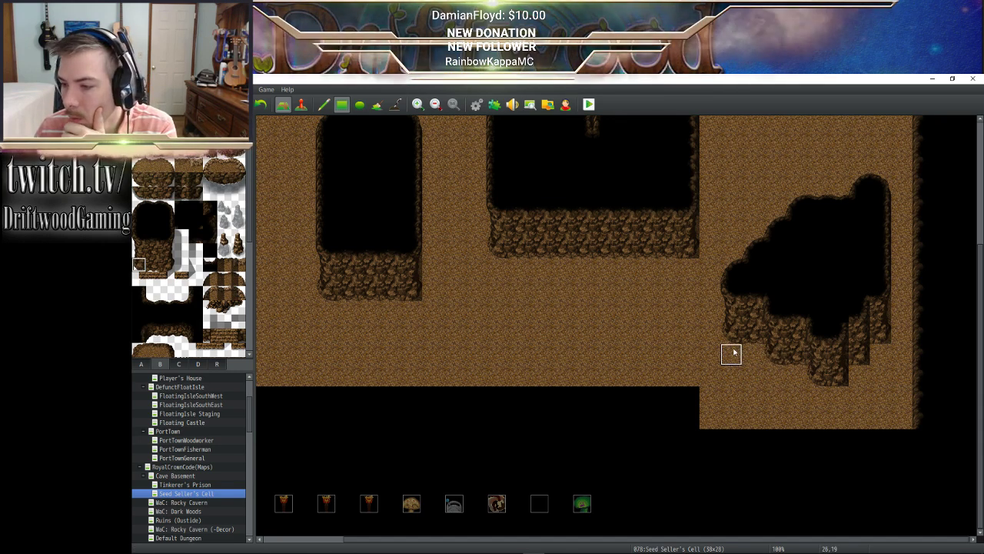
# Examine the whole cell map and look through the tilesets for wall-top pieces suited to the room's open south side
pyautogui.scroll(1, 742, 367)
pyautogui.scroll(2, 738, 368)
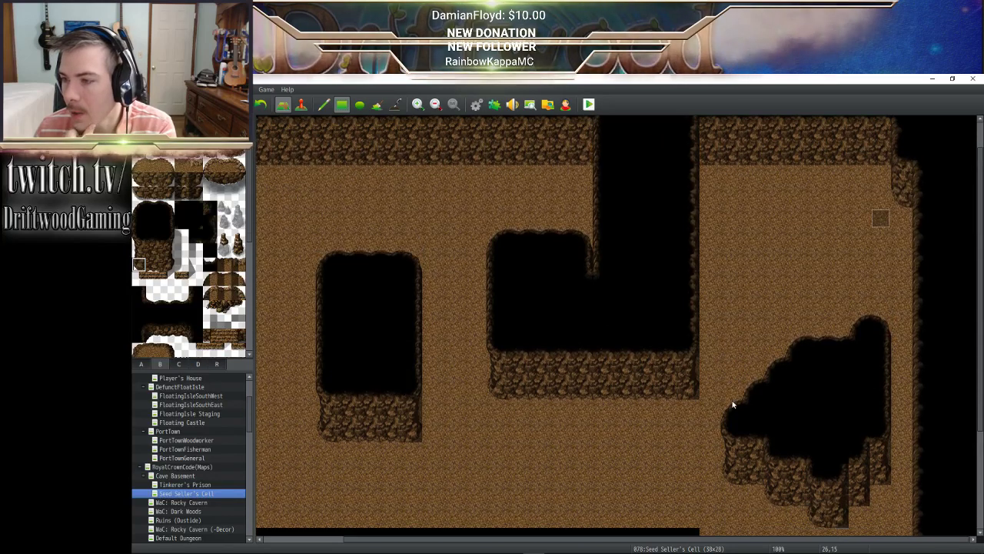
pyautogui.scroll(2, 731, 397)
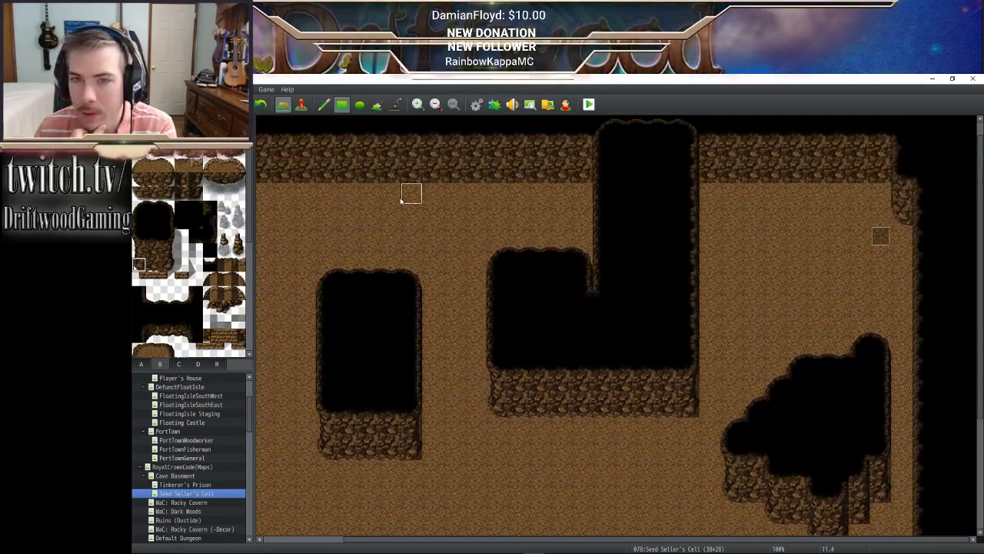
pyautogui.click(436, 104)
pyautogui.click(435, 103)
pyautogui.click(435, 103)
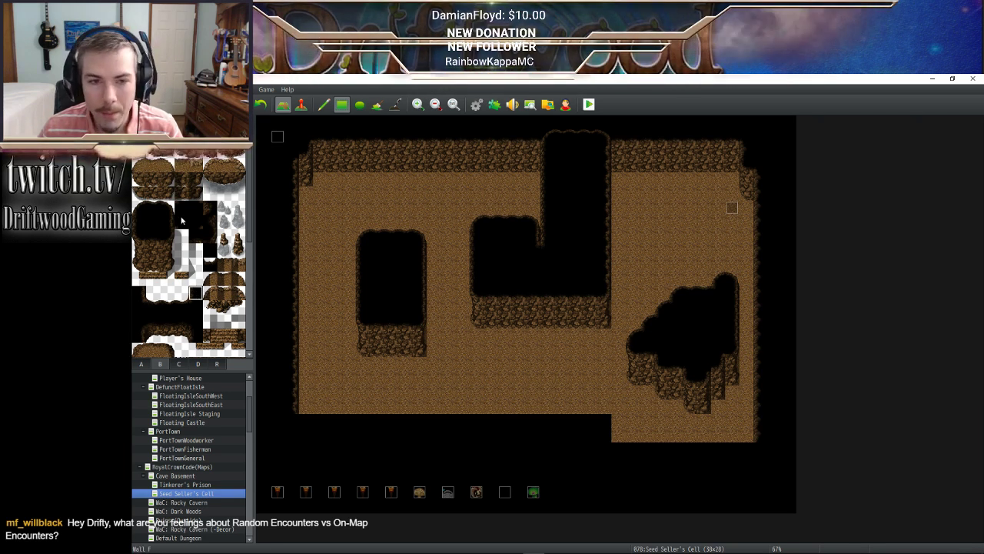
pyautogui.scroll(-5, 180, 221)
pyautogui.scroll(-2, 180, 221)
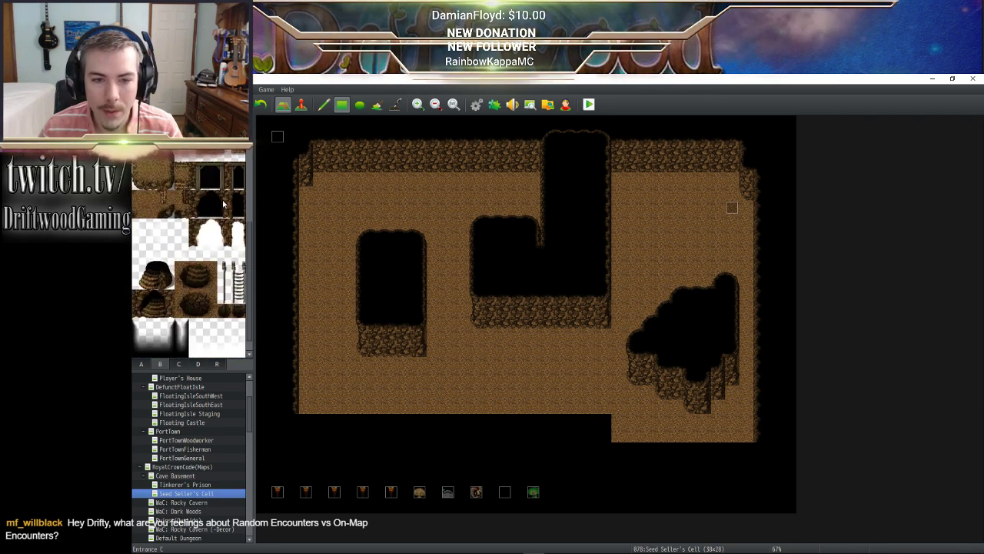
pyautogui.scroll(-1, 222, 209)
pyautogui.scroll(-6, 214, 333)
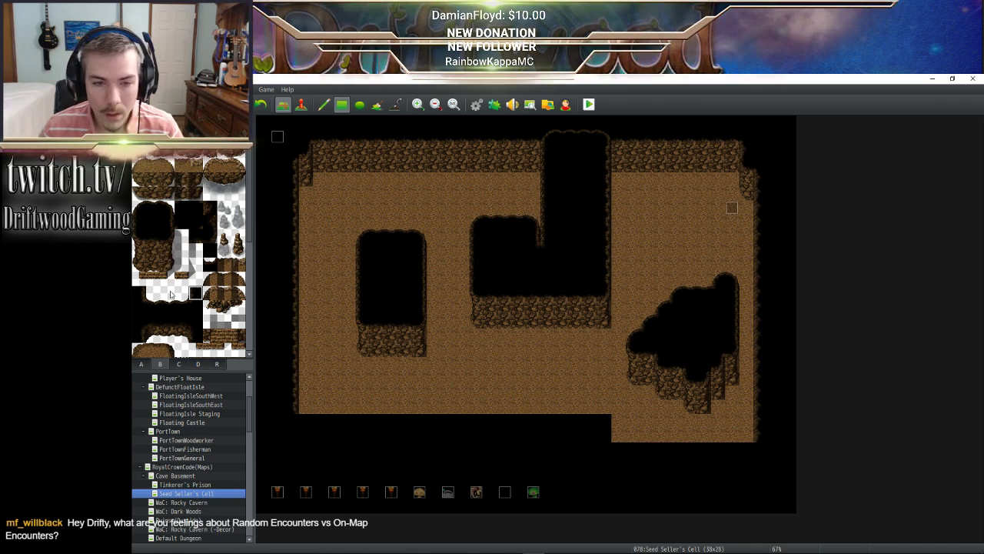
pyautogui.scroll(8, 171, 295)
pyautogui.click(147, 365)
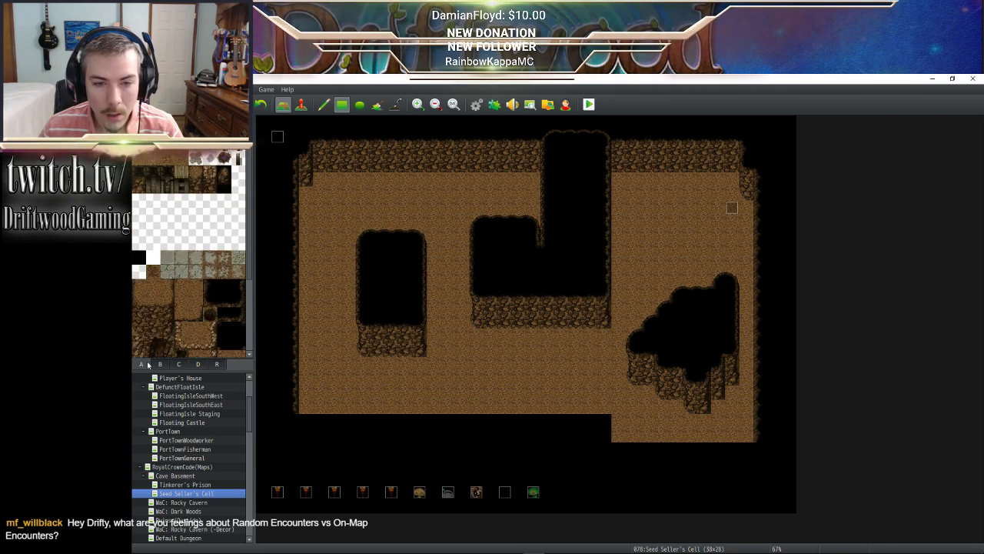
pyautogui.scroll(1, 217, 308)
pyautogui.scroll(-1, 208, 314)
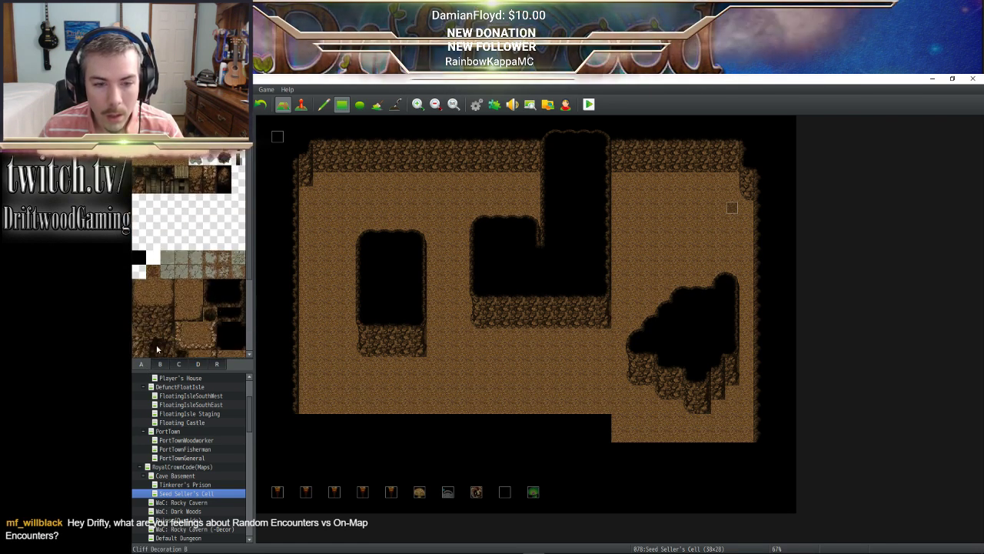
pyautogui.click(159, 365)
pyautogui.scroll(2, 156, 215)
pyautogui.scroll(3, 151, 211)
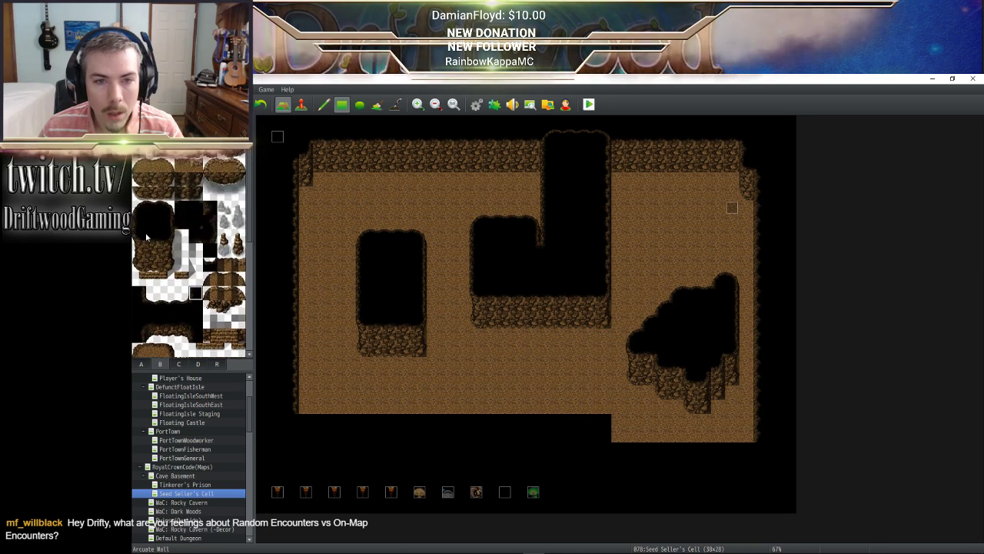
pyautogui.scroll(-1, 186, 207)
pyautogui.scroll(-5, 209, 217)
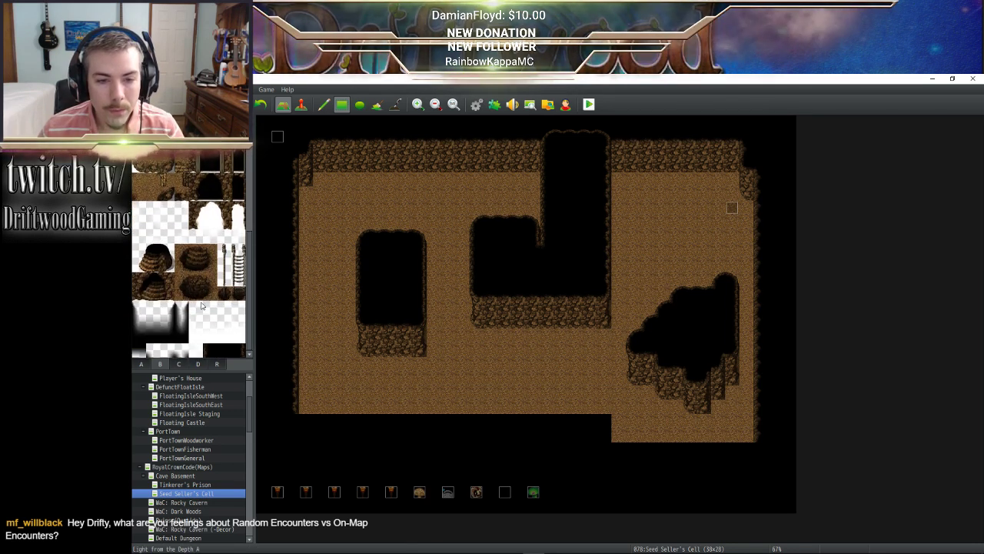
# Build the rounded south-east corner of the outer wall on row 22 at columns 34 and 35
pyautogui.scroll(6, 201, 303)
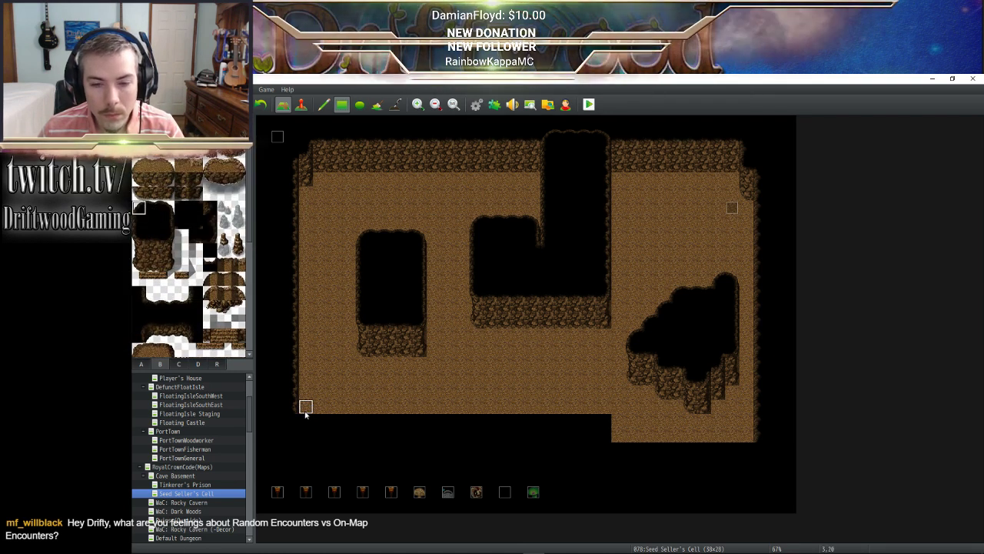
pyautogui.click(167, 208)
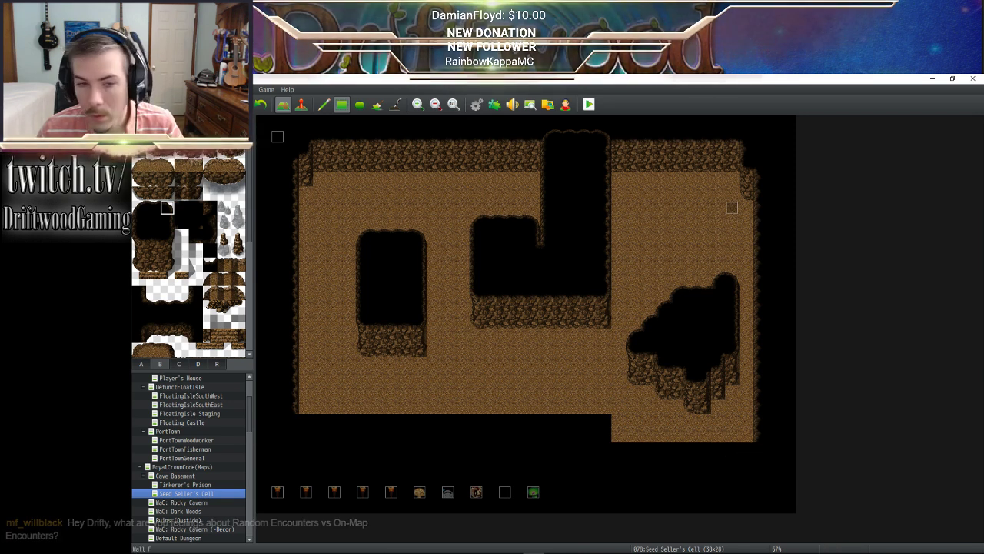
pyautogui.click(157, 214)
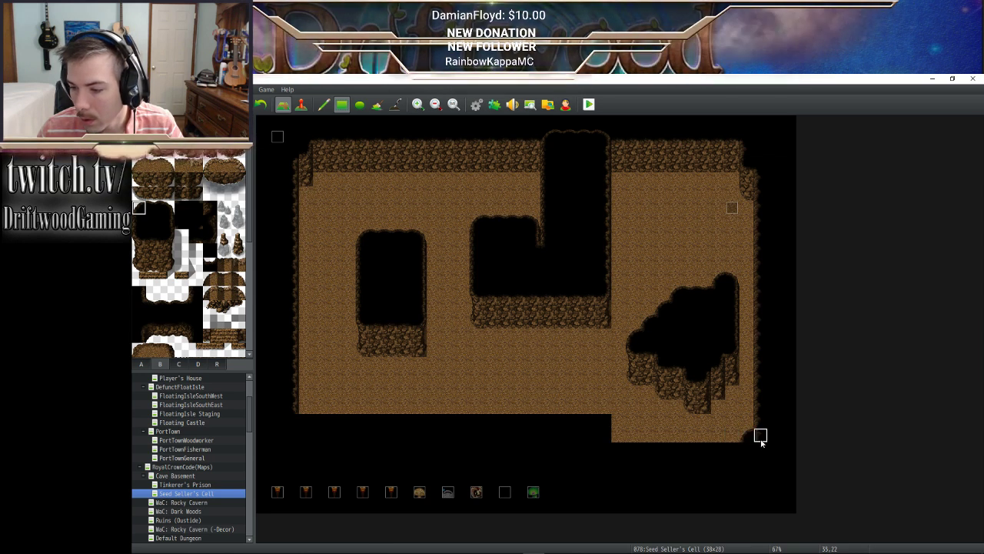
pyautogui.click(181, 208)
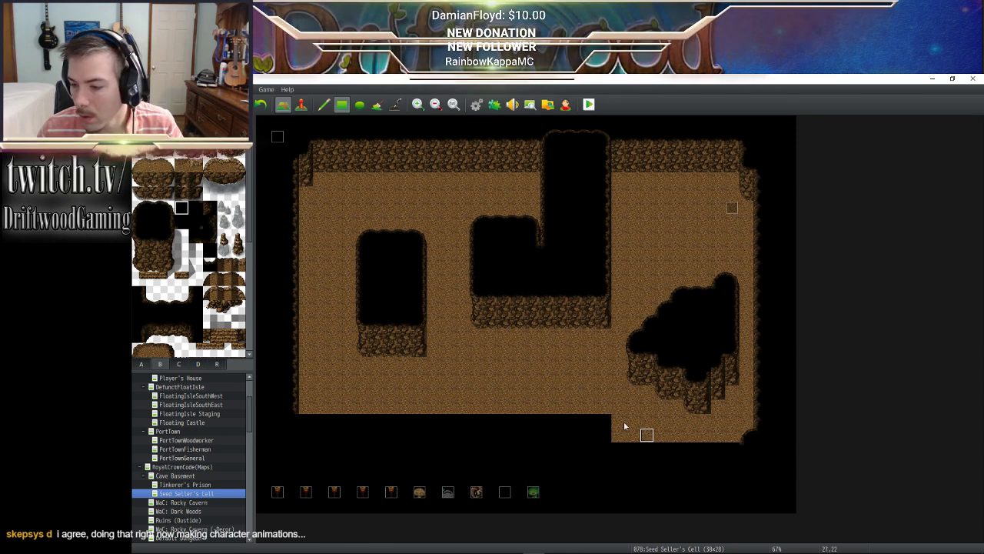
# Extend the floor to row 23 across columns 25 to 33 and line that row with wall-top edge pieces
pyautogui.click(151, 206)
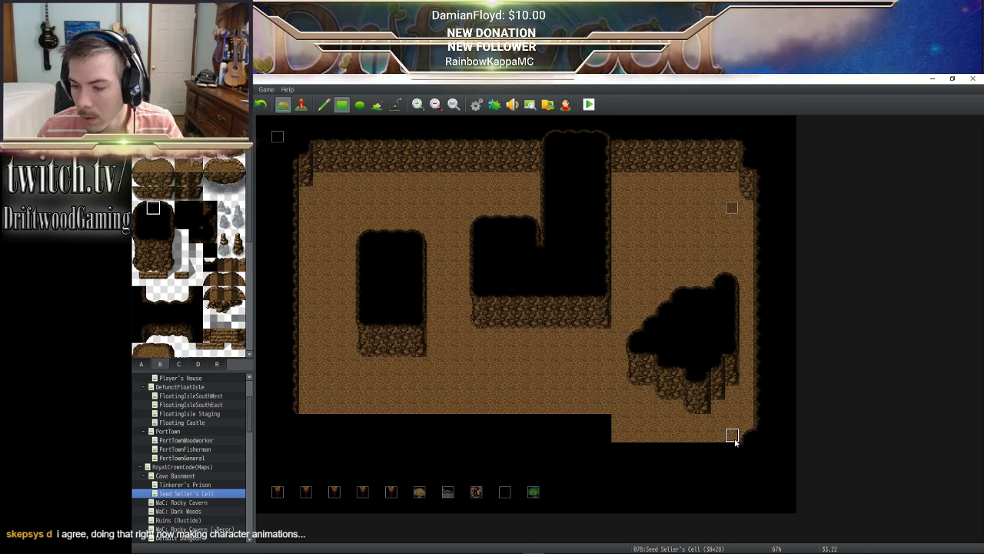
pyautogui.moveTo(730, 447); pyautogui.dragTo(618, 448)
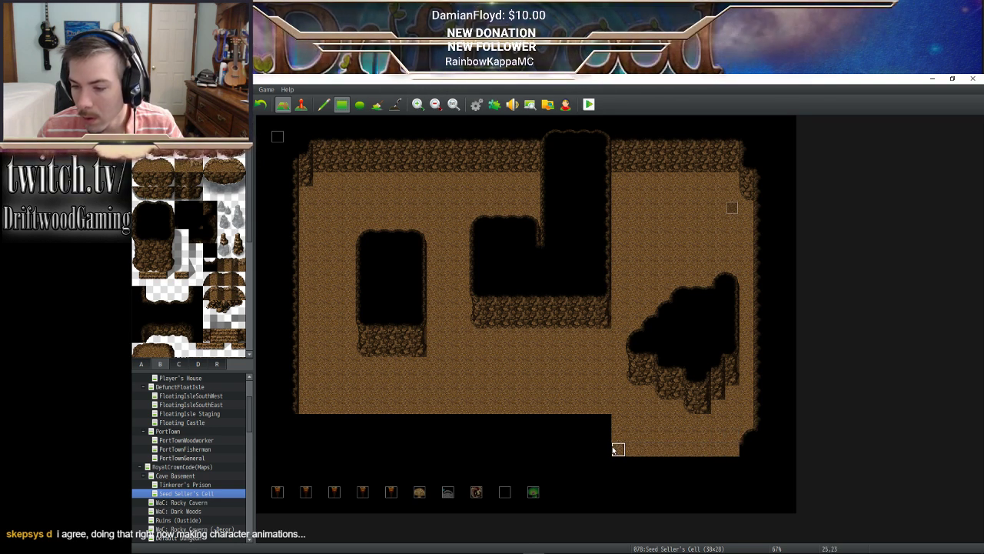
pyautogui.moveTo(731, 453); pyautogui.dragTo(624, 450)
# Extend the floor along row 21 west to column 2 and build the rounded south-west wall corner at columns 2 and 3
pyautogui.moveTo(617, 415); pyautogui.dragTo(290, 420)
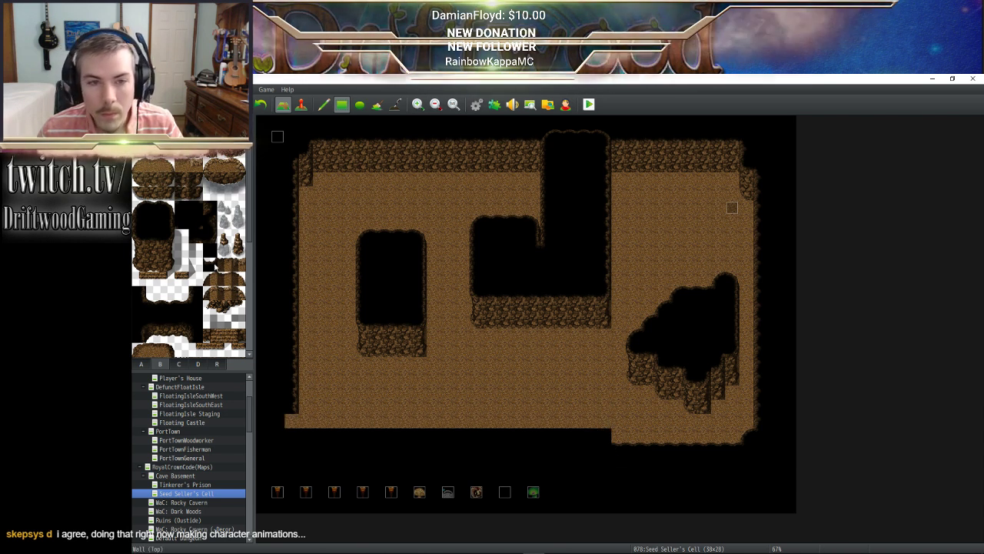
pyautogui.click(139, 208)
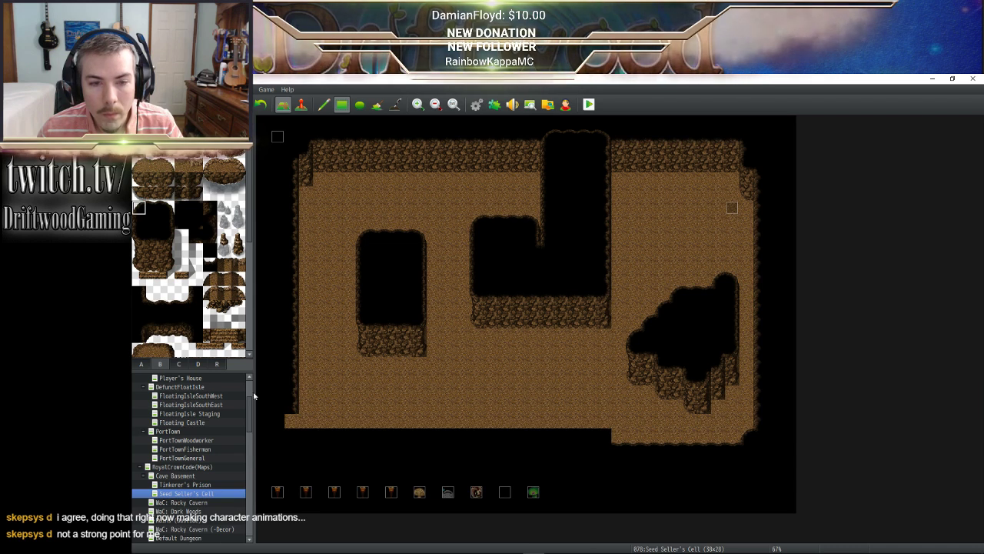
pyautogui.hotkey('ctrl', 'z')
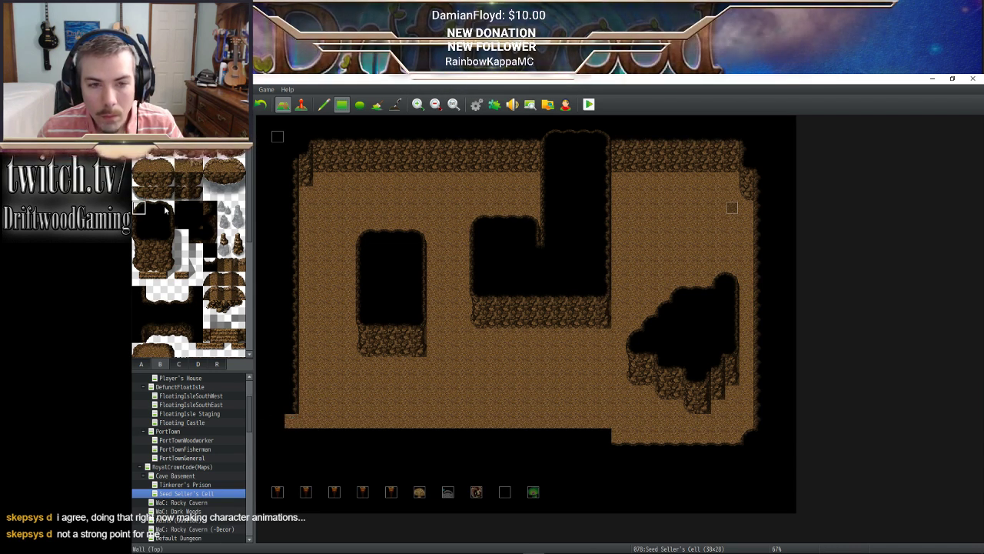
pyautogui.click(167, 208)
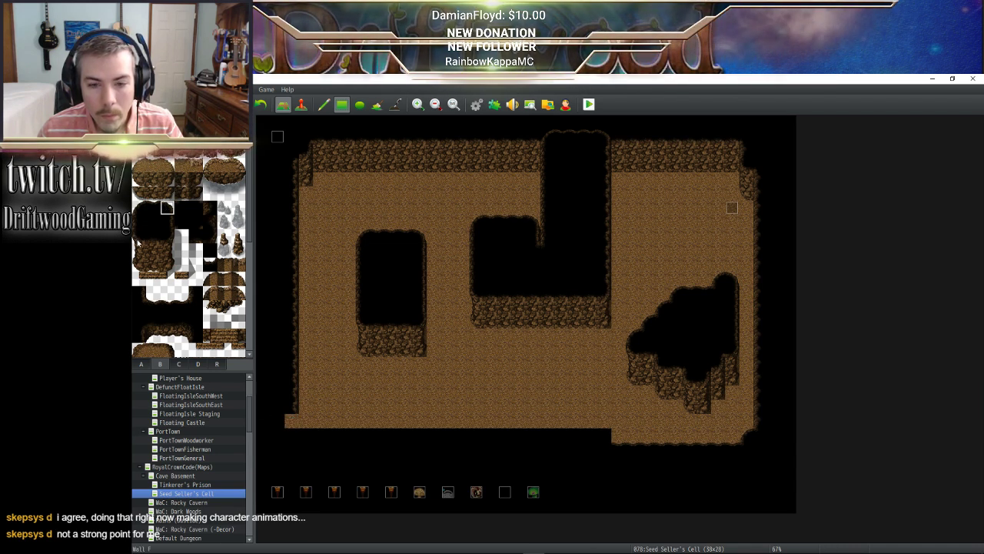
pyautogui.click(292, 421)
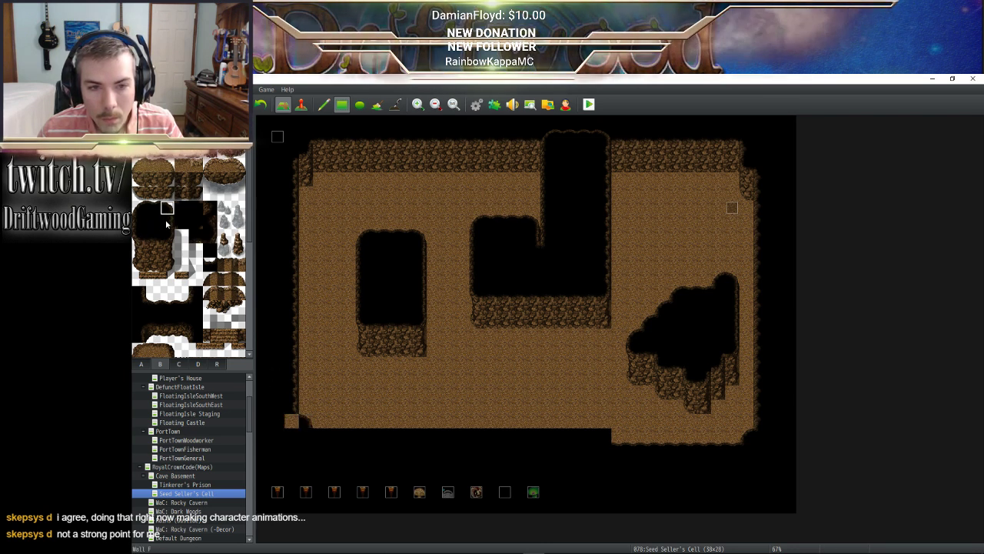
pyautogui.click(166, 222)
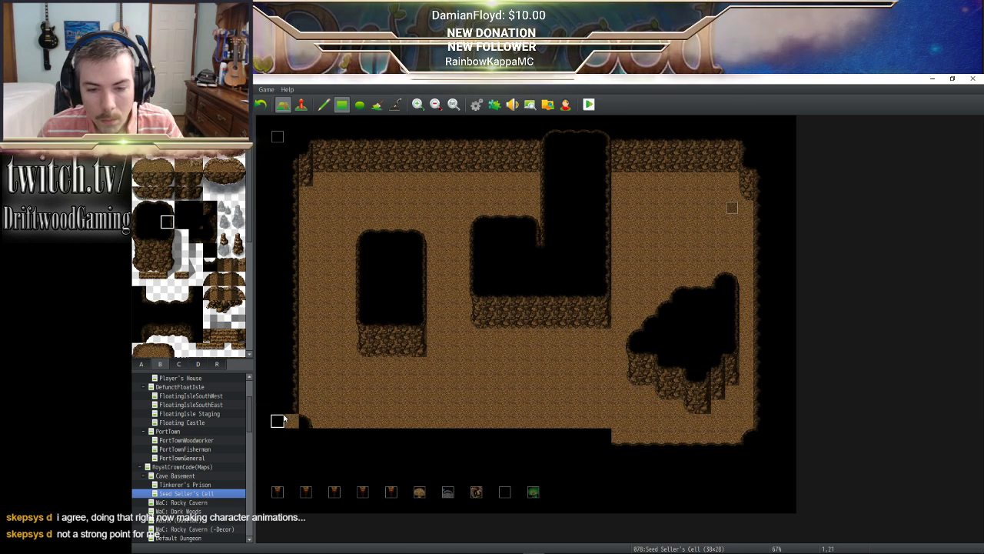
pyautogui.click(196, 208)
pyautogui.click(305, 422)
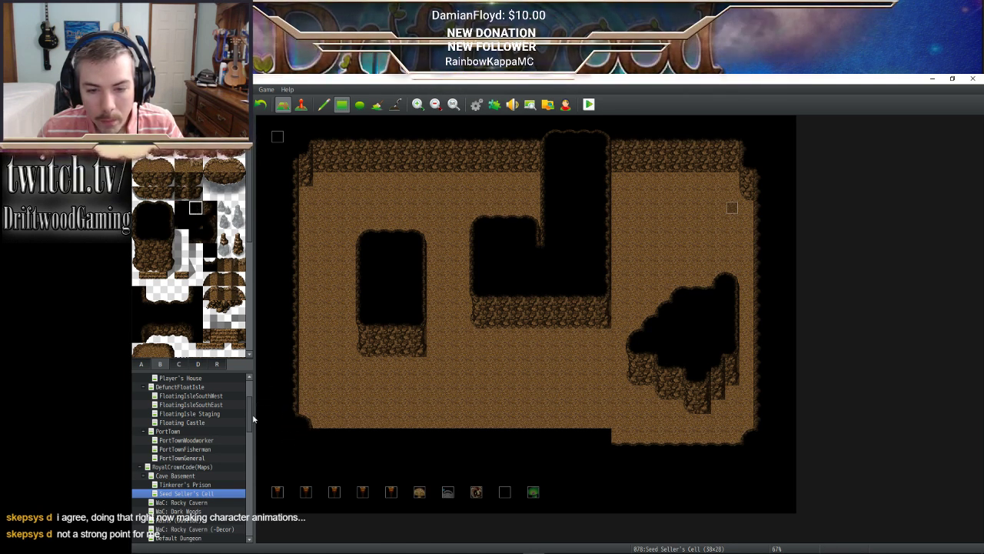
# Extend the floor along row 22 across columns 4 to 24 and line columns 4 to 17 with wall-top edge pieces
pyautogui.click(153, 208)
pyautogui.click(320, 423)
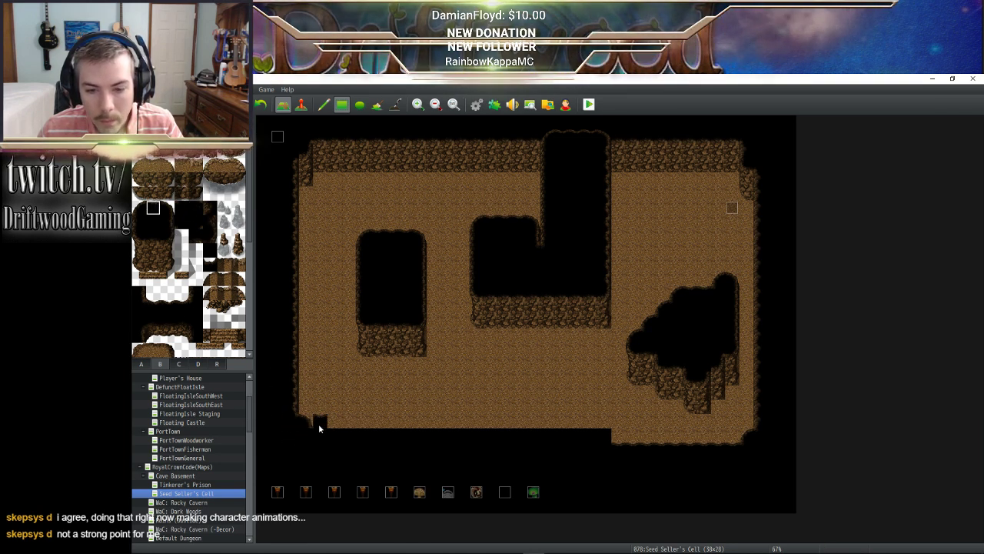
pyautogui.hotkey('ctrl', 'z')
pyautogui.rightClick(320, 434)
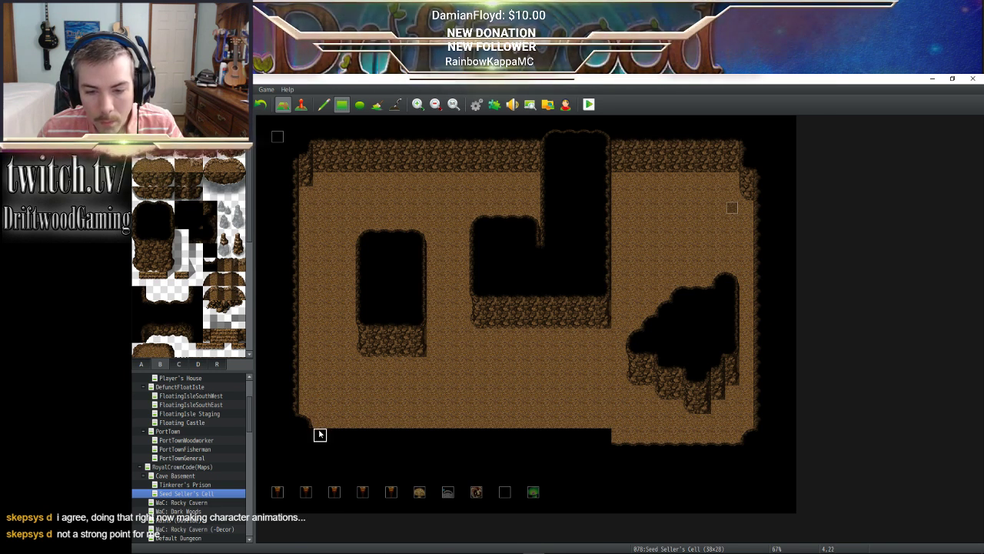
pyautogui.moveTo(320, 434); pyautogui.dragTo(623, 429)
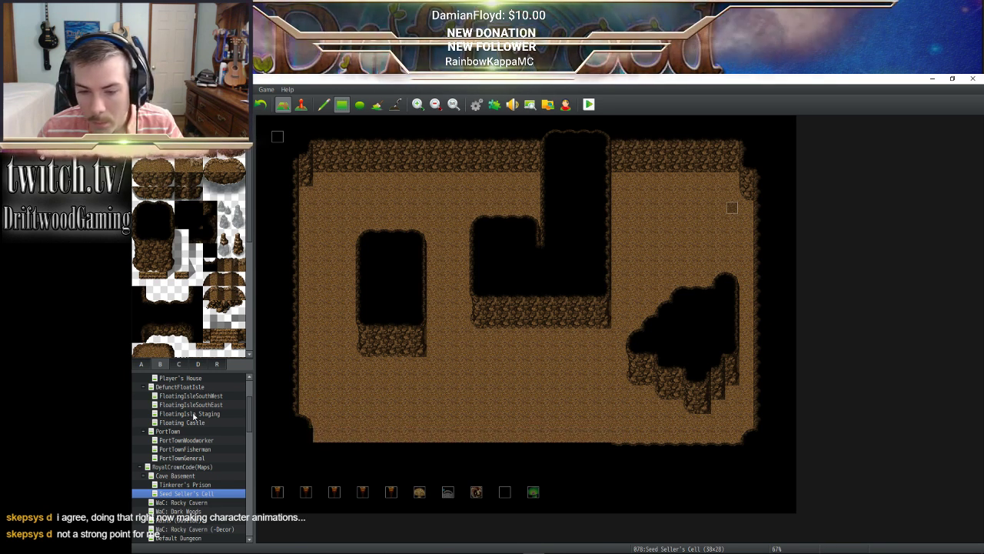
pyautogui.click(153, 207)
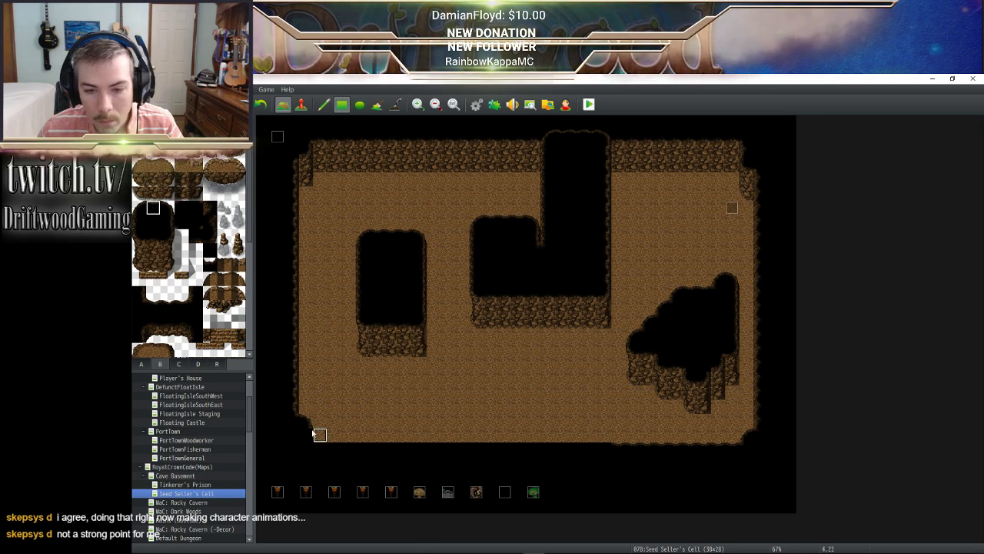
pyautogui.moveTo(315, 434); pyautogui.dragTo(498, 437)
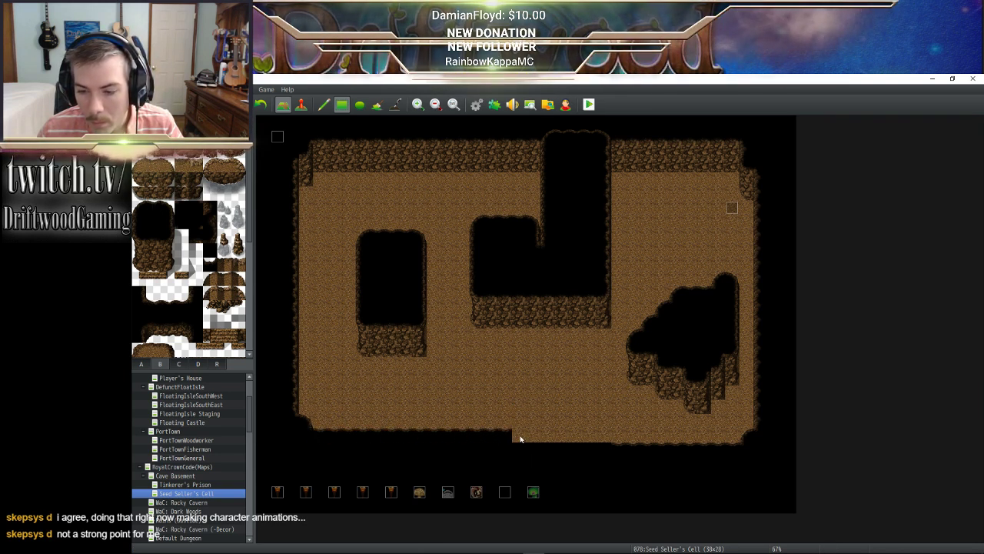
# Paint a stepped black wall outcrop rising from the room's south side over columns 18 to 23, up to row 18
pyautogui.click(520, 437)
pyautogui.click(534, 407)
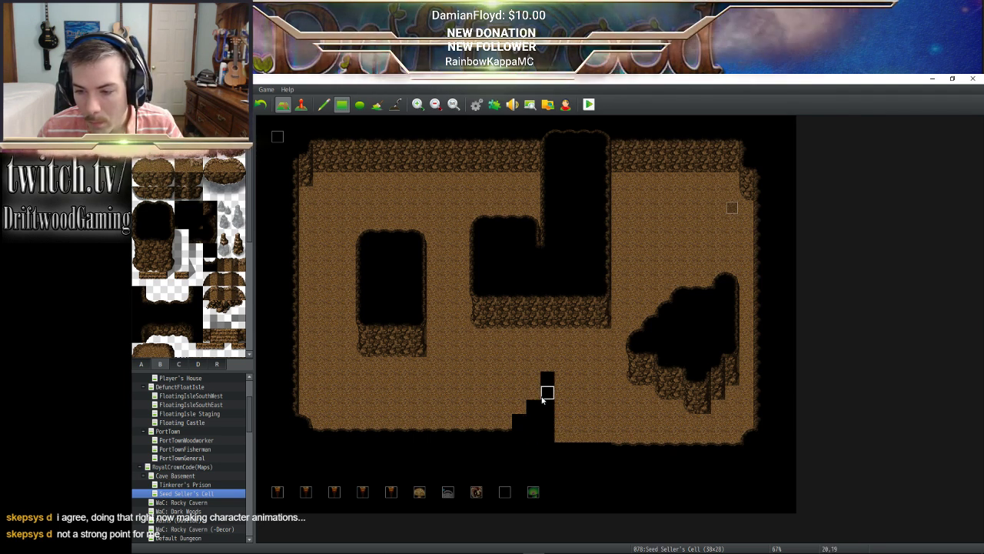
pyautogui.moveTo(547, 392)
pyautogui.mouseDown()
pyautogui.moveTo(560, 391)
pyautogui.moveTo(560, 414)
pyautogui.moveTo(558, 374)
pyautogui.moveTo(558, 382)
pyautogui.mouseUp()
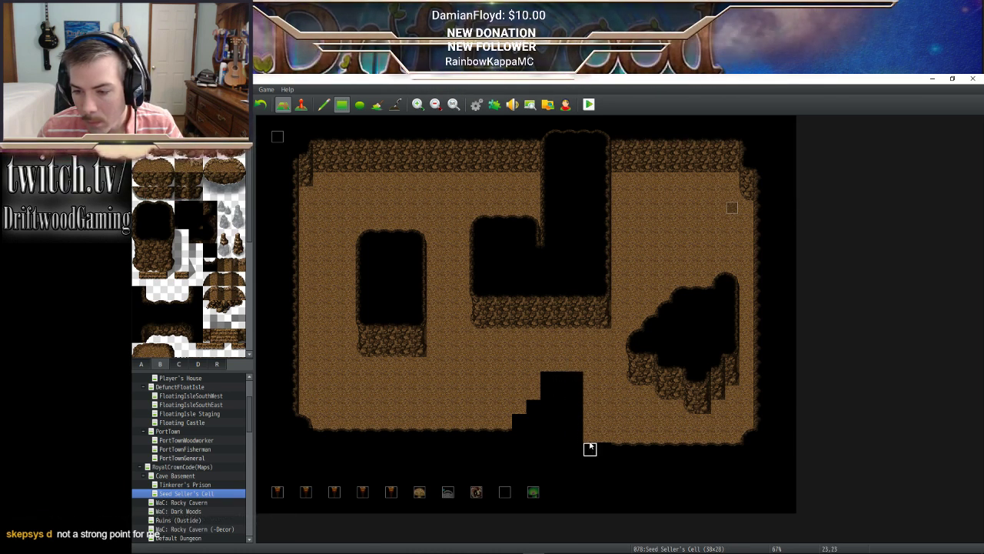
pyautogui.moveTo(589, 449); pyautogui.dragTo(583, 420)
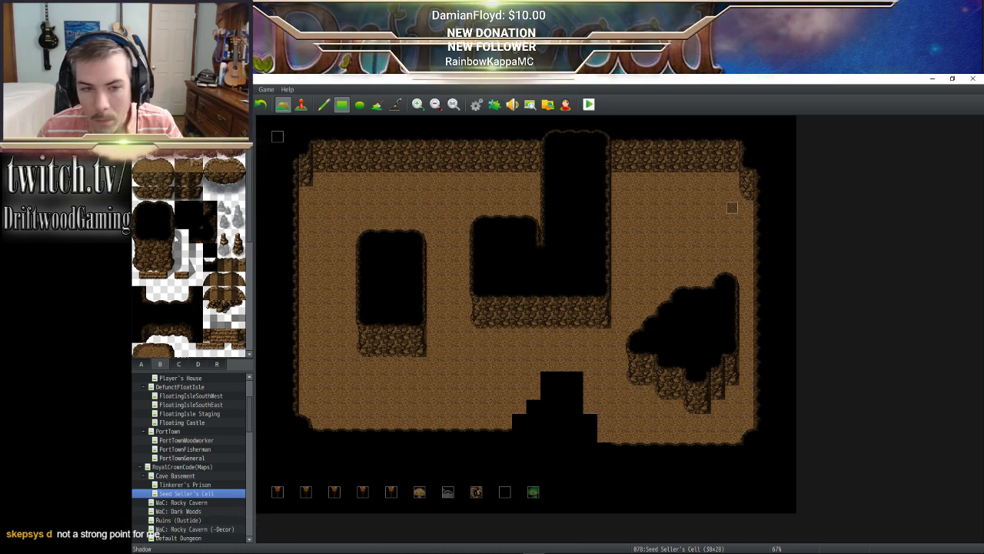
# Round off the south outcrop's stepped sides and its row 17 peak with wall-top corner and edge pieces
pyautogui.click(163, 208)
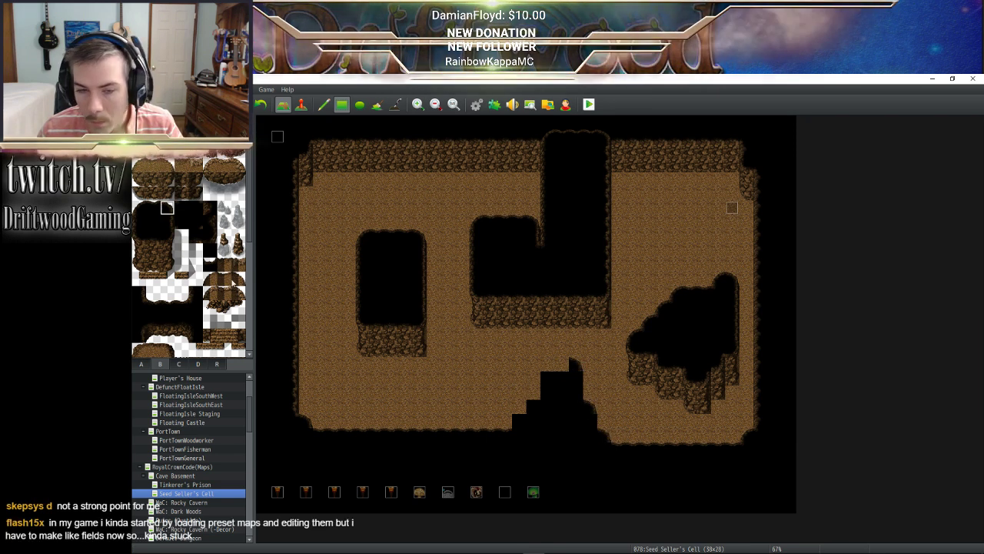
pyautogui.click(143, 209)
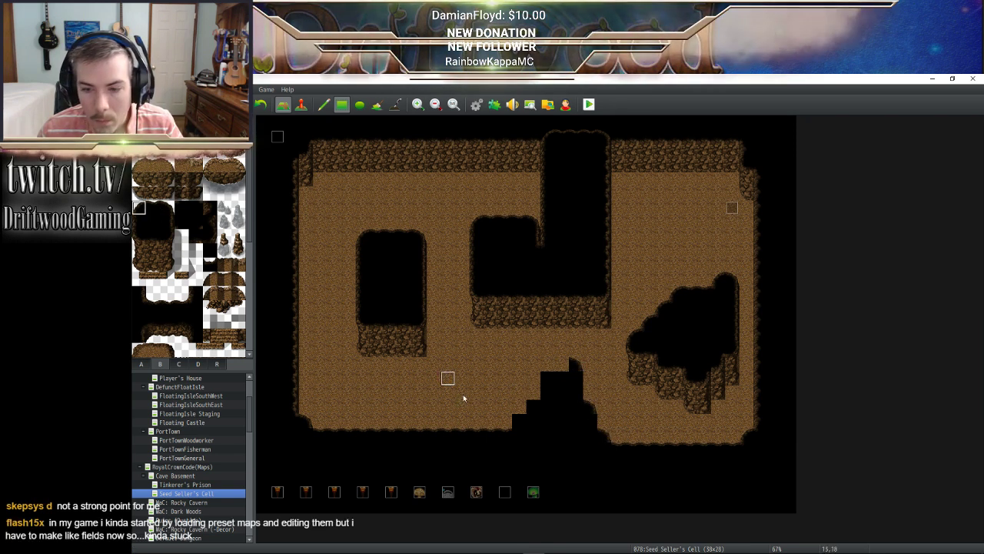
pyautogui.click(560, 367)
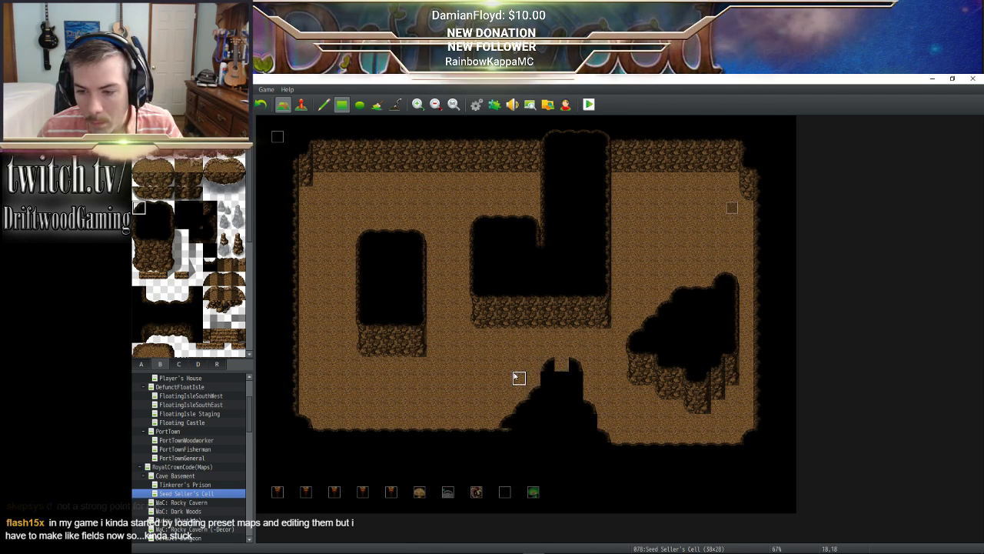
pyautogui.click(140, 220)
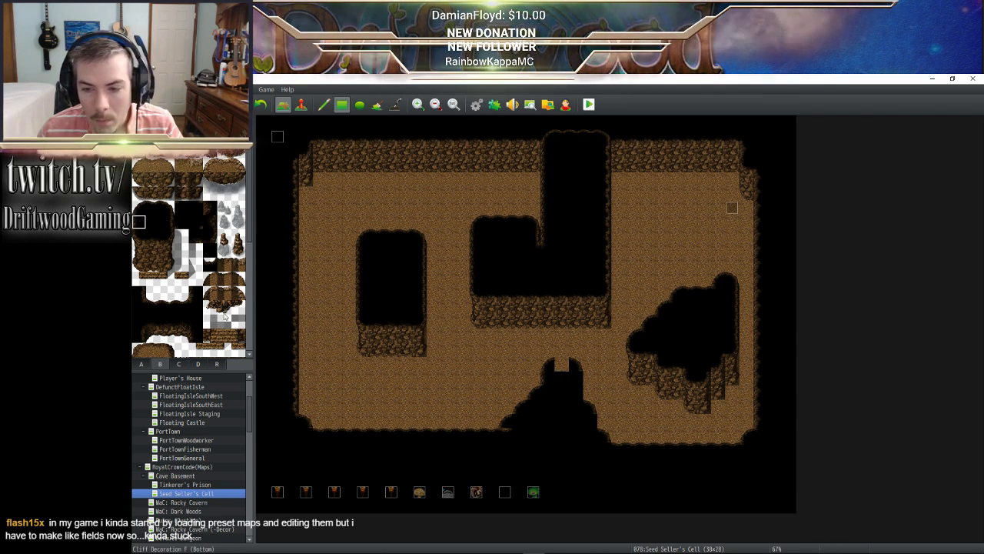
pyautogui.click(182, 208)
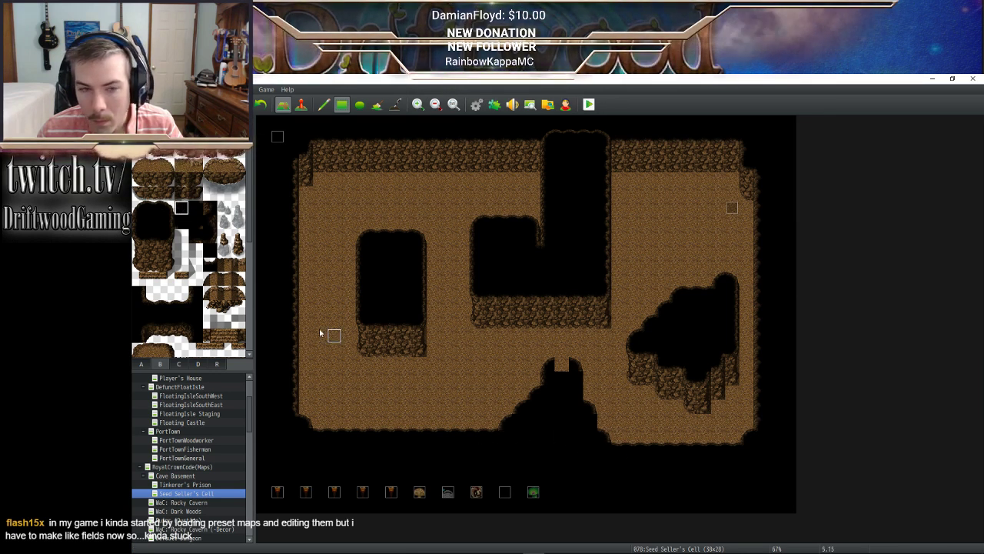
pyautogui.click(169, 223)
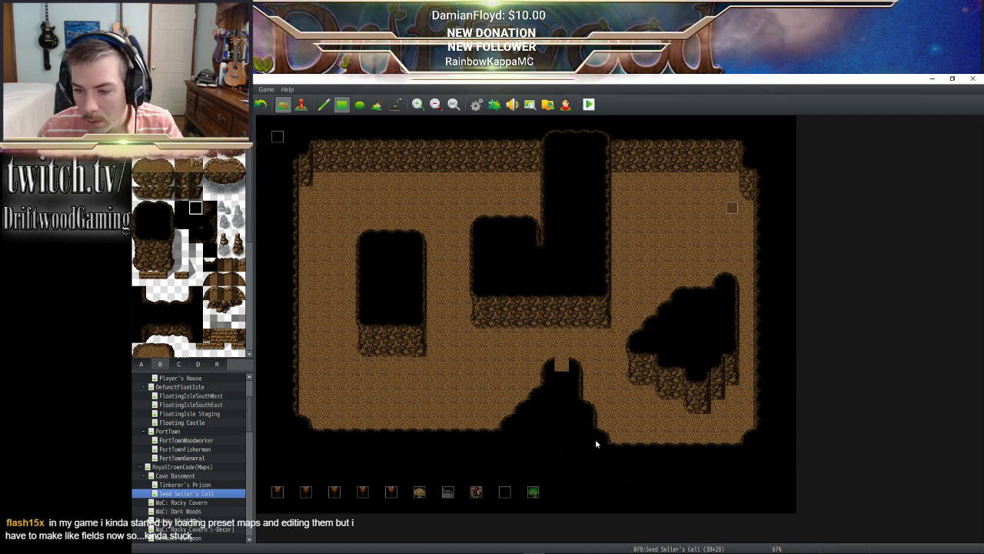
pyautogui.click(155, 208)
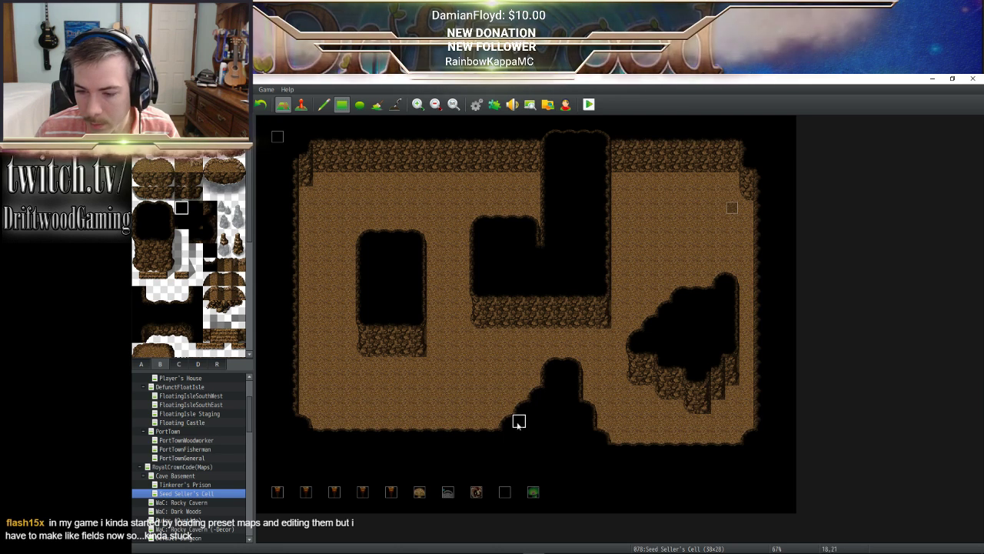
pyautogui.click(198, 211)
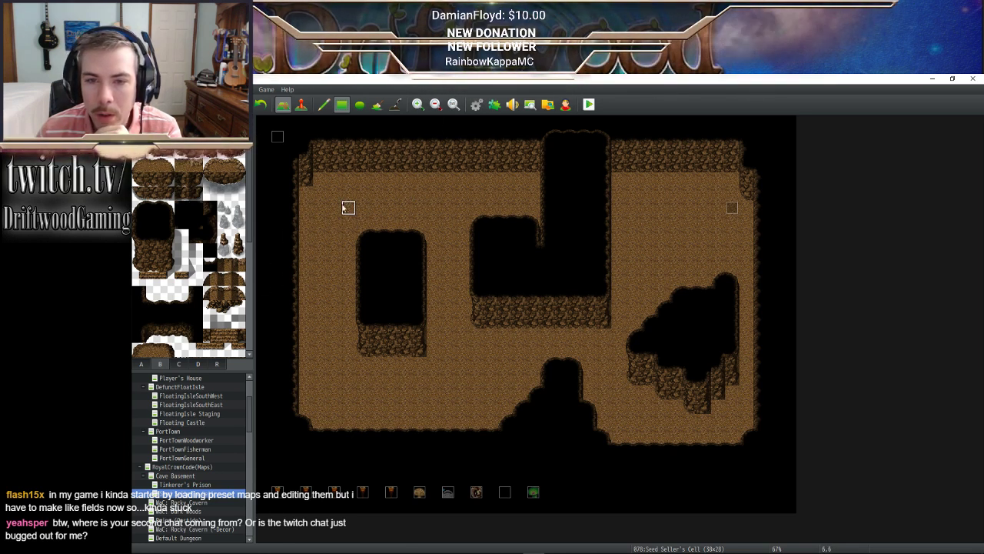
# Copy the 5-by-5 tile block from the room's north-west corner and stamp it diagonally inward to form a stepped corner
pyautogui.moveTo(294, 152); pyautogui.dragTo(349, 207, button='right')
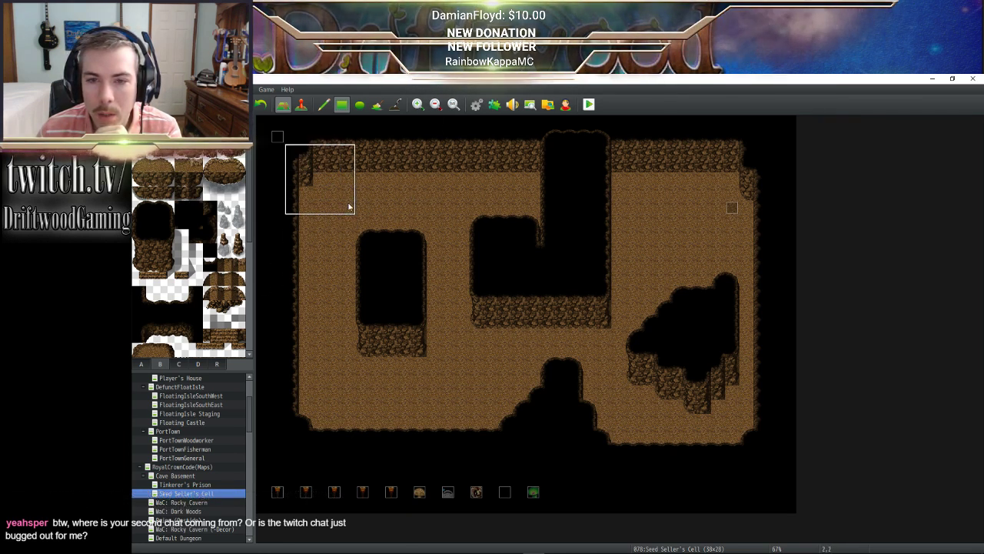
pyautogui.rightClick(301, 151)
pyautogui.moveTo(277, 136); pyautogui.dragTo(337, 194, button='right')
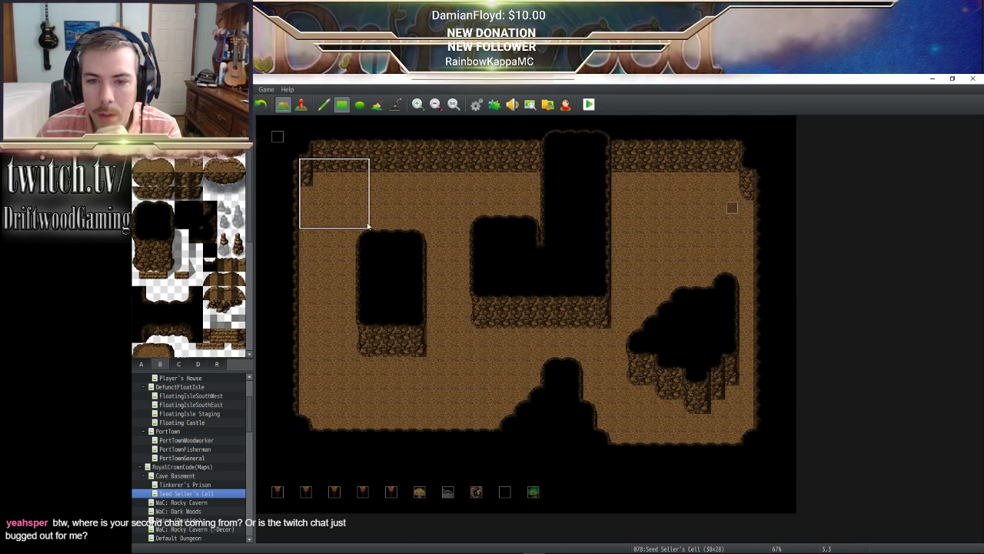
pyautogui.moveTo(368, 231)
pyautogui.mouseDown()
pyautogui.moveTo(306, 157)
pyautogui.moveTo(303, 137)
pyautogui.moveTo(286, 137)
pyautogui.moveTo(343, 135)
pyautogui.moveTo(294, 136)
pyautogui.moveTo(321, 176)
pyautogui.moveTo(299, 197)
pyautogui.moveTo(300, 236)
pyautogui.moveTo(320, 176)
pyautogui.moveTo(321, 126)
pyautogui.moveTo(366, 167)
pyautogui.moveTo(391, 140)
pyautogui.moveTo(408, 149)
pyautogui.moveTo(376, 193)
pyautogui.moveTo(382, 261)
pyautogui.moveTo(391, 209)
pyautogui.moveTo(345, 233)
pyautogui.moveTo(391, 264)
pyautogui.moveTo(393, 234)
pyautogui.mouseUp()
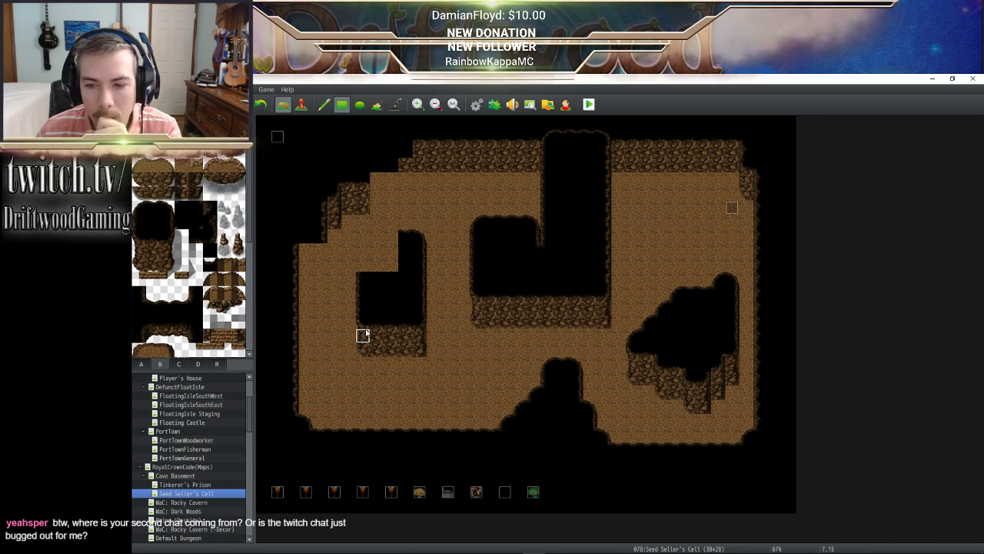
# Rebuild the west pillar's broken top with rounded wall-top pieces on row 9, columns 7 to 9, stepping up to its taller east part
pyautogui.click(143, 364)
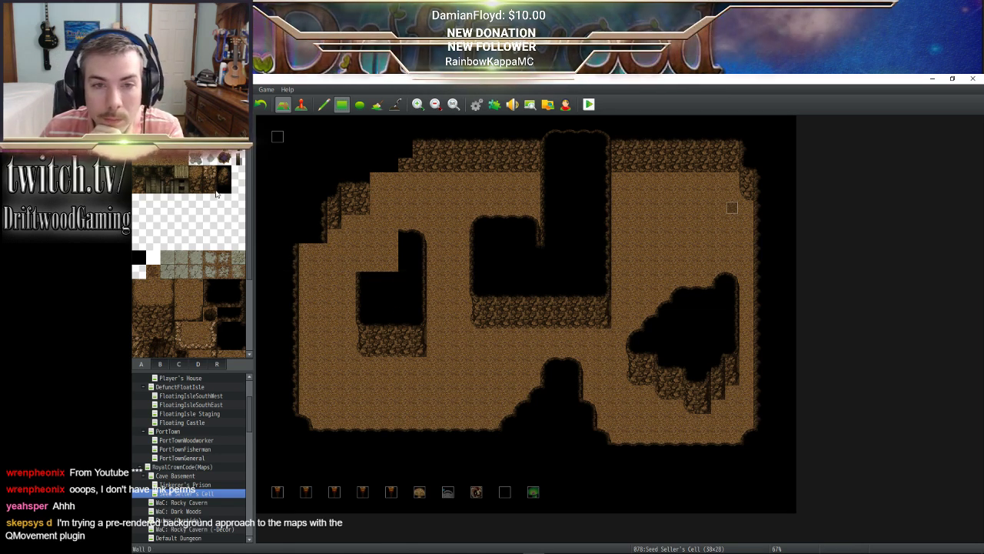
pyautogui.click(212, 301)
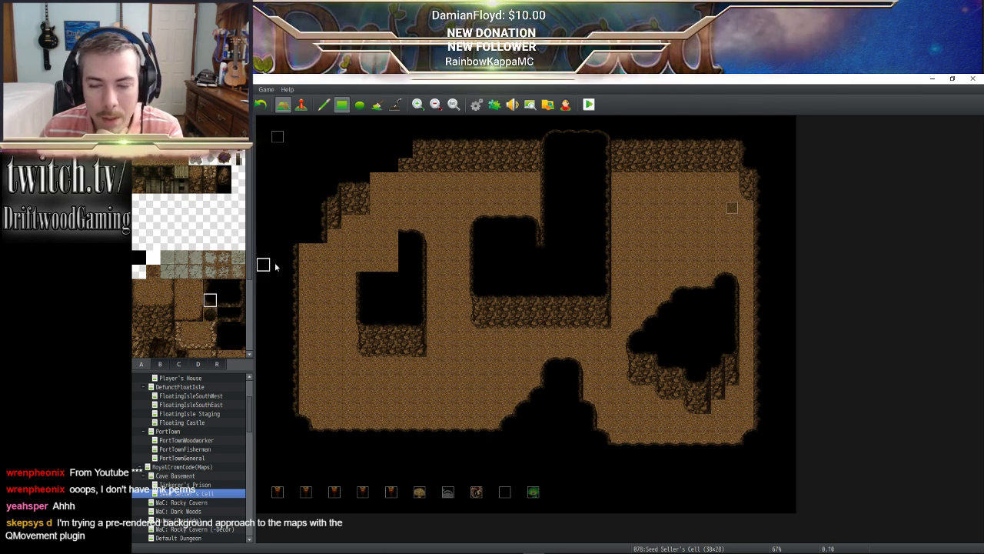
pyautogui.click(210, 286)
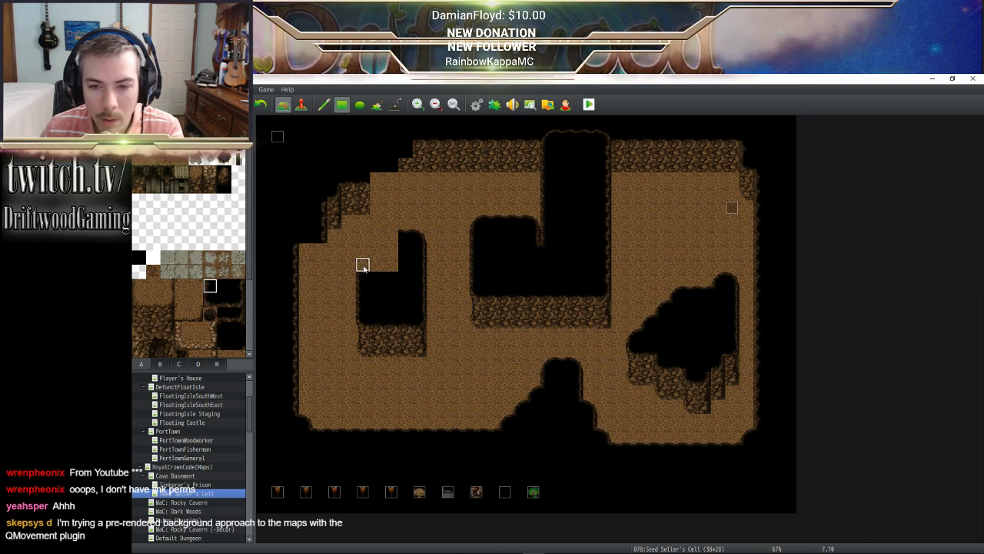
pyautogui.scroll(-5, 243, 304)
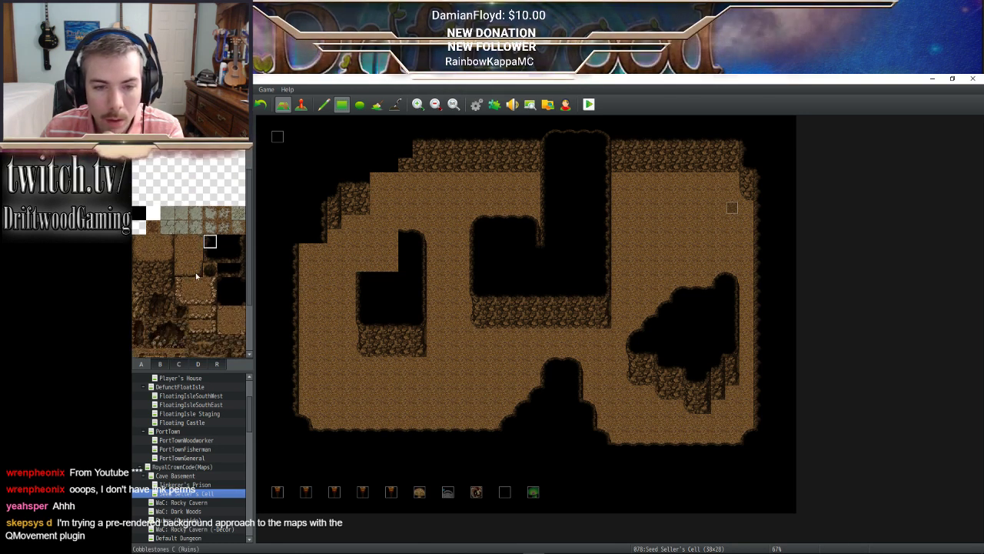
pyautogui.click(161, 365)
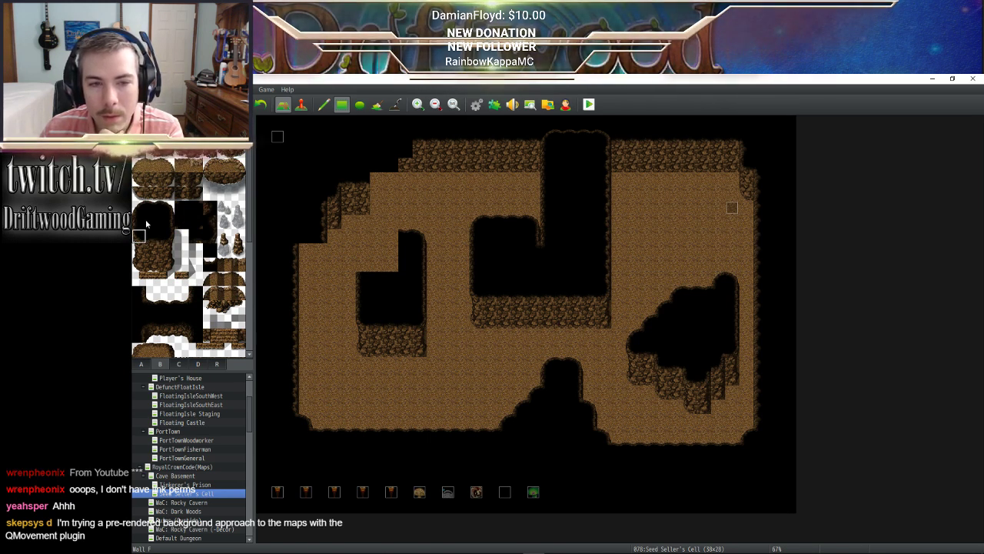
pyautogui.click(363, 250)
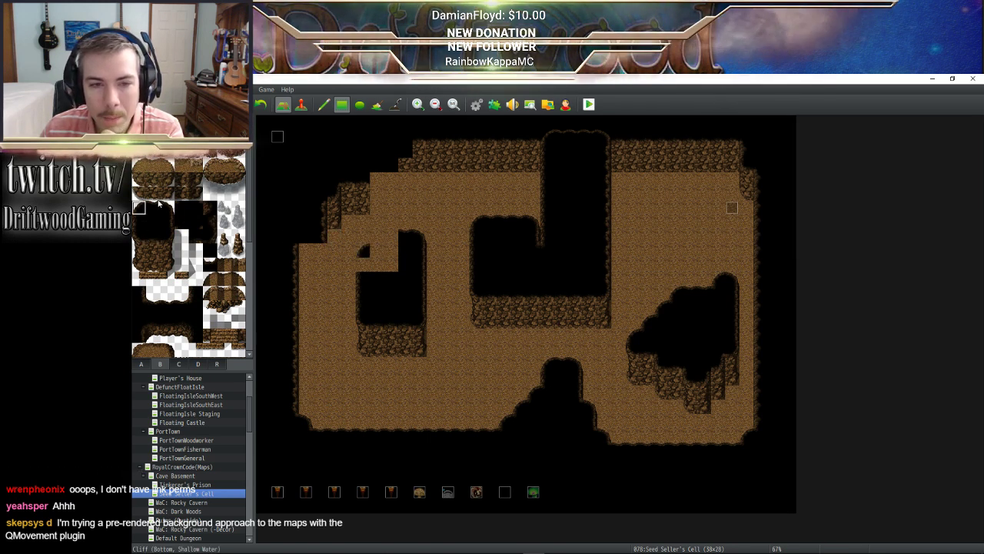
pyautogui.click(153, 208)
pyautogui.click(376, 251)
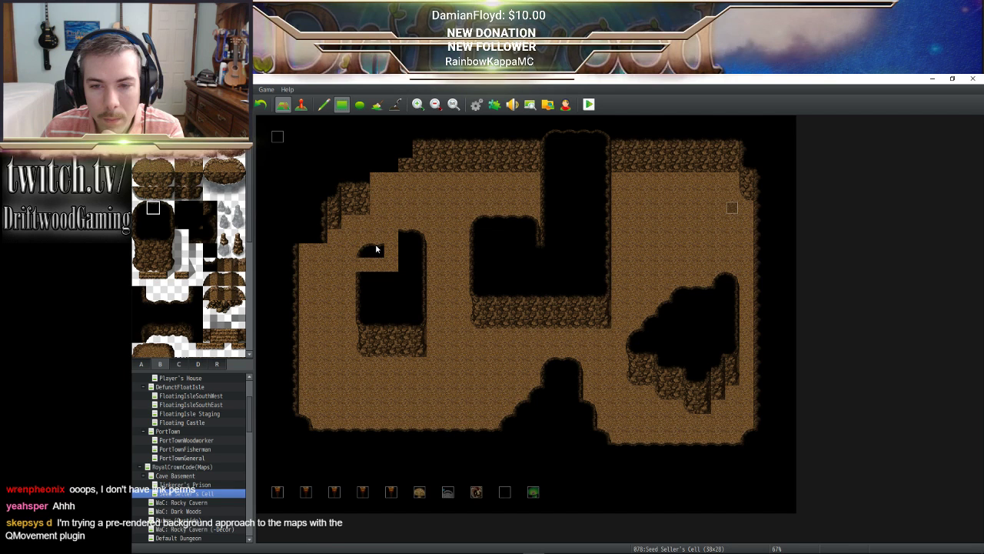
pyautogui.click(138, 207)
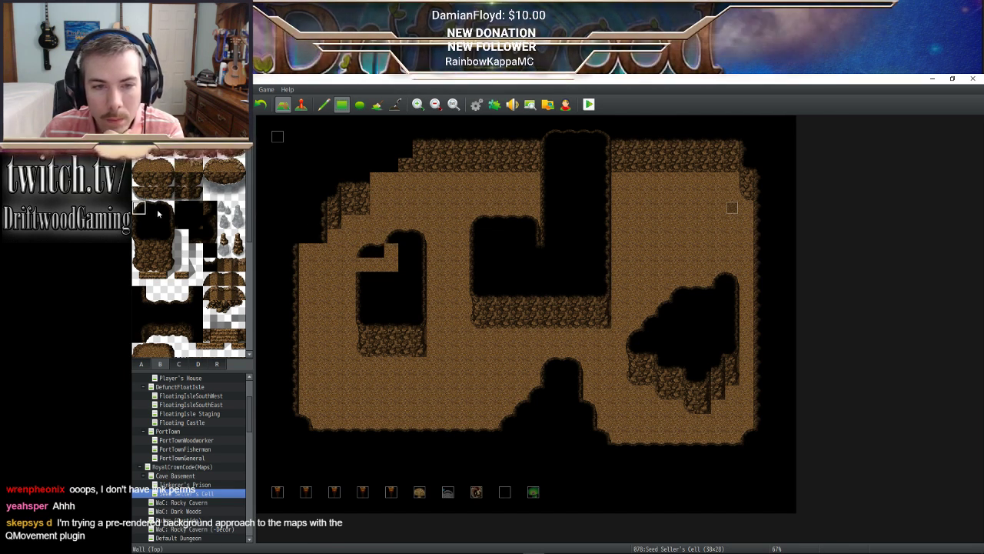
pyautogui.click(182, 207)
pyautogui.click(391, 250)
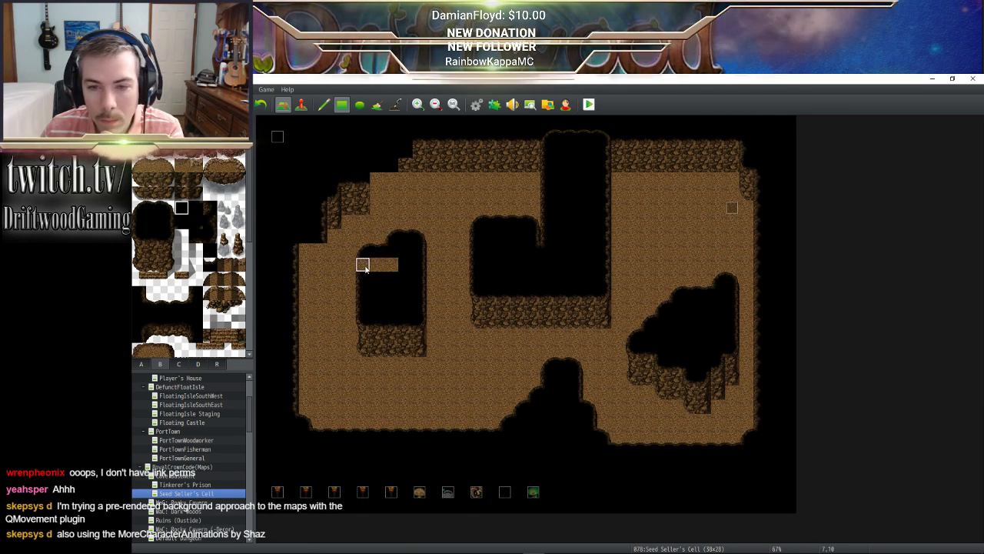
# Close the floor gap on row 10 of the west pillar with a wall side edge and black wall-top tiles
pyautogui.click(138, 222)
pyautogui.click(363, 265)
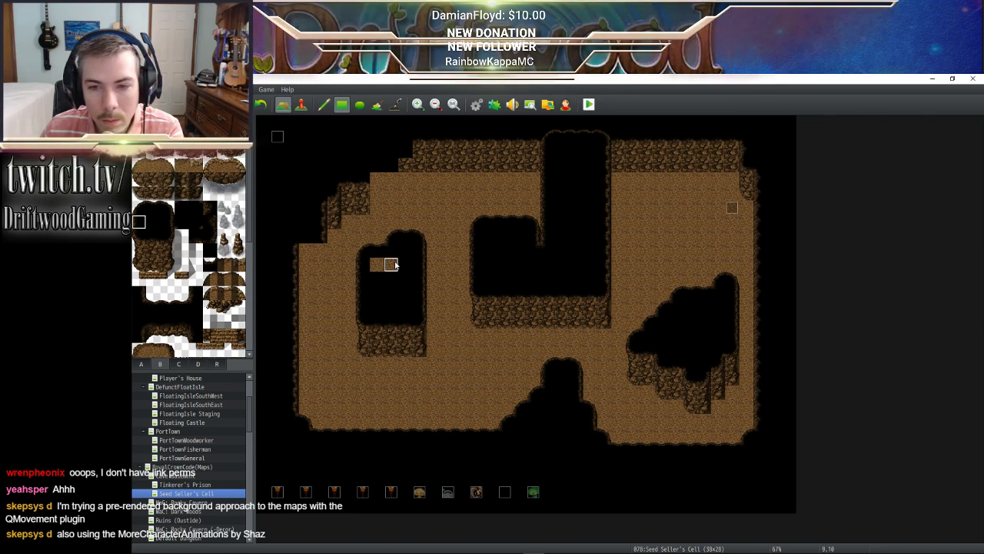
pyautogui.click(155, 222)
pyautogui.click(390, 265)
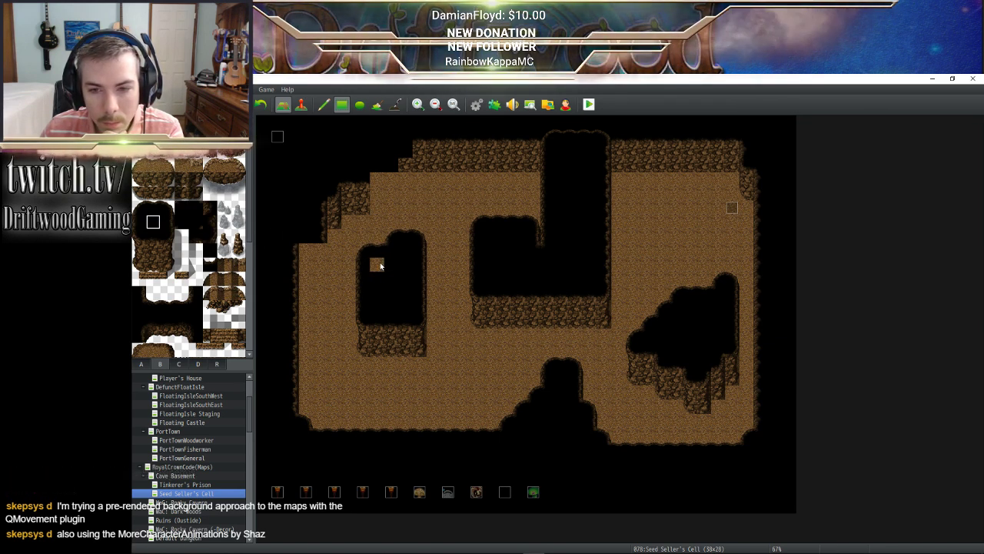
pyautogui.click(379, 265)
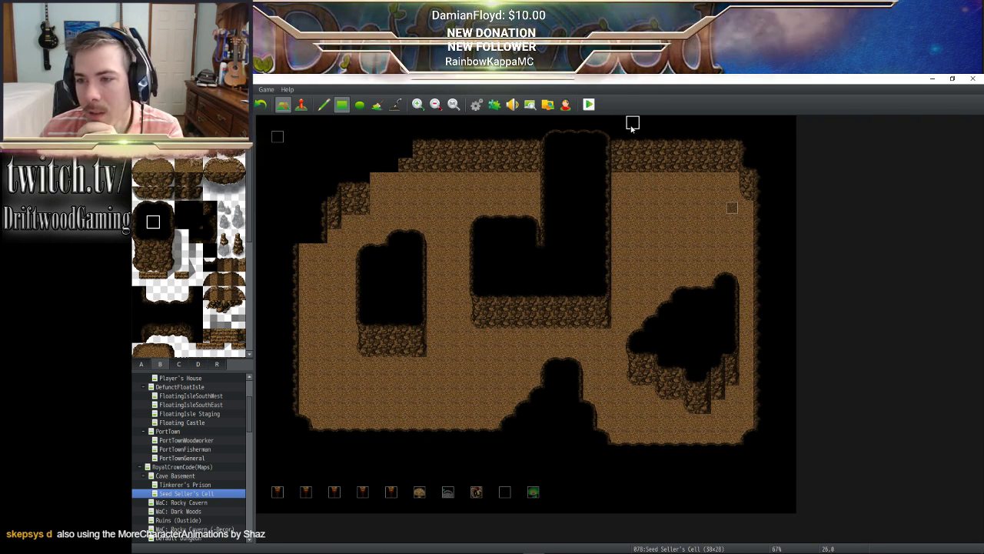
# Lower the top of the central wall block to row 2 over columns 20 to 24 and line it with rounded wall-top pieces
pyautogui.moveTo(618, 139)
pyautogui.mouseDown()
pyautogui.moveTo(535, 140)
pyautogui.moveTo(660, 145)
pyautogui.mouseUp()
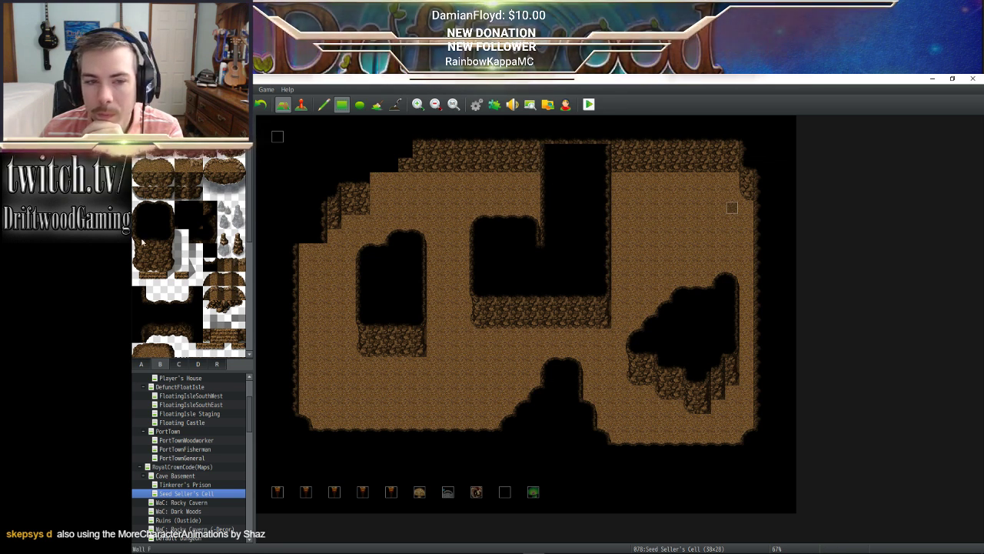
pyautogui.moveTo(621, 149)
pyautogui.mouseDown()
pyautogui.moveTo(547, 152)
pyautogui.moveTo(589, 158)
pyautogui.mouseUp()
pyautogui.click(153, 207)
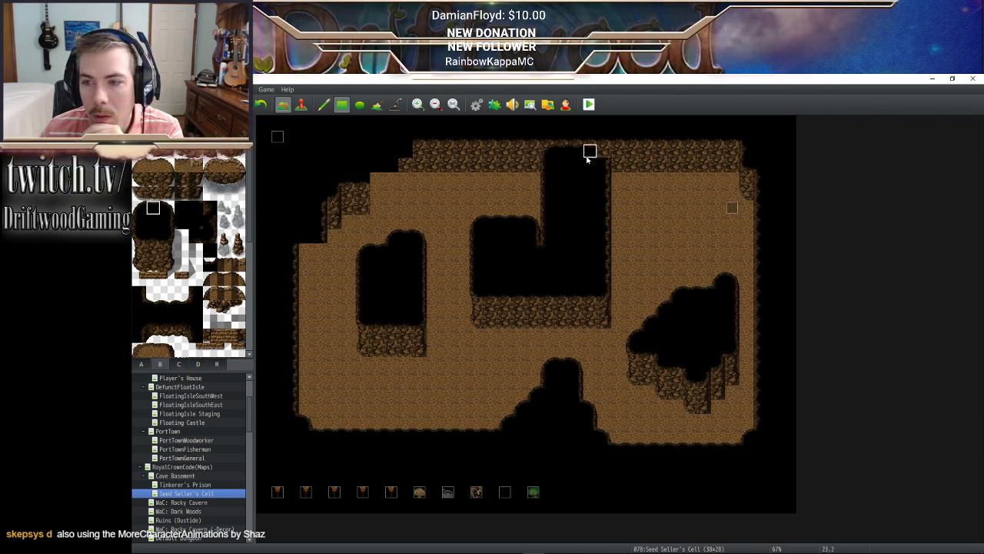
pyautogui.click(167, 209)
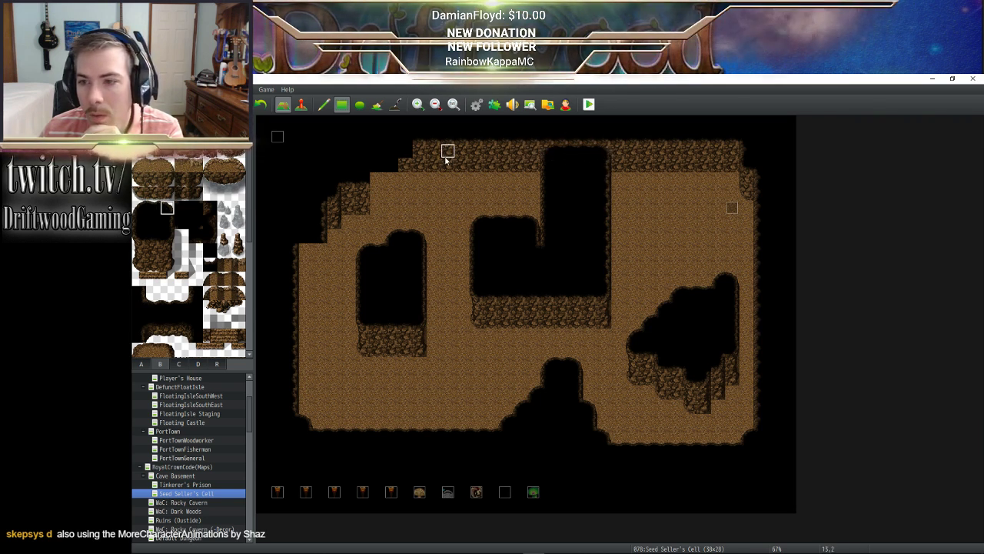
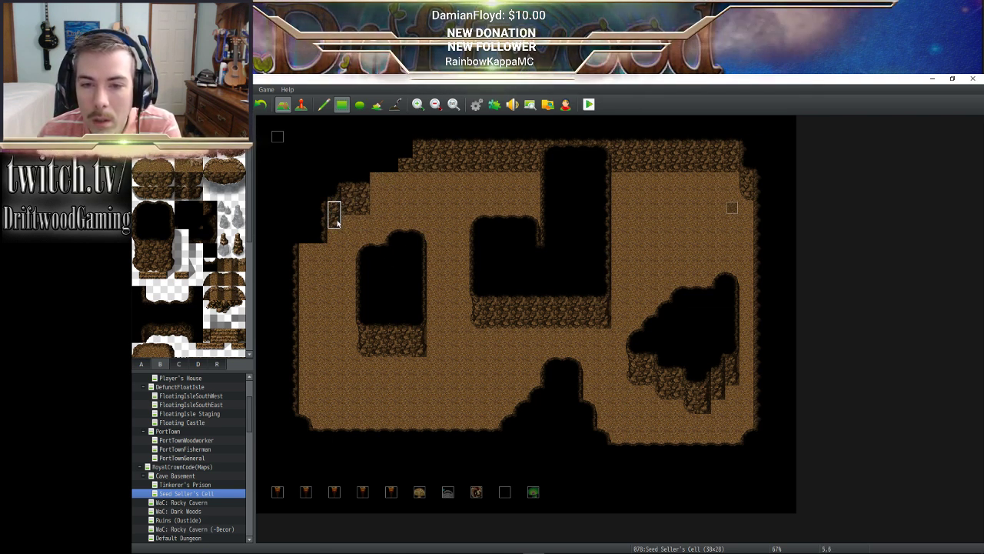
# Fill the north-west wall steps at columns 3, 8 and 9 with two-tile-high rock wall-face pieces
pyautogui.click(309, 264)
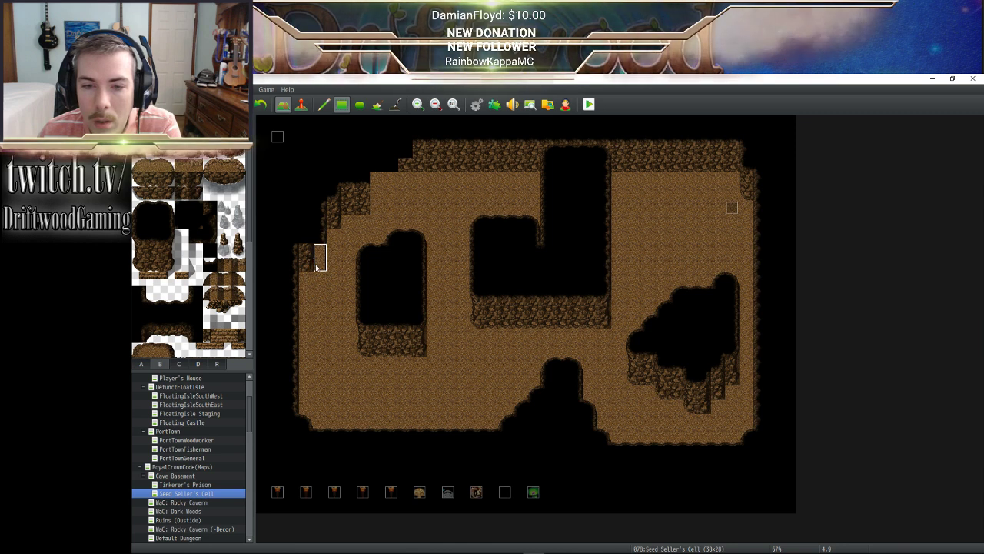
pyautogui.click(377, 190)
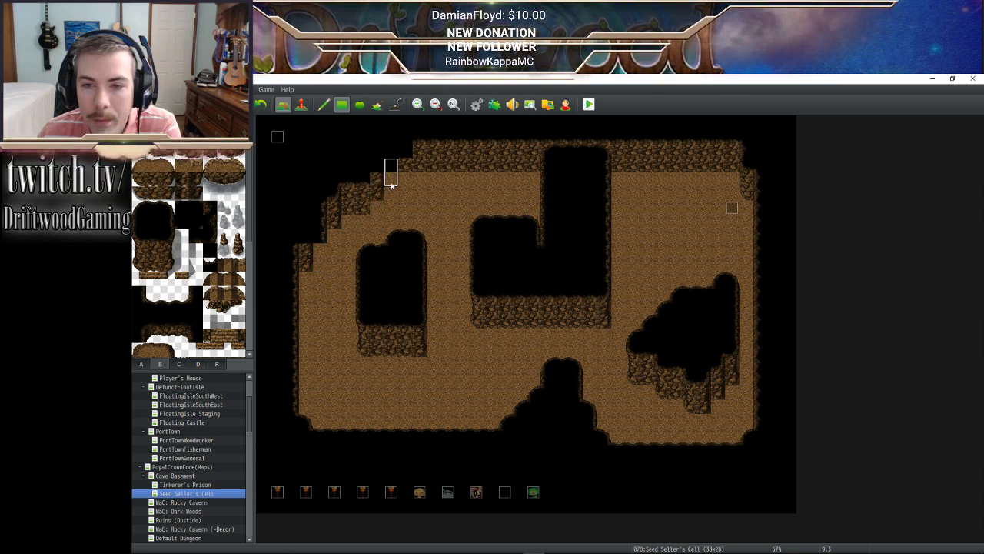
pyautogui.click(393, 192)
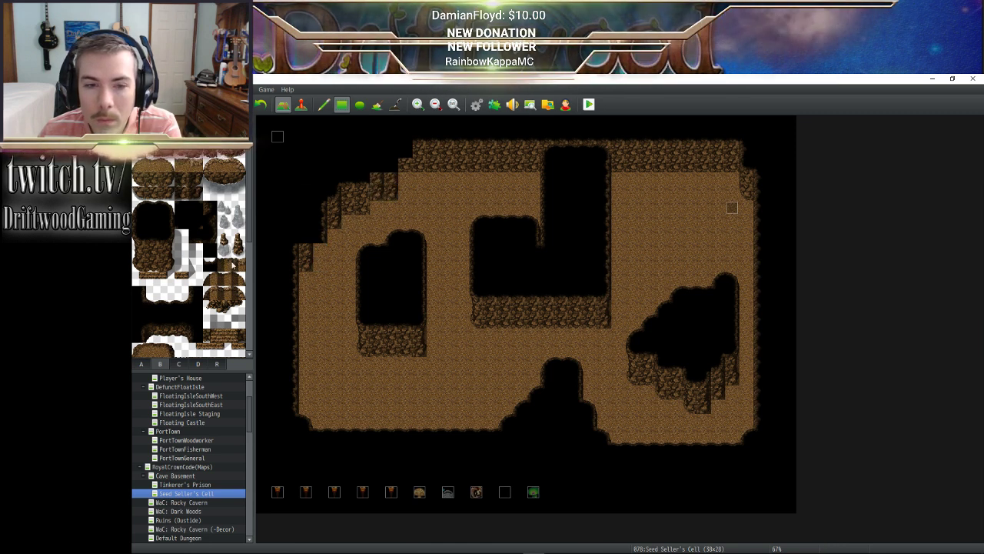
pyautogui.moveTo(154, 250); pyautogui.dragTo(155, 264)
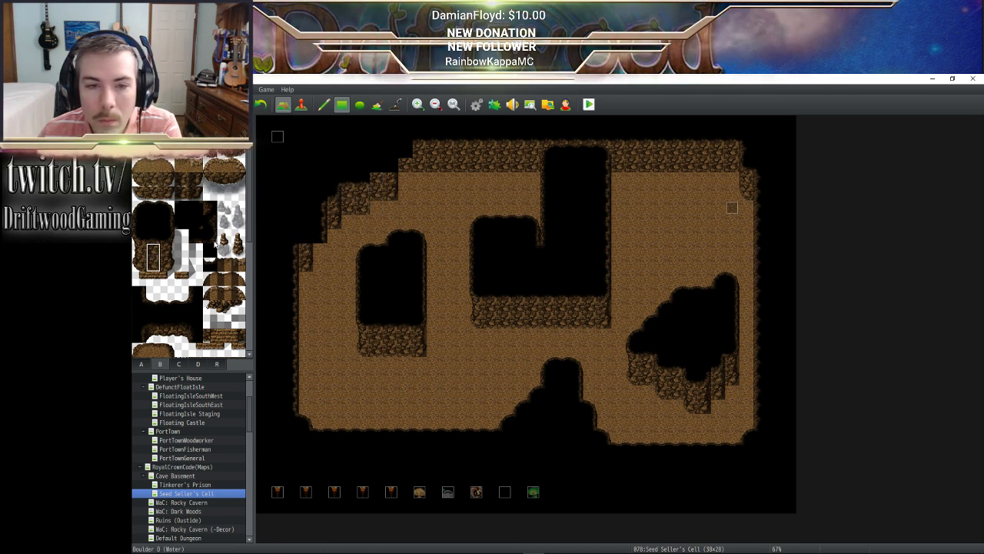
# Trim the black wall-top above the north-west rock steps with lower wall-top edge pieces
pyautogui.click(167, 236)
pyautogui.click(347, 181)
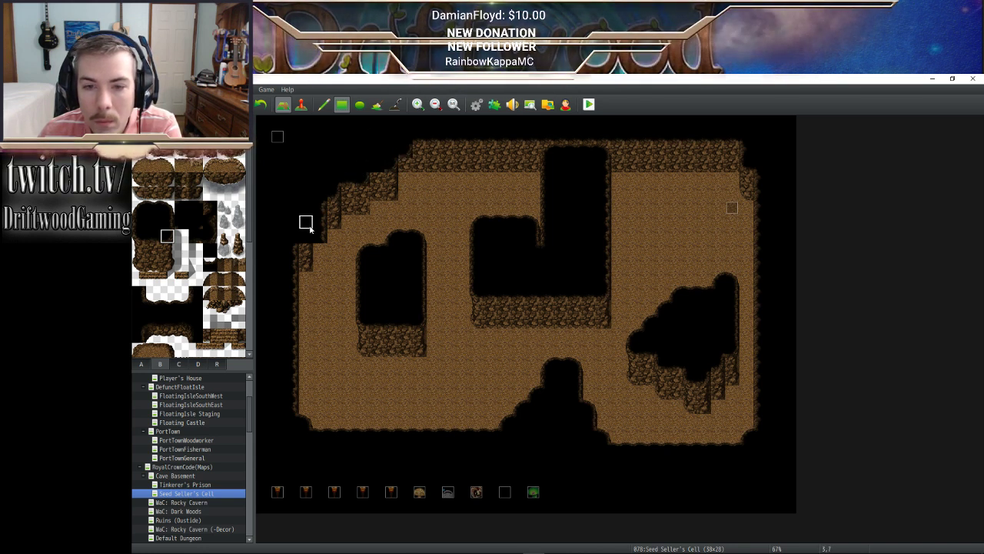
pyautogui.click(153, 236)
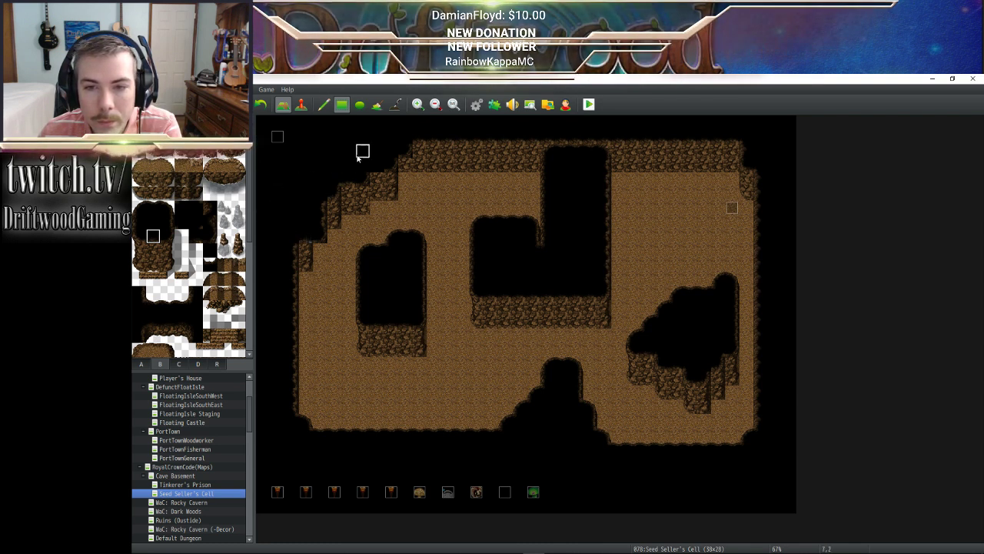
pyautogui.click(196, 222)
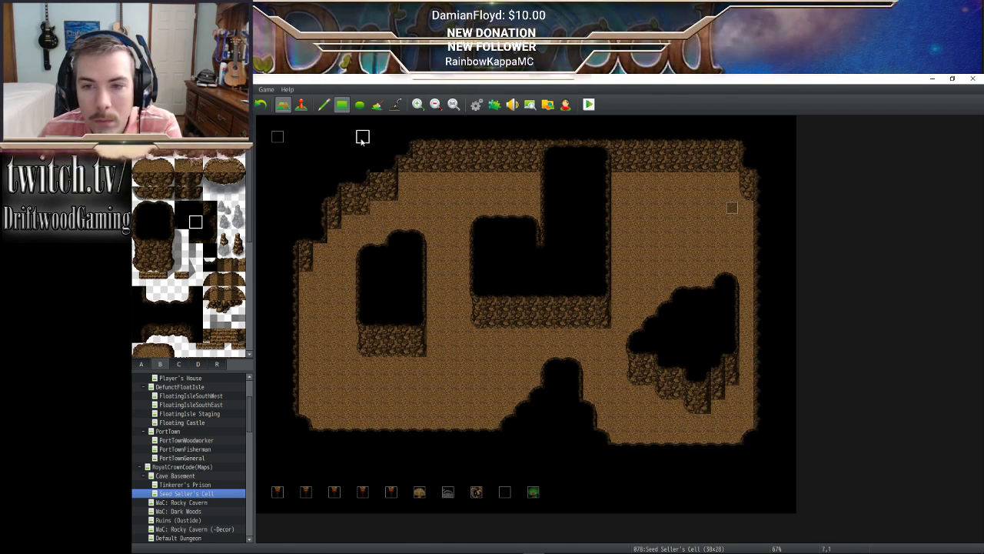
pyautogui.click(153, 235)
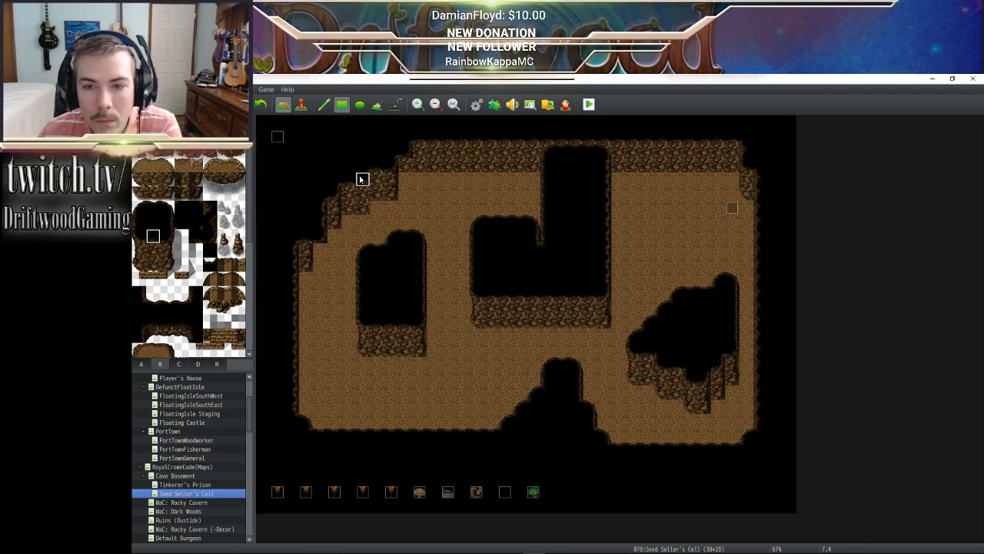
# Place a two-by-two rock wall face at columns 3 and 4, rows 9 and 10, and cap column 4, row 8 with a wall-top edge
pyautogui.moveTo(154, 251); pyautogui.dragTo(168, 265)
pyautogui.click(304, 256)
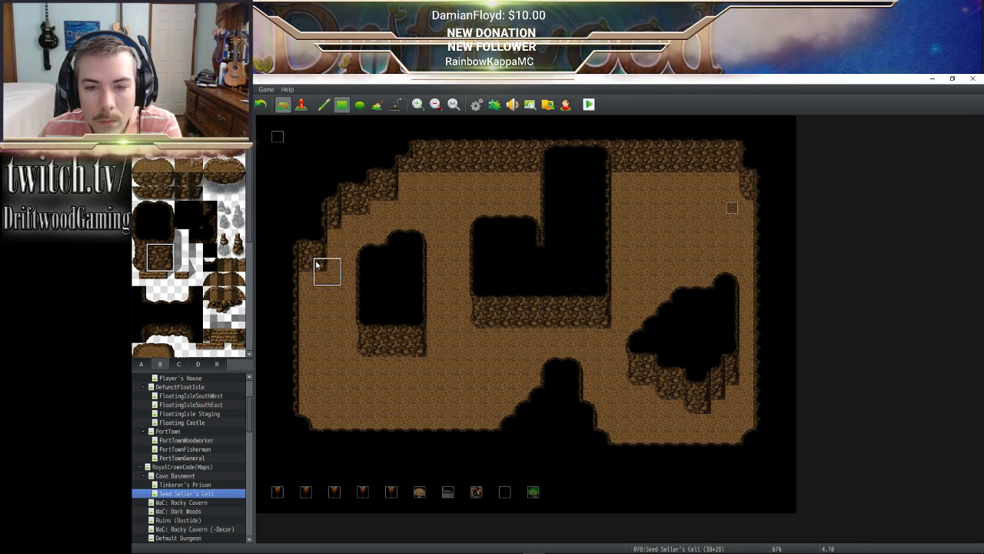
pyautogui.rightClick(336, 240)
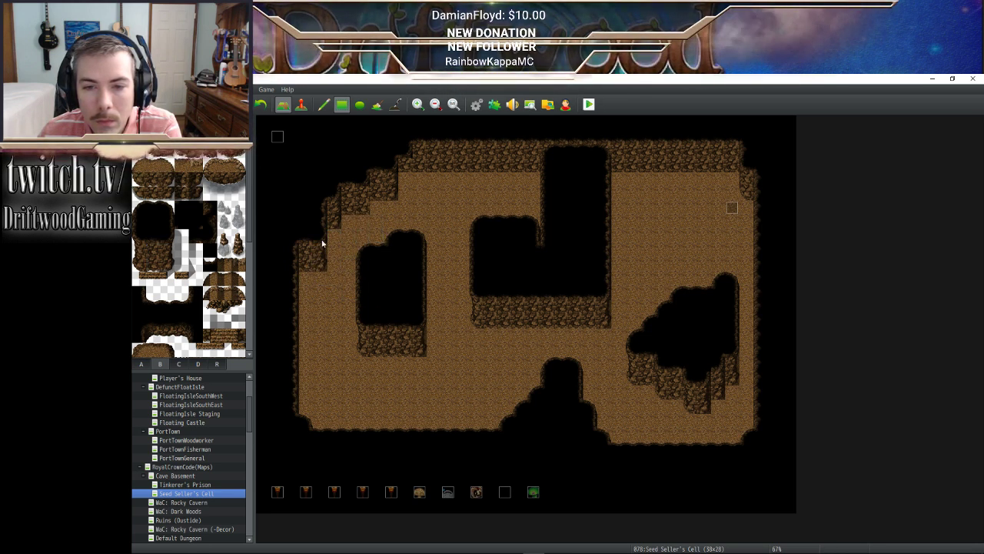
pyautogui.click(323, 239)
pyautogui.click(167, 223)
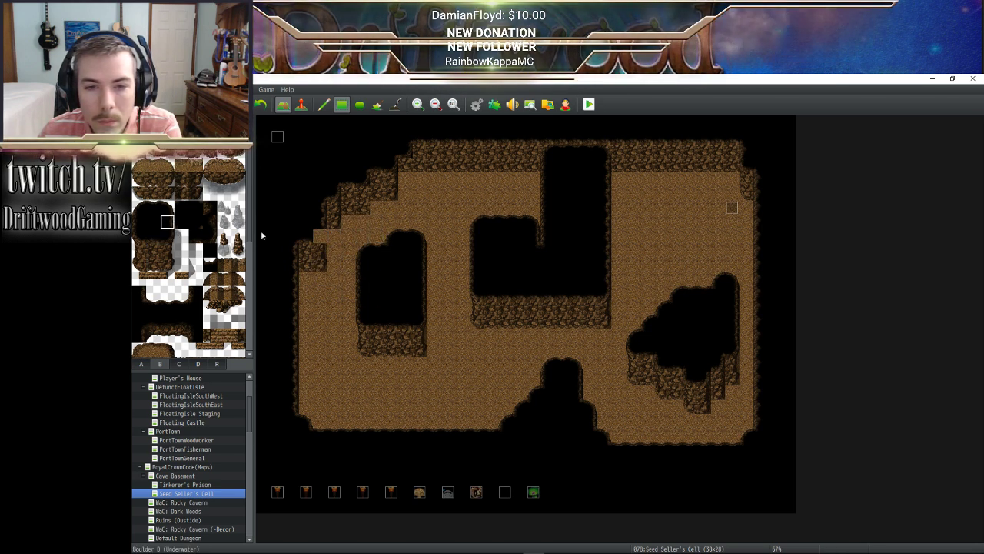
pyautogui.click(309, 229)
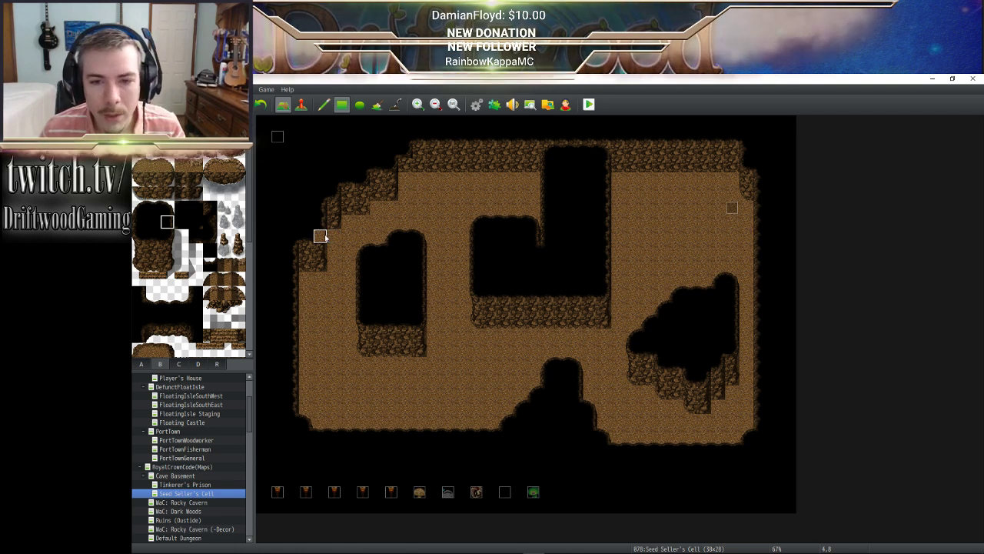
pyautogui.click(167, 235)
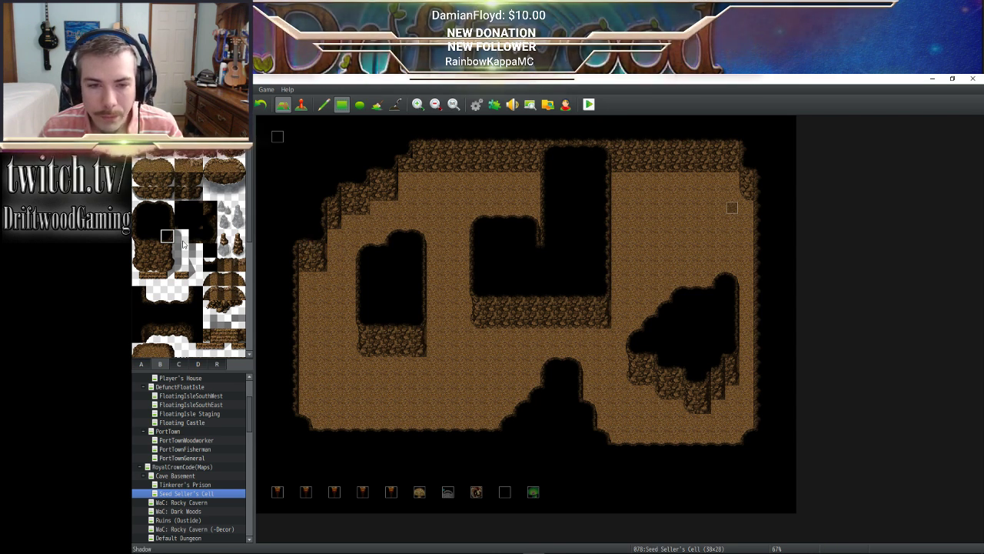
pyautogui.scroll(-3, 171, 246)
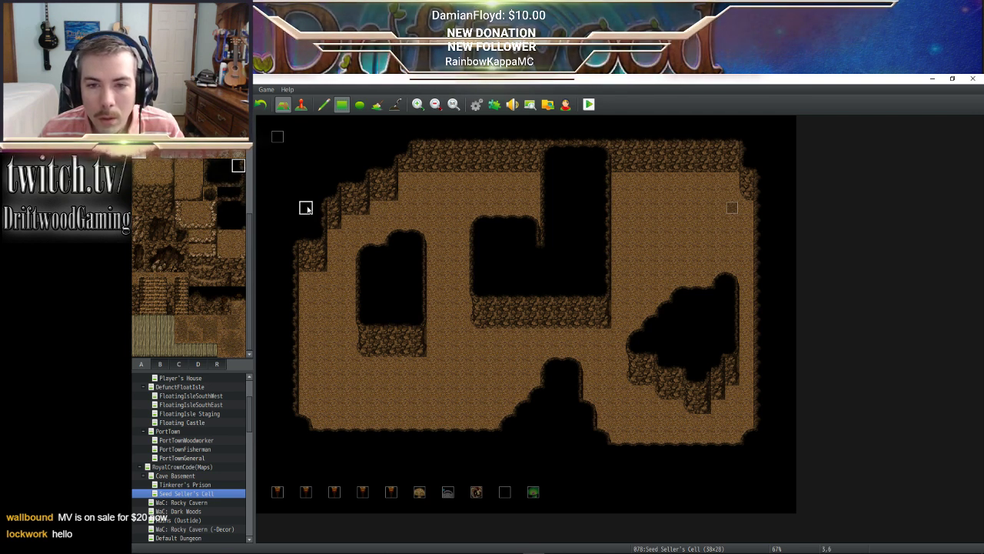
pyautogui.click(234, 195)
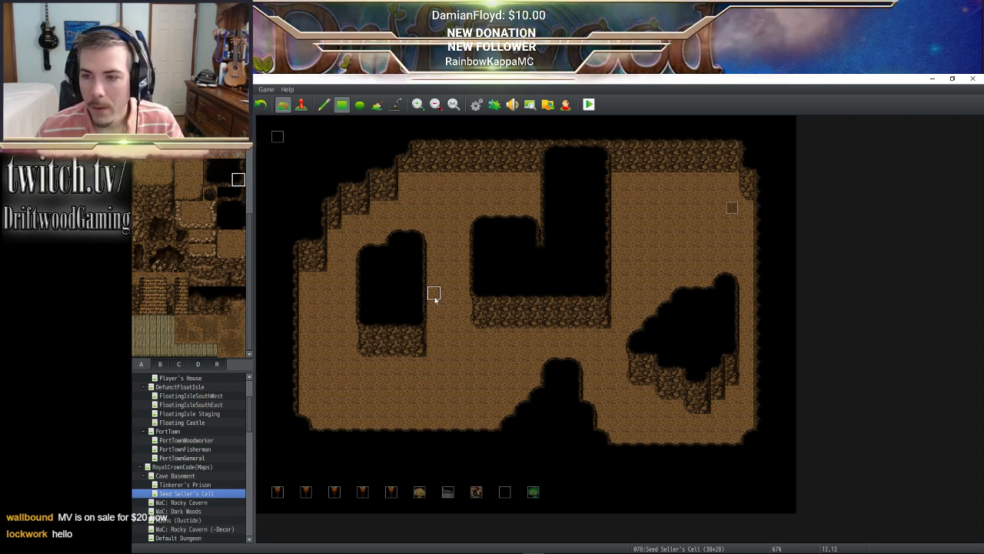
pyautogui.scroll(3, 210, 263)
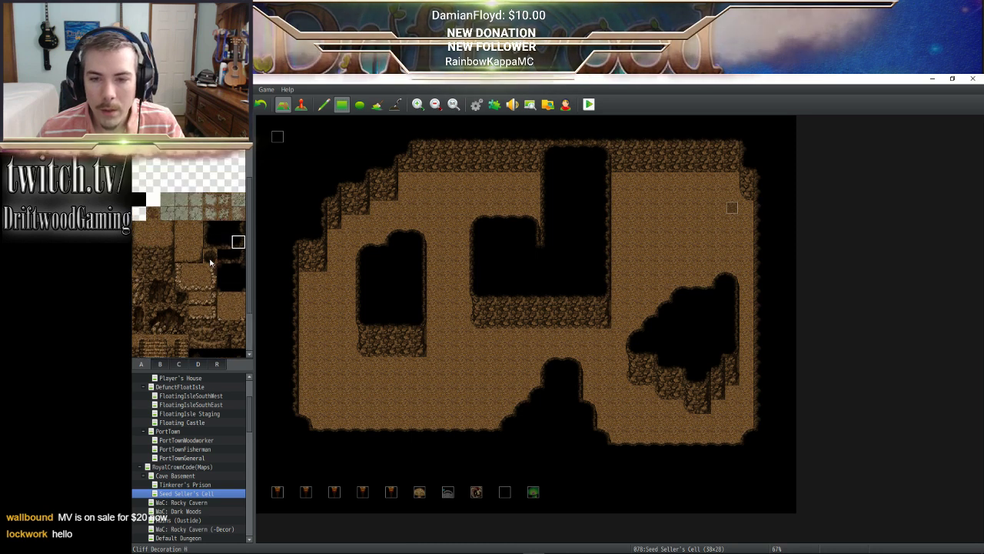
pyautogui.scroll(-3, 210, 263)
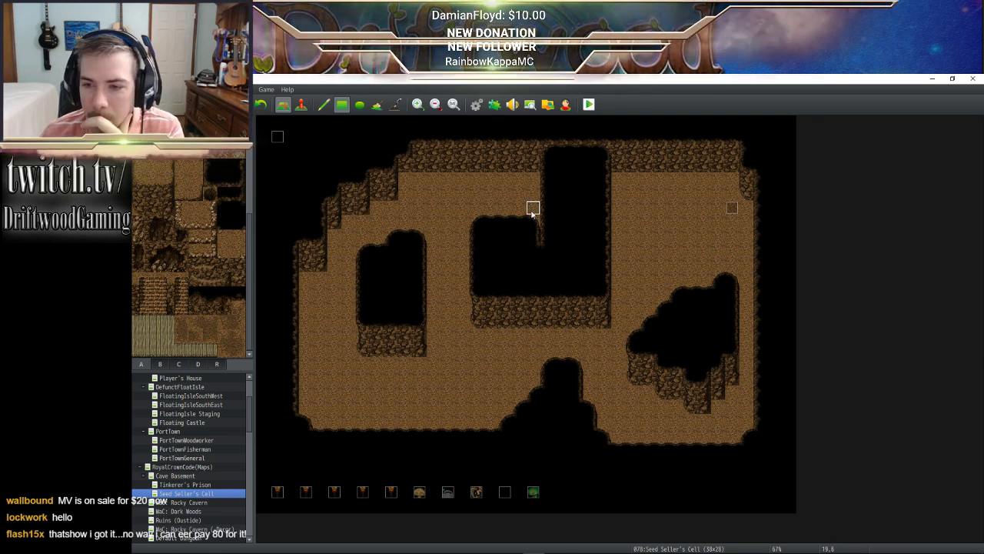
# Lower the top of the central block's western part to row 8 over columns 15 to 19 and fill row 7 with floor
pyautogui.moveTo(537, 222); pyautogui.dragTo(477, 233)
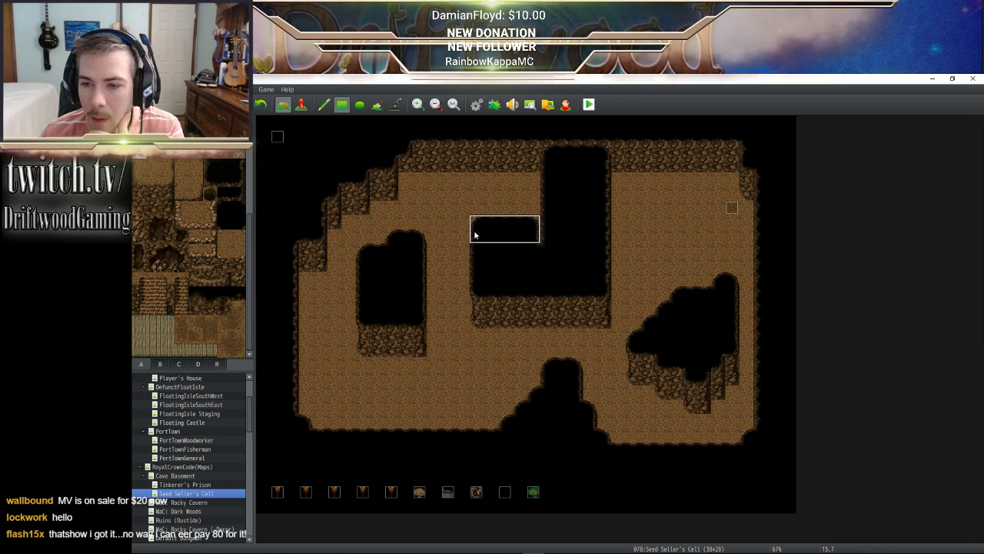
pyautogui.moveTo(474, 234); pyautogui.dragTo(475, 227, button='right')
pyautogui.keyDown('shift'); pyautogui.moveTo(517, 236); pyautogui.dragTo(539, 235); pyautogui.keyUp('shift')
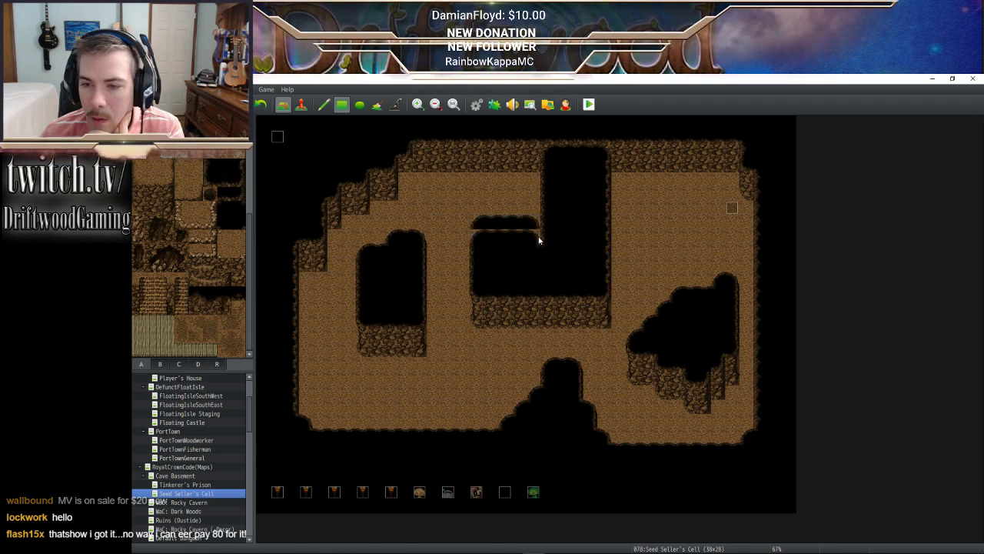
pyautogui.rightClick(462, 196)
pyautogui.keyDown('shift'); pyautogui.moveTo(478, 222); pyautogui.dragTo(509, 223); pyautogui.keyUp('shift')
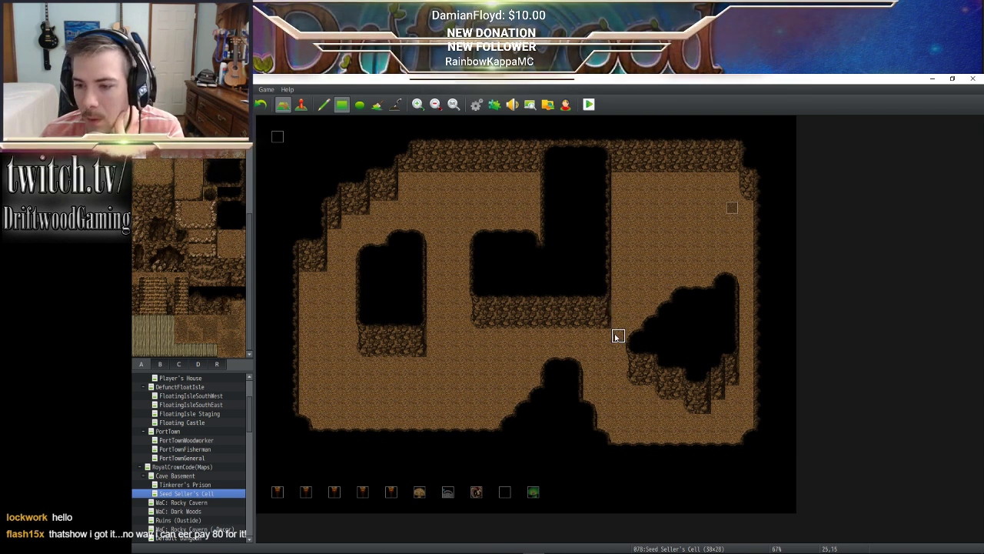
# Cut the central block's south-east corner back to floor and shape a diagonal stepped edge with black wall-top pieces at columns 21 and 22
pyautogui.click(594, 301)
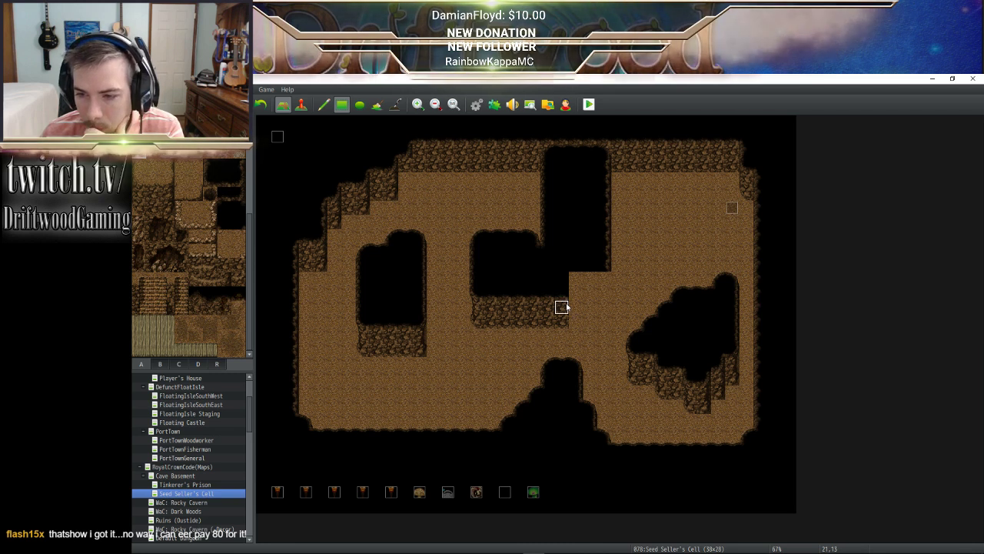
pyautogui.click(560, 305)
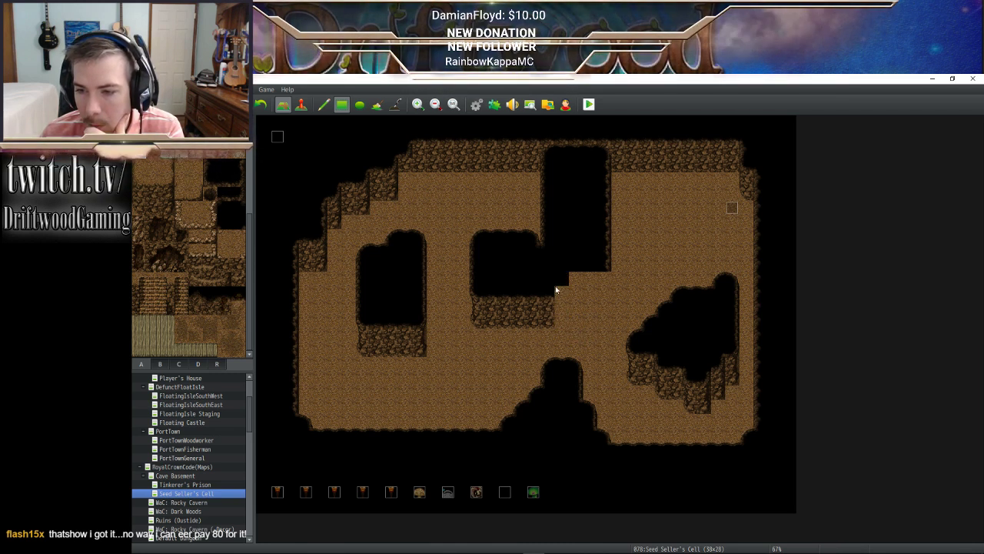
pyautogui.click(560, 280)
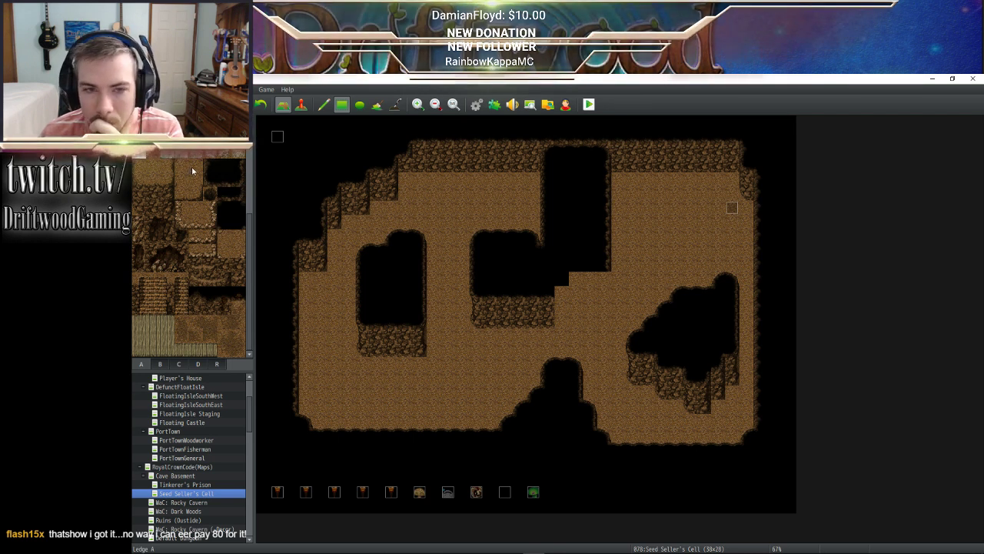
pyautogui.click(565, 281)
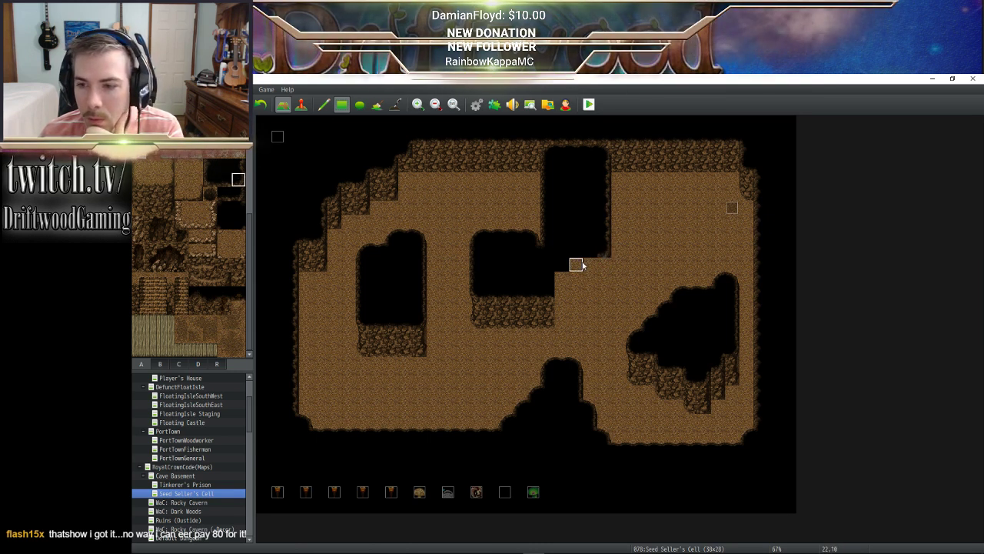
pyautogui.moveTo(590, 265); pyautogui.dragTo(561, 280)
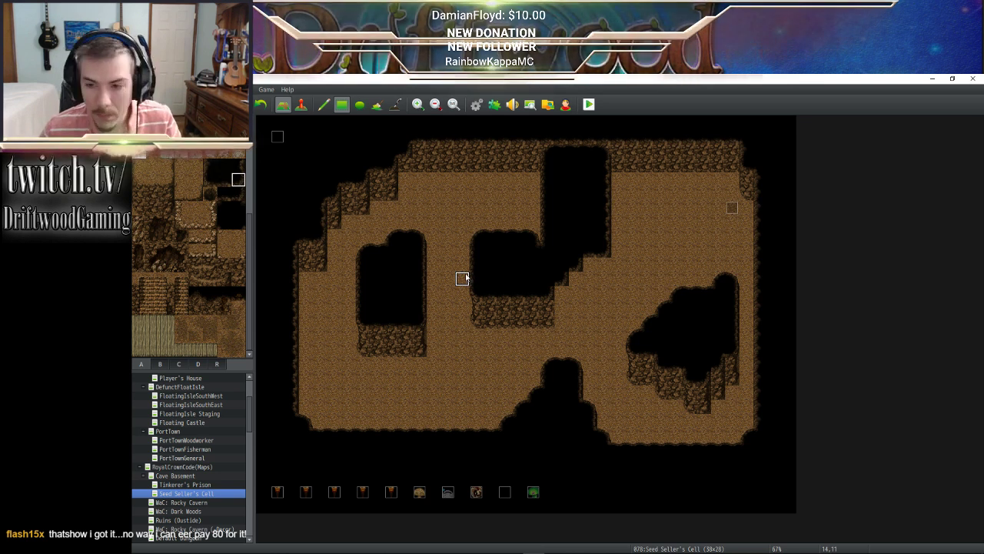
# Replace the wall-top tile at column 20, row 12 of the central block with a matching black edge piece
pyautogui.click(160, 364)
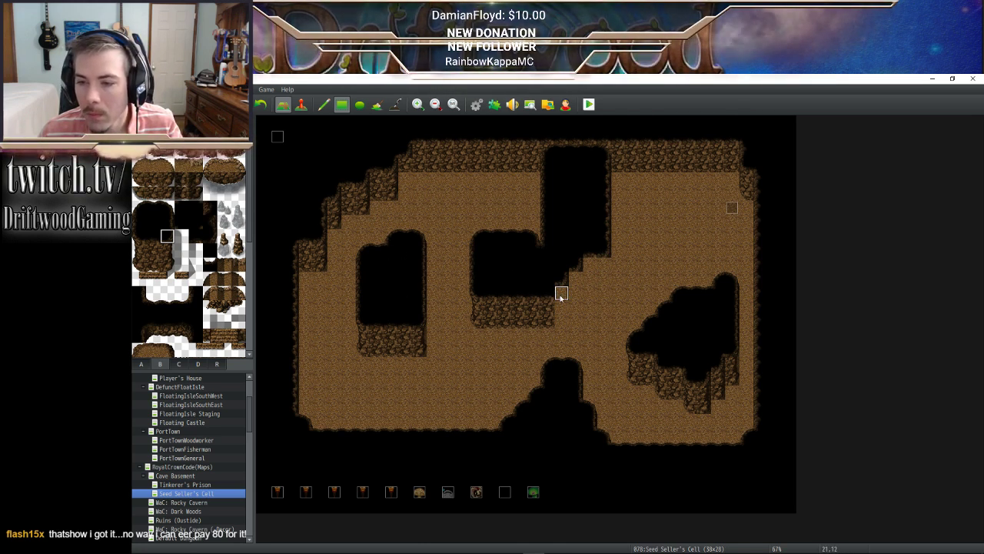
pyautogui.moveTo(560, 293); pyautogui.dragTo(547, 293)
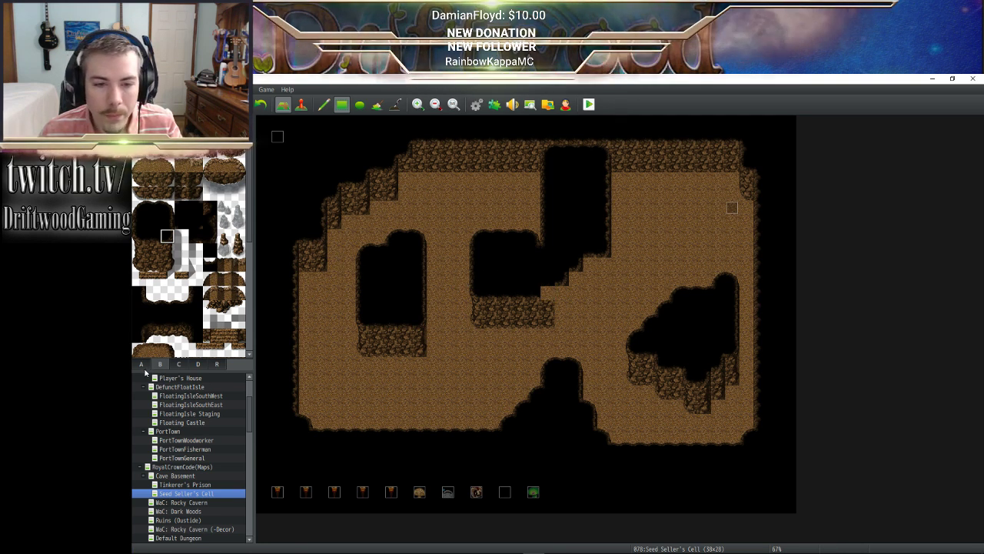
pyautogui.scroll(-10, 185, 254)
pyautogui.scroll(1, 208, 202)
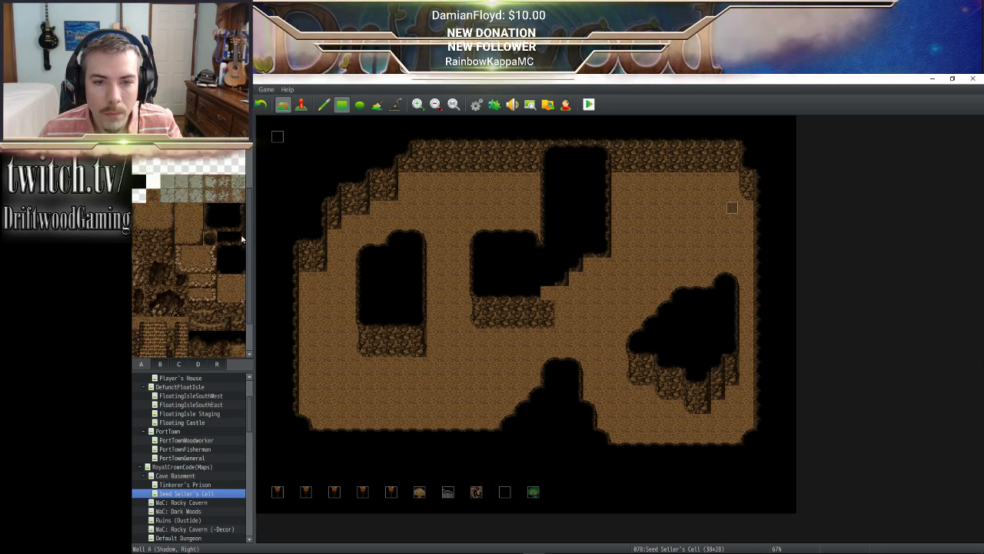
pyautogui.click(237, 239)
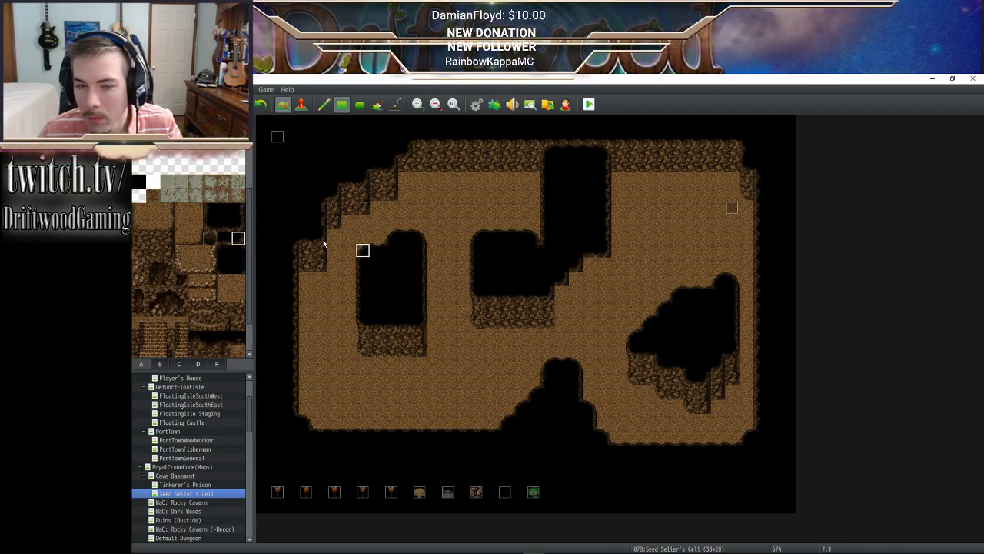
pyautogui.click(239, 224)
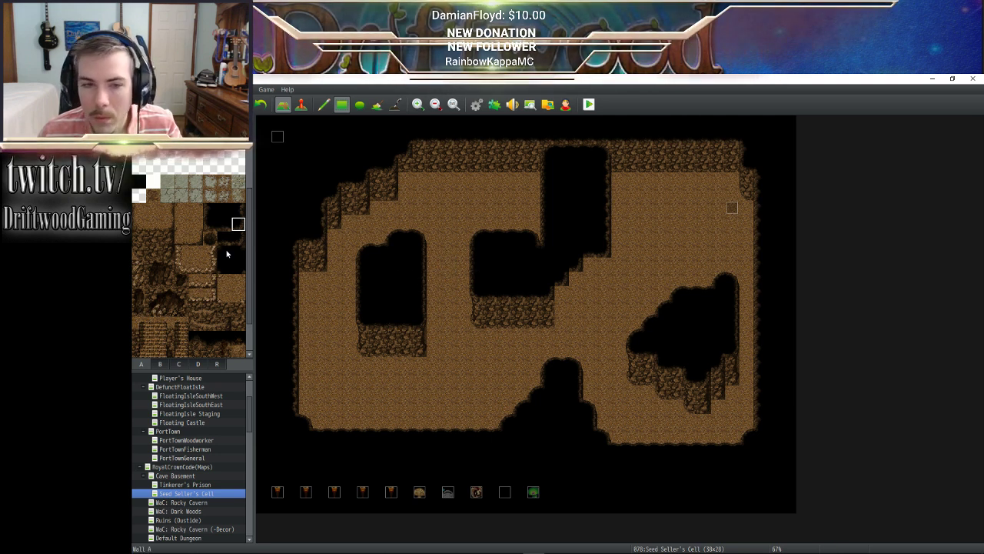
# Add two-tile-high rock wall faces beneath the central block's stepped south-east edge at columns 21 to 24
pyautogui.moveTo(167, 238); pyautogui.dragTo(167, 252)
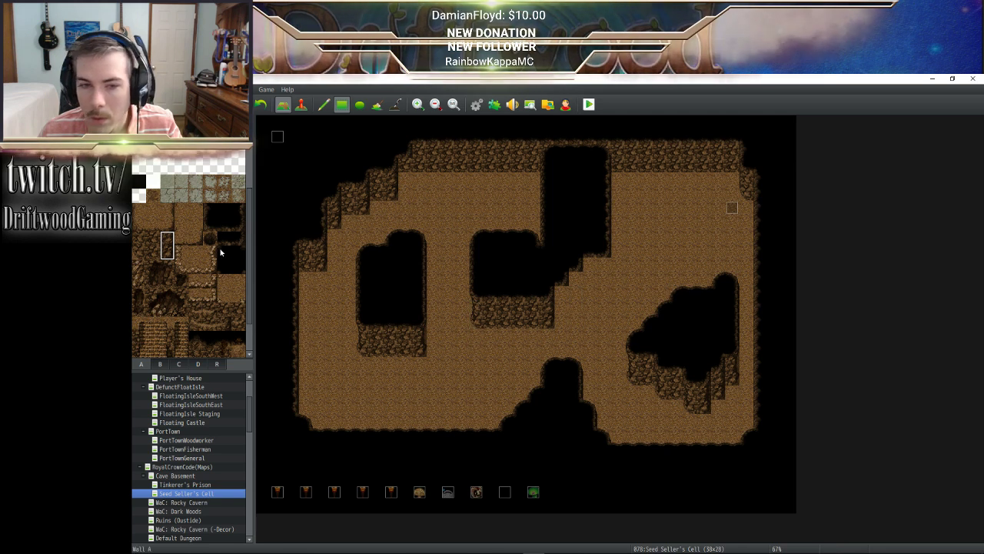
pyautogui.click(562, 296)
pyautogui.click(576, 283)
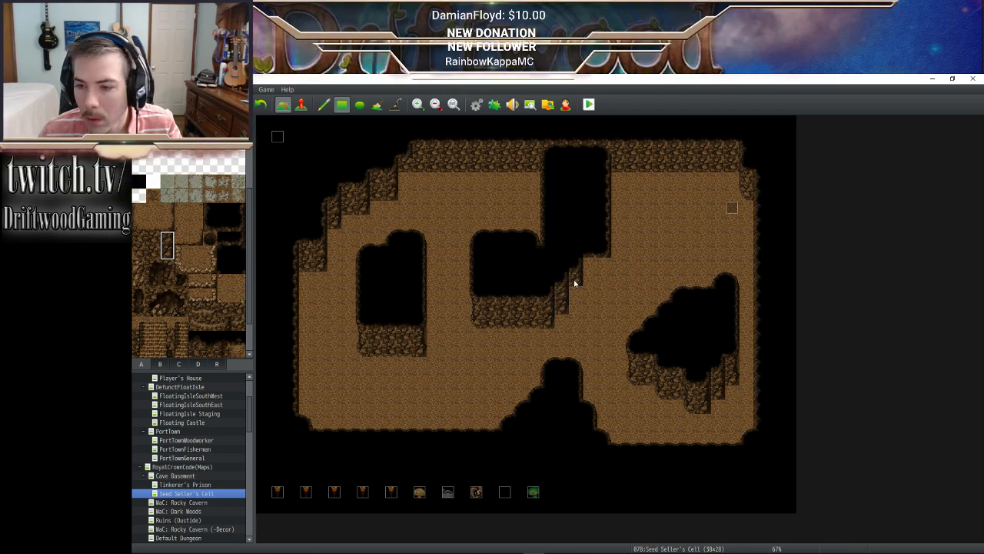
pyautogui.click(605, 275)
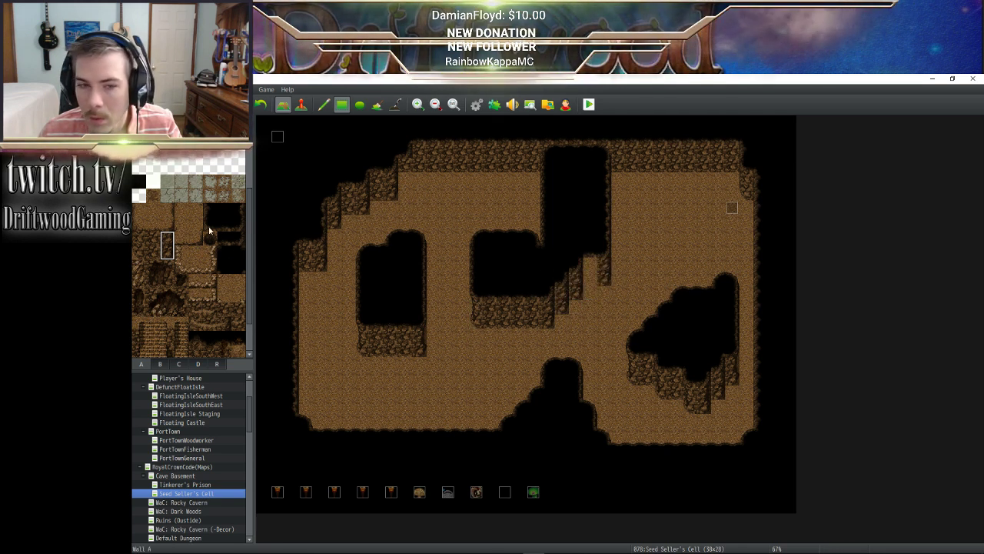
pyautogui.moveTo(153, 238); pyautogui.dragTo(153, 251)
pyautogui.click(589, 269)
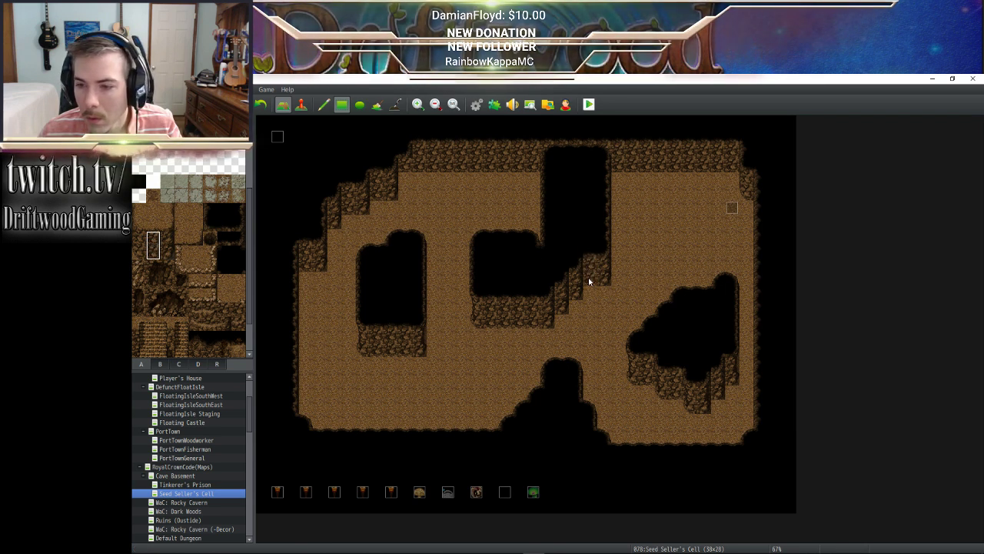
pyautogui.click(238, 266)
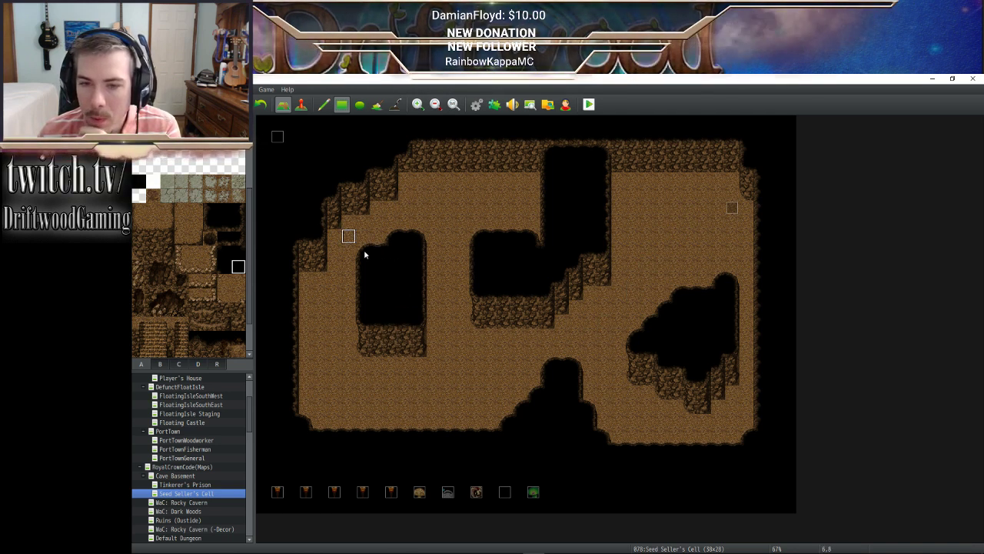
# Move the western rock block two columns east and four rows down to columns 9 to 13, and fill its old spot with floor
pyautogui.moveTo(347, 235)
pyautogui.mouseDown(button='right')
pyautogui.moveTo(421, 323)
pyautogui.moveTo(421, 354)
pyautogui.mouseUp(button='right')
pyautogui.moveTo(451, 405)
pyautogui.mouseDown()
pyautogui.moveTo(413, 347)
pyautogui.moveTo(395, 286)
pyautogui.mouseUp()
pyautogui.rightClick(447, 223)
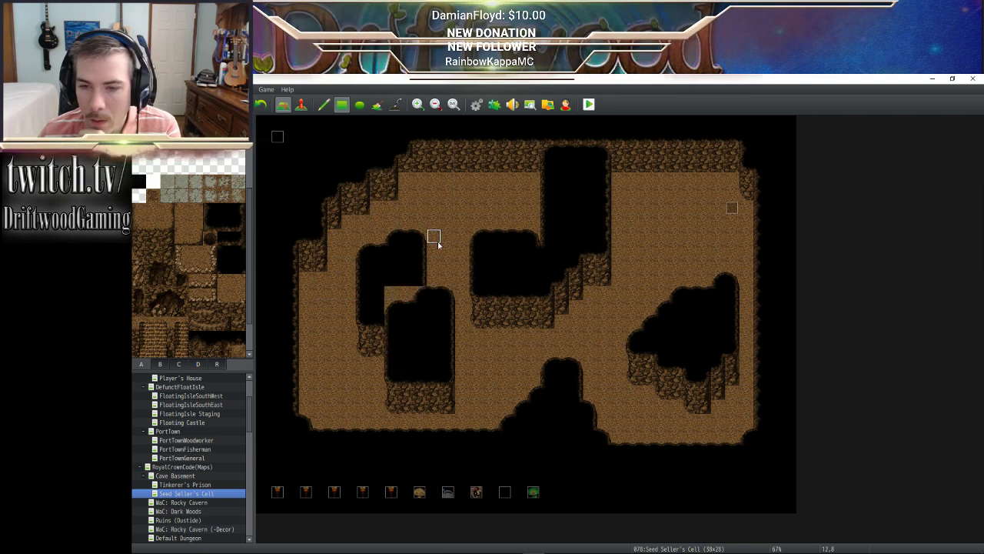
pyautogui.moveTo(435, 238); pyautogui.dragTo(393, 288)
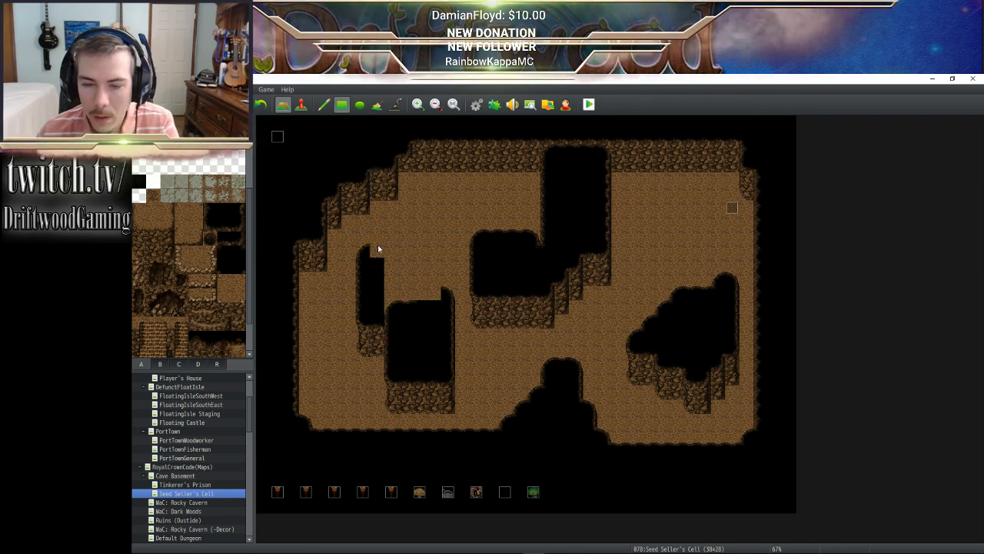
pyautogui.hotkey('ctrl', 'z')
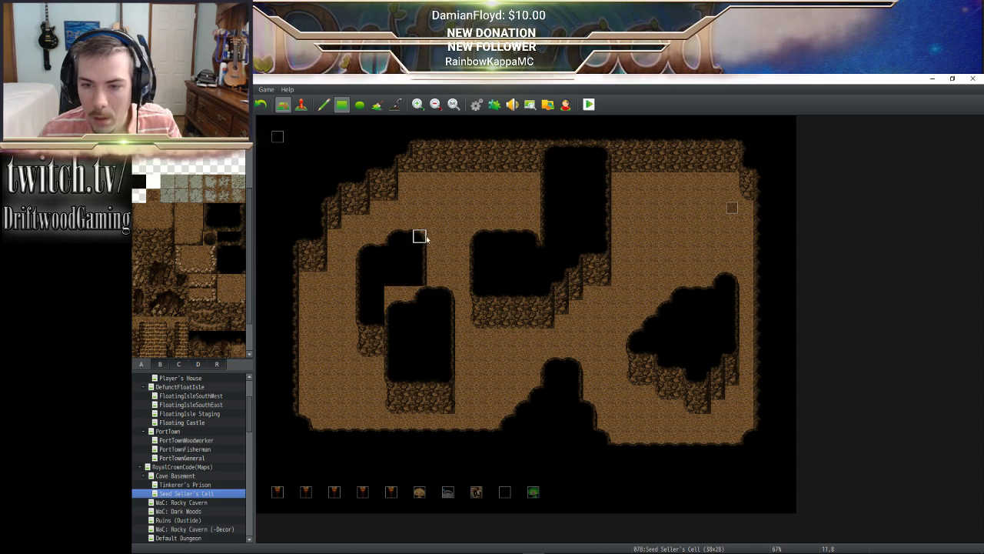
pyautogui.moveTo(433, 223); pyautogui.dragTo(390, 277)
pyautogui.moveTo(360, 248); pyautogui.dragTo(375, 352)
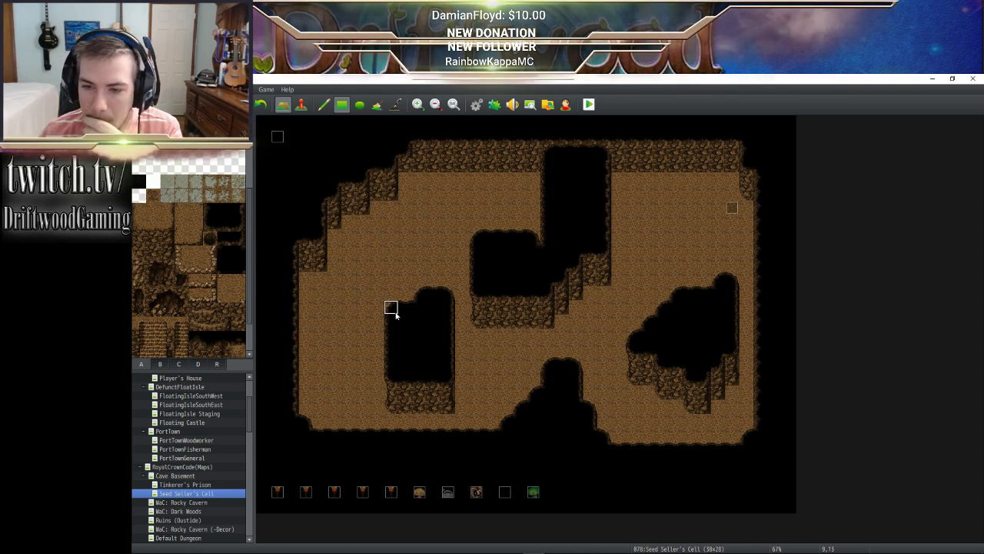
# Shift the western rock block one column west to columns 8 to 12, rows 12 to 20, and fill column 13 with floor
pyautogui.moveTo(392, 292); pyautogui.dragTo(452, 400)
pyautogui.moveTo(452, 401); pyautogui.dragTo(452, 408, button='right')
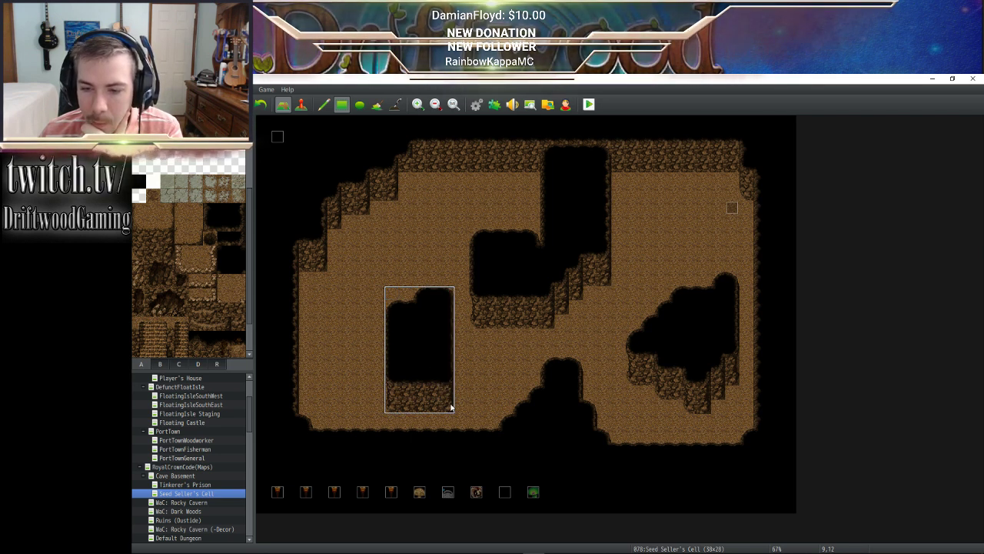
pyautogui.moveTo(435, 406); pyautogui.dragTo(374, 292)
pyautogui.rightClick(462, 266)
pyautogui.moveTo(448, 293); pyautogui.dragTo(446, 338)
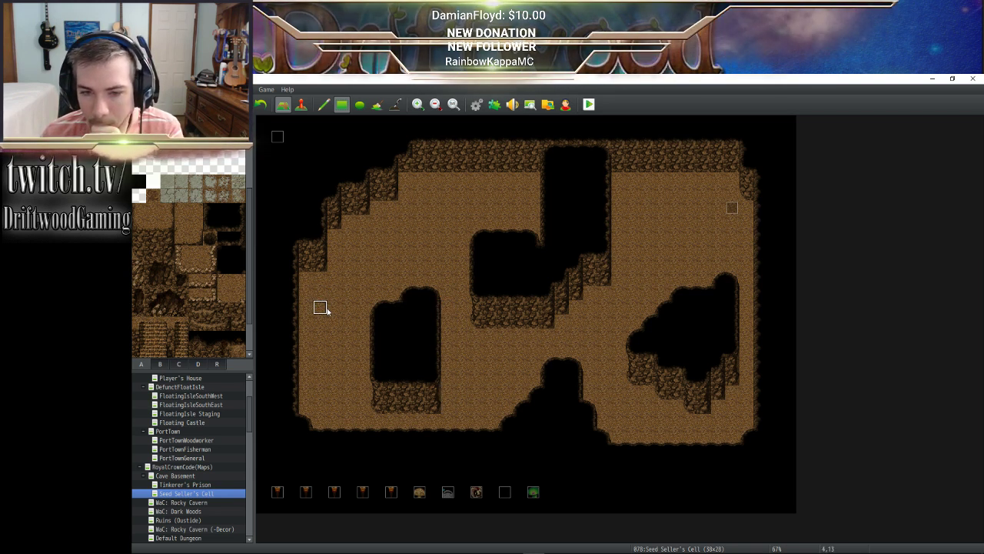
# Build a black wall-top bulge on the west wall over columns 3 and 4, rows 14 to 17, and shape its lower edge diagonally
pyautogui.click(303, 341)
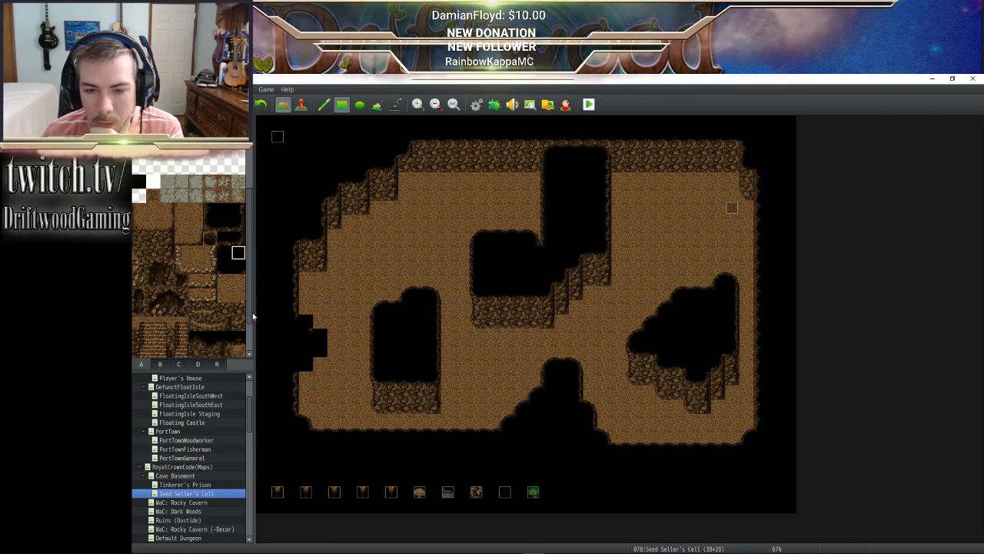
pyautogui.click(239, 269)
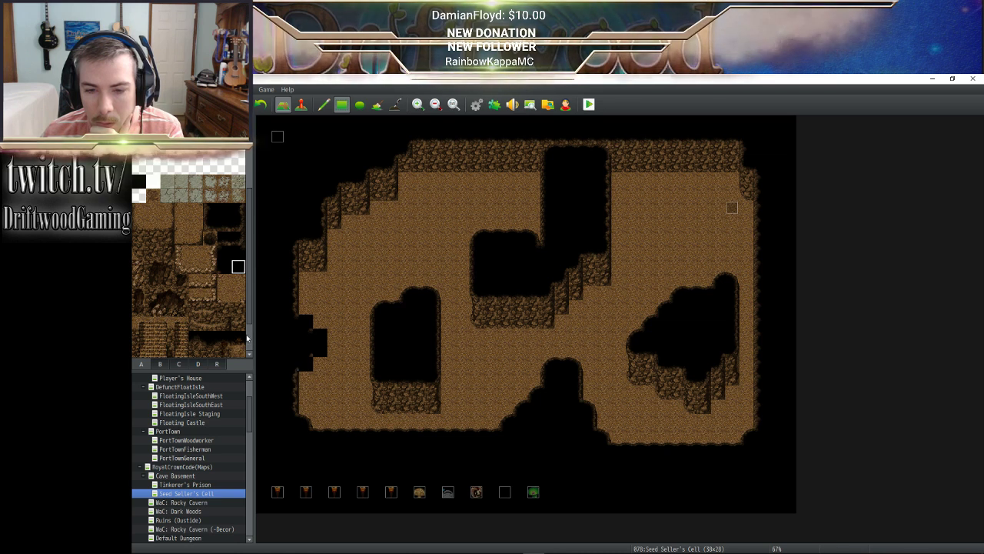
pyautogui.click(239, 225)
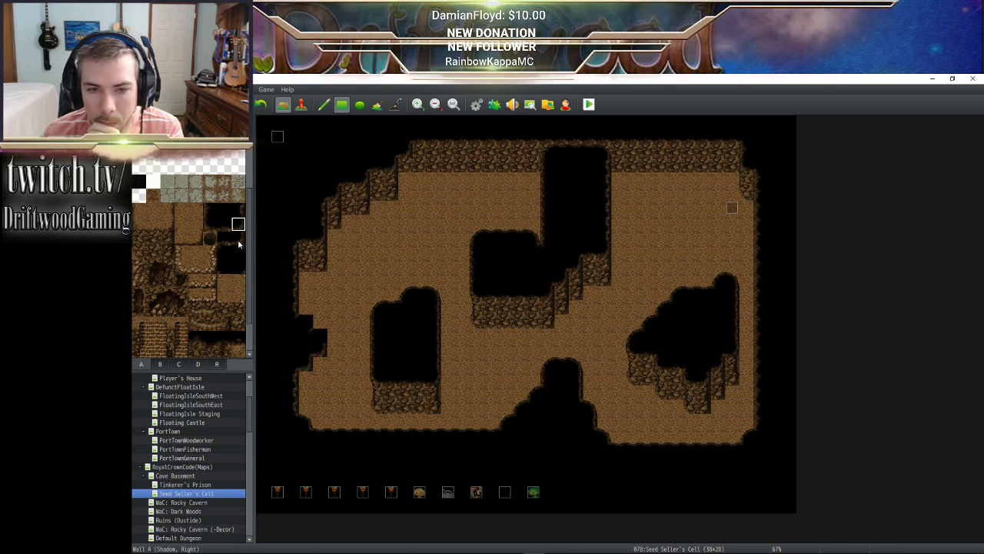
# Round the upper edge of the west wall's bulge with curved black corner pieces at column 3, row 14 and column 4, row 15
pyautogui.click(160, 364)
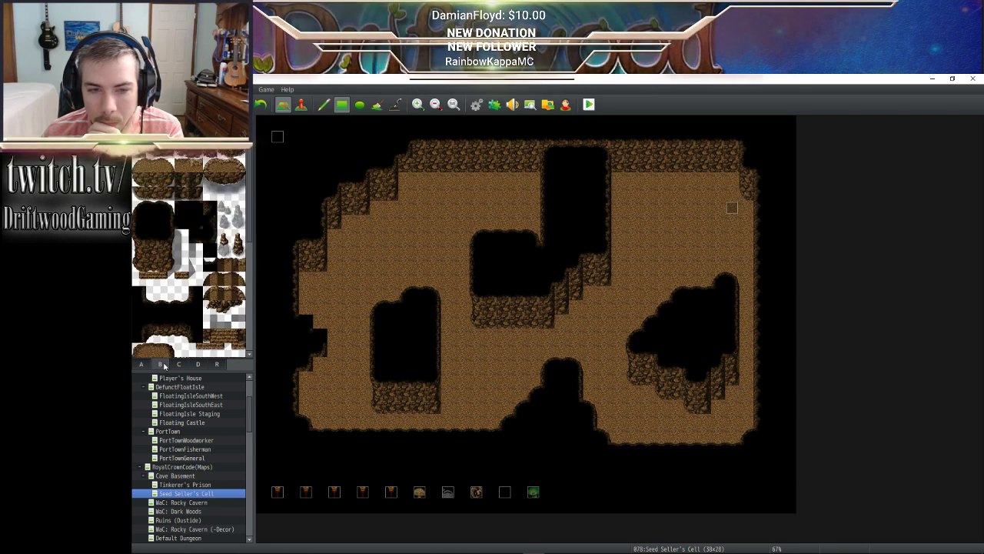
pyautogui.click(167, 209)
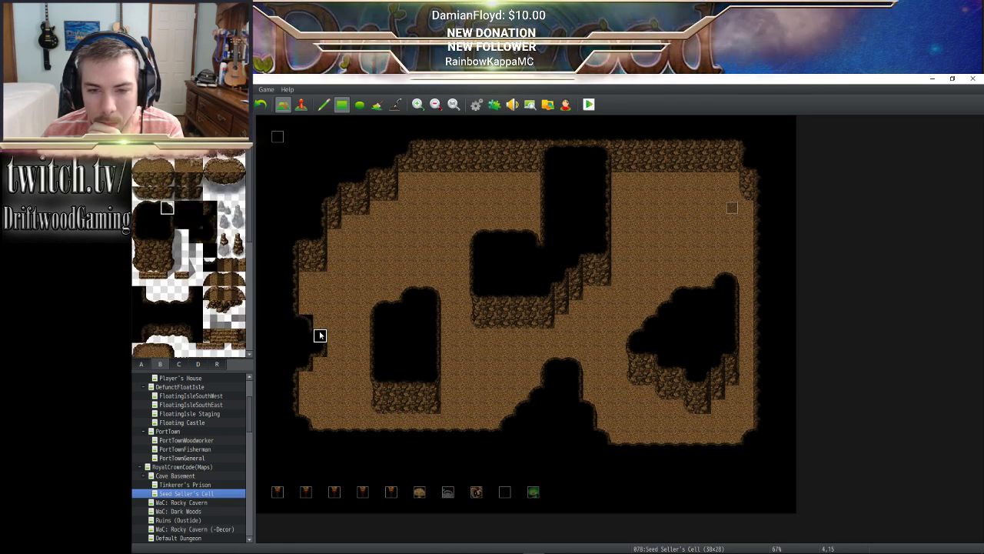
pyautogui.rightClick(332, 310)
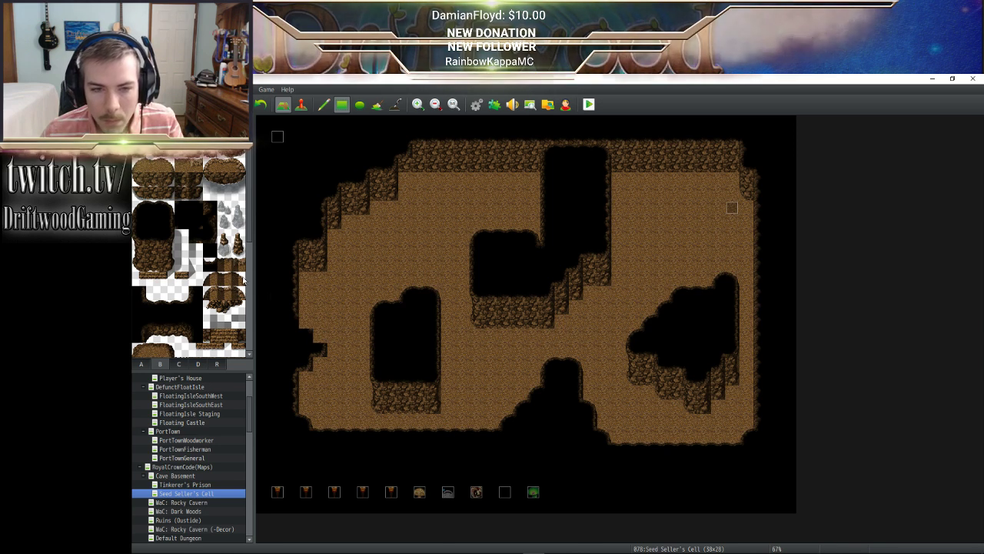
pyautogui.click(167, 207)
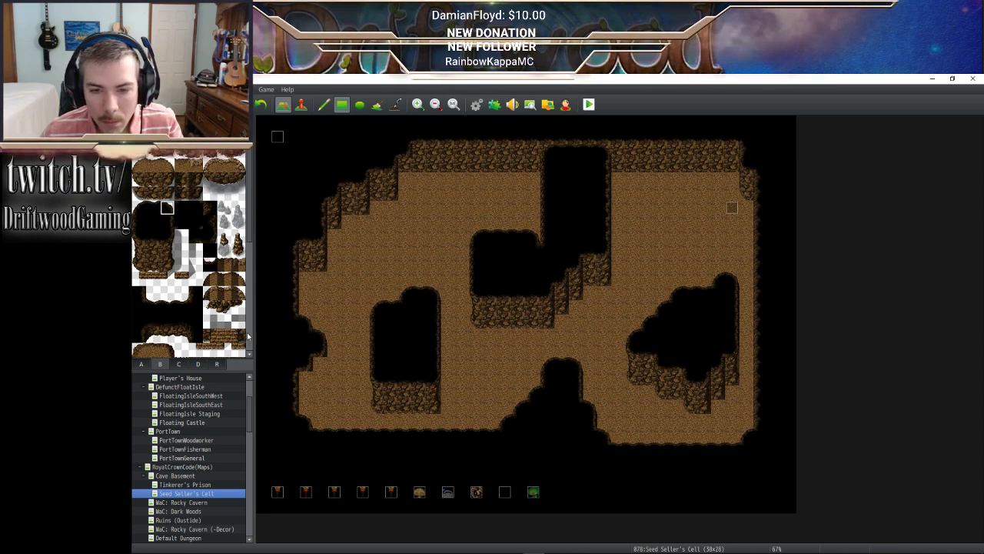
# Place stepped cliff wall tiles below the rock outcrop on the cave's west edge
pyautogui.click(167, 250)
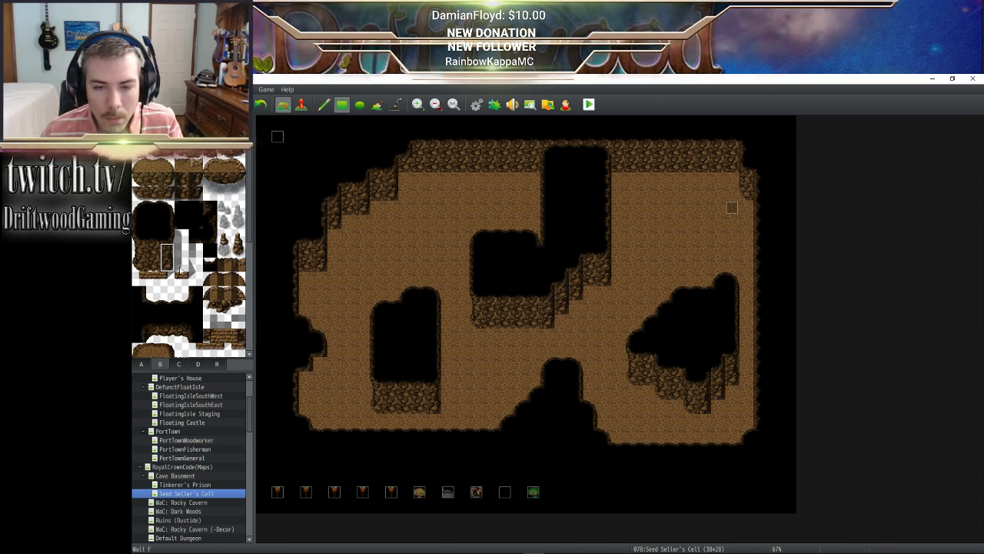
pyautogui.moveTo(318, 366); pyautogui.dragTo(303, 392)
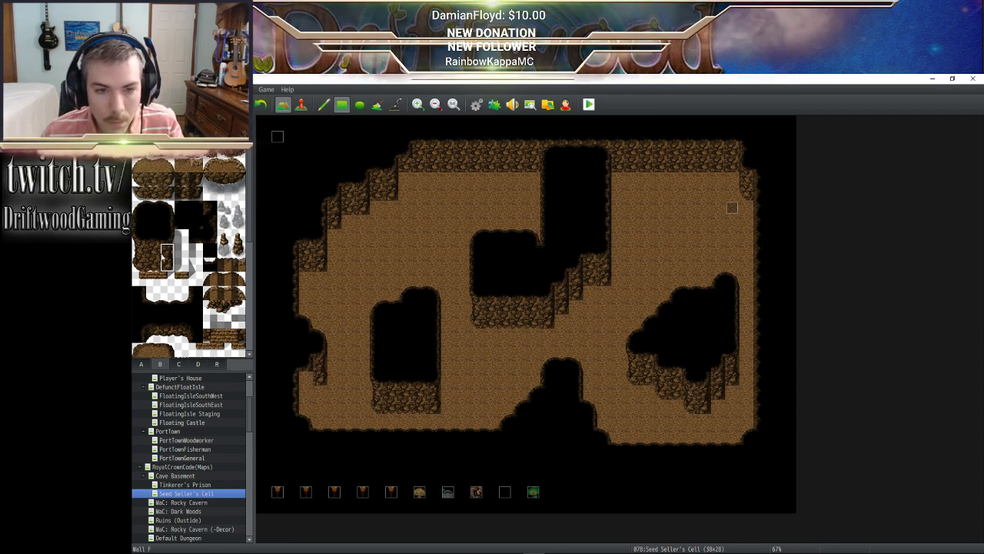
pyautogui.click(150, 366)
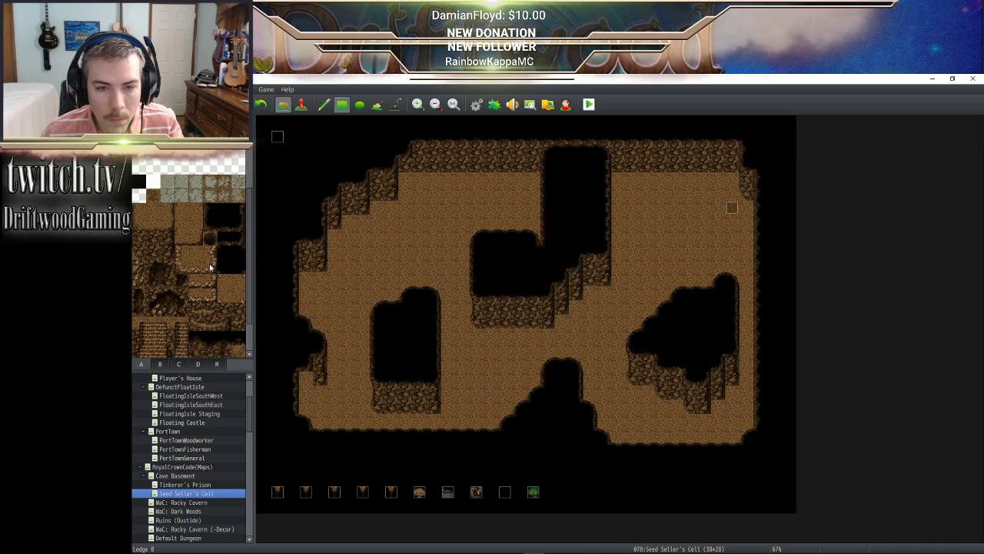
pyautogui.click(168, 239)
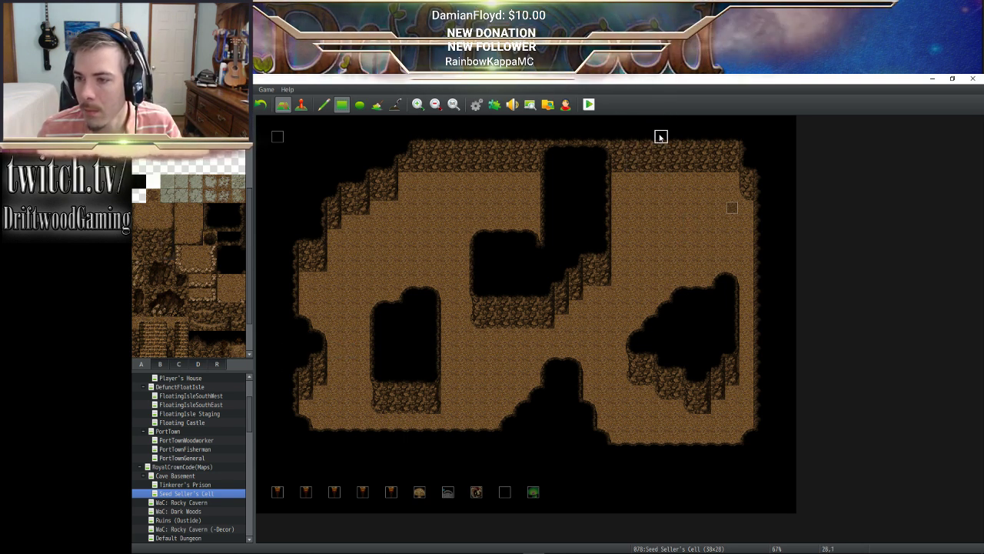
# Cut a black ceiling recess into the middle of the eastern chamber's north wall and line its west and south sides with rounded edge tiles
pyautogui.moveTo(631, 139)
pyautogui.mouseDown()
pyautogui.moveTo(694, 166)
pyautogui.moveTo(717, 144)
pyautogui.mouseUp()
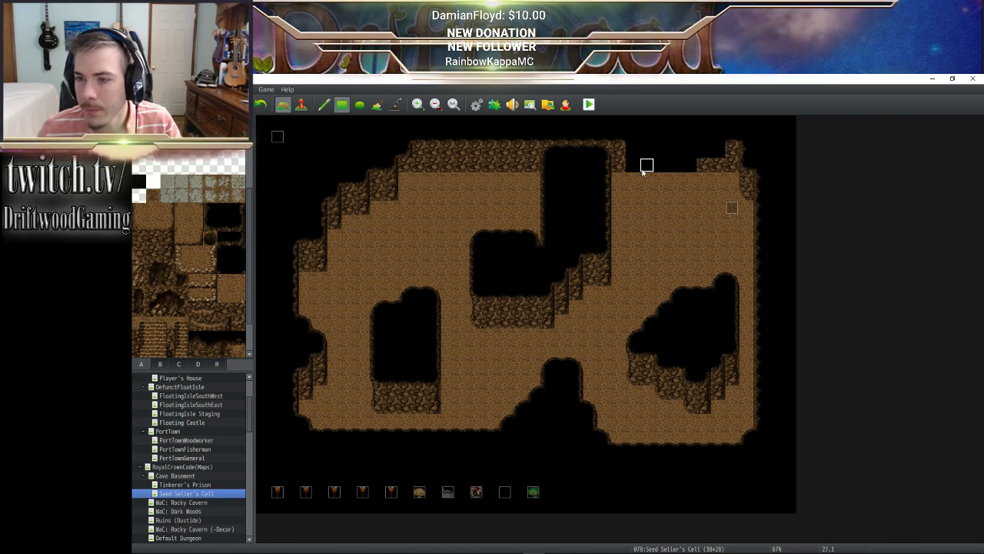
pyautogui.click(621, 148)
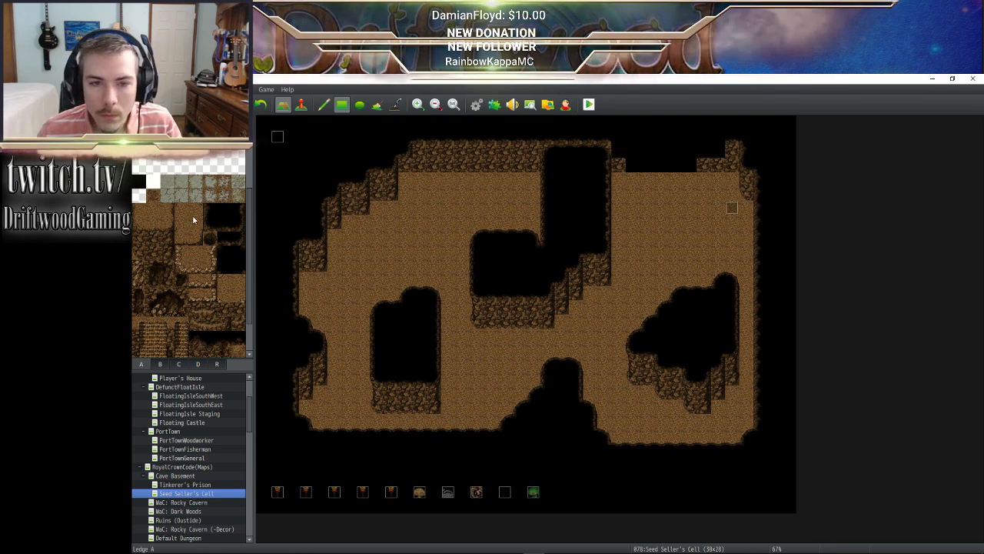
pyautogui.click(160, 365)
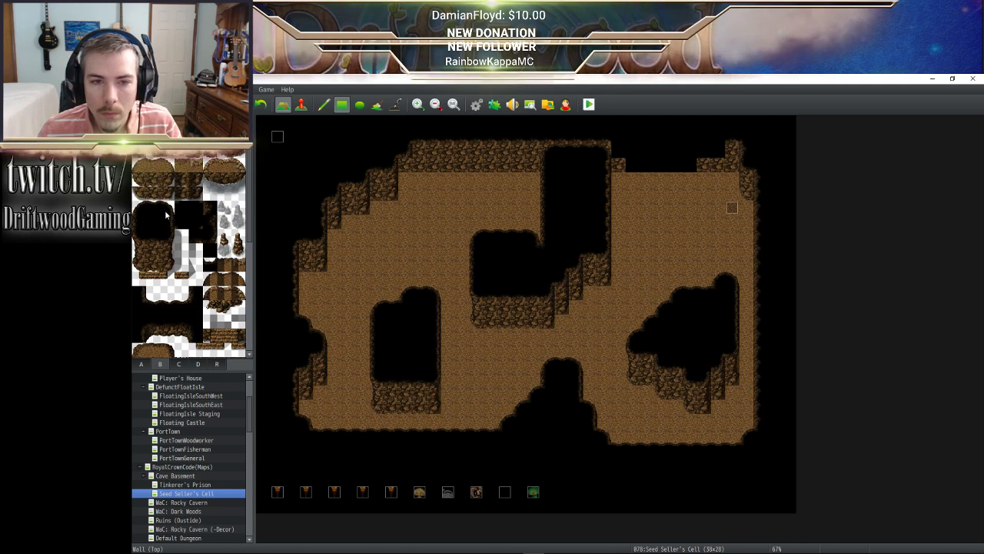
pyautogui.click(139, 364)
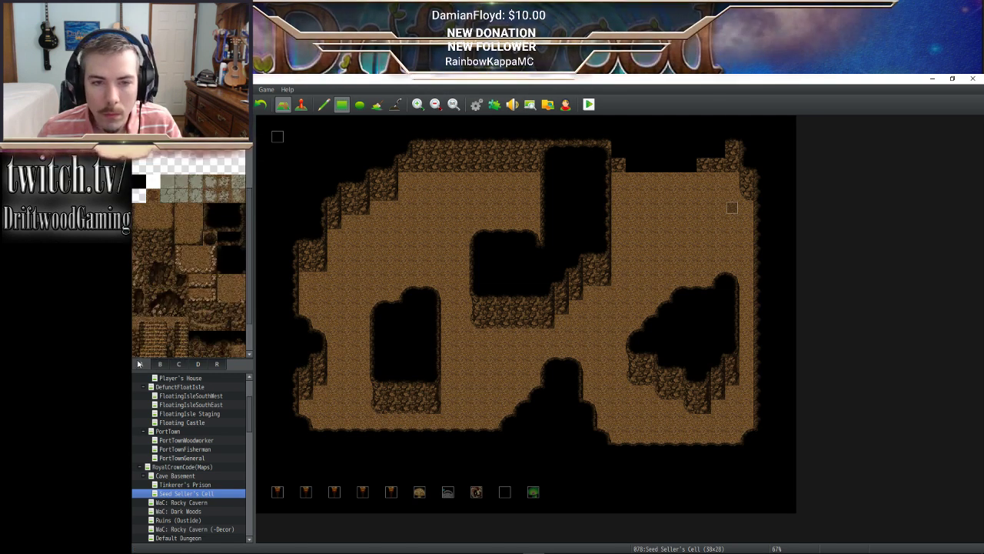
pyautogui.scroll(3, 223, 227)
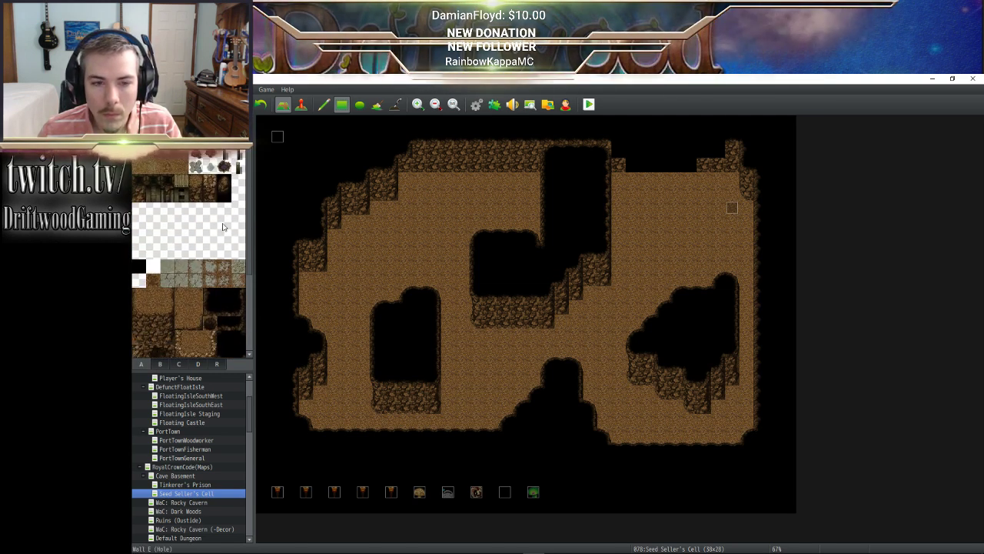
pyautogui.scroll(-3, 222, 225)
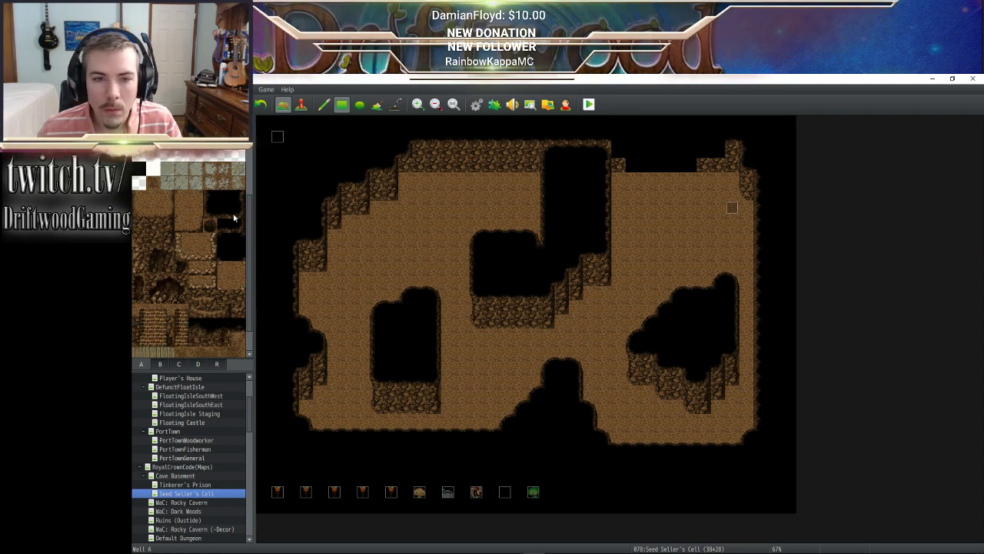
pyautogui.click(210, 212)
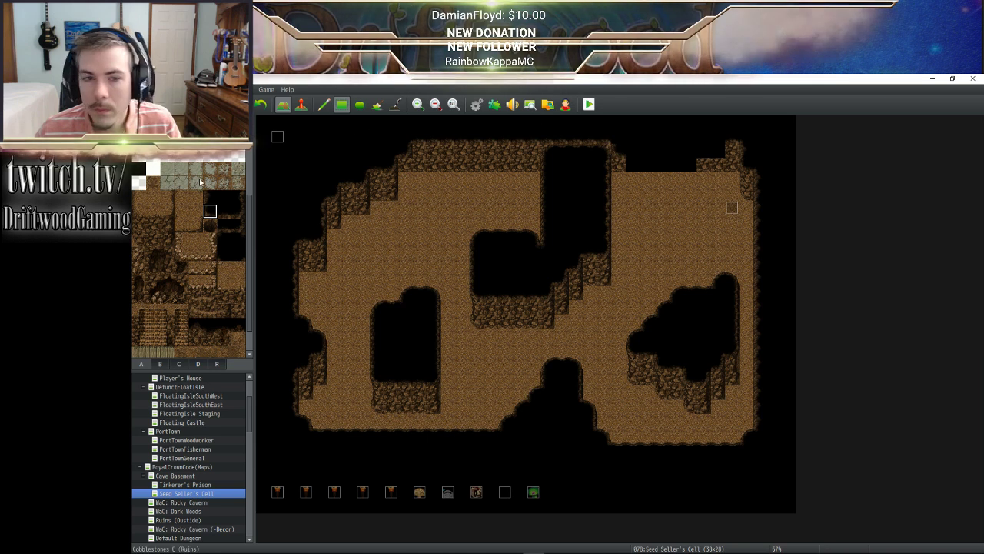
pyautogui.click(224, 253)
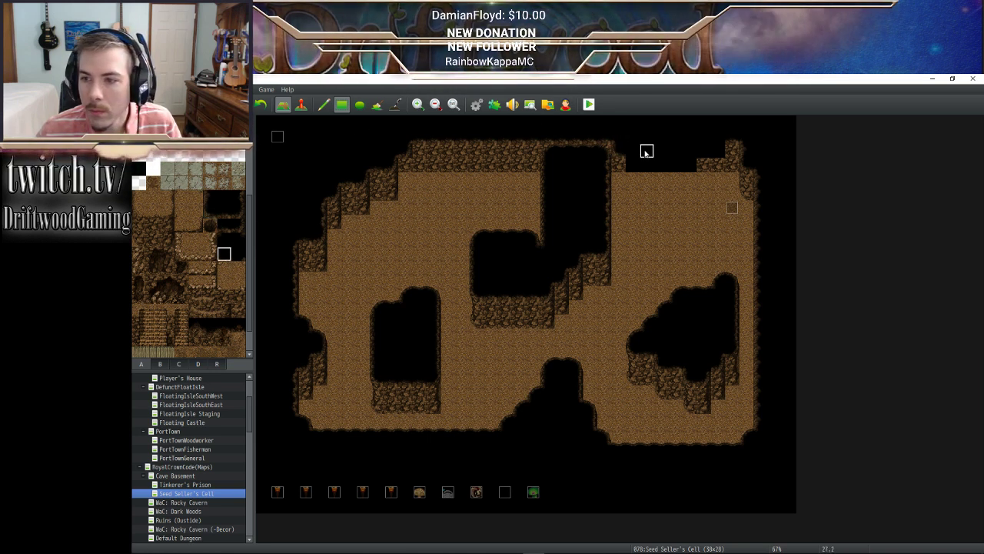
pyautogui.click(210, 211)
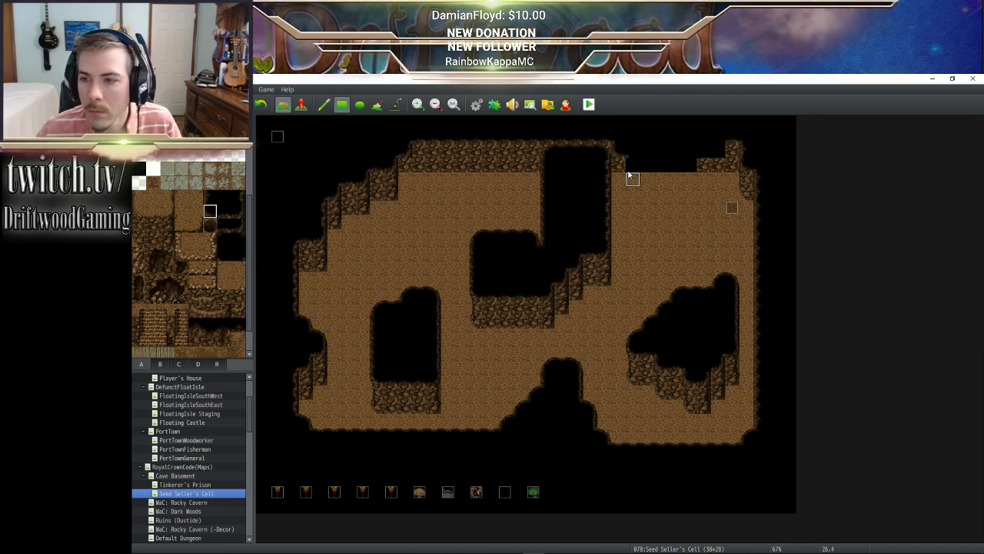
pyautogui.click(224, 211)
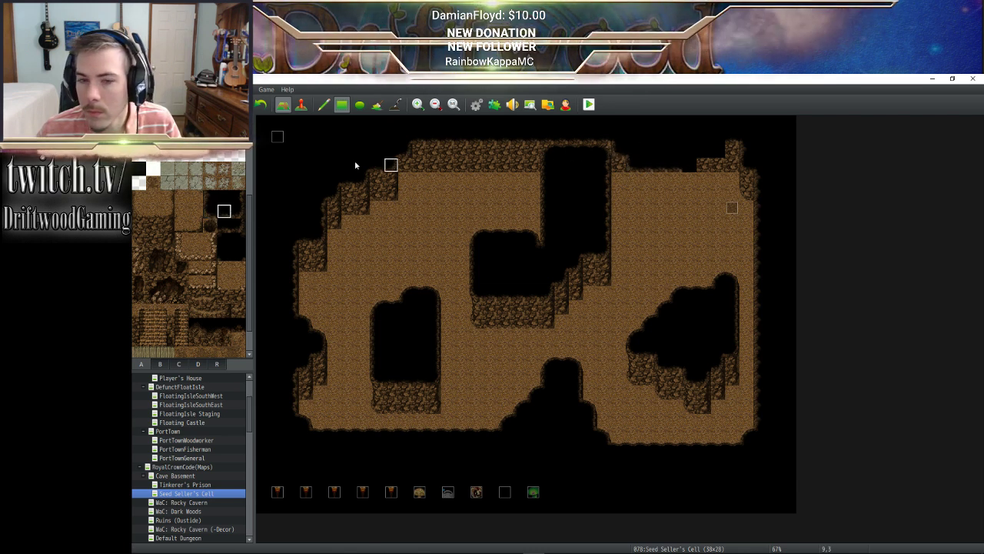
# Edge the recess's eastern corner and the stepped notch beside the northeast wall with ceiling border tiles
pyautogui.click(237, 211)
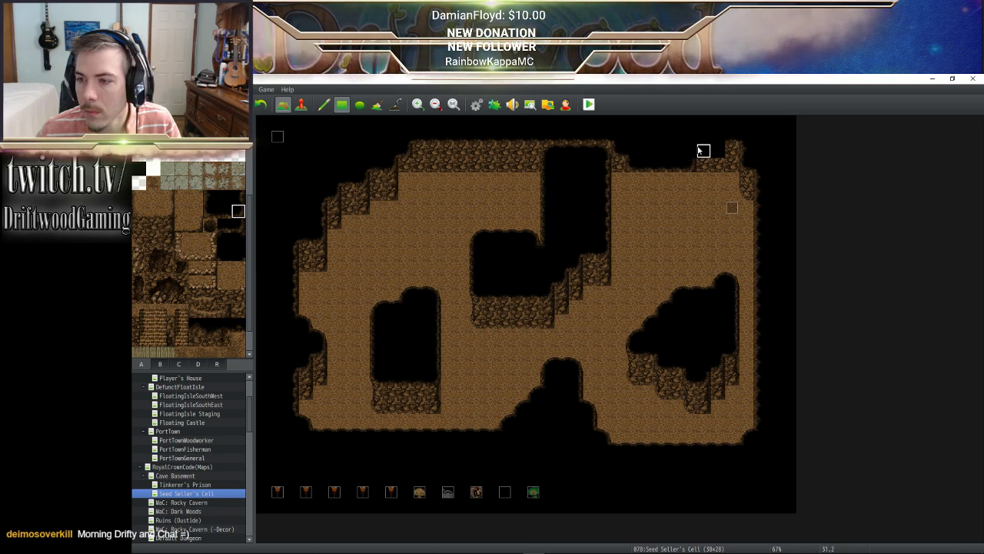
pyautogui.click(701, 150)
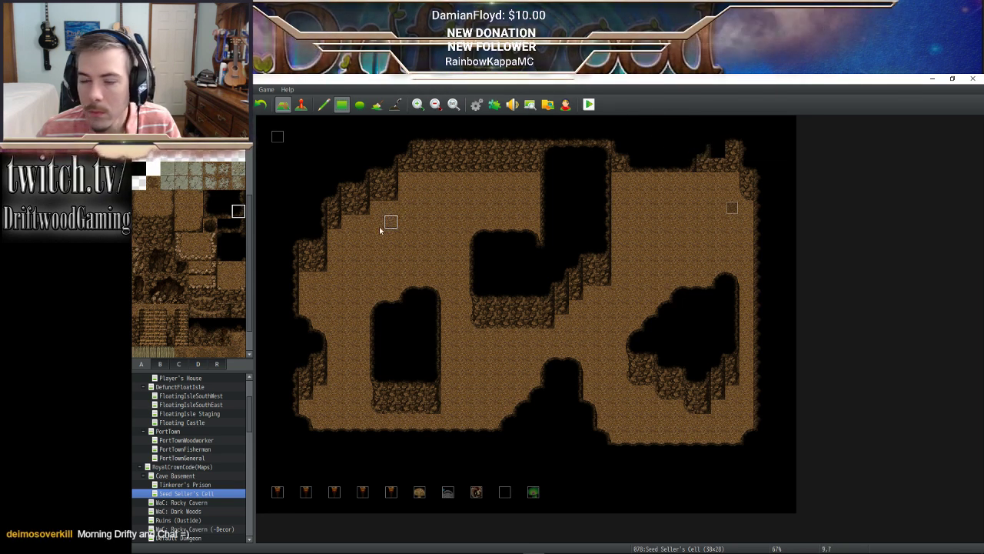
pyautogui.click(227, 223)
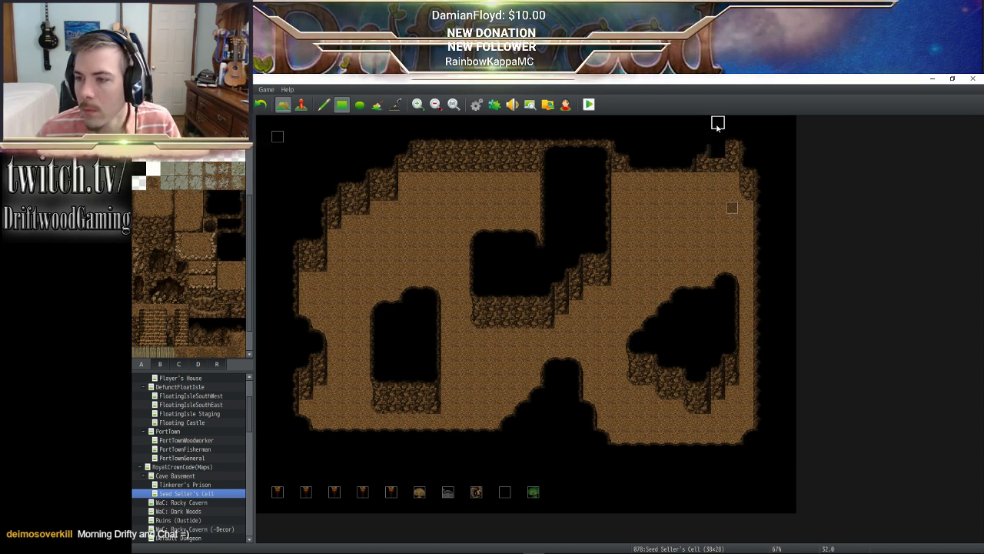
pyautogui.click(732, 150)
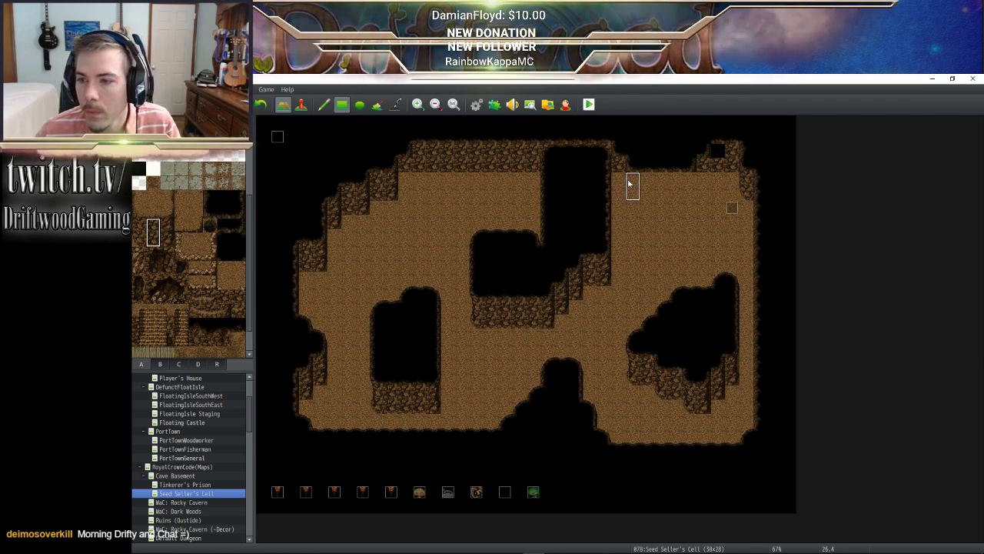
# Add left-end cliff wall tiles descending in steps below the west side of the north wall recess
pyautogui.moveTo(140, 226); pyautogui.dragTo(139, 238)
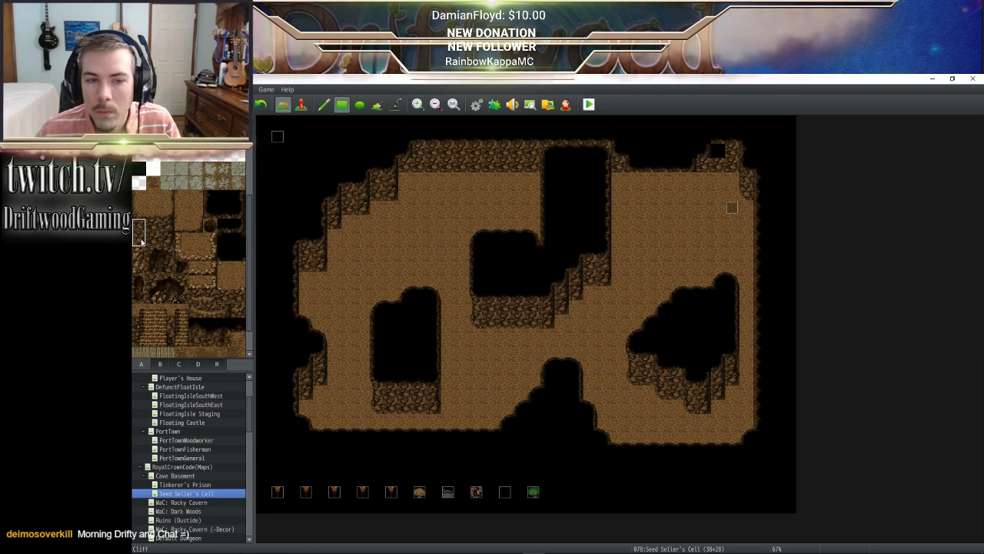
pyautogui.click(619, 167)
pyautogui.click(633, 181)
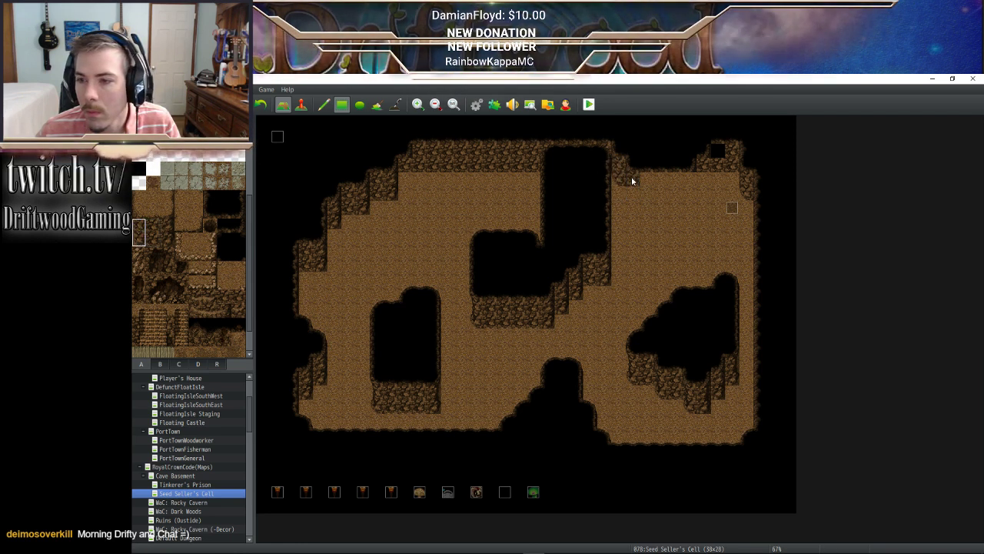
# Add right-end cliff wall tiles in steps below the recess's east side and fill the notch beside the northeast wall
pyautogui.moveTo(167, 225); pyautogui.dragTo(167, 239)
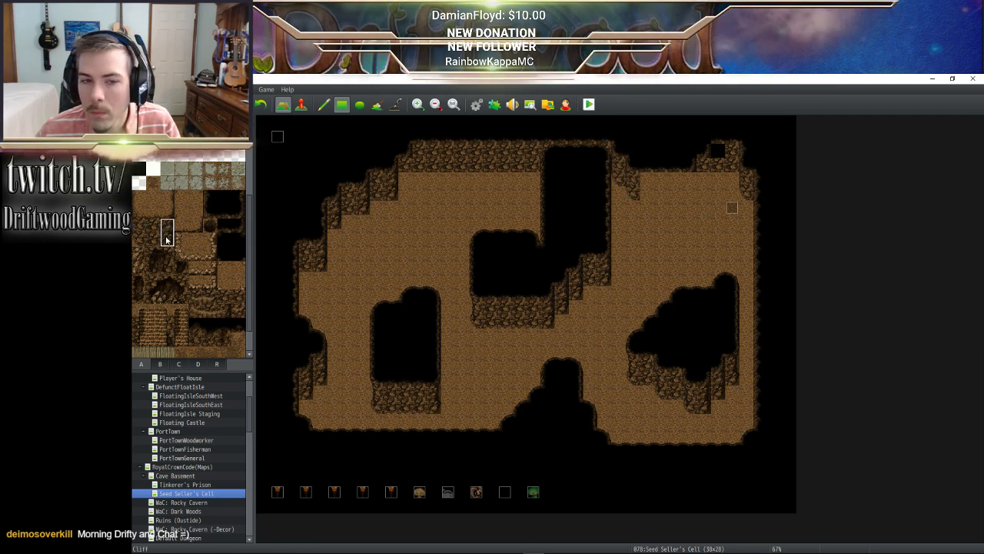
pyautogui.click(690, 182)
pyautogui.moveTo(691, 180)
pyautogui.mouseDown()
pyautogui.moveTo(692, 193)
pyautogui.moveTo(707, 165)
pyautogui.moveTo(705, 177)
pyautogui.mouseUp()
pyautogui.click(716, 159)
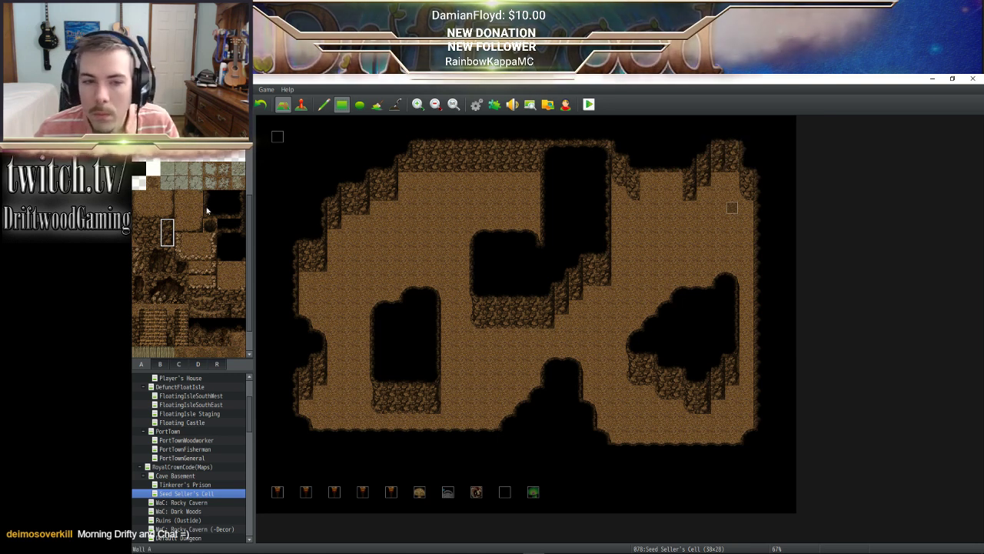
# Complete the ceiling edge at the northeast step and fill the wall face below the recess with middle cliff tiles
pyautogui.click(237, 211)
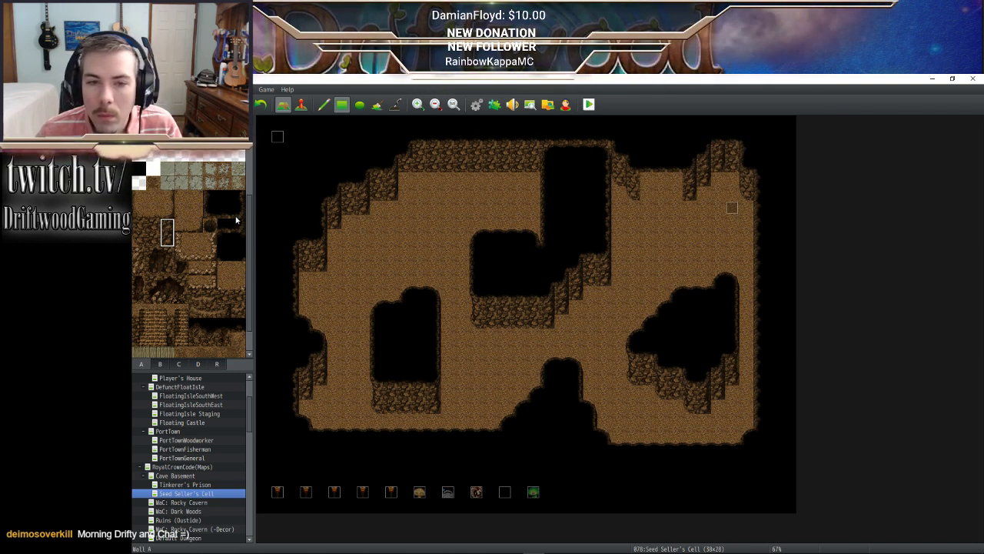
pyautogui.click(224, 210)
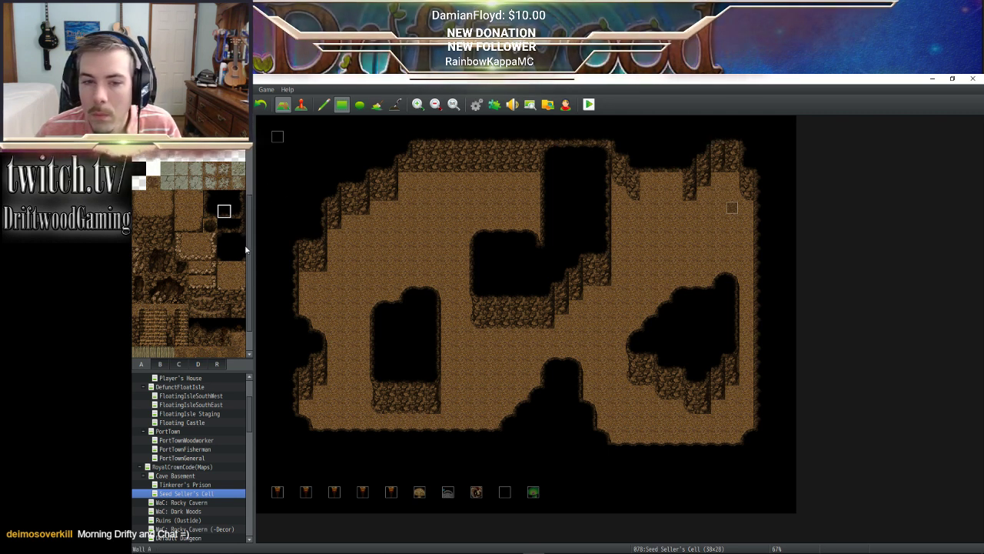
pyautogui.rightClick(705, 137)
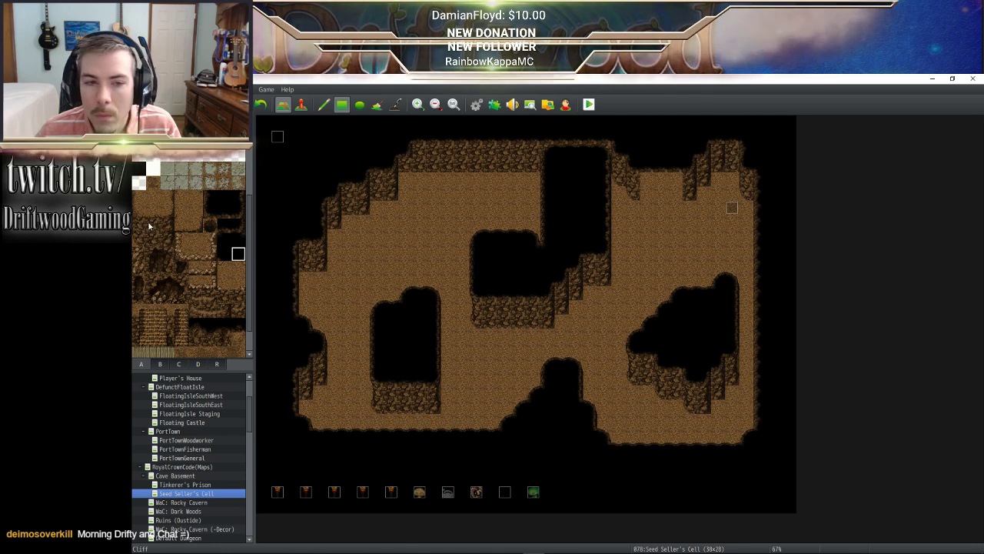
pyautogui.moveTo(729, 179); pyautogui.dragTo(728, 163, button='right')
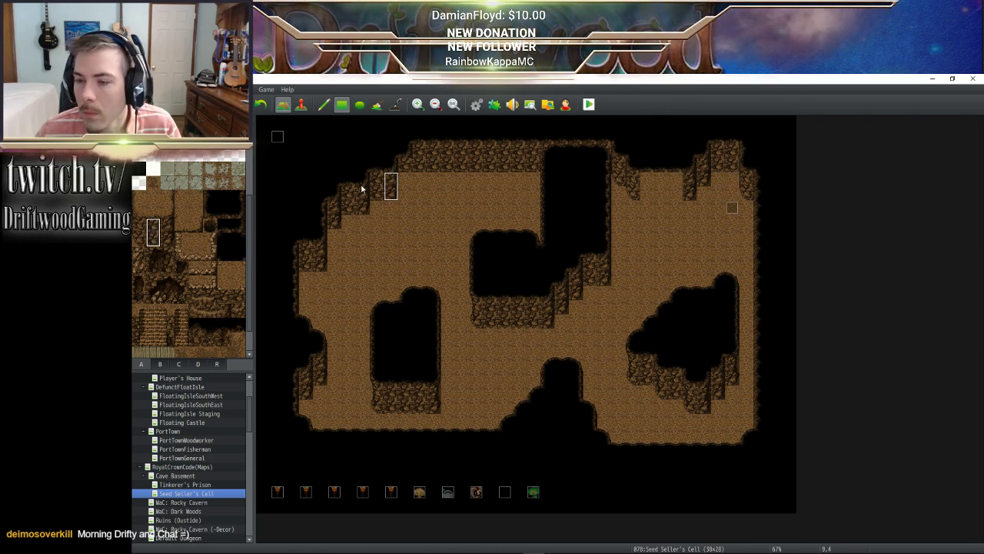
pyautogui.moveTo(651, 185); pyautogui.dragTo(674, 193)
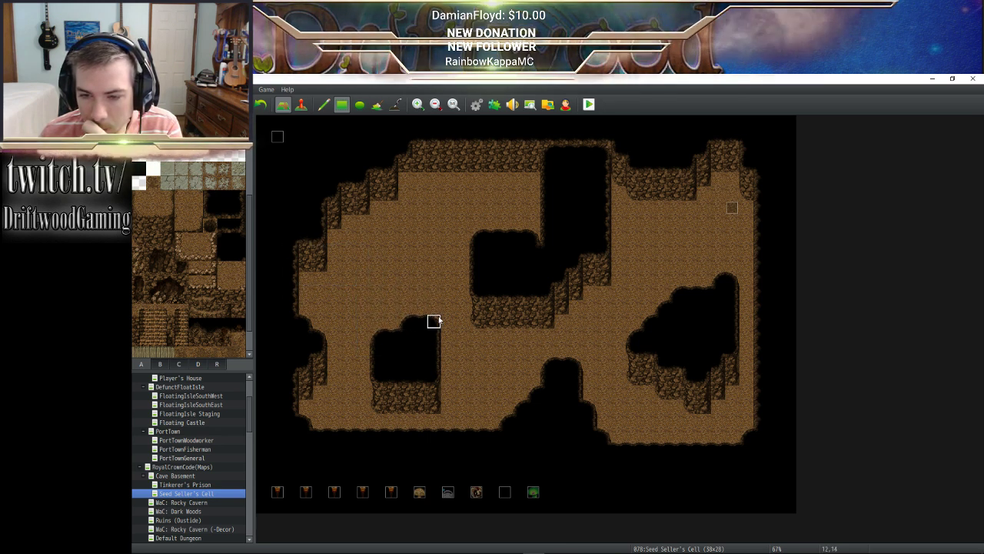
# Slant the lower-left corner of the central rock mass with stepped ceiling edges and cliff wall tiles
pyautogui.moveTo(377, 321); pyautogui.dragTo(437, 413, button='right')
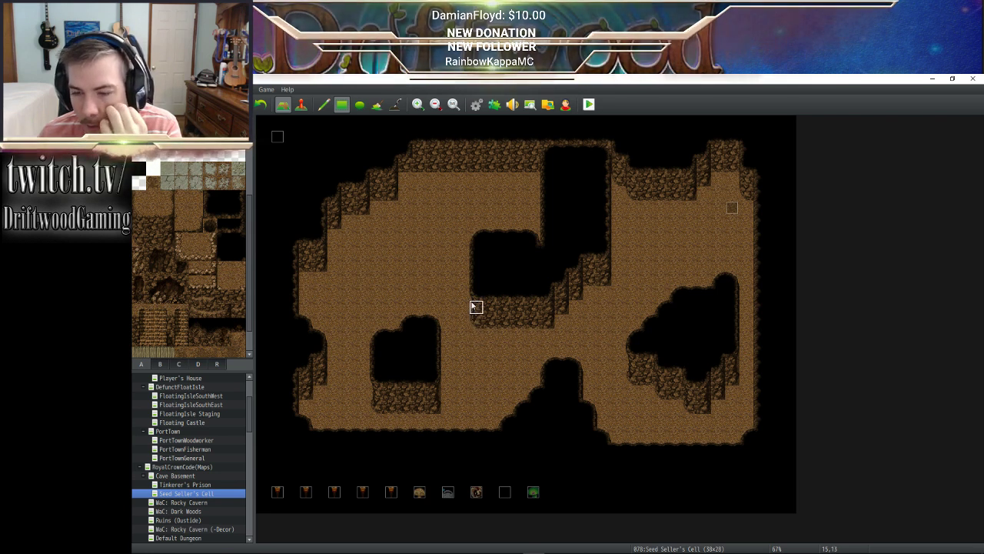
pyautogui.click(498, 321)
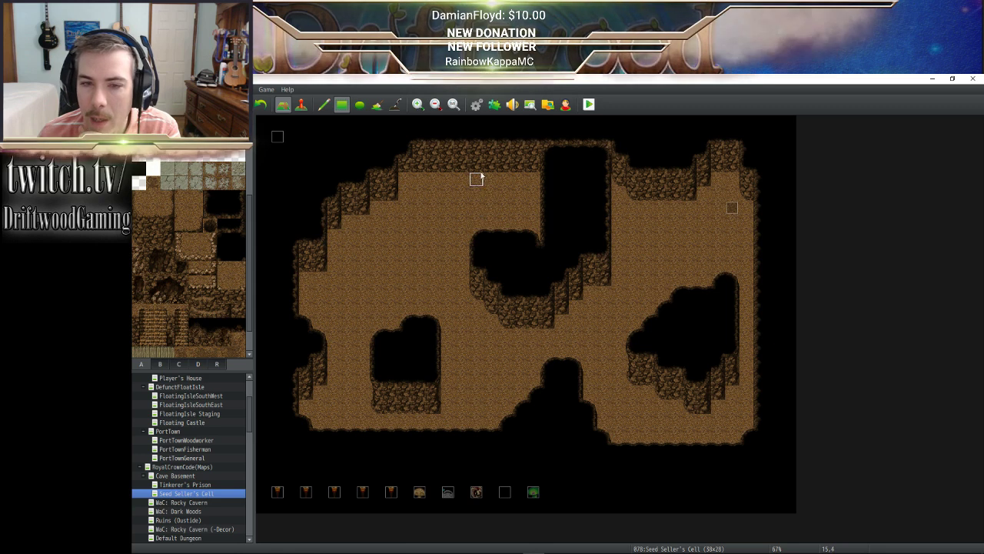
pyautogui.scroll(3, 171, 331)
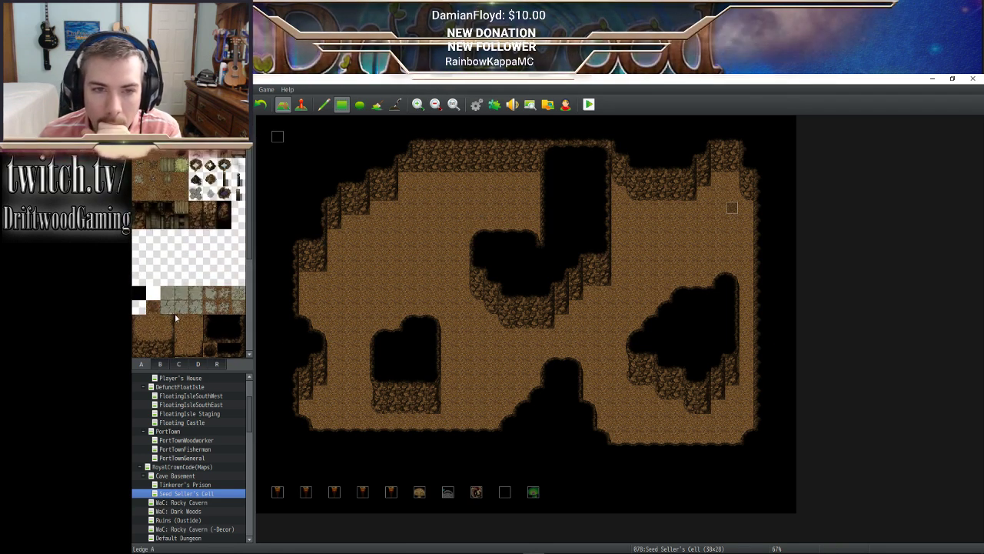
pyautogui.click(164, 366)
pyautogui.scroll(-5, 180, 337)
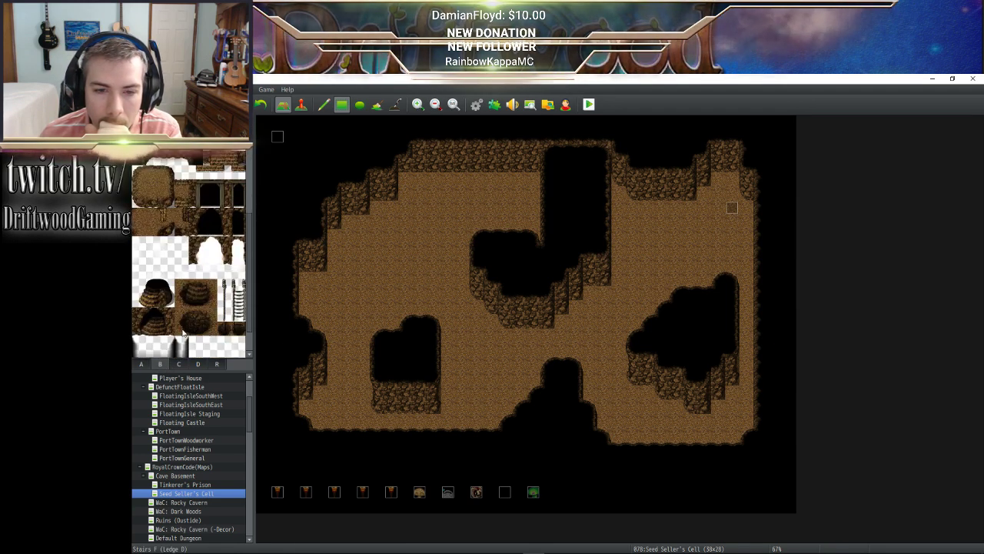
pyautogui.click(179, 363)
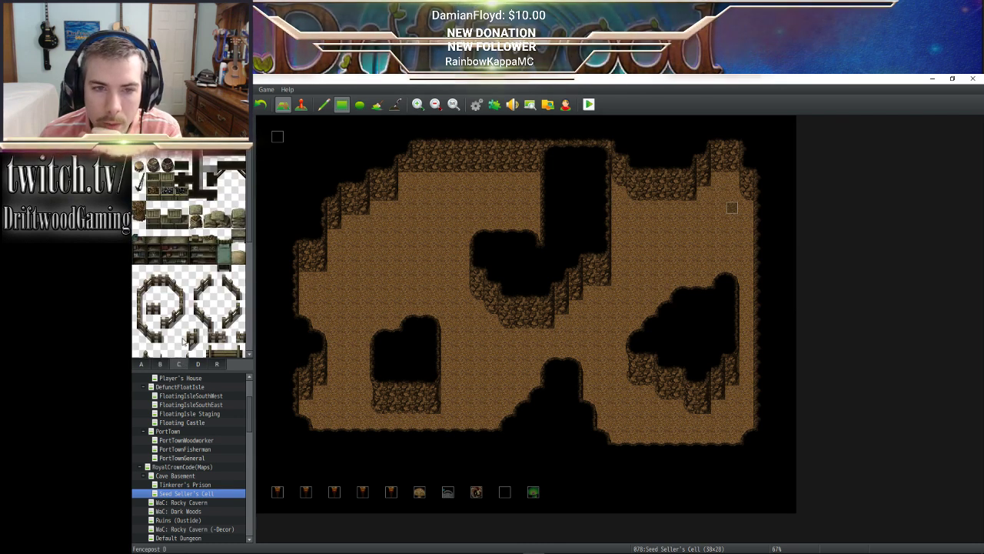
pyautogui.scroll(-3, 202, 315)
pyautogui.scroll(-3, 202, 315)
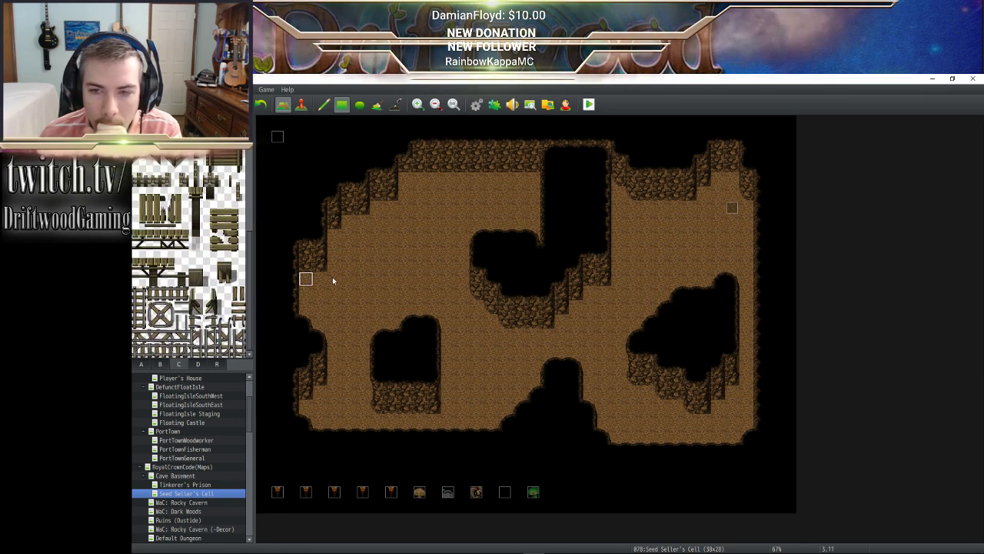
# Switch to event editing and set the player's starting position on the floor of the cave's northwest area
pyautogui.click(300, 103)
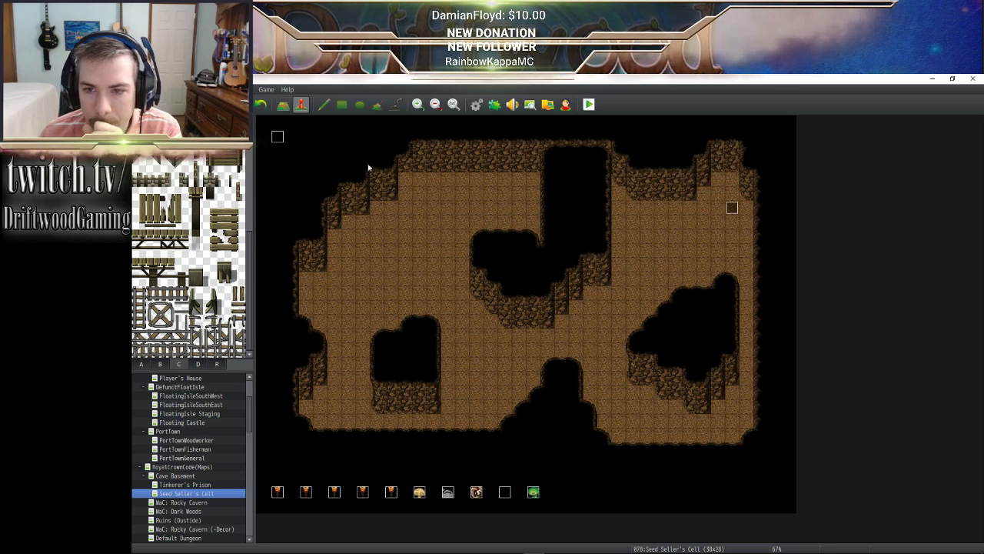
pyautogui.rightClick(419, 222)
pyautogui.moveTo(471, 350)
pyautogui.click(537, 347)
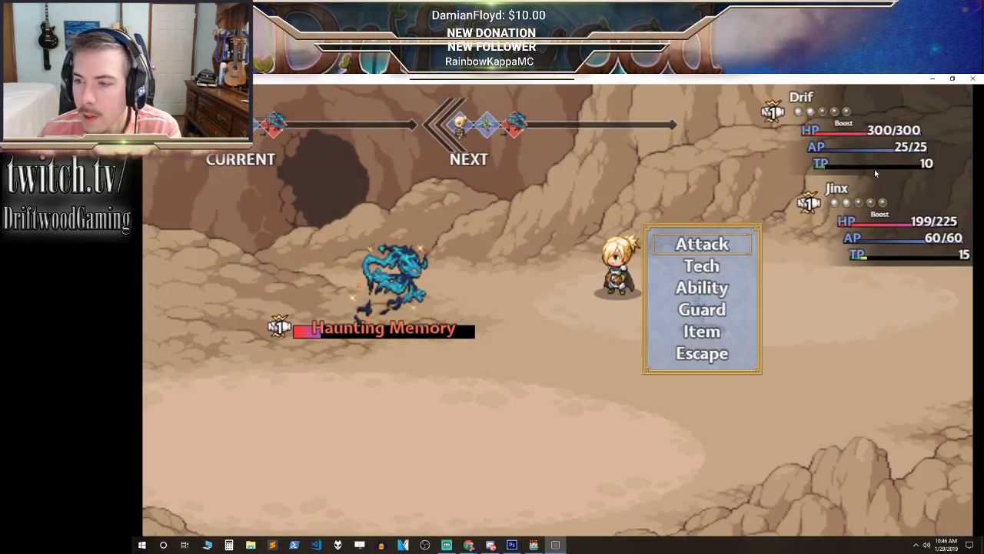
# Close the playtest and switch the Seed Seller's Cell map back to tile editing
pyautogui.click(973, 79)
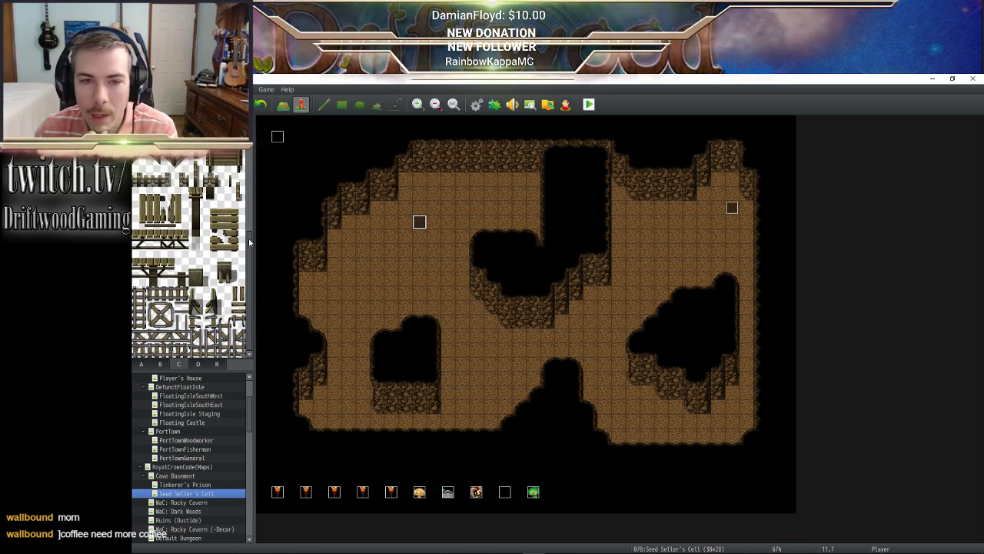
pyautogui.moveTo(249, 243); pyautogui.dragTo(259, 134)
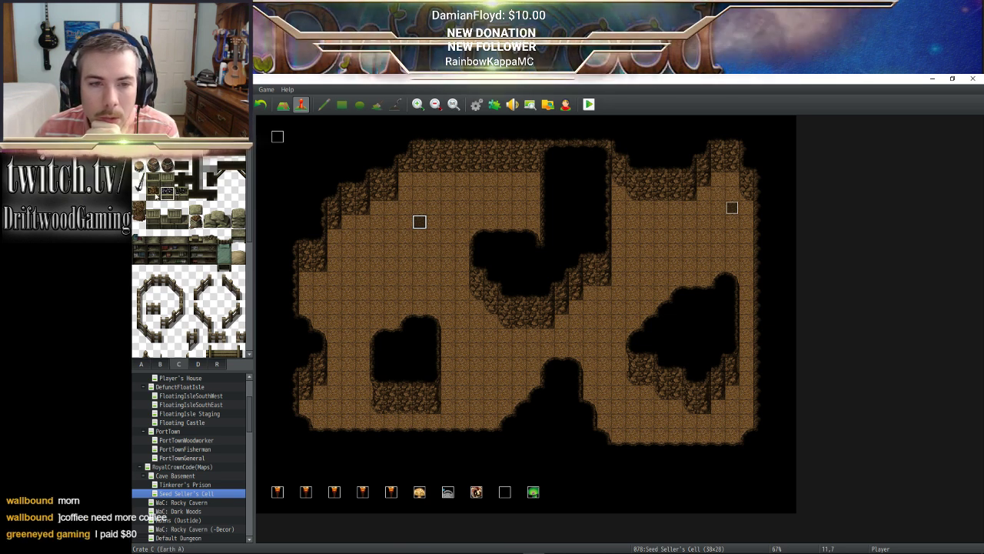
pyautogui.click(280, 105)
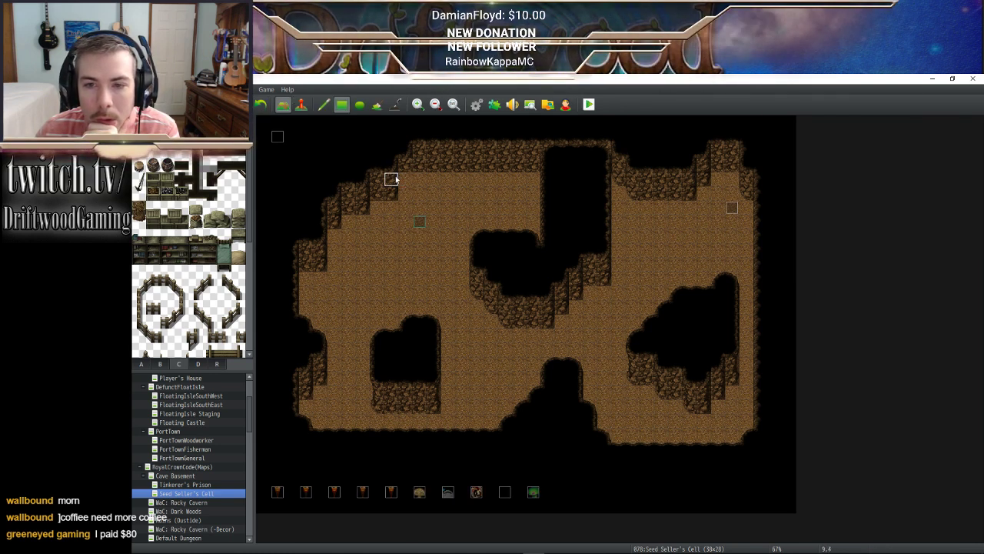
# Scatter single dark debris ground tiles over the cave floor in the west, center, southeast and northeast
pyautogui.click(143, 364)
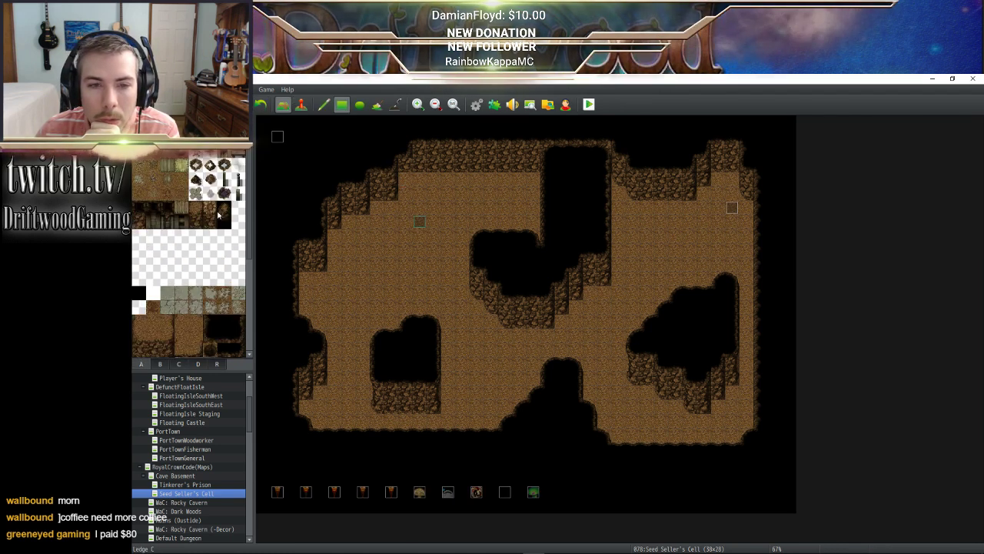
pyautogui.scroll(-1, 168, 335)
pyautogui.moveTo(166, 313); pyautogui.dragTo(167, 329)
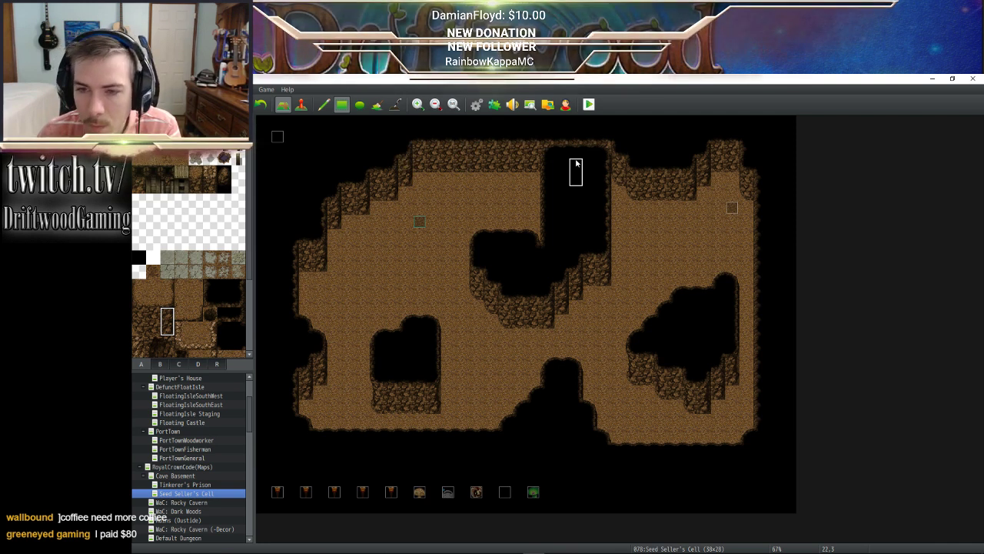
pyautogui.click(198, 159)
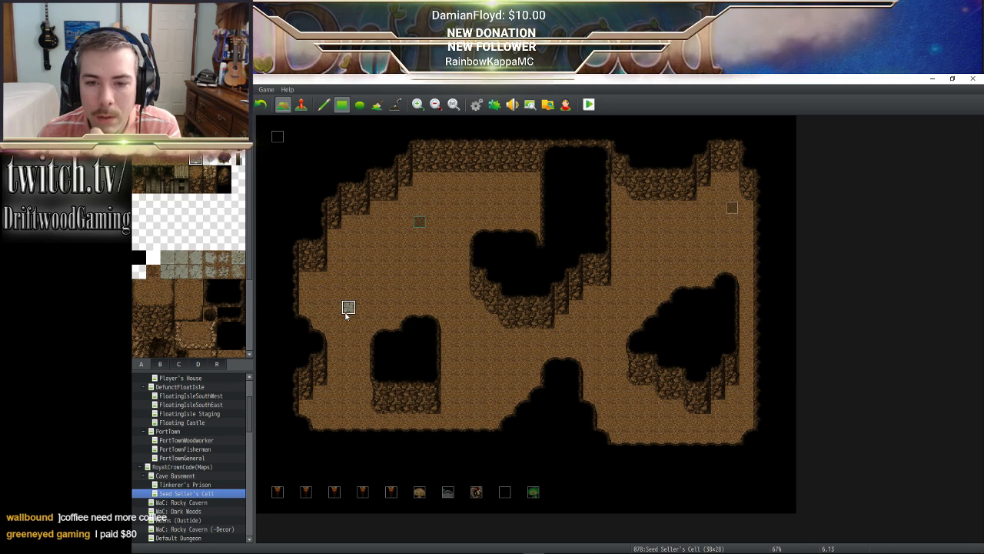
pyautogui.scroll(1, 152, 193)
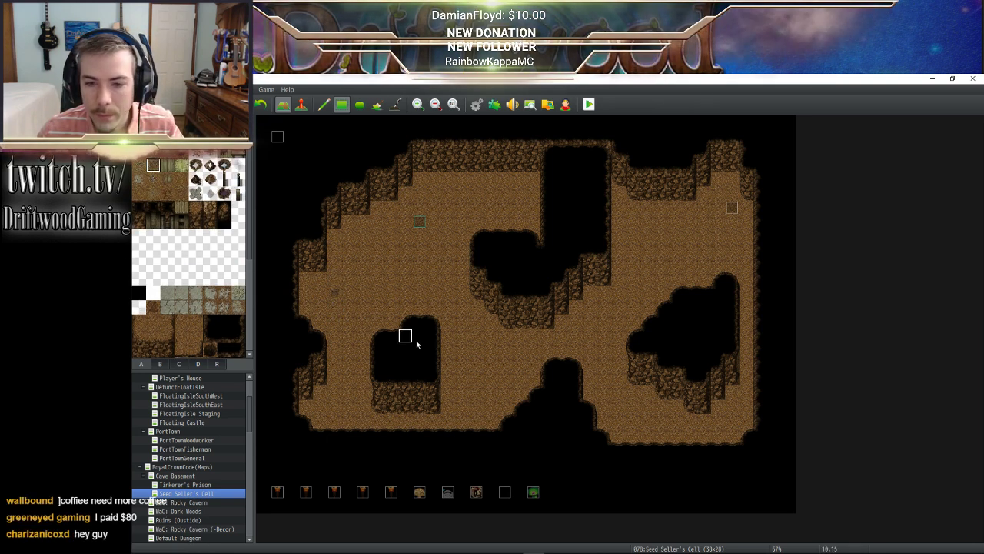
pyautogui.click(633, 420)
pyautogui.click(665, 223)
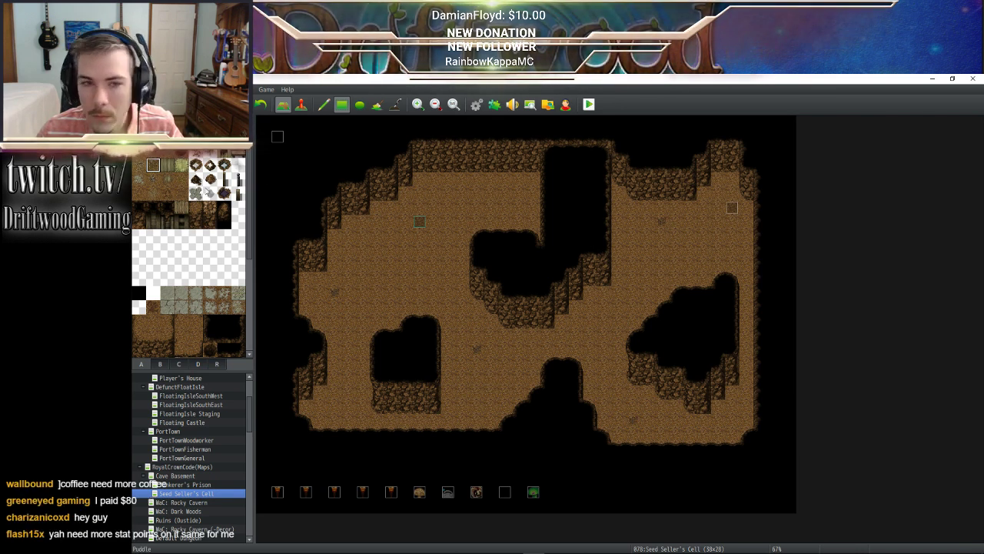
# Scatter single pebble detail tiles across the cave floor, from the northwest and southwest areas to the center and northeast
pyautogui.click(139, 165)
pyautogui.click(399, 281)
pyautogui.click(393, 250)
pyautogui.click(519, 364)
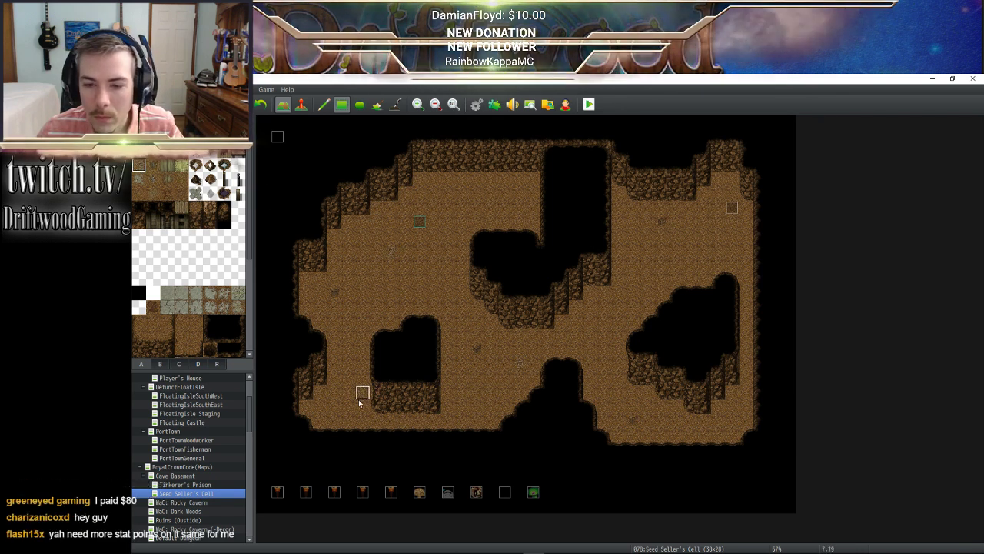
pyautogui.click(349, 405)
pyautogui.click(606, 321)
pyautogui.click(691, 223)
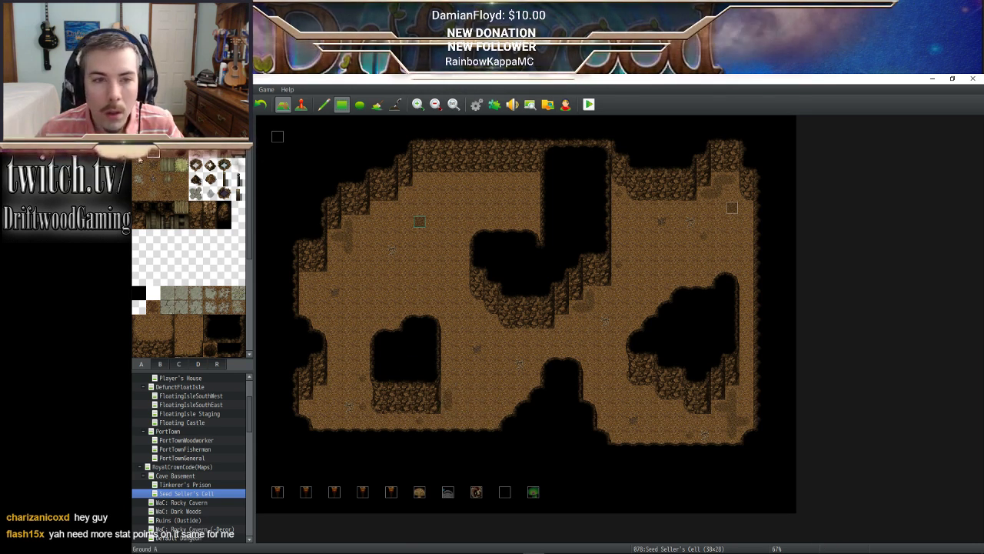
# Paint green grass patches on the north floor, with a larger patch in the corner west of the tall black recess
pyautogui.click(519, 183)
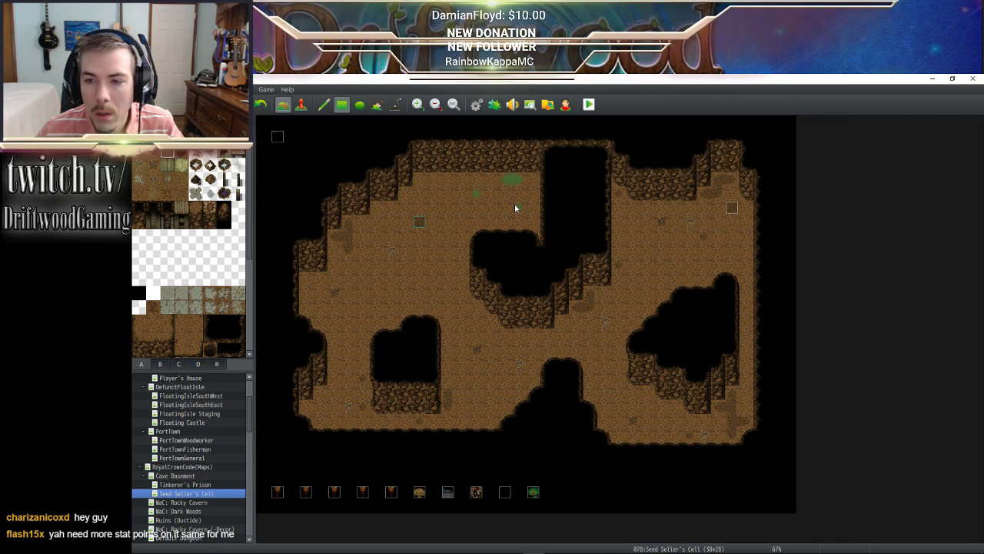
pyautogui.click(449, 180)
pyautogui.click(458, 212)
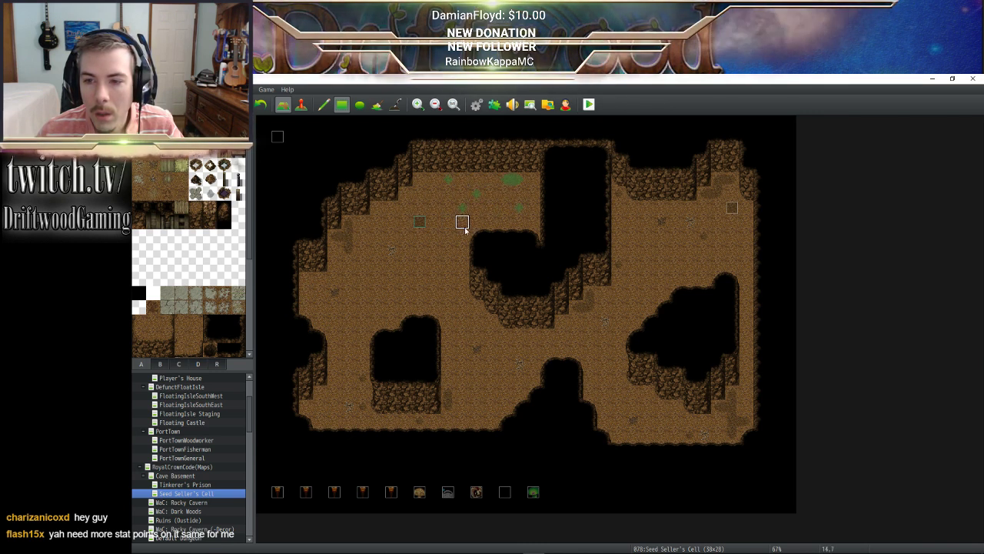
pyautogui.click(462, 222)
pyautogui.click(527, 183)
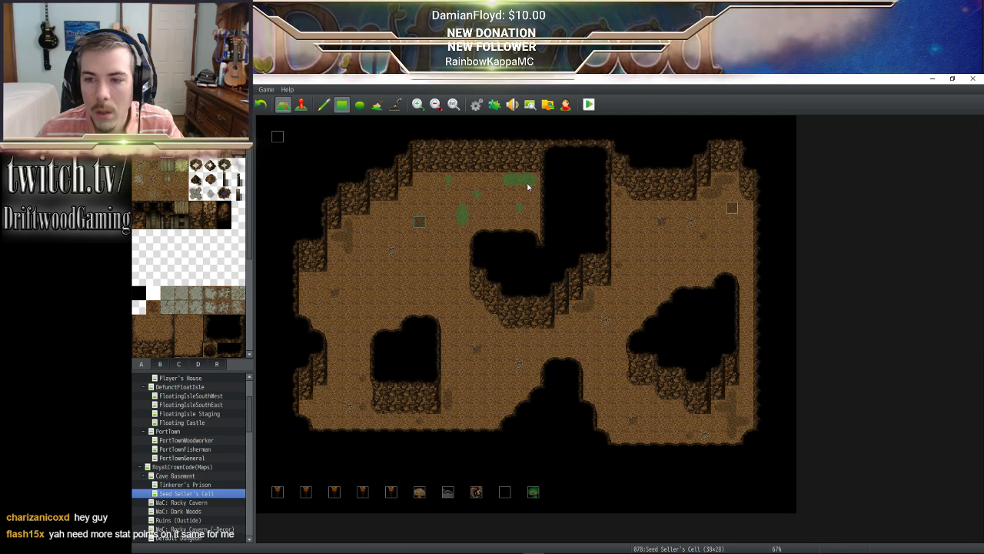
pyautogui.moveTo(524, 197); pyautogui.dragTo(530, 199)
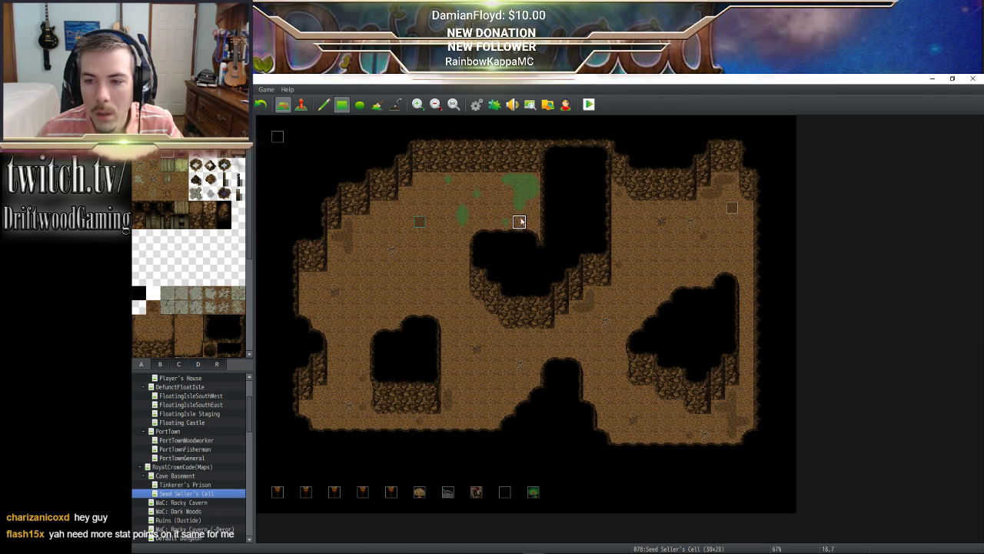
# Add small grass patches in the west, southwest corner and southeast, and a two-tile patch along the tall recess's east side
pyautogui.click(433, 264)
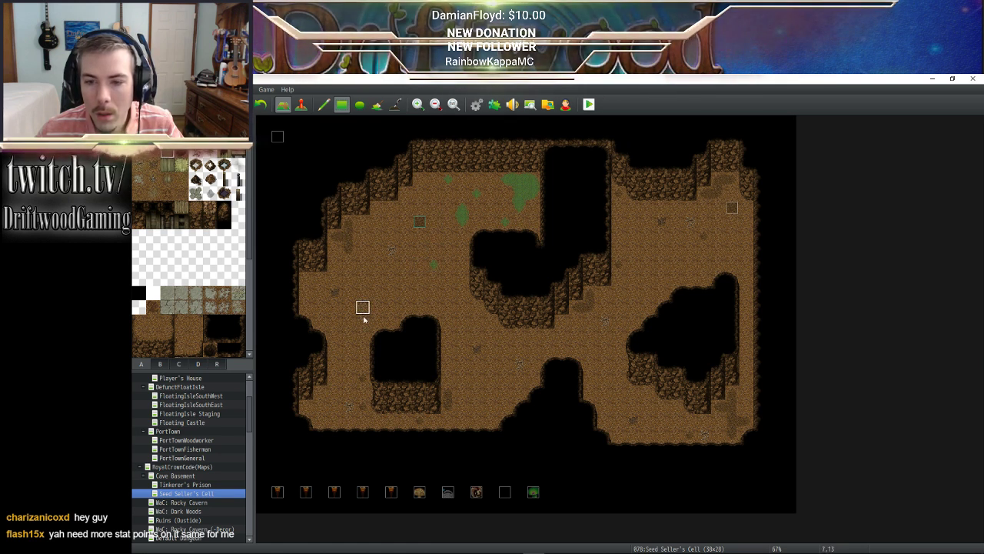
pyautogui.click(350, 336)
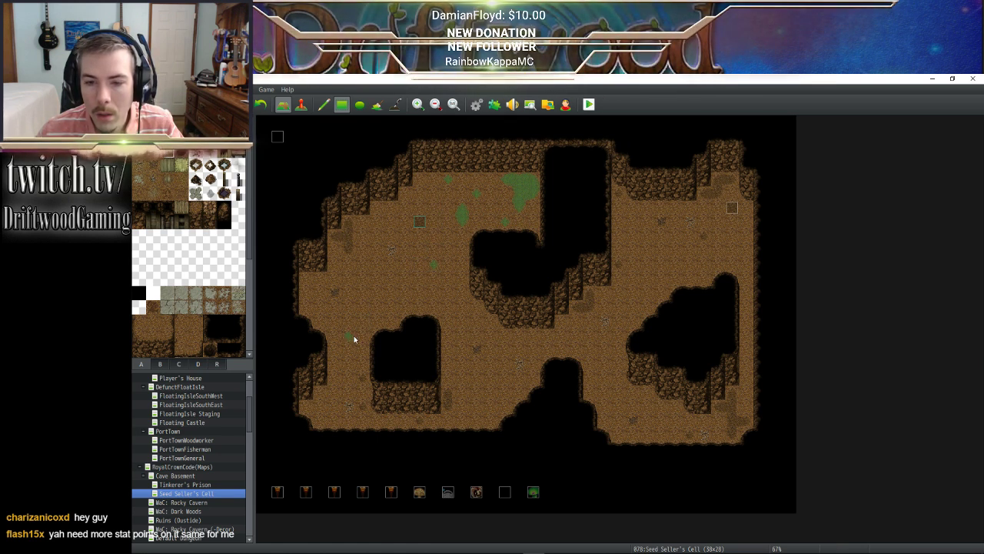
pyautogui.click(318, 414)
pyautogui.click(663, 436)
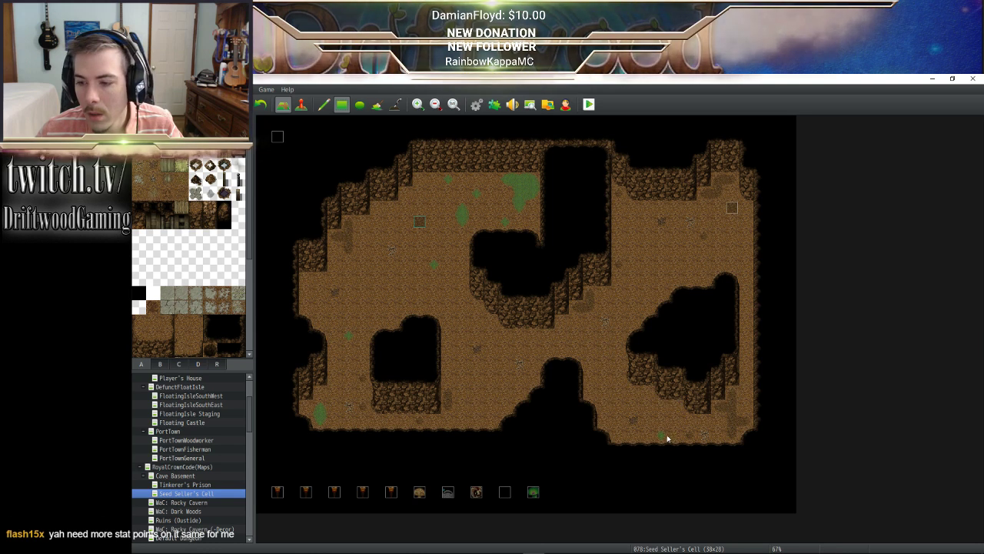
pyautogui.click(621, 206)
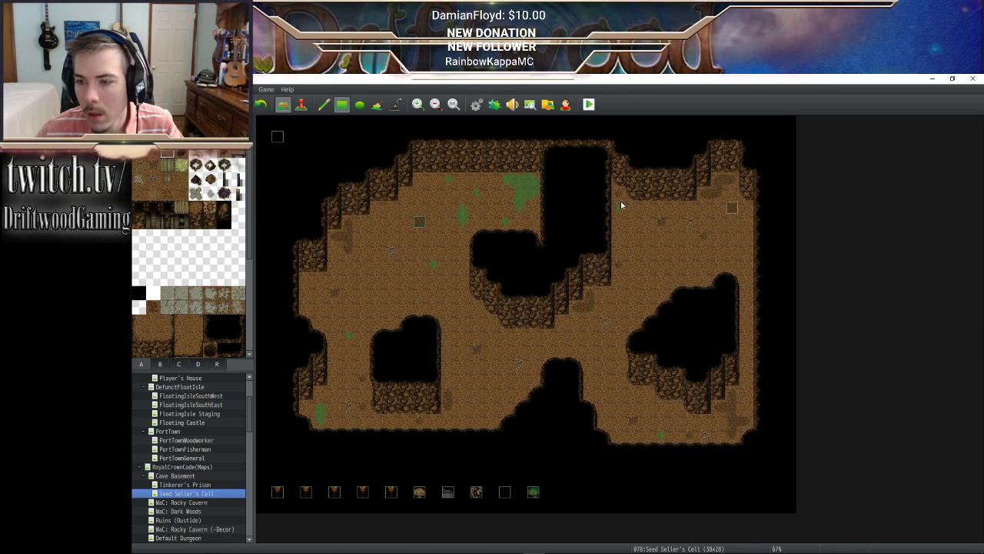
pyautogui.click(616, 222)
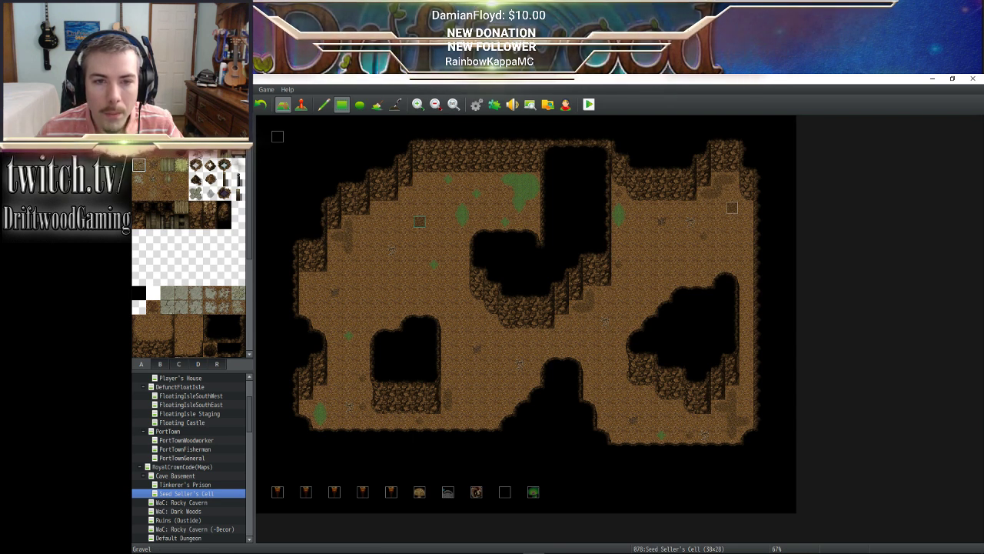
pyautogui.click(139, 179)
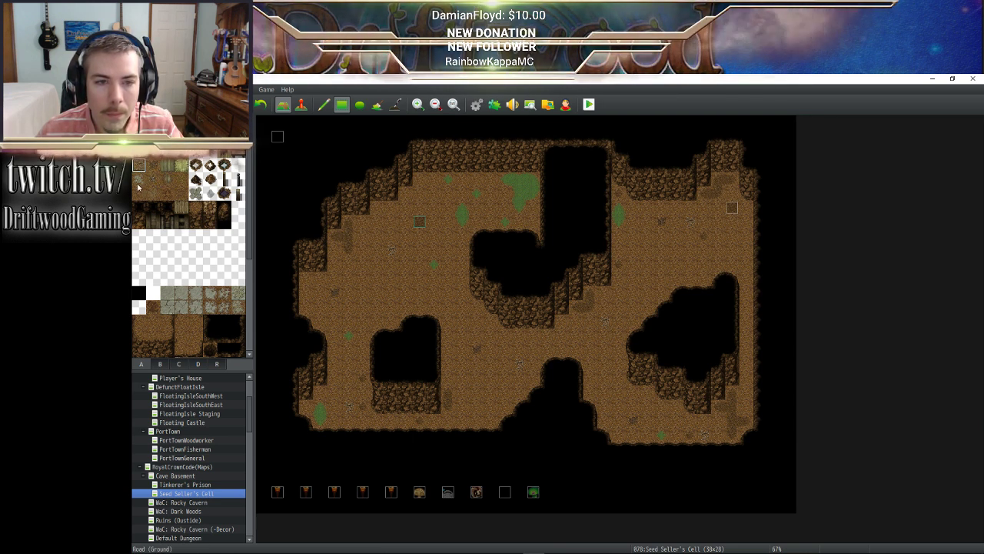
pyautogui.click(309, 282)
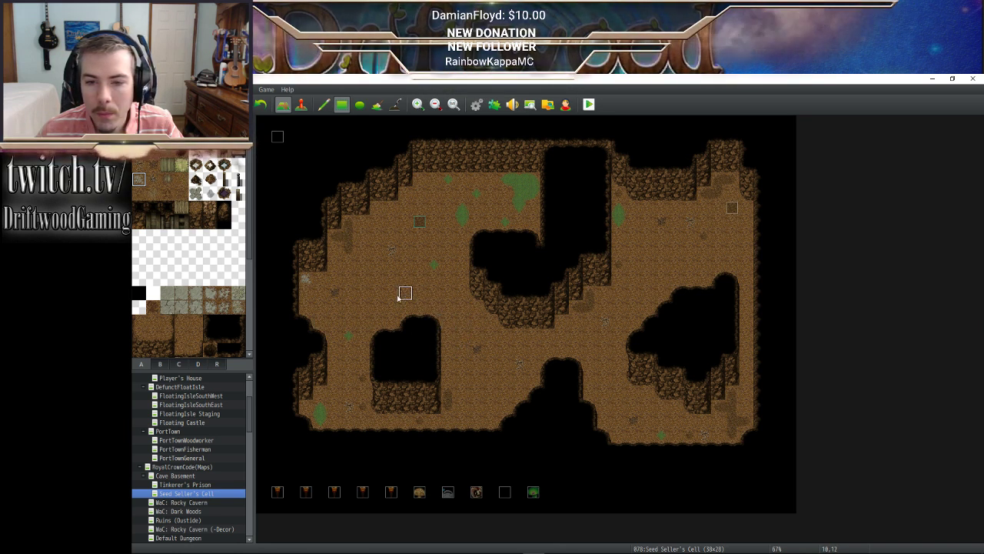
pyautogui.hotkey('ctrl', 'z')
# Scatter more small gravel and ground detail tiles, including Gravel Ground B, over the bare parts of the cave floor
pyautogui.click(153, 180)
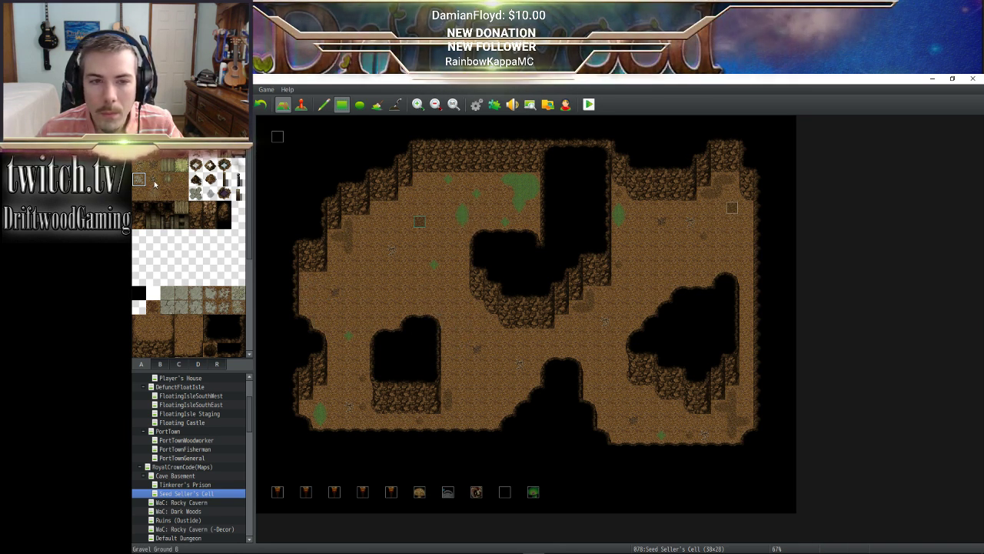
pyautogui.click(449, 194)
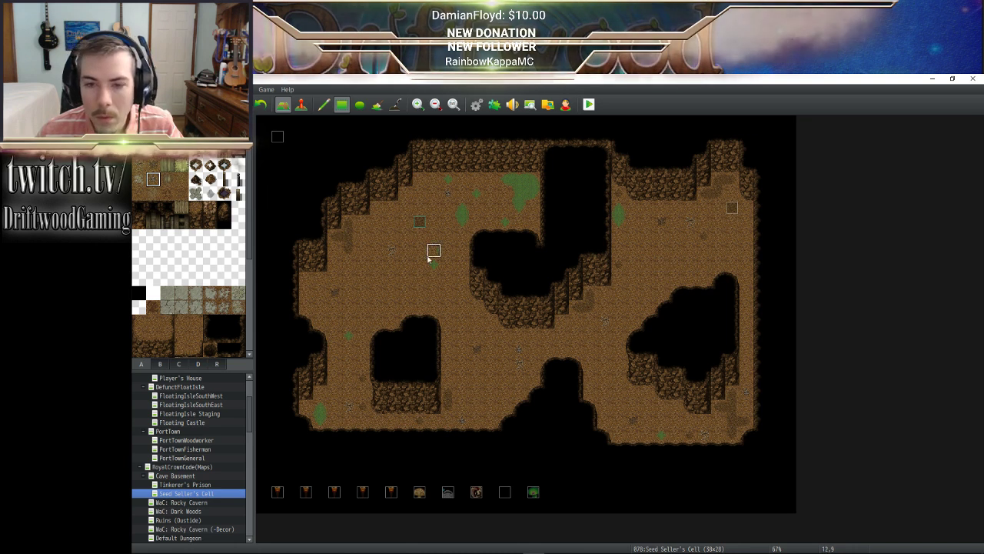
pyautogui.click(167, 179)
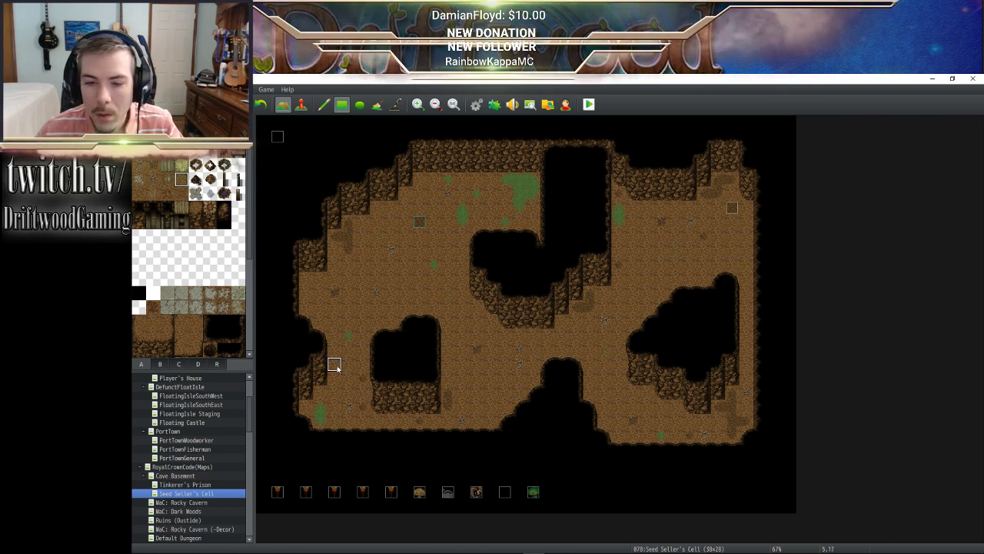
pyautogui.click(167, 192)
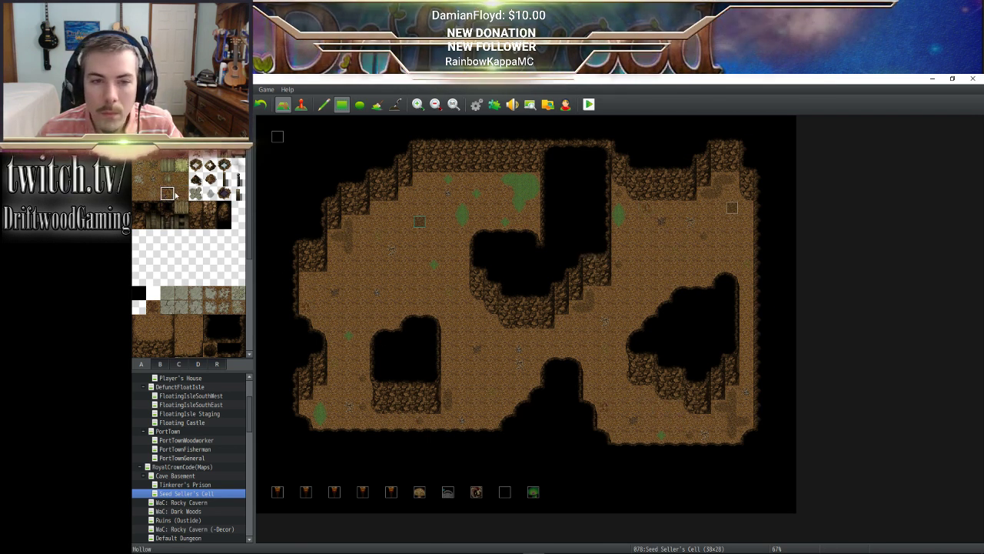
pyautogui.click(175, 196)
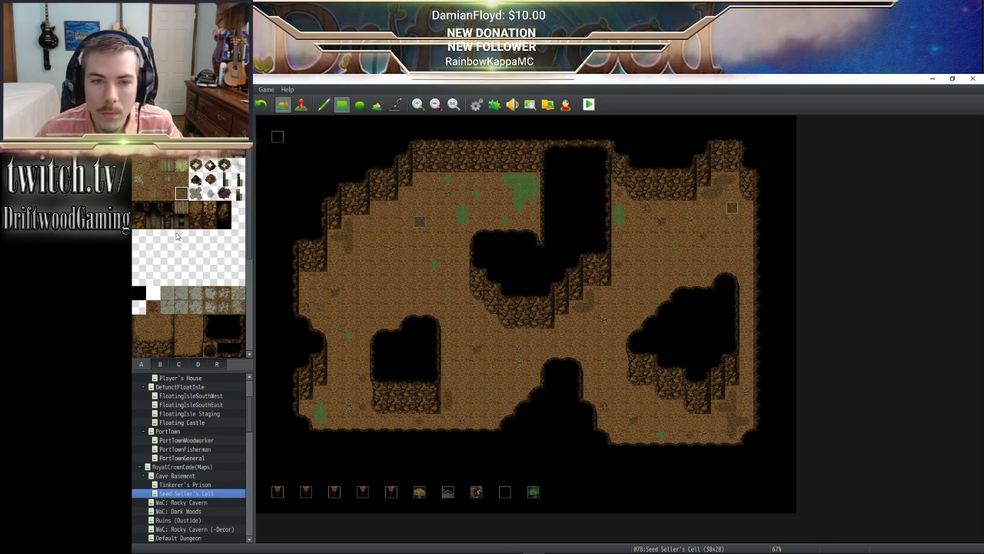
# Examine the cave tileset's ground, ledge and cliff tiles for further floor decoration
pyautogui.scroll(-1, 179, 210)
pyautogui.scroll(-1, 179, 210)
pyautogui.scroll(-1, 179, 211)
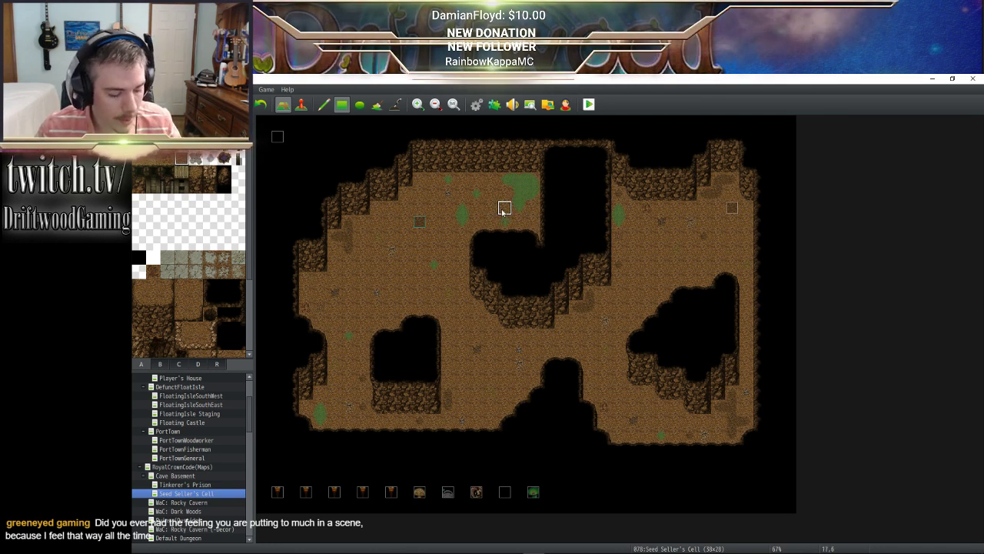
pyautogui.click(459, 211)
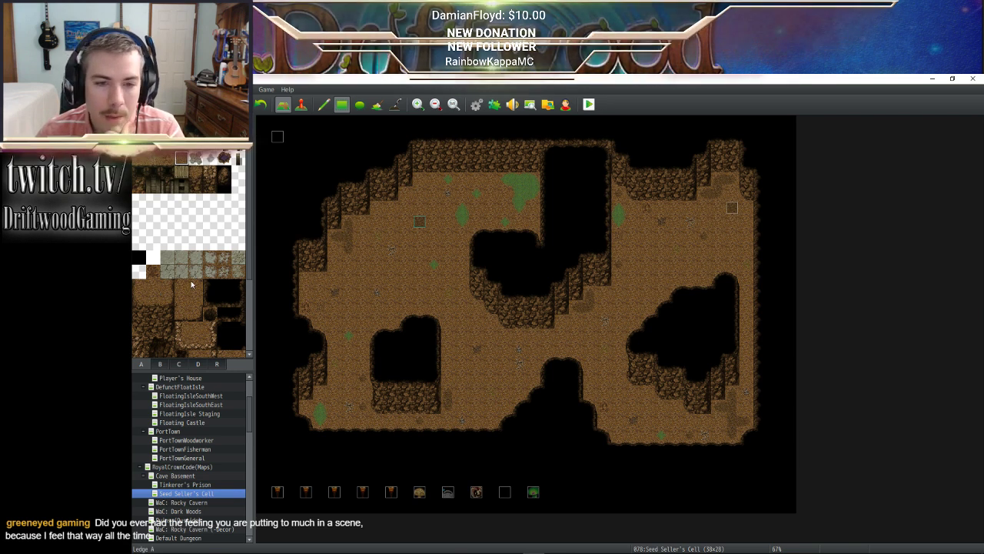
pyautogui.scroll(-8, 192, 284)
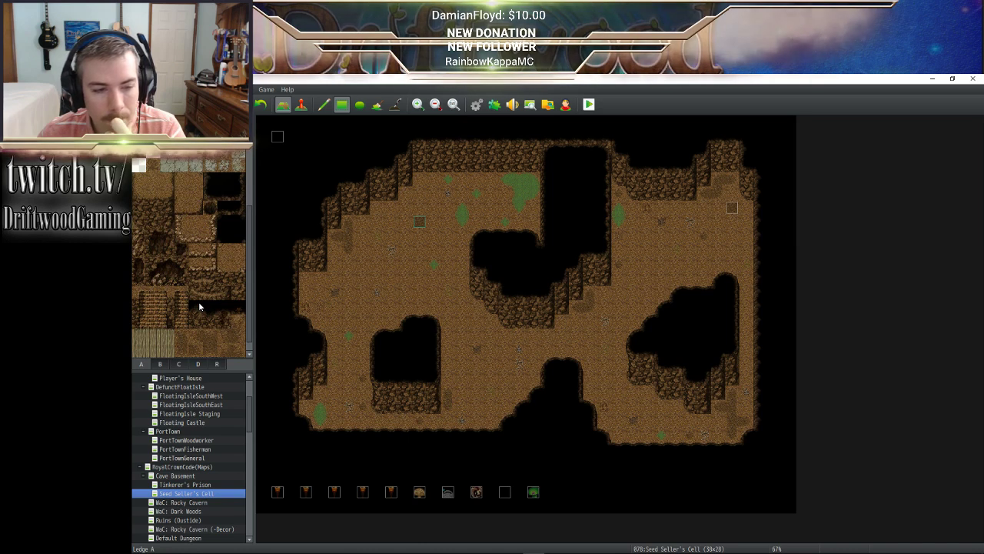
pyautogui.scroll(-1, 198, 306)
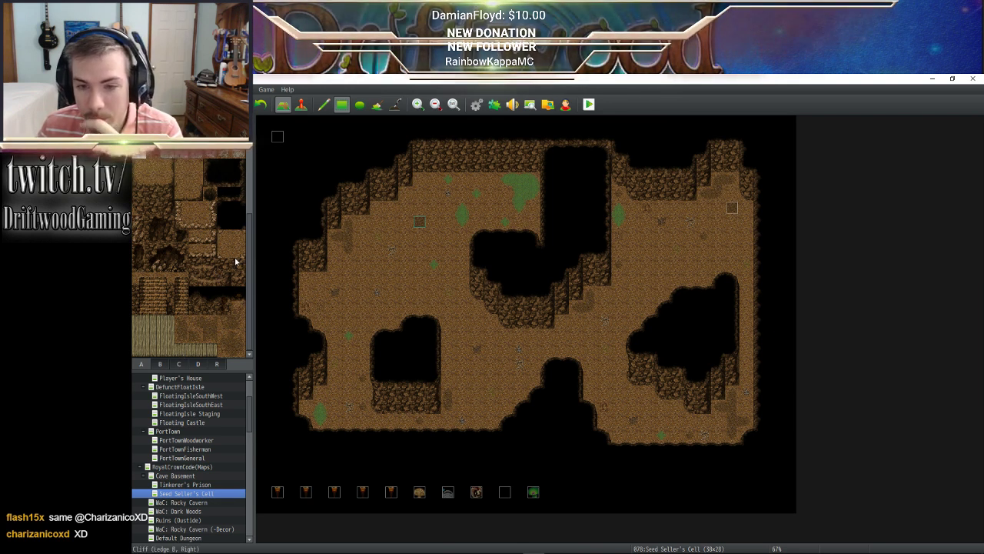
pyautogui.scroll(3, 203, 243)
pyautogui.scroll(3, 202, 243)
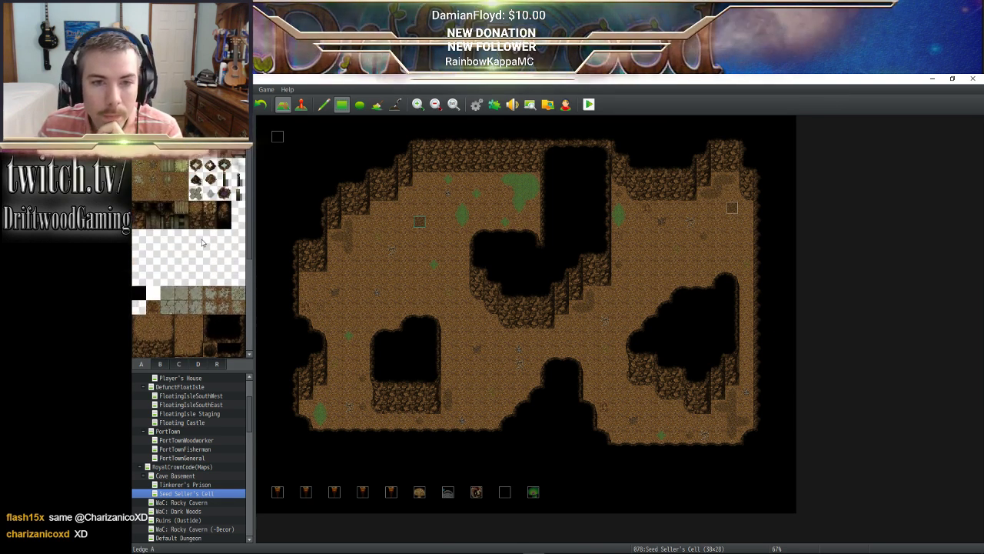
# Paint dark ground patches at the west wall and along the wall just below the large grass patch
pyautogui.click(137, 198)
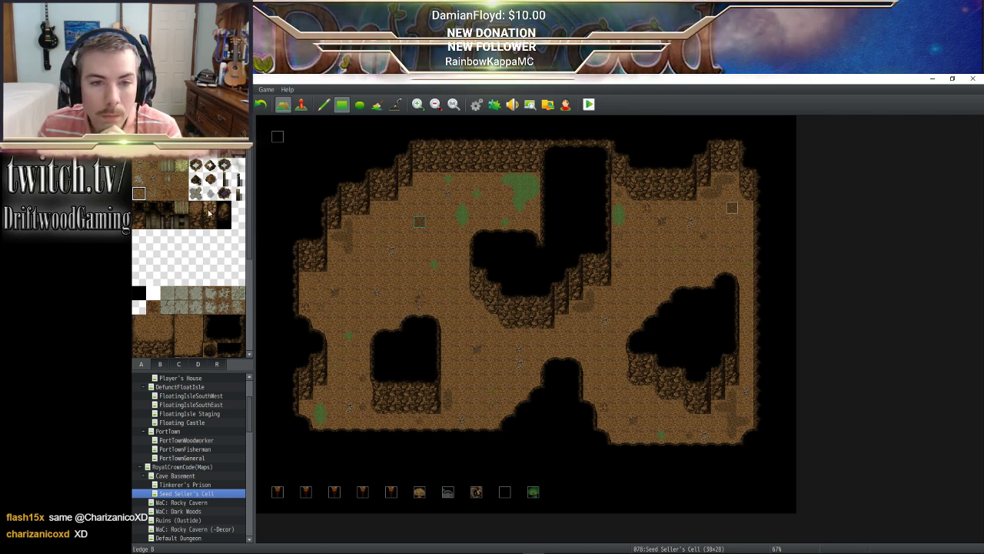
pyautogui.click(210, 192)
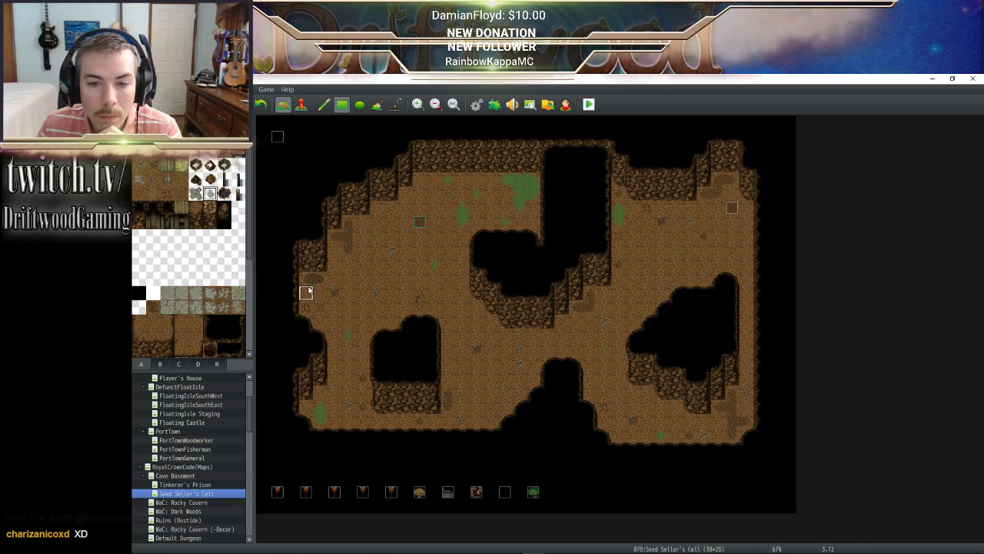
pyautogui.click(534, 212)
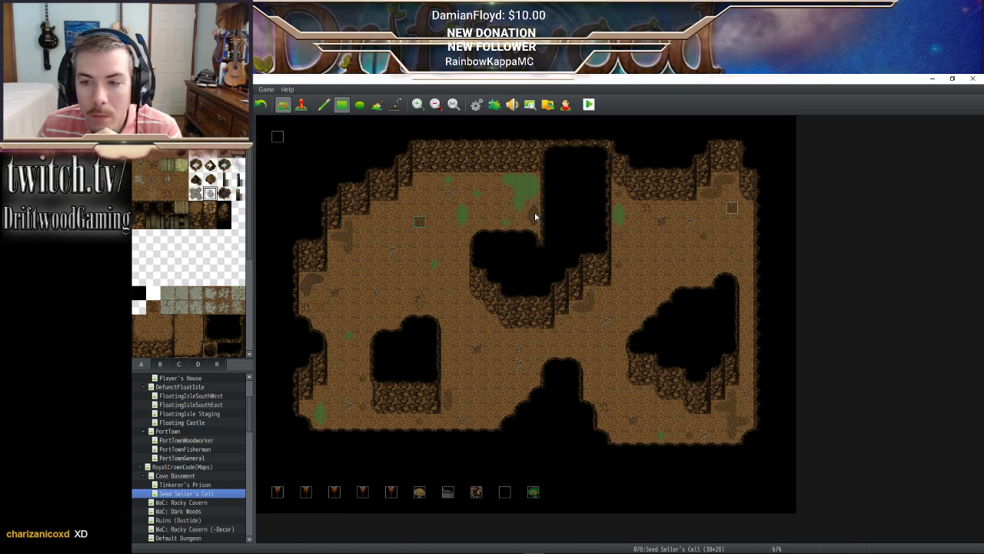
pyautogui.click(534, 196)
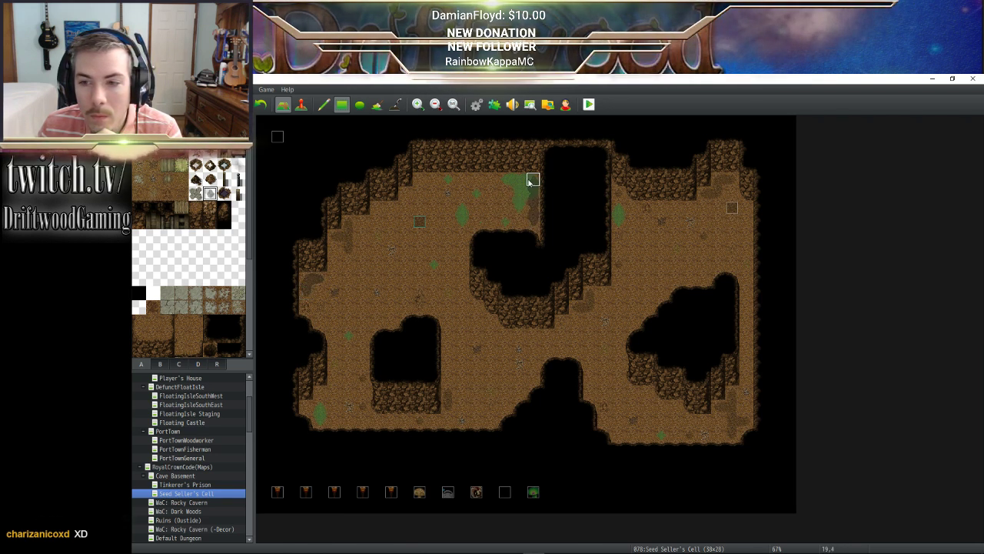
# Paint dark ground patches over the large northern grass patch and its west edge, in the southwest corner grass and in the southeast chamber's lower-west corner
pyautogui.click(522, 186)
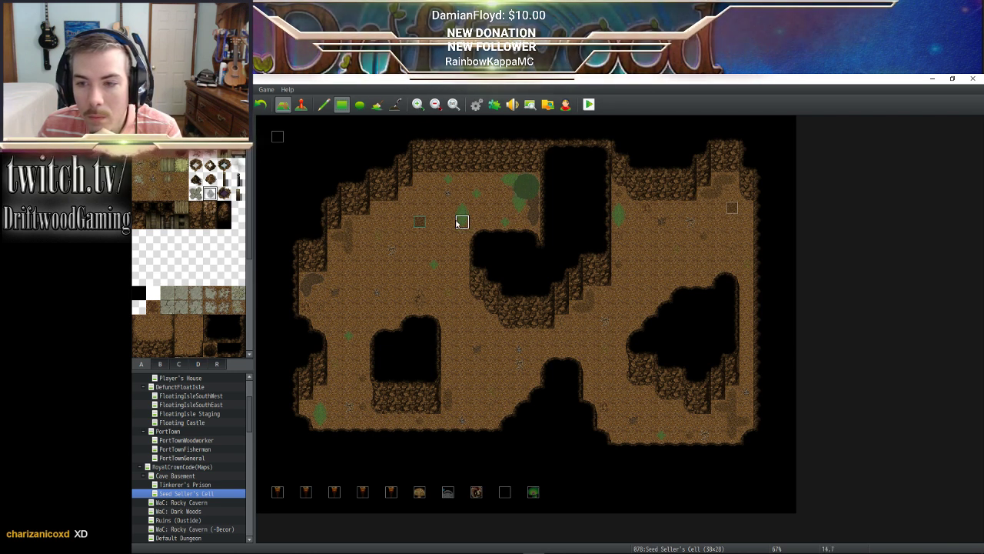
pyautogui.click(503, 187)
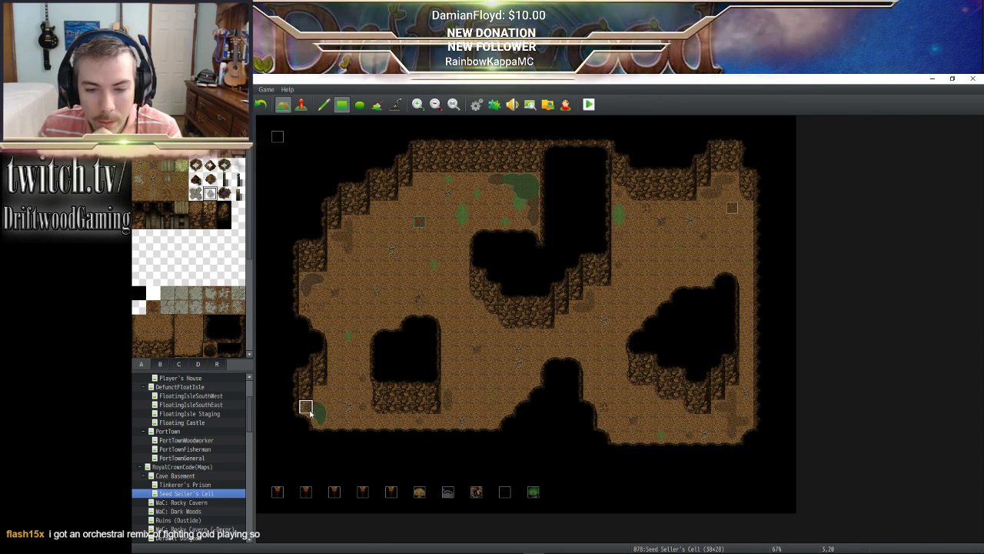
pyautogui.click(611, 422)
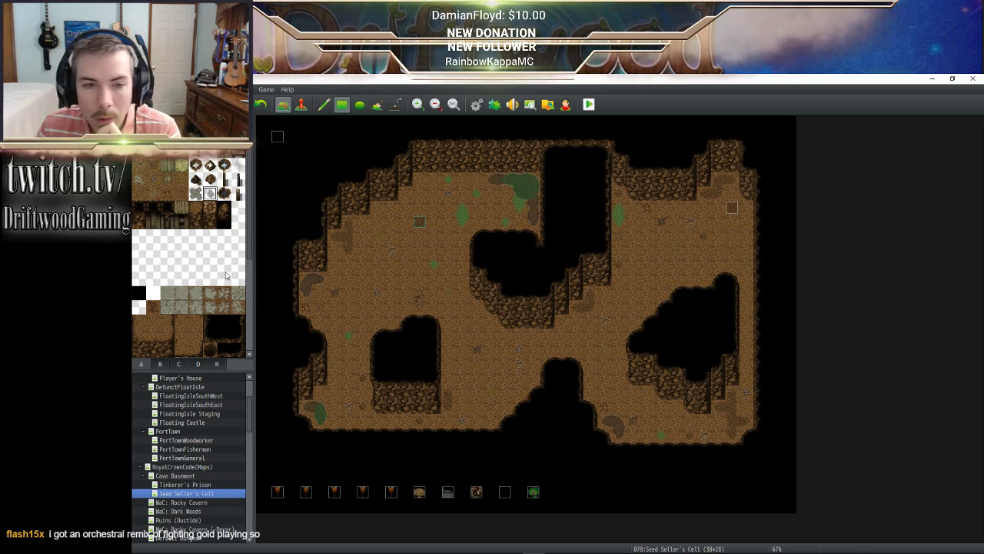
# Examine the Tinkerer's Prison and Cave Basement maps as decoration references, and return to the Seed Seller's Cell map
pyautogui.scroll(-8, 192, 254)
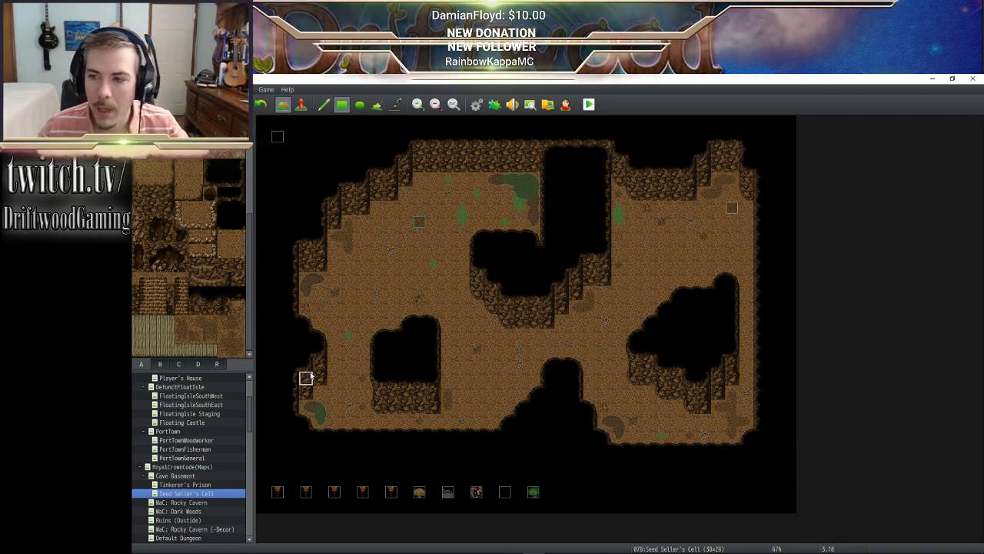
pyautogui.click(186, 485)
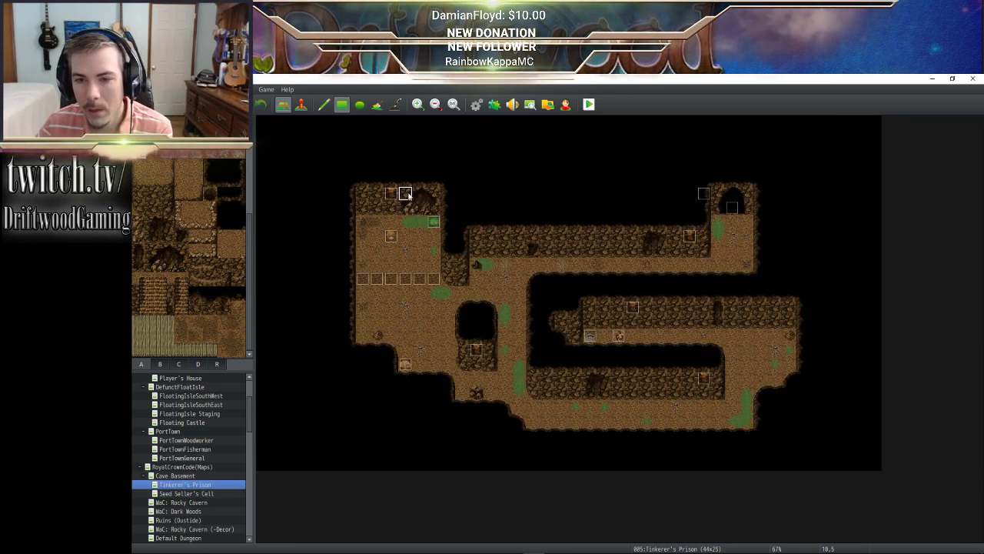
pyautogui.click(175, 475)
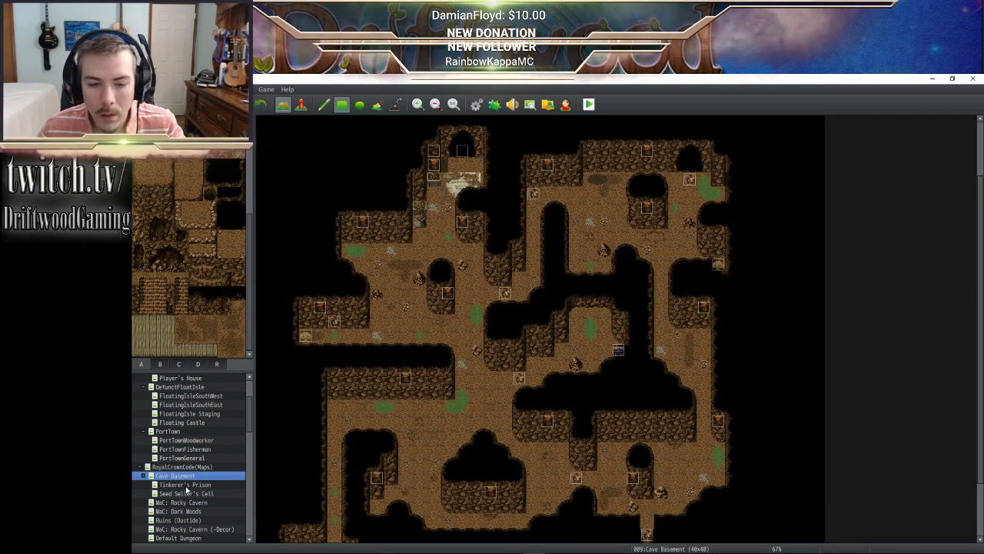
pyautogui.click(195, 485)
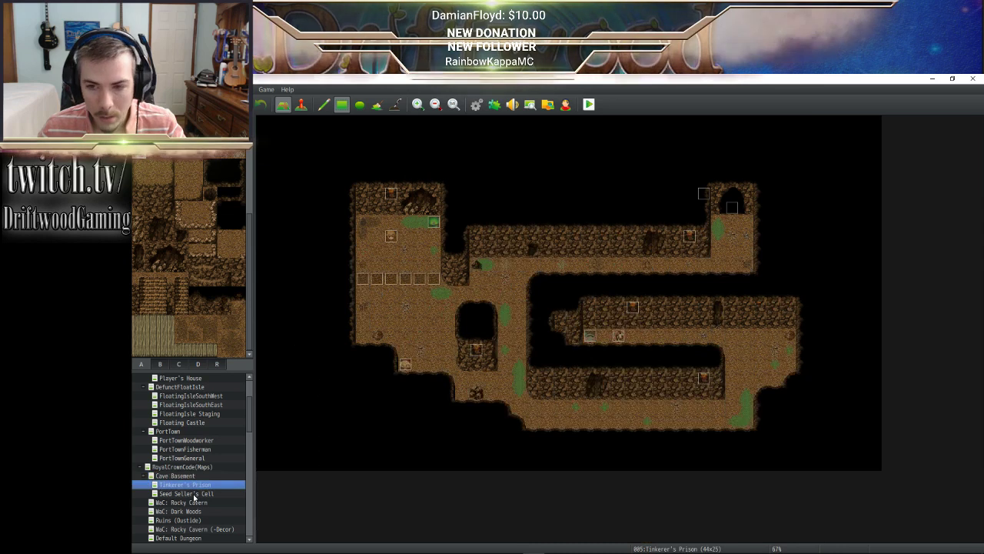
pyautogui.click(195, 493)
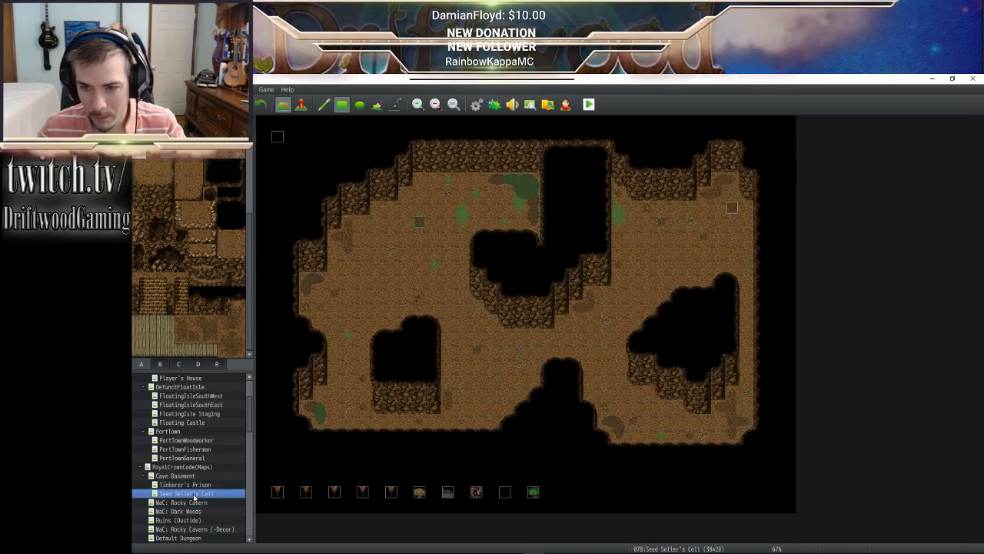
# Add a rubble opening to the north wall, a narrow crevice below the central pit and a small hole below the southwest pit
pyautogui.click(449, 162)
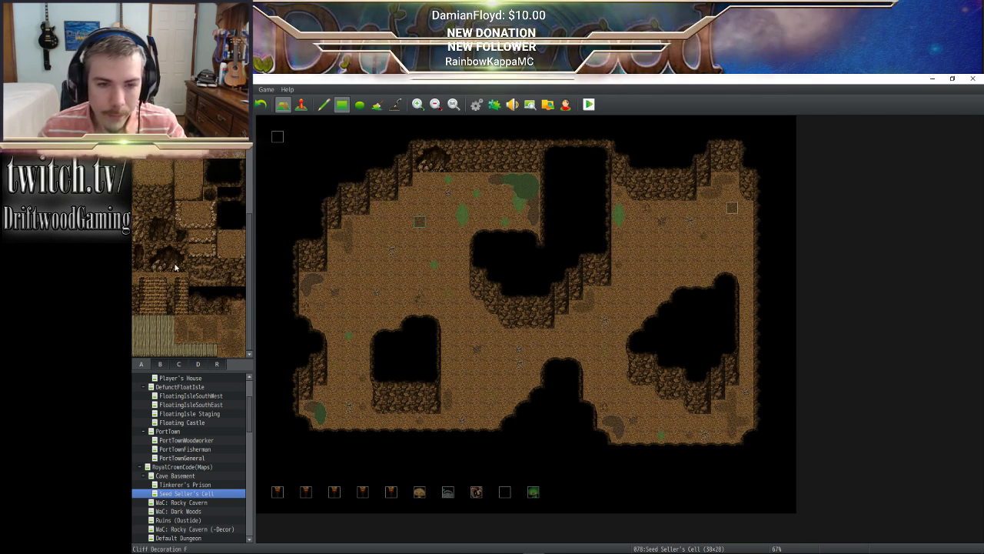
pyautogui.click(141, 254)
pyautogui.moveTo(143, 256); pyautogui.dragTo(142, 267)
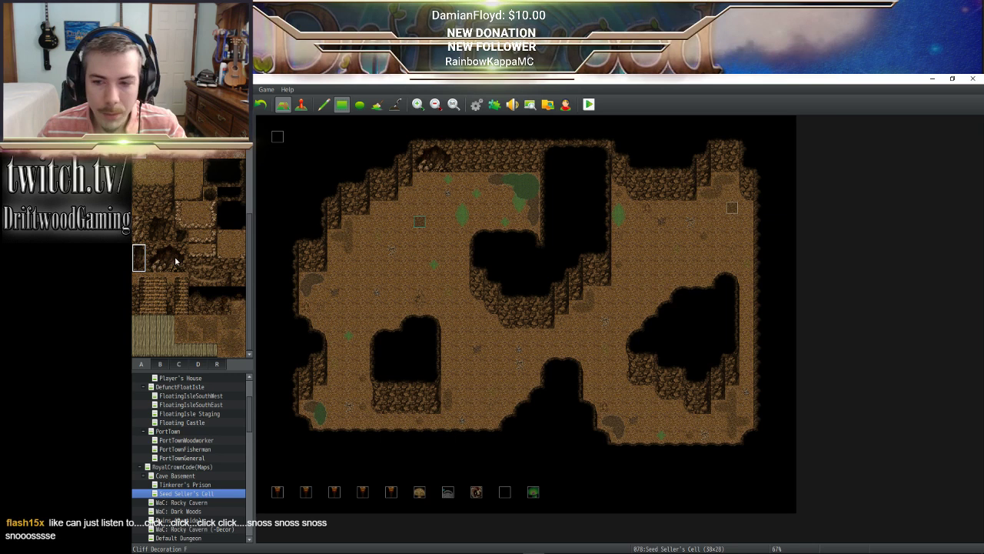
pyautogui.click(534, 315)
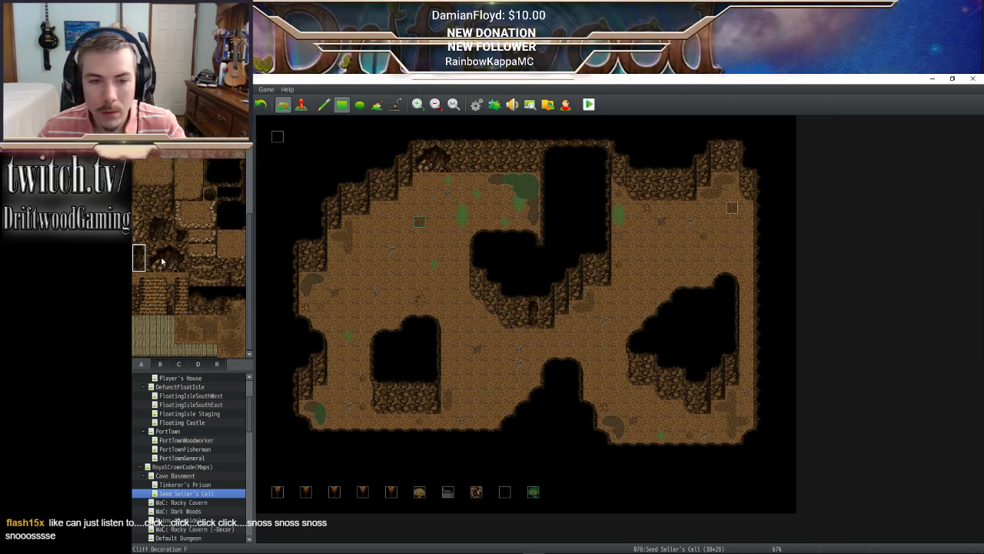
pyautogui.click(182, 236)
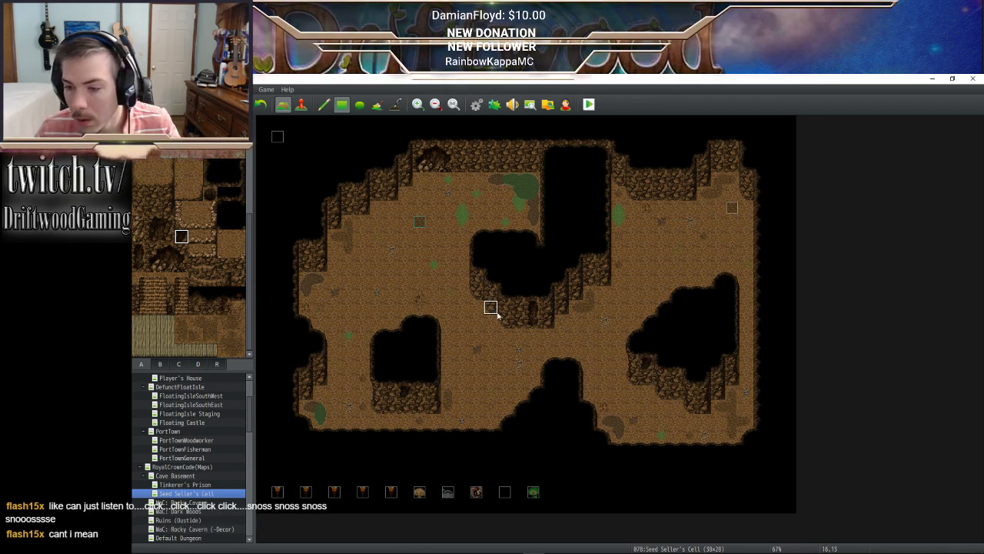
# Try the two-by-two Cliff Decoration B on the wall below the southeast pit, and place it on the northeast wall
pyautogui.click(164, 224)
pyautogui.moveTo(163, 228); pyautogui.dragTo(158, 235)
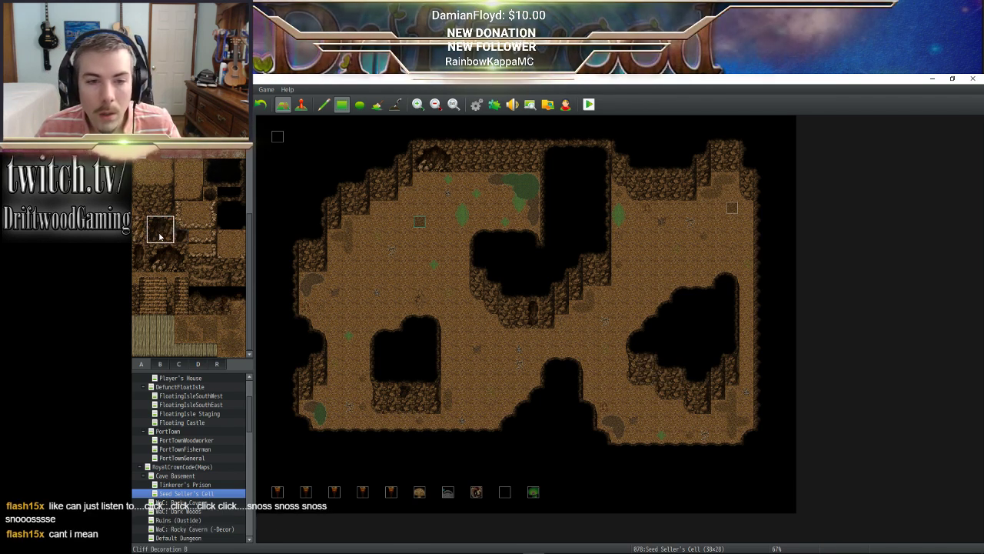
pyautogui.click(663, 381)
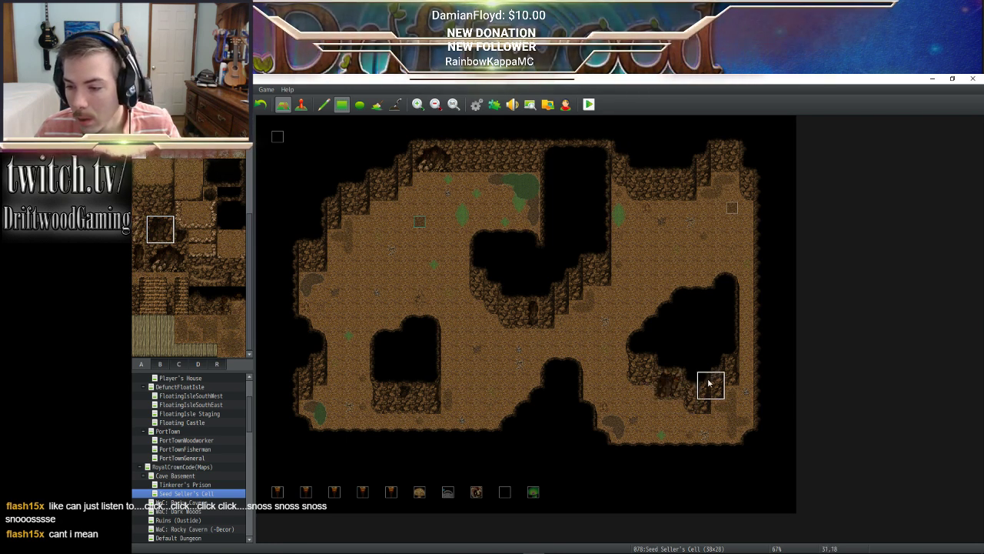
pyautogui.click(659, 185)
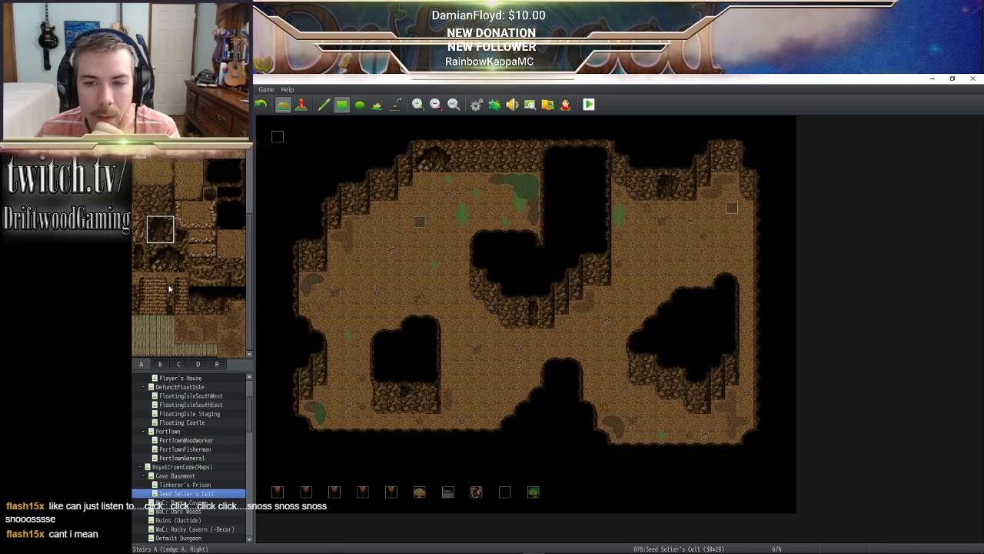
# Lay a band of Ledge A stairs across the western chamber, from the west wall to the central pit
pyautogui.moveTo(152, 280); pyautogui.dragTo(154, 310)
pyautogui.moveTo(463, 239)
pyautogui.mouseDown()
pyautogui.moveTo(436, 259)
pyautogui.moveTo(336, 255)
pyautogui.mouseUp()
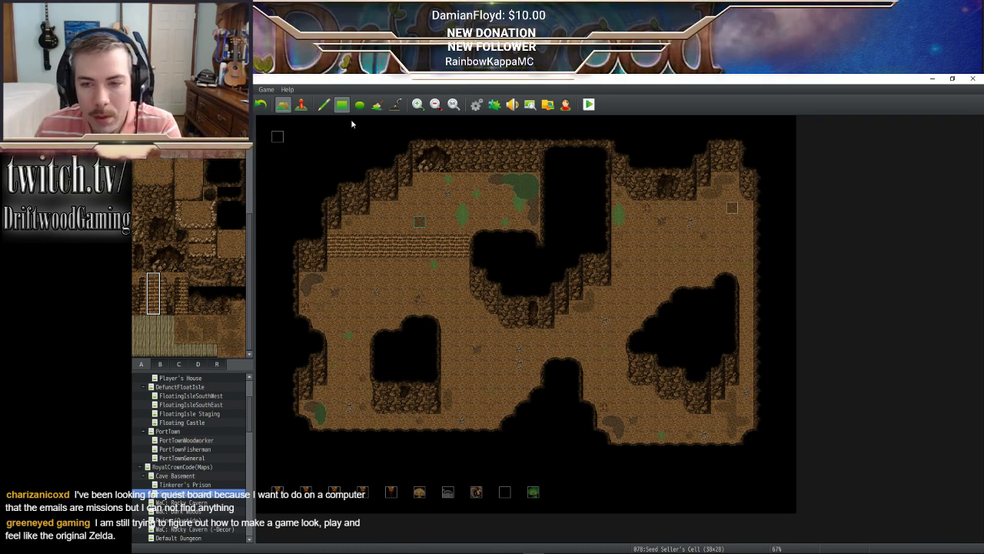
# Move the five Torch01 events onto the north and northeast walls and the walls below the southwest, central and southeast pits
pyautogui.click(301, 105)
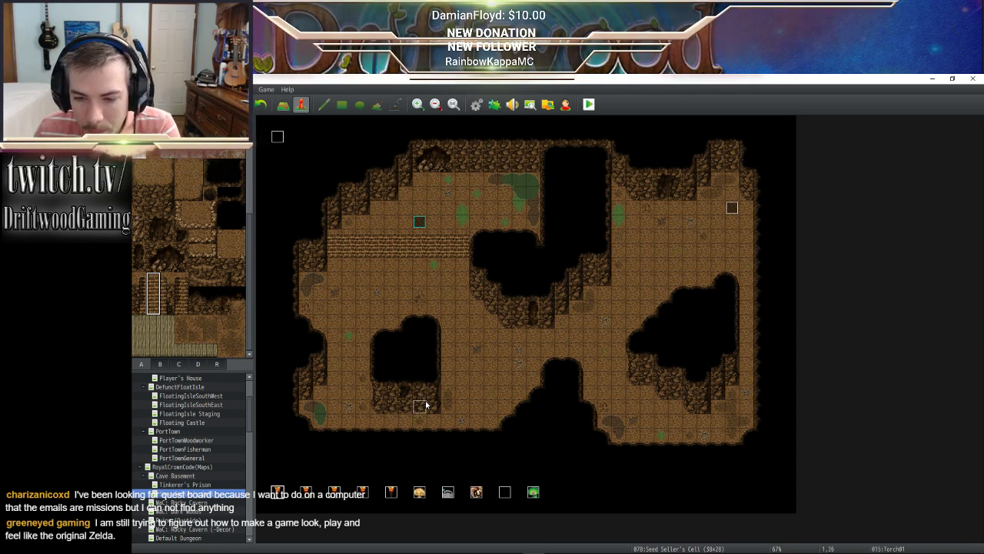
pyautogui.moveTo(425, 401); pyautogui.dragTo(392, 394)
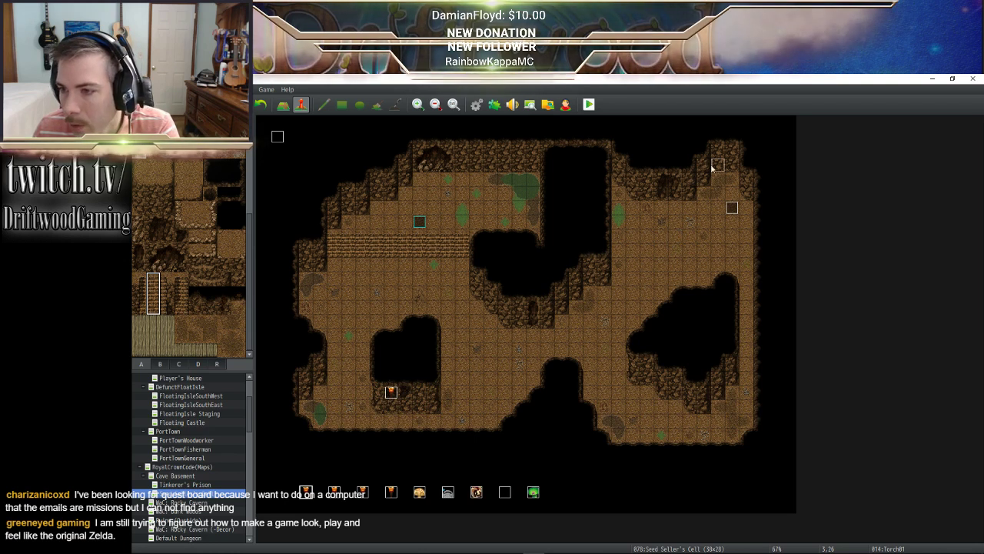
pyautogui.moveTo(712, 168); pyautogui.dragTo(691, 181)
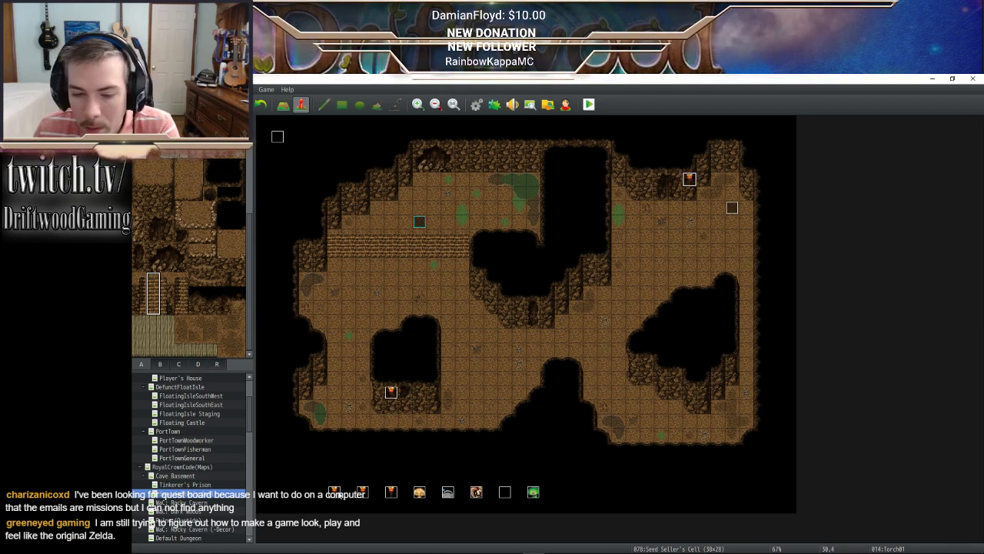
pyautogui.moveTo(338, 494); pyautogui.dragTo(650, 368)
pyautogui.moveTo(367, 496); pyautogui.dragTo(476, 152)
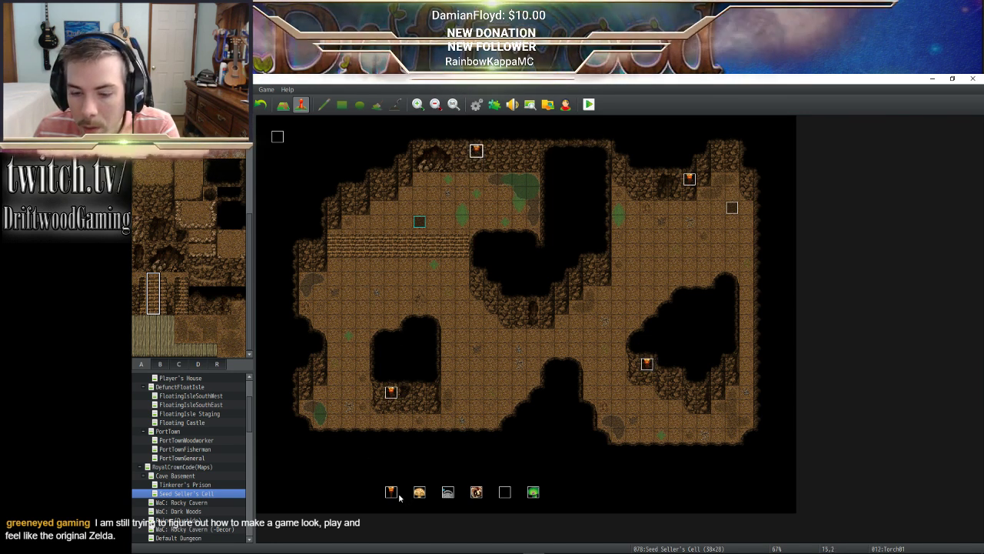
pyautogui.moveTo(396, 496); pyautogui.dragTo(521, 309)
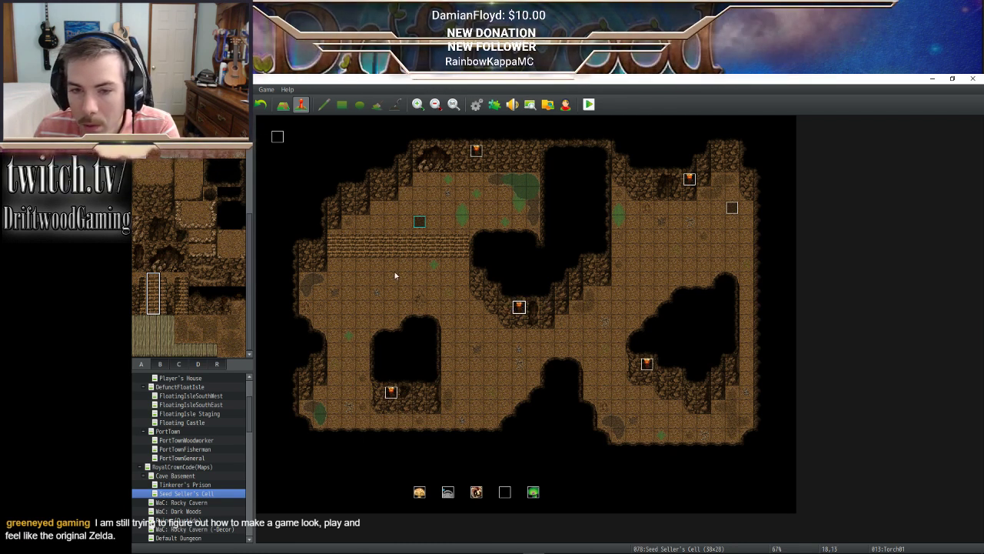
# Copy a Torch01 event onto the west wall beside the stairs' west end
pyautogui.click(389, 392)
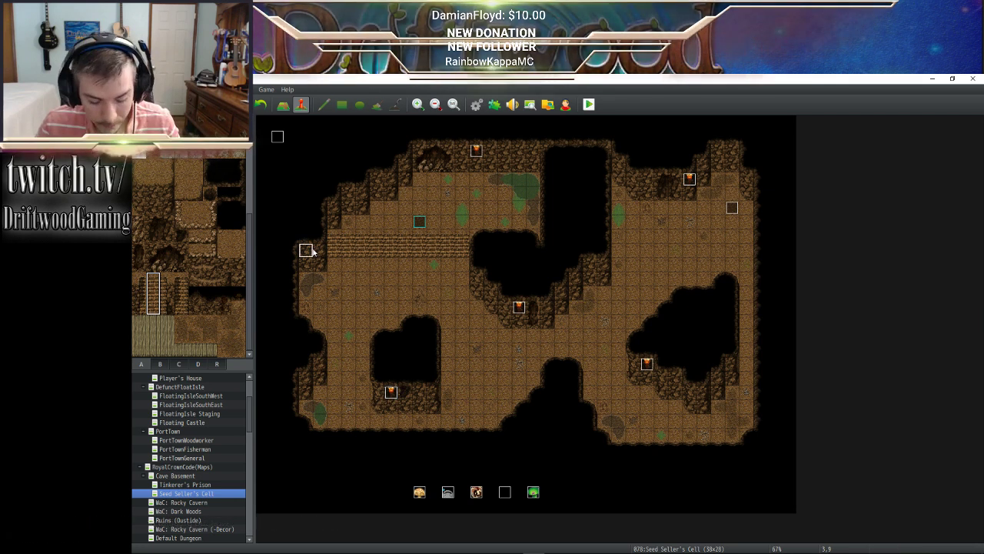
pyautogui.hotkey('ctrl', 'v')
pyautogui.moveTo(311, 252); pyautogui.dragTo(323, 250)
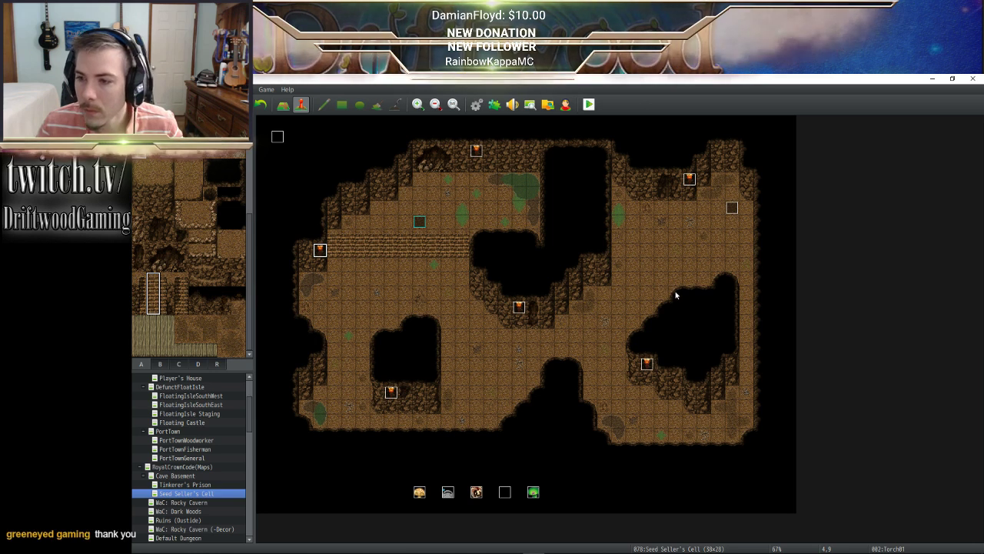
pyautogui.click(647, 364)
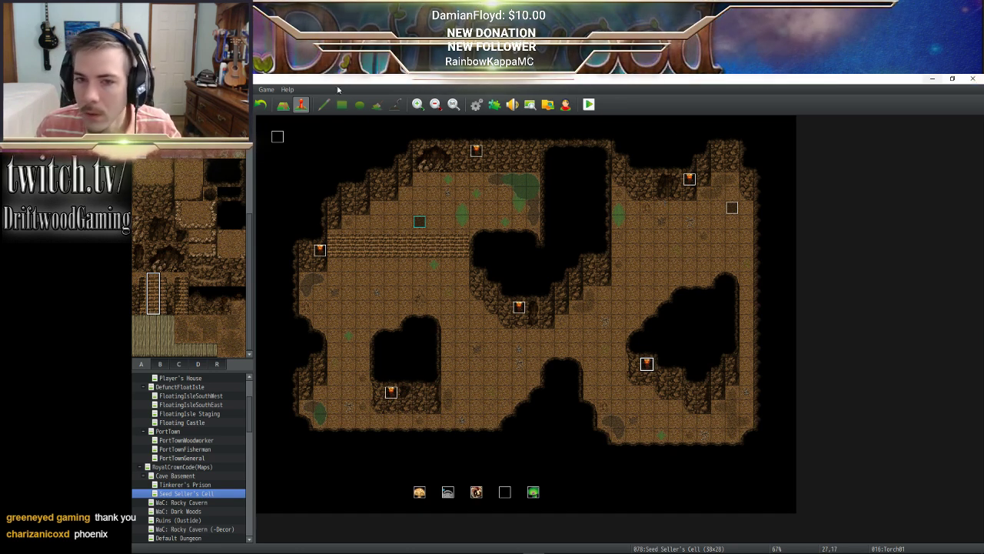
# Minimise the map editor, launch GameMaker Studio 2 and bring its start page to the front
pyautogui.click(931, 79)
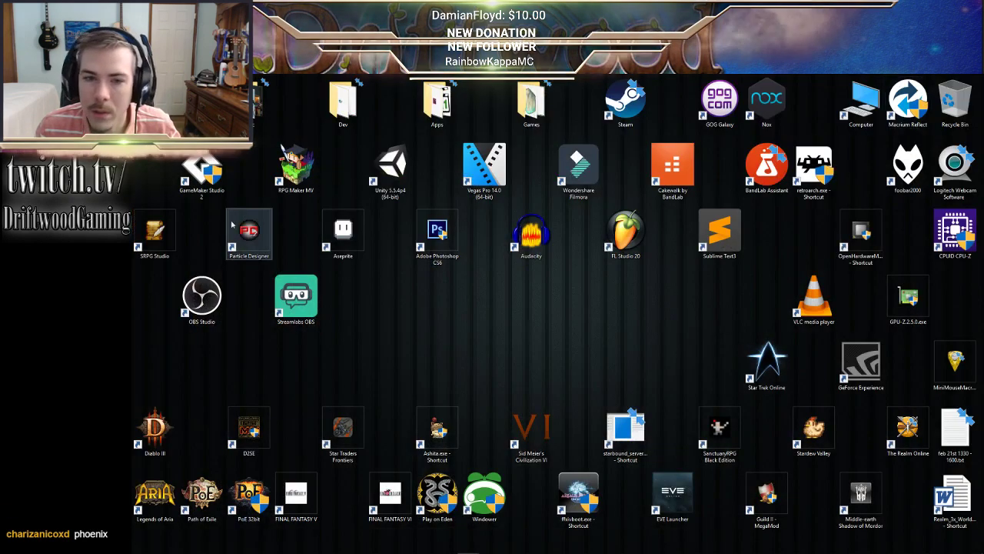
pyautogui.doubleClick(221, 193)
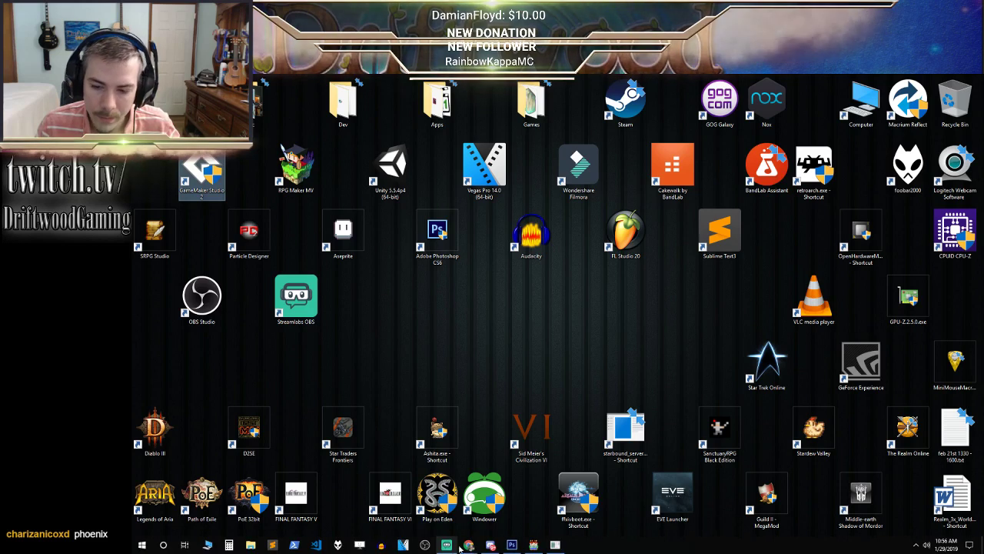
pyautogui.hotkey('alt', 'y')
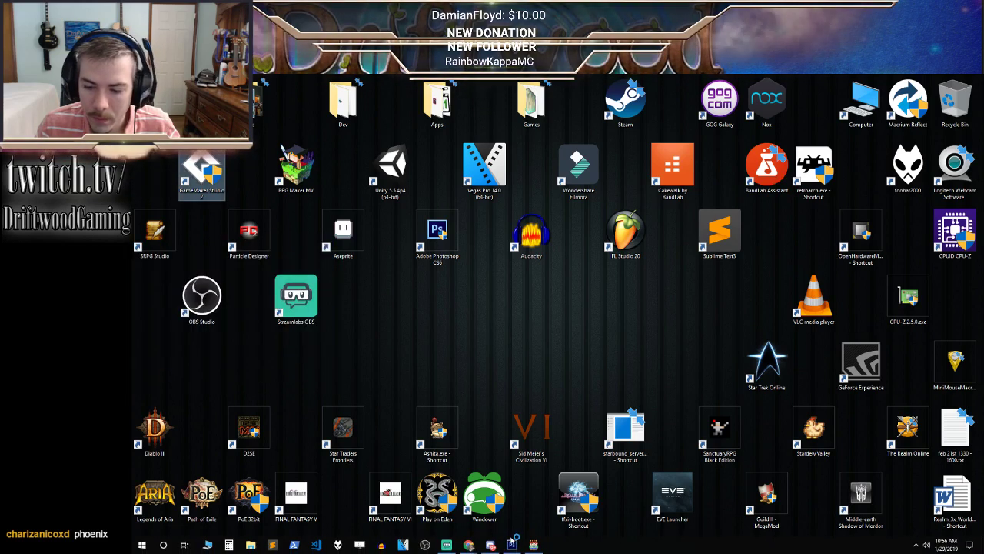
pyautogui.click(534, 545)
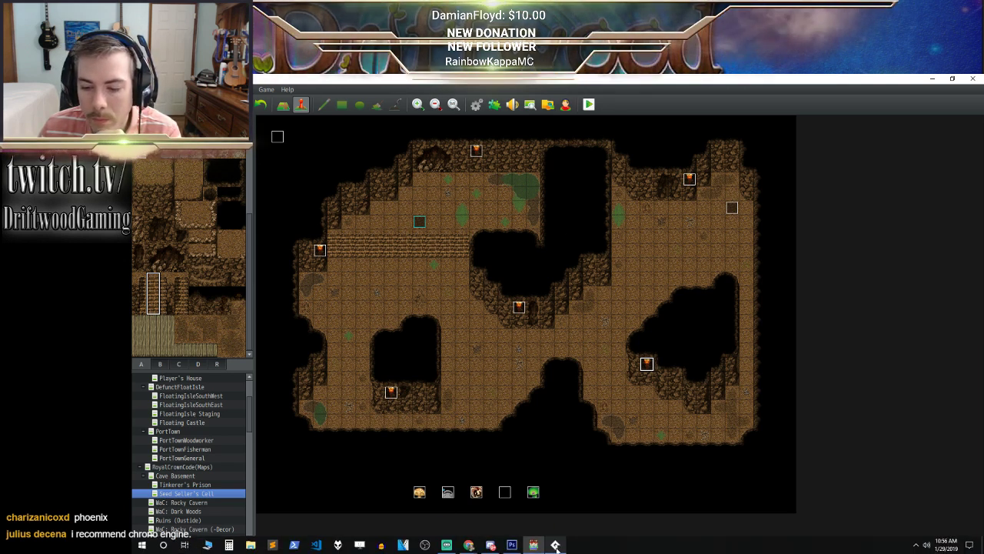
pyautogui.click(556, 545)
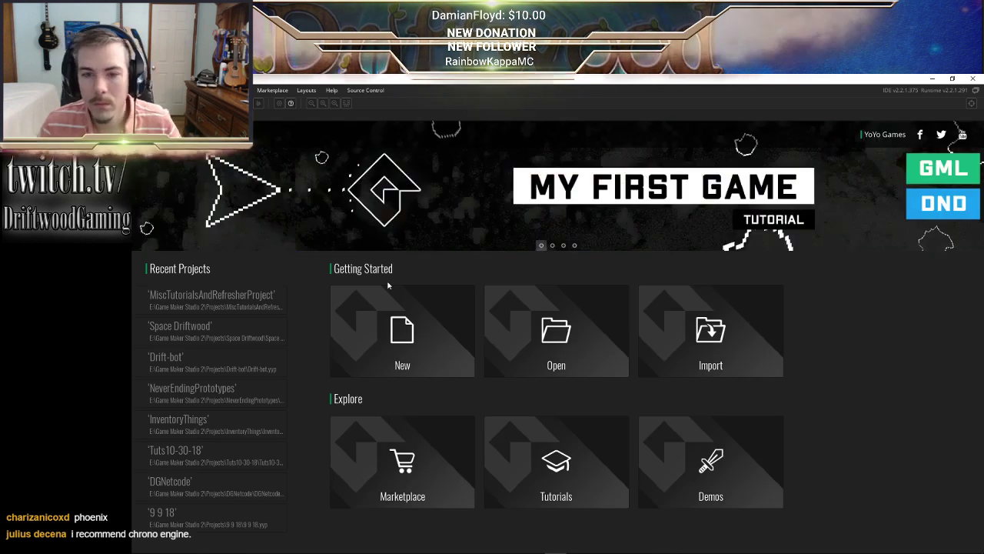
# Create a new GameMaker Language project named ZeldaIdeas in the Projects folder
pyautogui.click(433, 325)
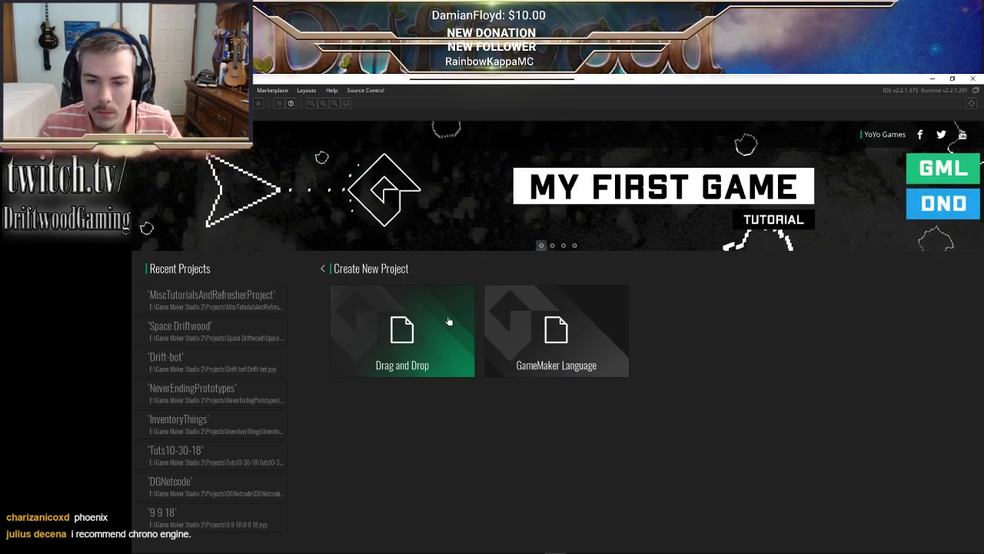
pyautogui.click(579, 349)
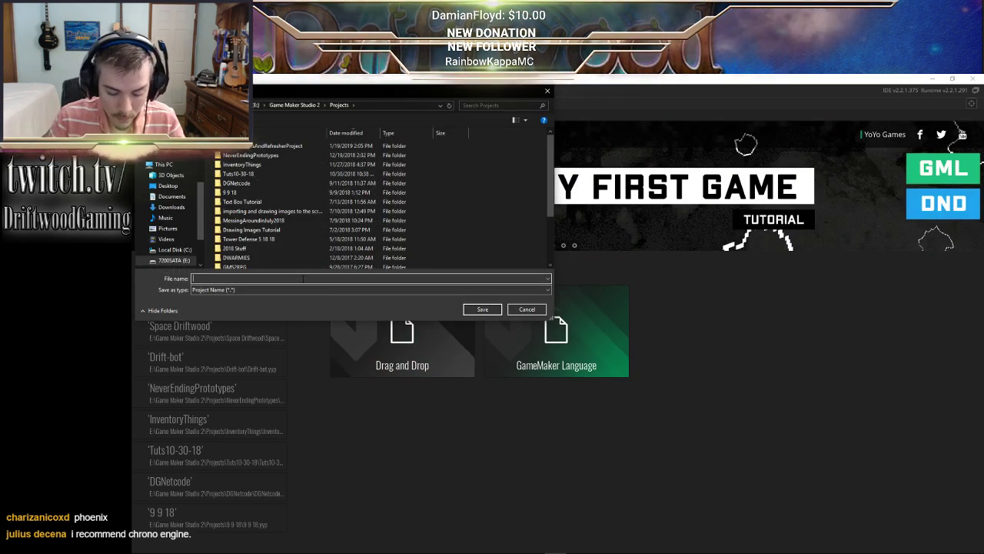
pyautogui.write('Zelda')
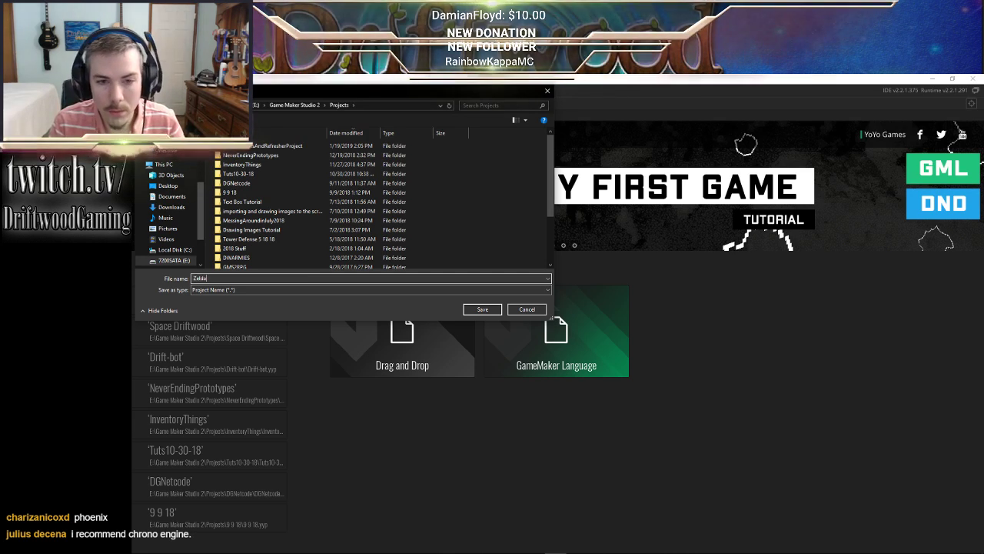
pyautogui.write('Idea')
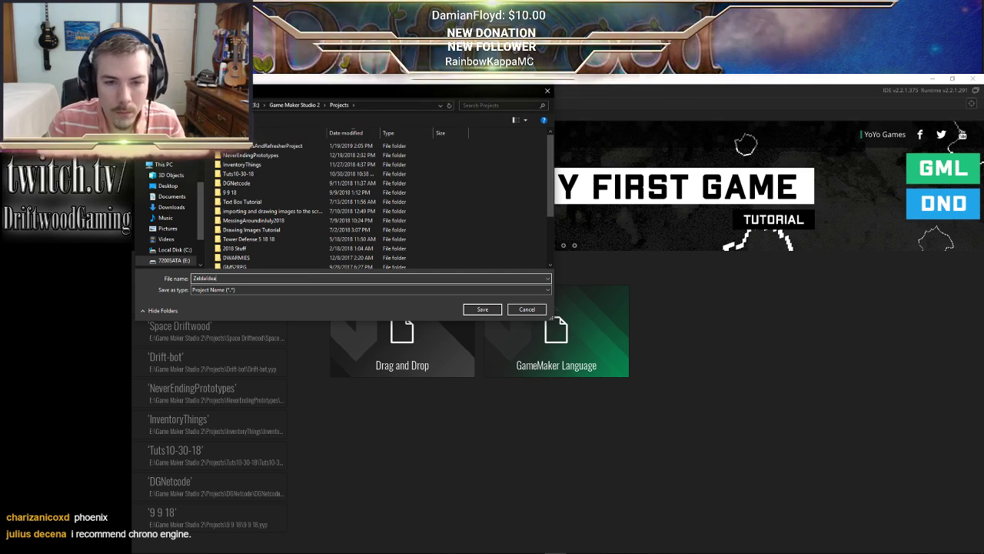
pyautogui.write('s')
pyautogui.click(483, 309)
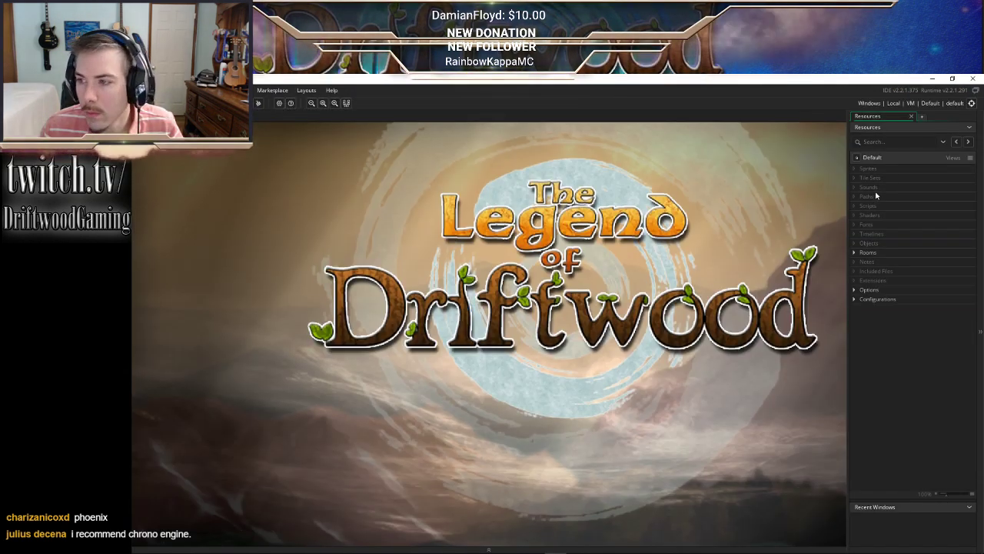
# Rename the project's default room as r_temp
pyautogui.click(874, 263)
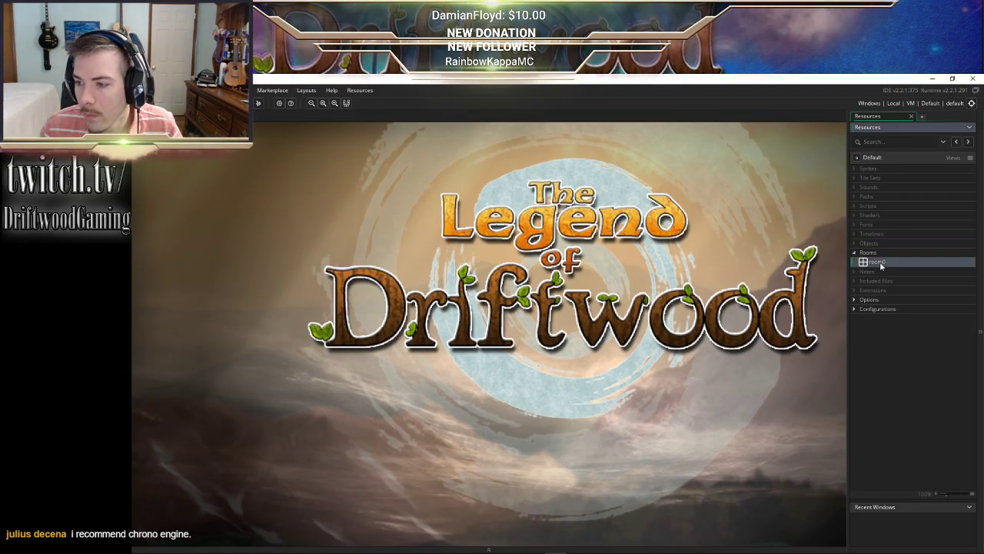
pyautogui.press('F2')
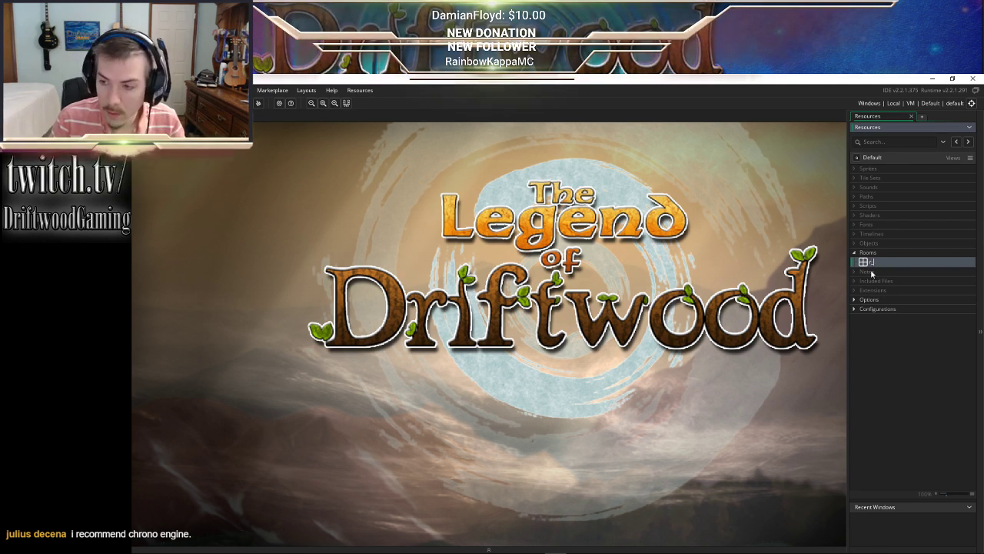
pyautogui.write('r_temp')
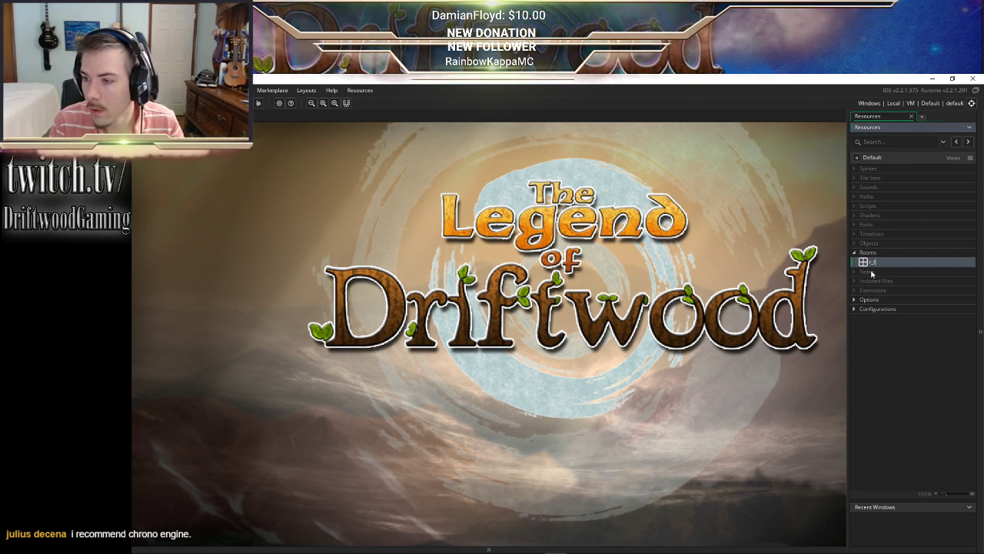
pyautogui.press('Return')
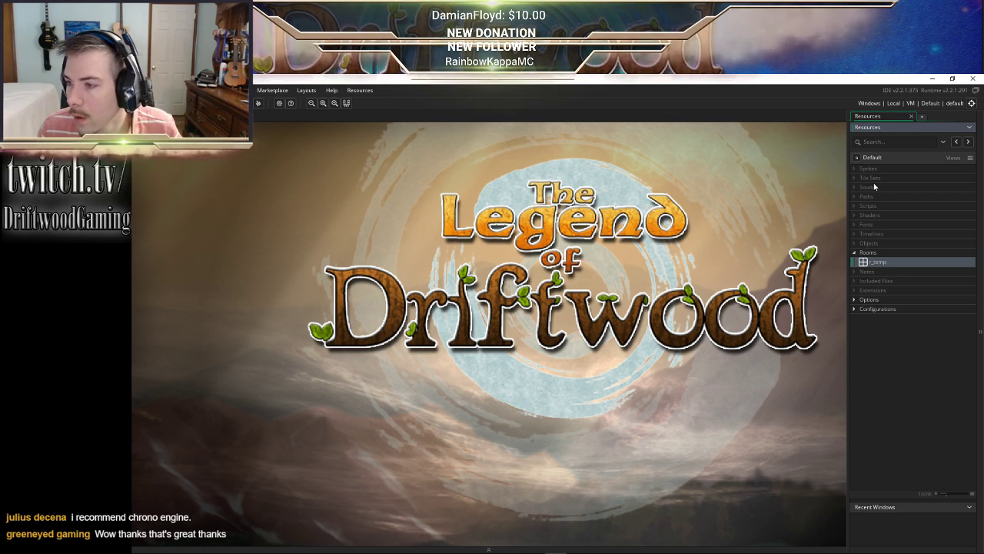
# Create a new sprite in the Sprites group and name it s_player
pyautogui.click(853, 168)
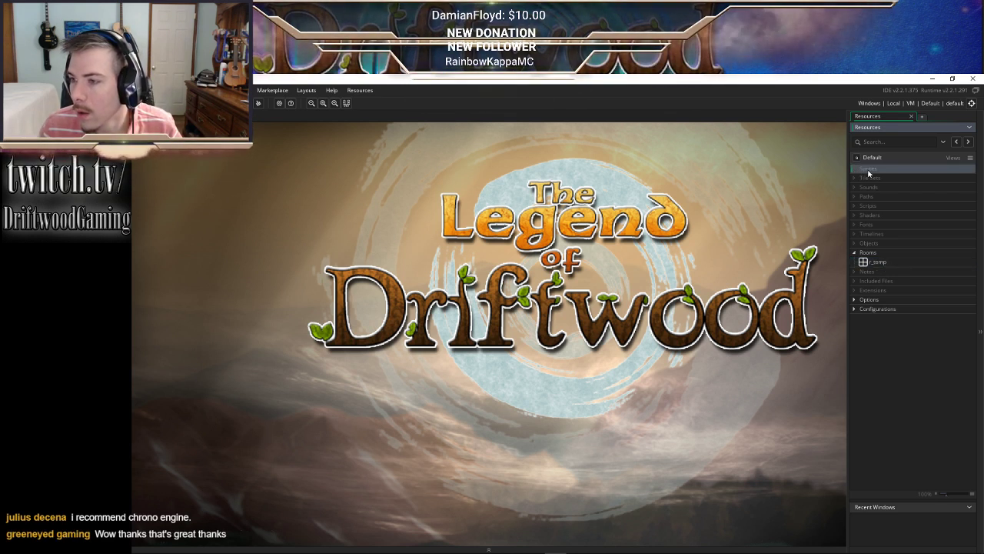
pyautogui.rightClick(853, 168)
pyautogui.click(880, 175)
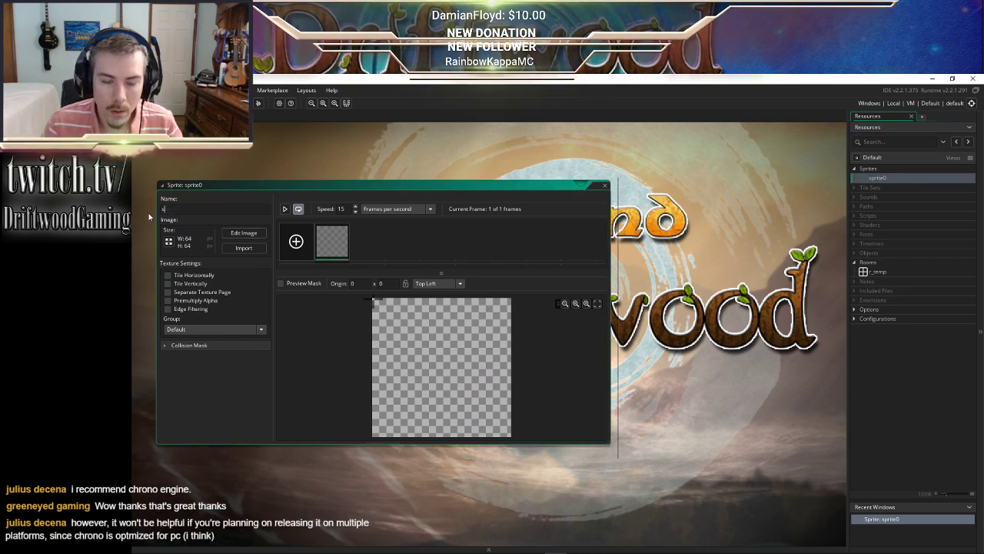
pyautogui.write('s_player')
pyautogui.press('Return')
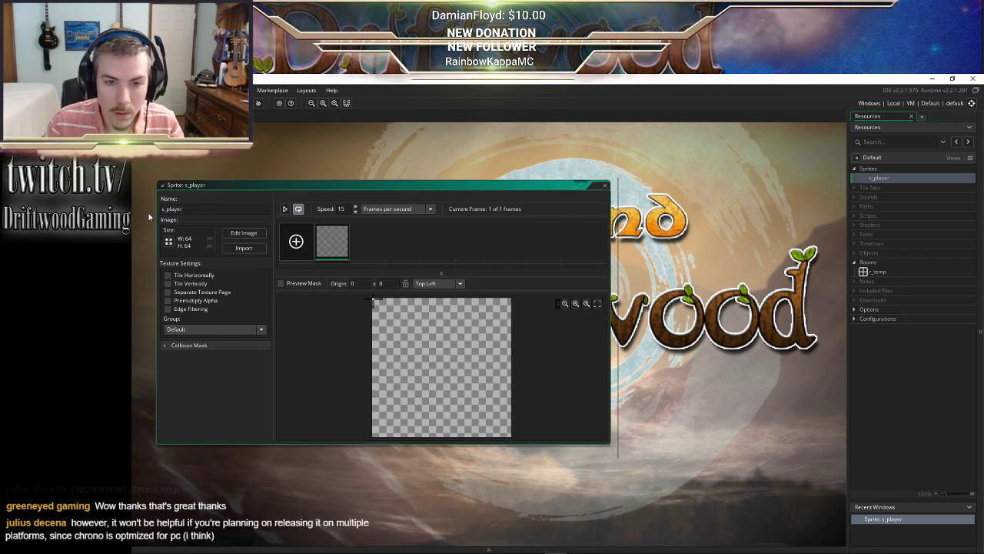
# Open the first frame of s_player for image editing and pick bright green as the drawing colour
pyautogui.doubleClick(323, 241)
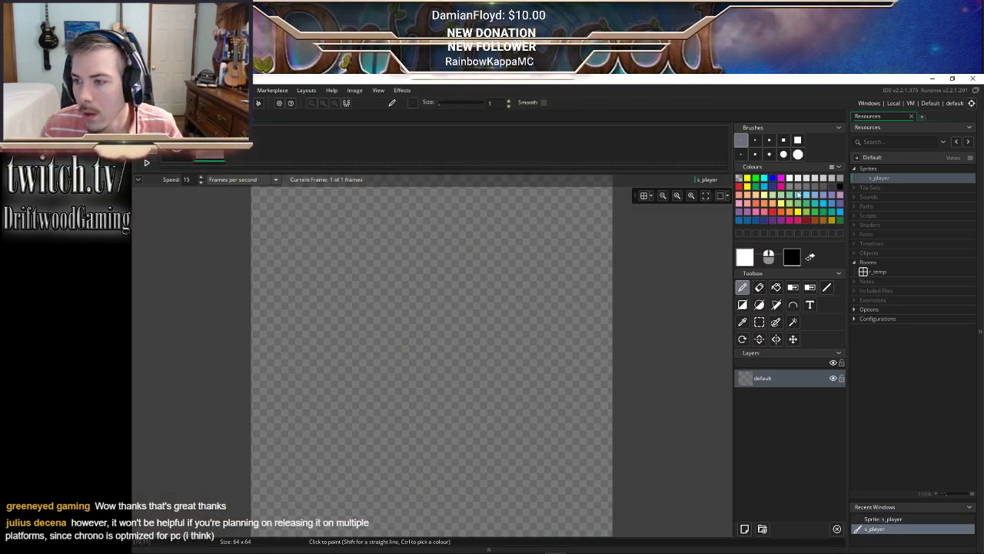
pyautogui.click(756, 178)
pyautogui.click(377, 269)
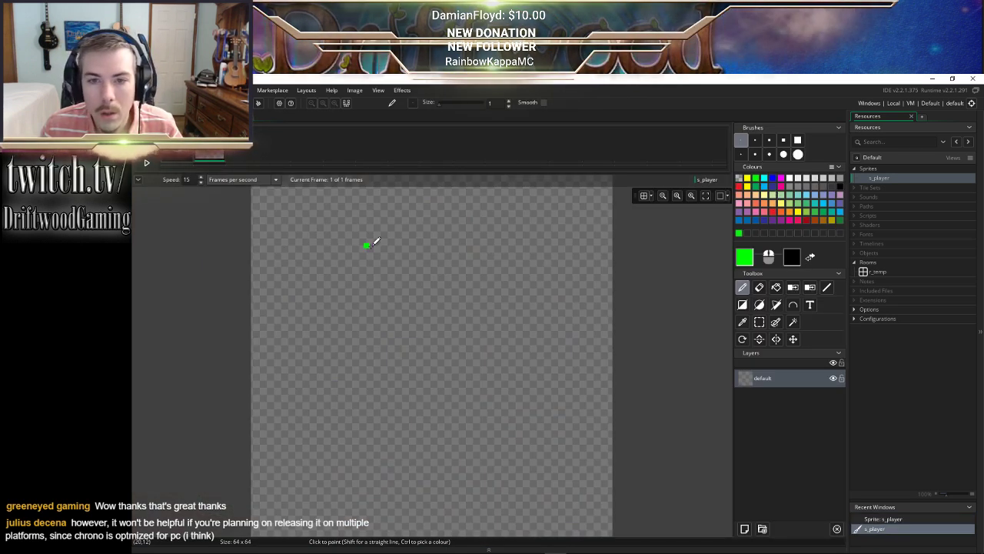
pyautogui.scroll(-1, 442, 286)
pyautogui.scroll(5, 385, 254)
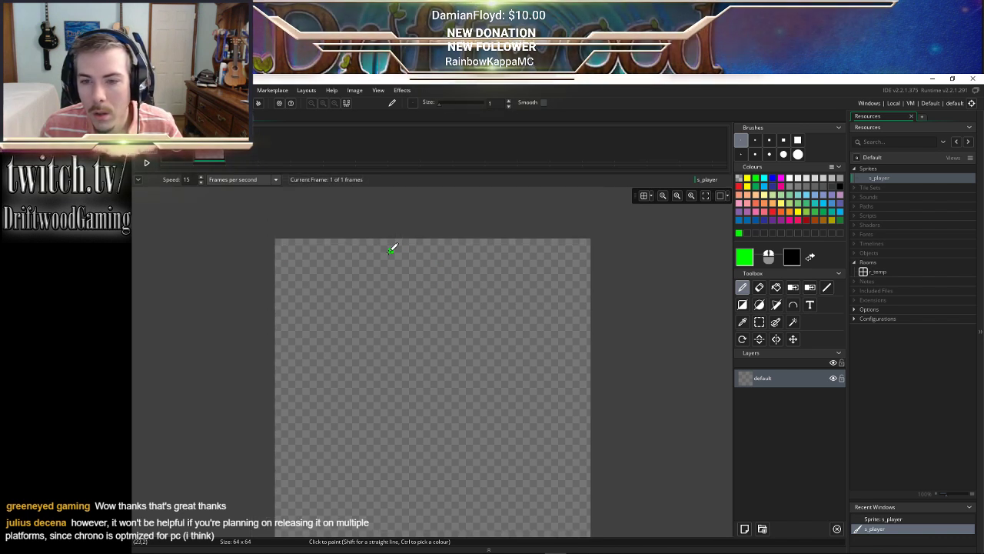
pyautogui.scroll(-4, 385, 252)
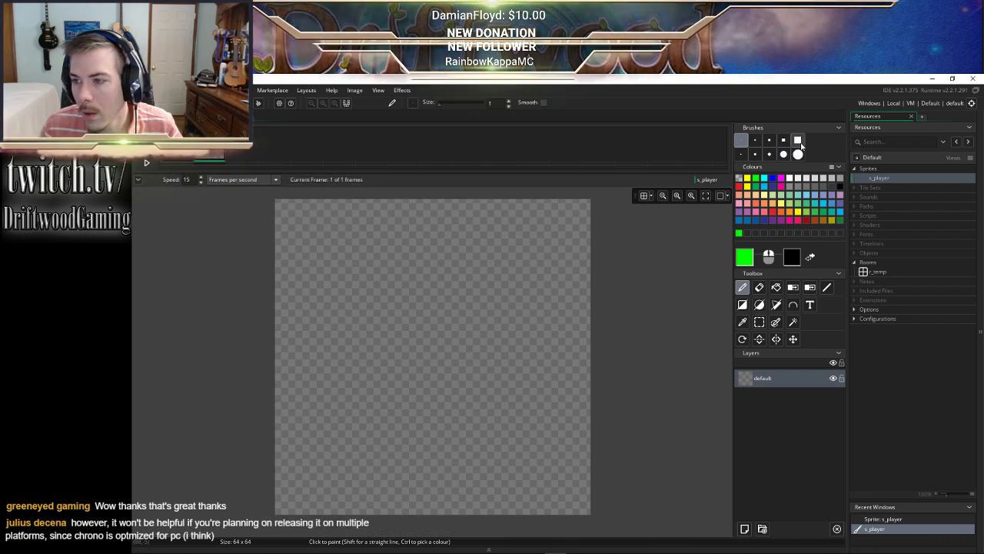
pyautogui.click(797, 140)
pyautogui.click(325, 221)
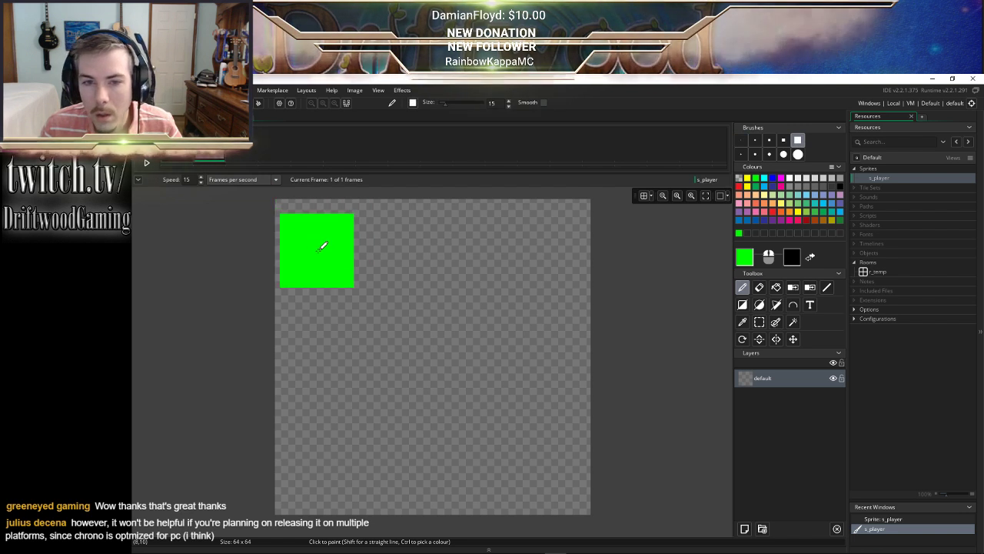
pyautogui.hotkey('ctrl', 'z')
pyautogui.click(742, 304)
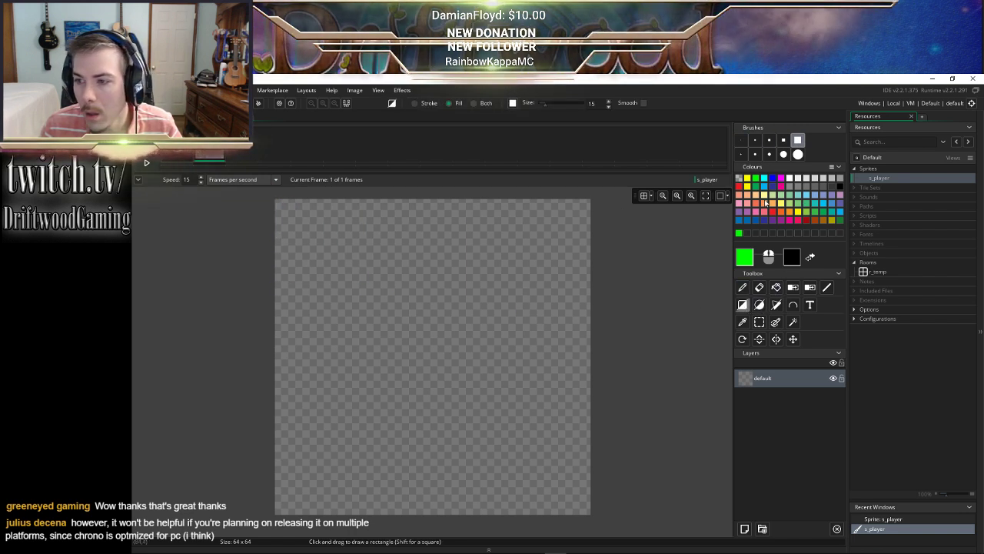
pyautogui.click(742, 287)
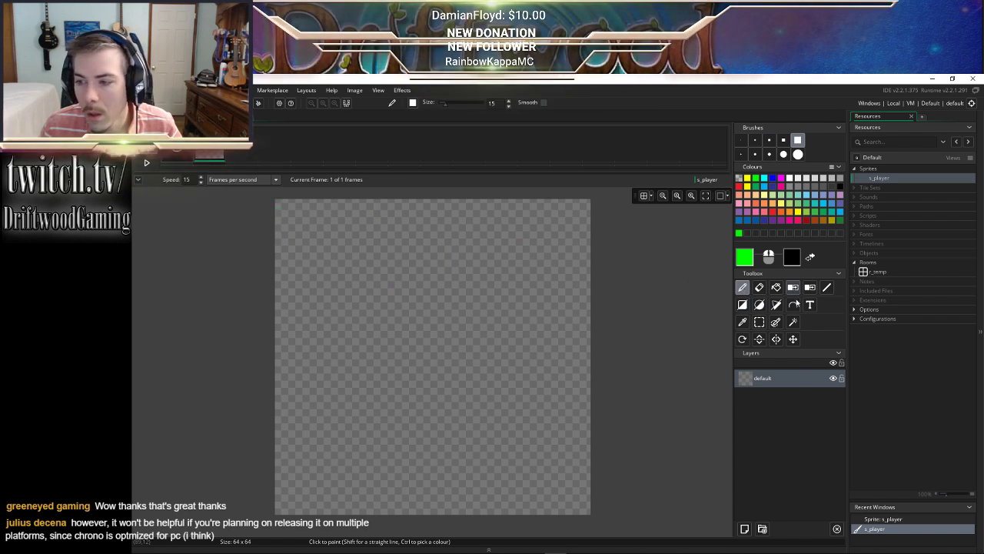
# Cover the whole 64 x 64 s_player canvas with filled bright green rectangles
pyautogui.click(742, 306)
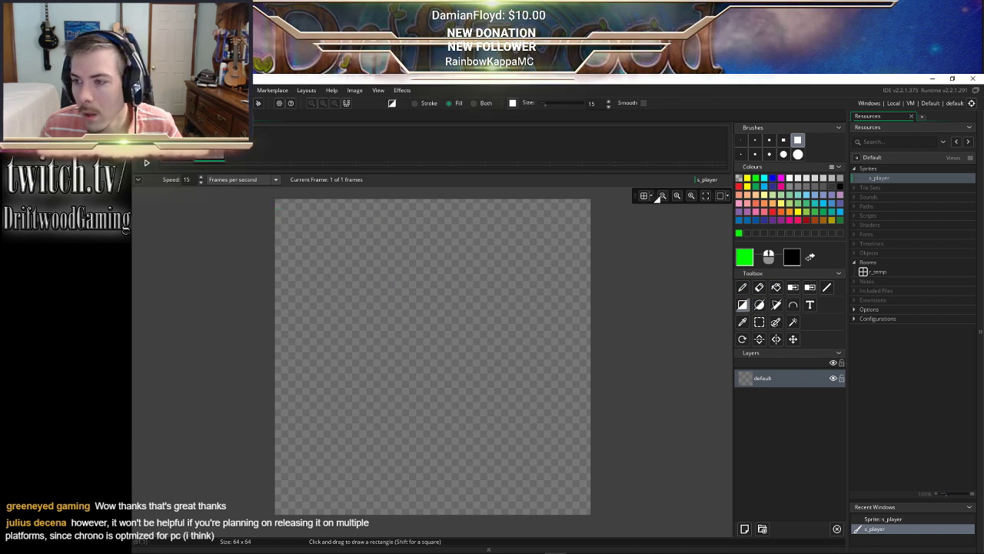
pyautogui.moveTo(316, 237)
pyautogui.mouseDown()
pyautogui.moveTo(543, 479)
pyautogui.moveTo(594, 518)
pyautogui.mouseUp()
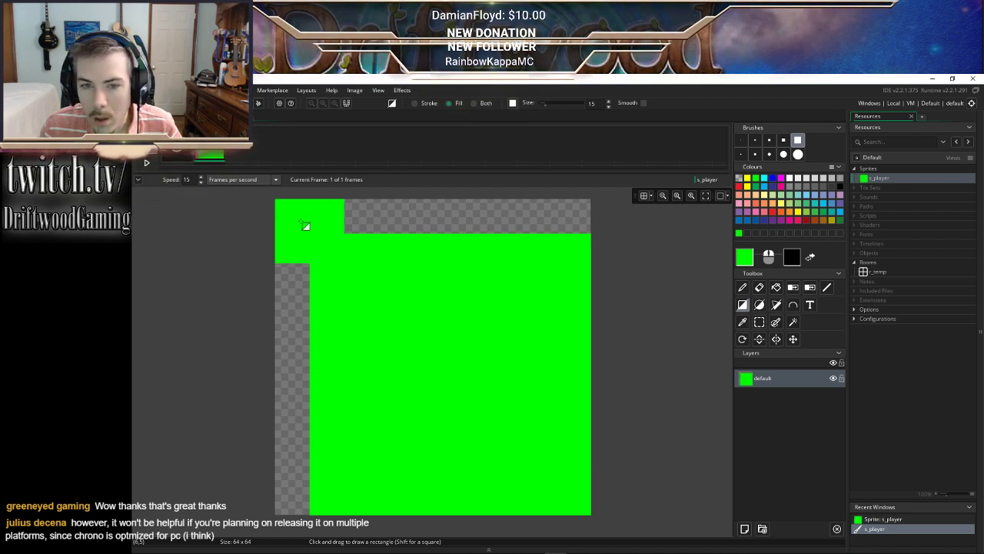
pyautogui.moveTo(302, 225)
pyautogui.mouseDown()
pyautogui.moveTo(491, 400)
pyautogui.moveTo(466, 370)
pyautogui.mouseUp()
pyautogui.moveTo(281, 200); pyautogui.dragTo(634, 529)
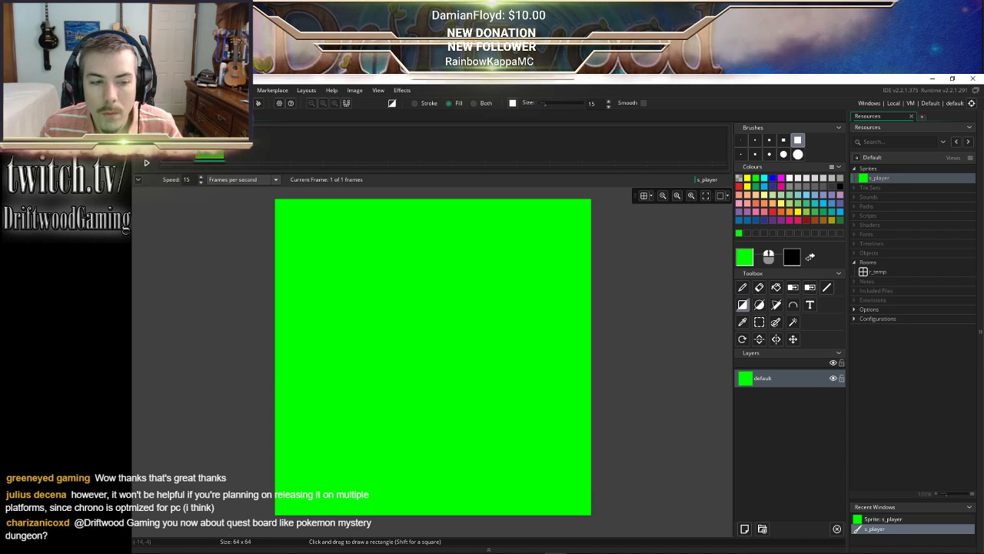
# Return to the s_player sprite properties, set the origin to Middle Centre and close them
pyautogui.click(165, 117)
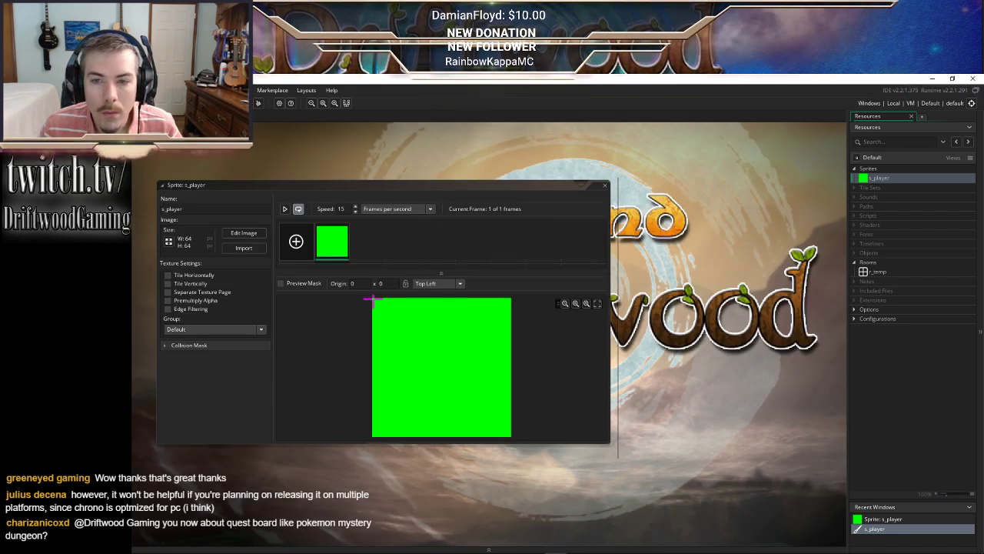
pyautogui.click(463, 284)
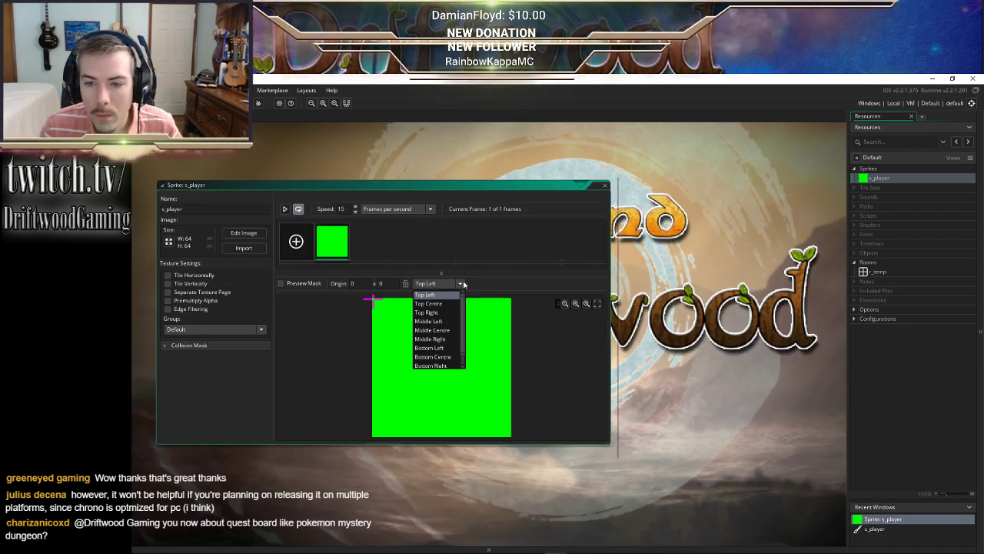
pyautogui.click(453, 330)
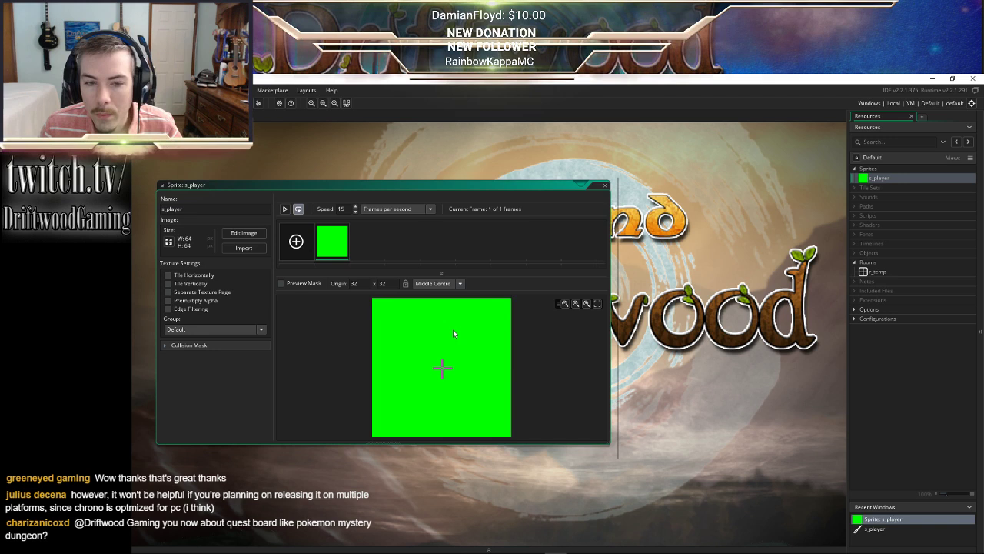
pyautogui.click(605, 185)
# Create a new object named o_player and assign it the s_player sprite
pyautogui.rightClick(874, 254)
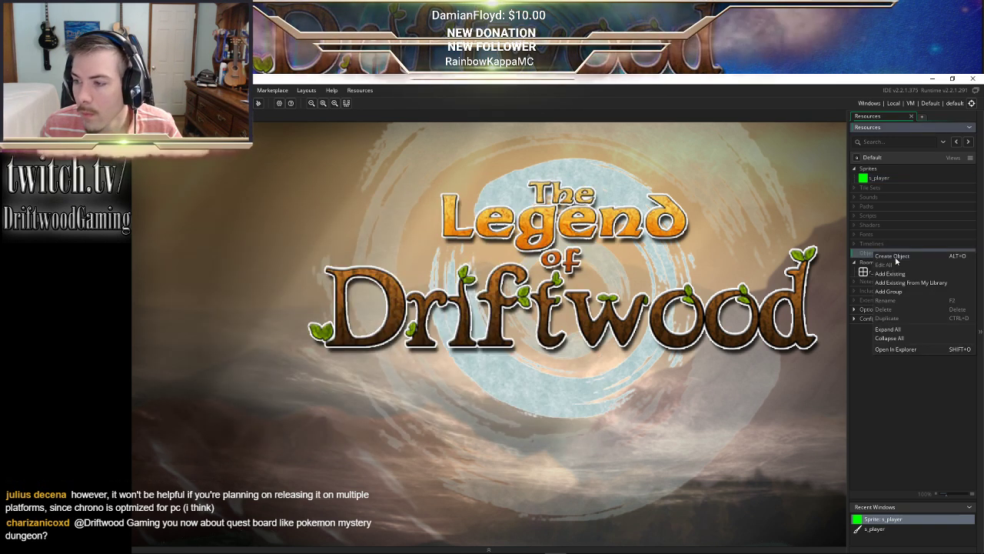
pyautogui.click(892, 256)
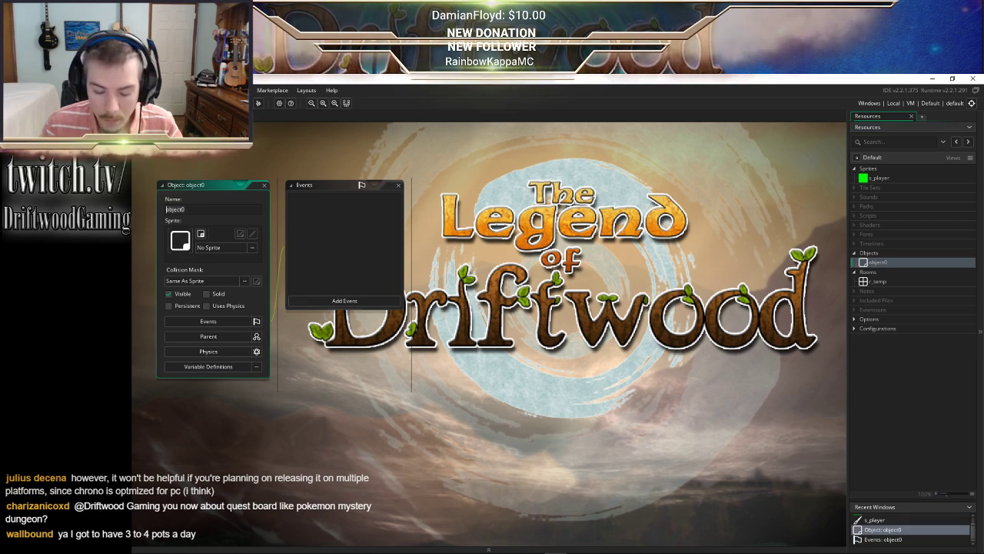
pyautogui.doubleClick(211, 209)
pyautogui.write('o_player')
pyautogui.press('Return')
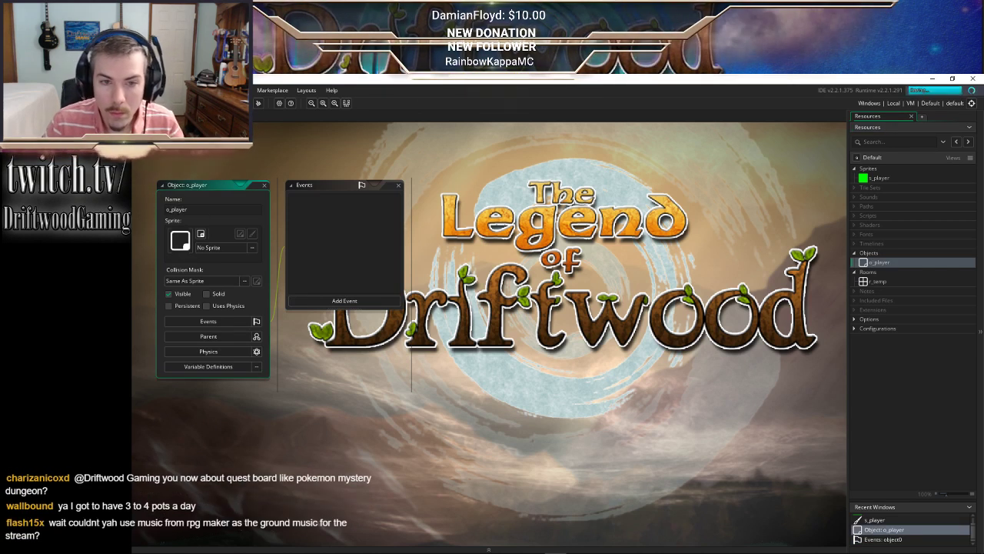
pyautogui.click(251, 248)
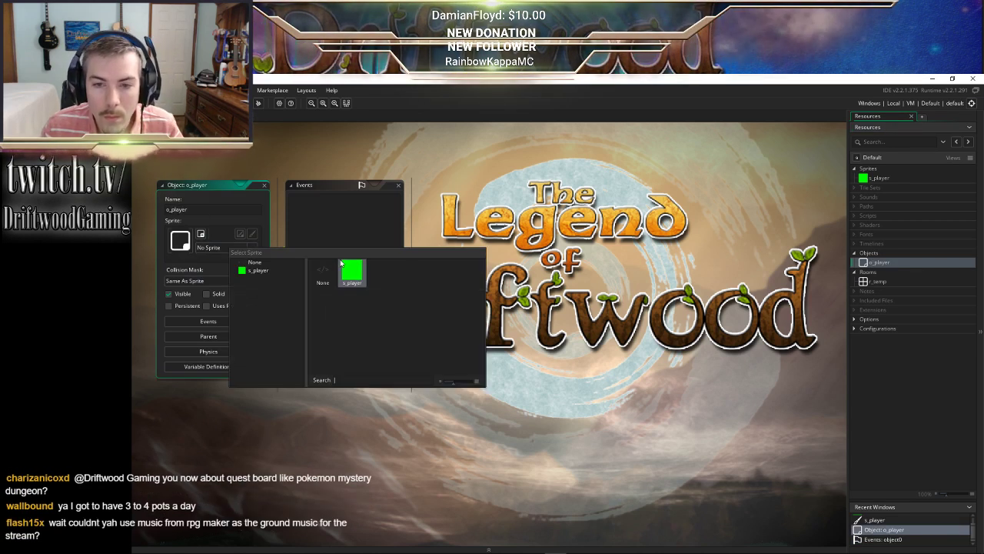
pyautogui.click(348, 269)
# Add a Step event to o_player and replace its default comments with the description Movement
pyautogui.click(345, 301)
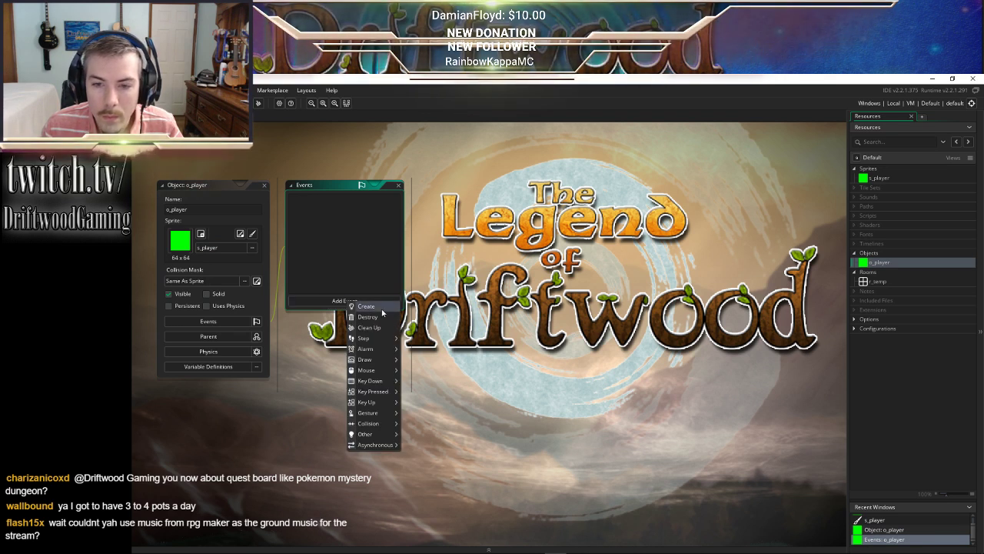
pyautogui.moveTo(365, 338)
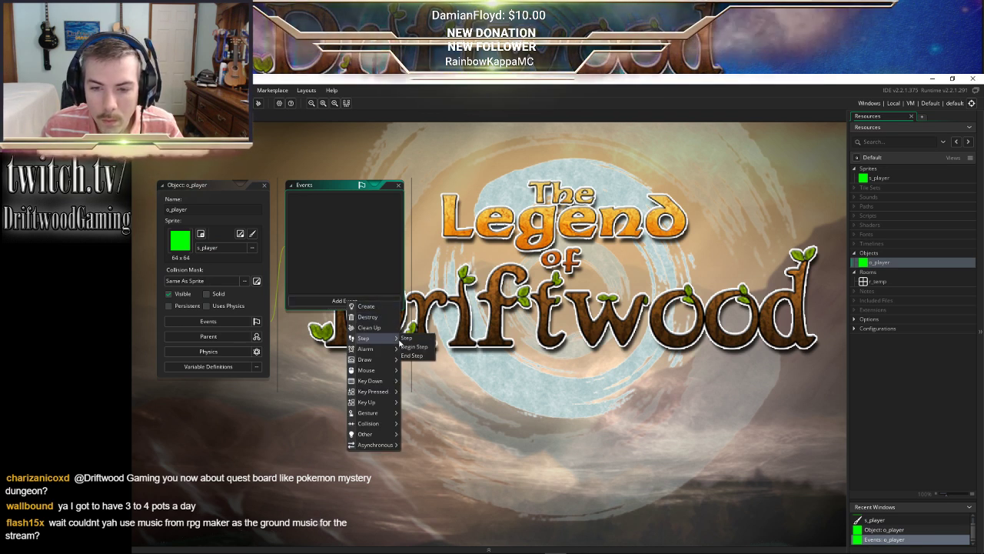
pyautogui.click(415, 337)
pyautogui.moveTo(665, 245); pyautogui.dragTo(531, 207)
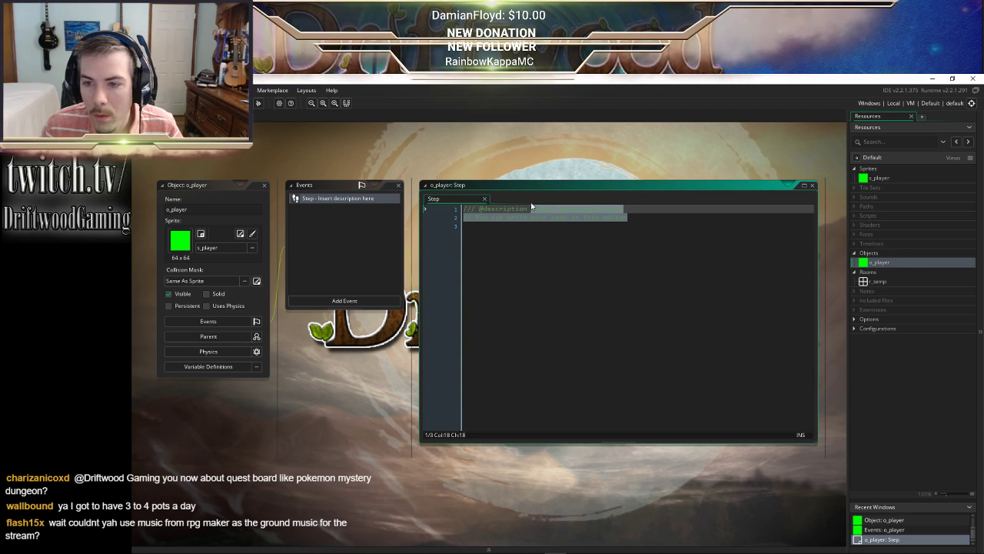
pyautogui.press('BackSpace')
pyautogui.write('Movement')
pyautogui.press('Return')
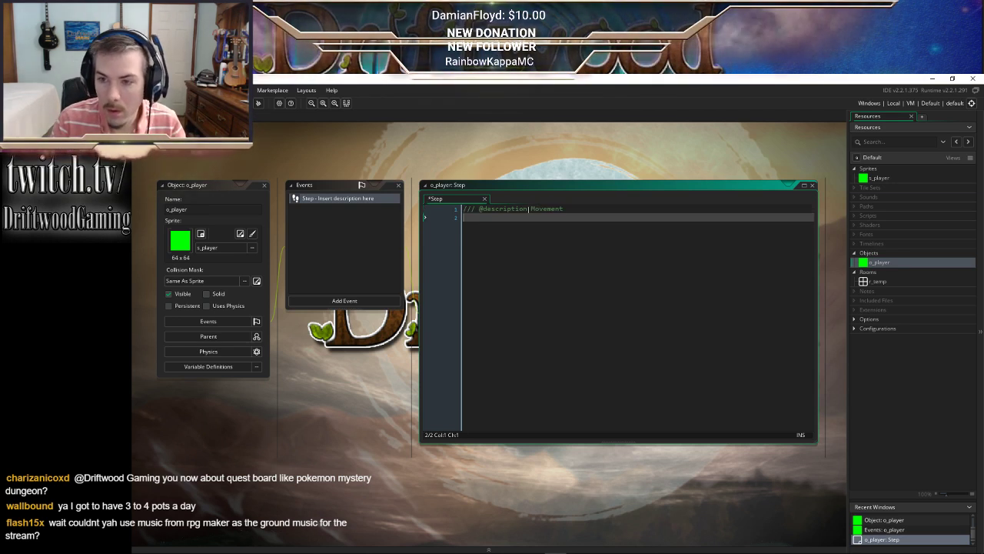
# Start an if condition in the Step event using keyboard_check and ord for the "W" key
pyautogui.write('if(k')
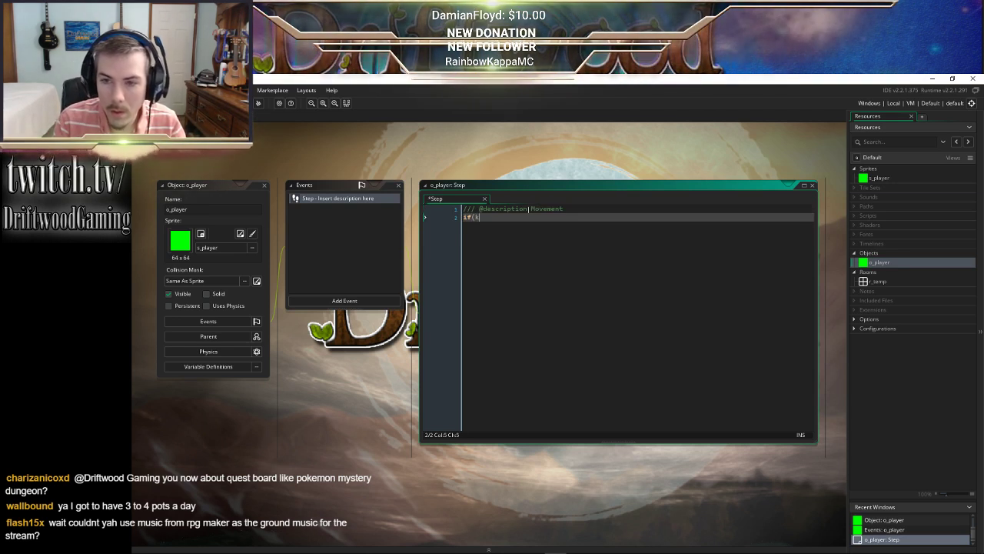
pyautogui.write('eyboard_check_')
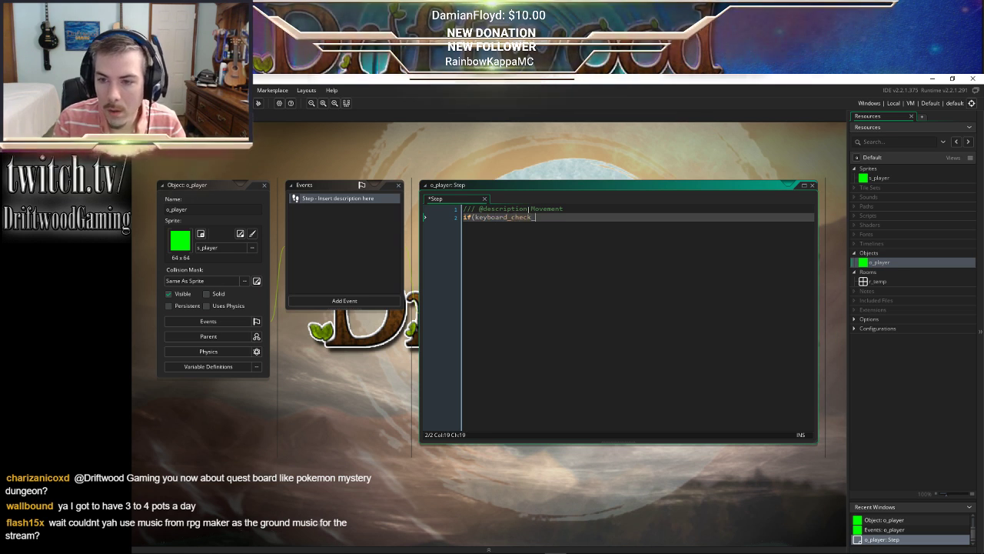
pyautogui.press('BackSpace')
pyautogui.write('(')
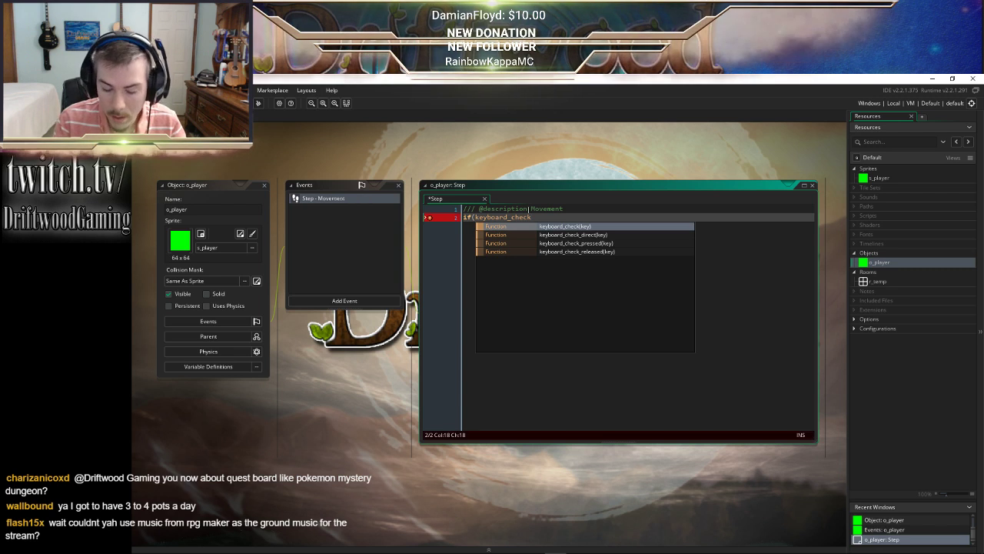
pyautogui.write('(ord')
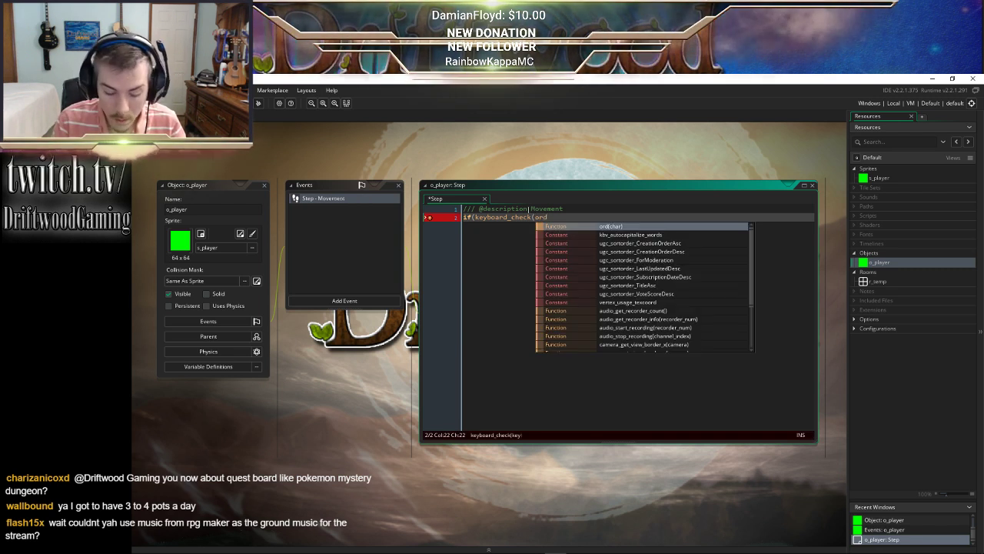
pyautogui.write('"W')
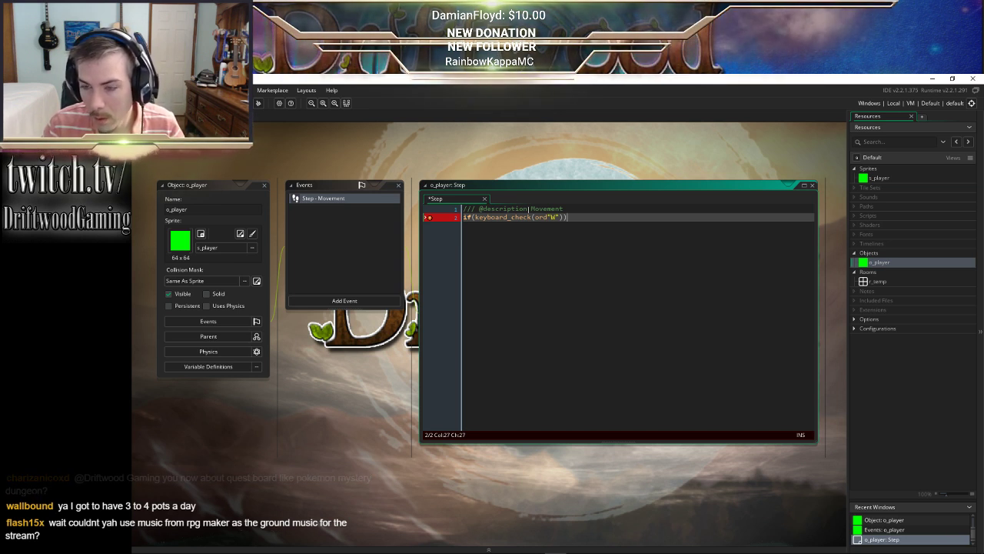
# Enclose "W" in the ord parentheses and finish the line with y-=10;
pyautogui.press('Left')
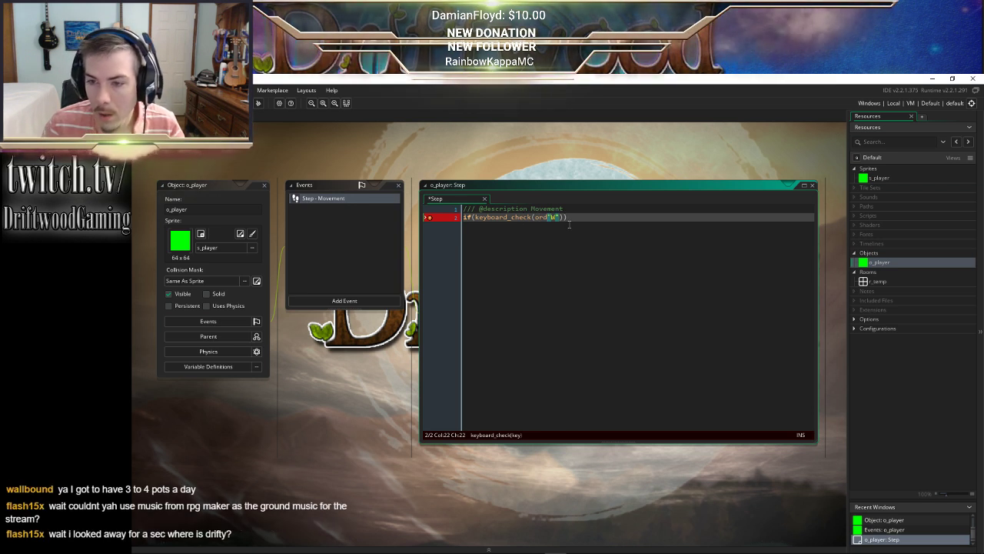
pyautogui.write('(')
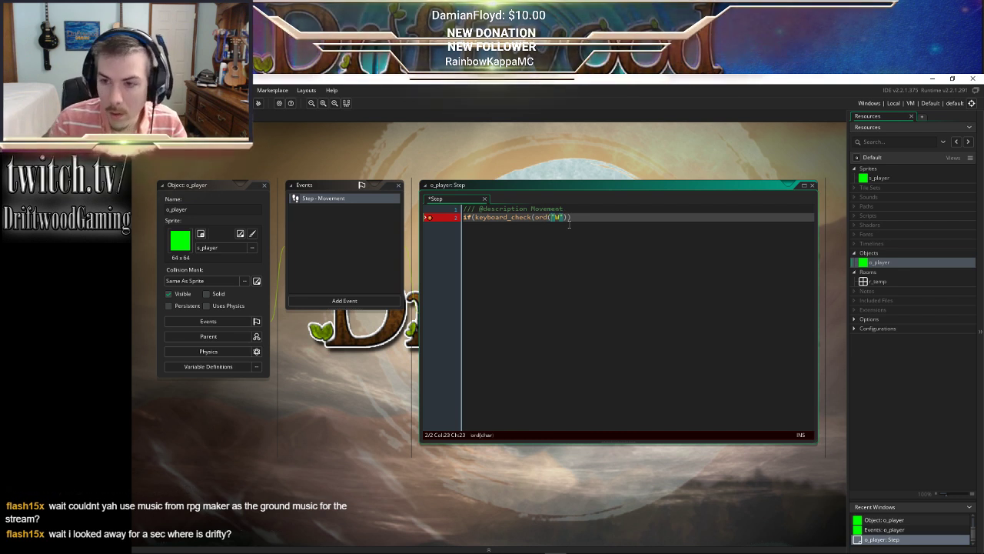
pyautogui.write('"W"))')
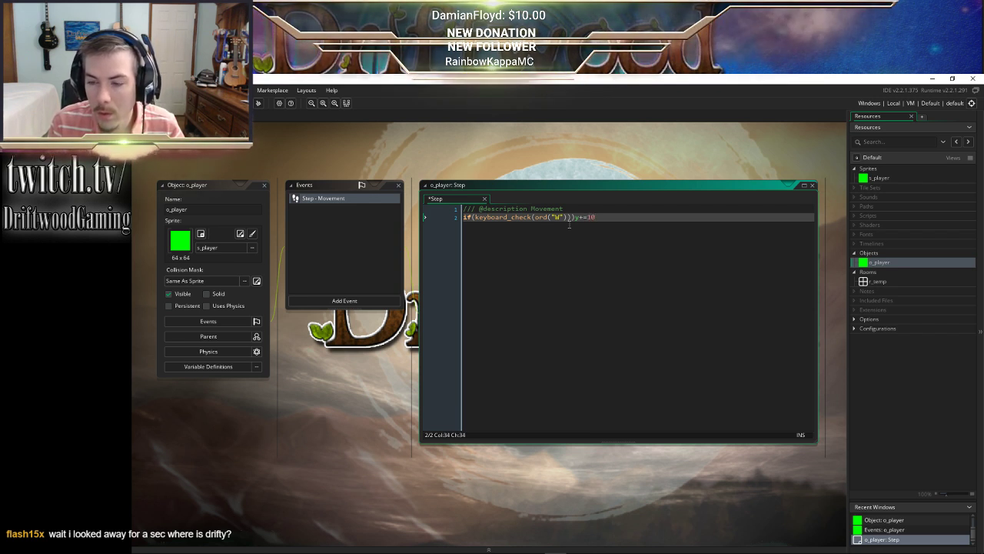
pyautogui.press('BackSpace')
pyautogui.press('BackSpace')
pyautogui.press('BackSpace')
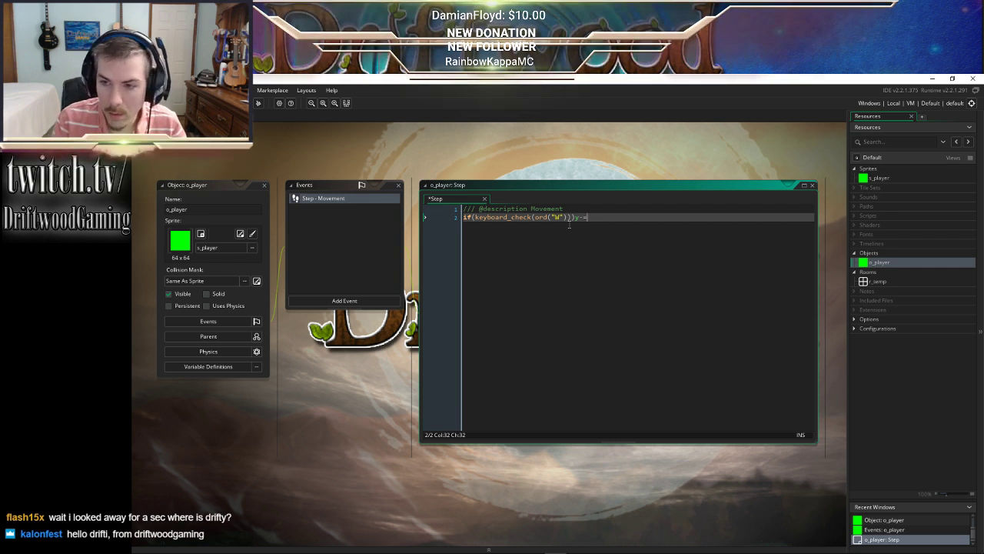
pyautogui.press('Return')
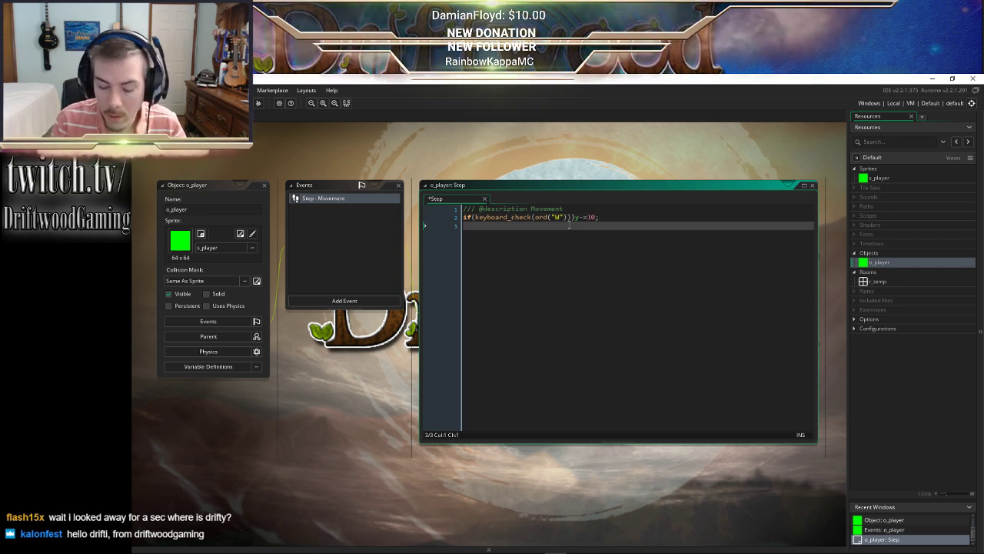
# Duplicate the W movement line and change the copy to check "S" with y+=10;
pyautogui.hotkey('shift', 'Up')
pyautogui.hotkey('ctrl', 'c')
pyautogui.hotkey('ctrl', 'v')
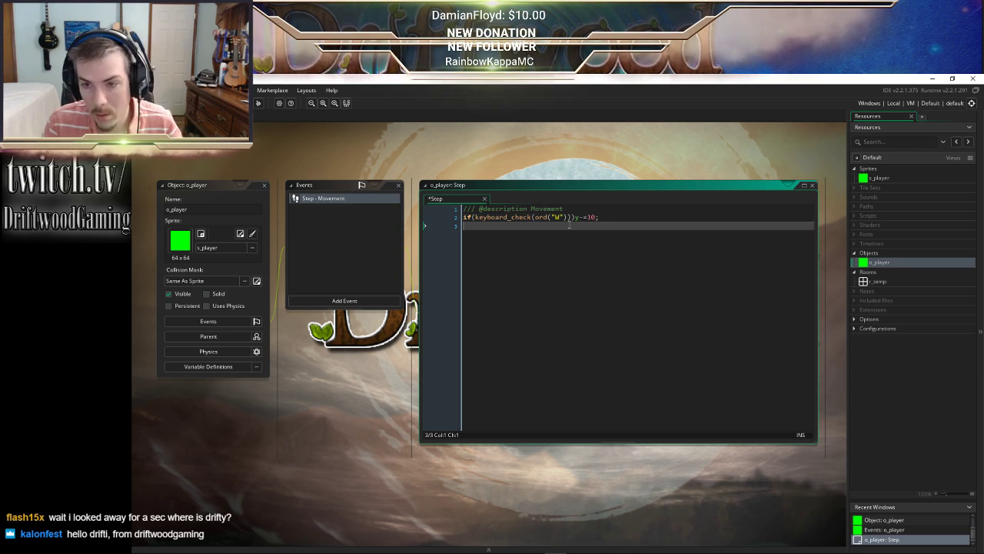
pyautogui.hotkey('ctrl', 'v')
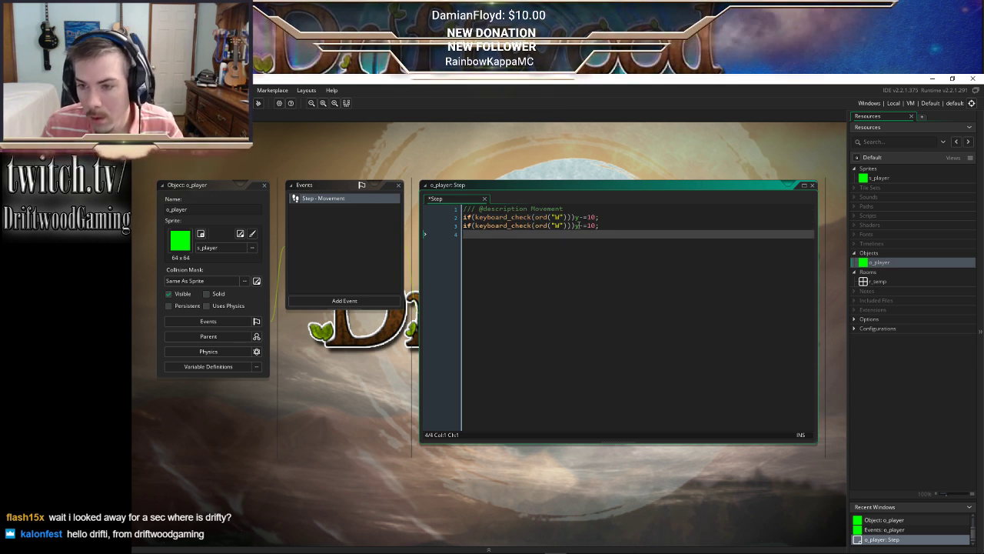
pyautogui.click(564, 226)
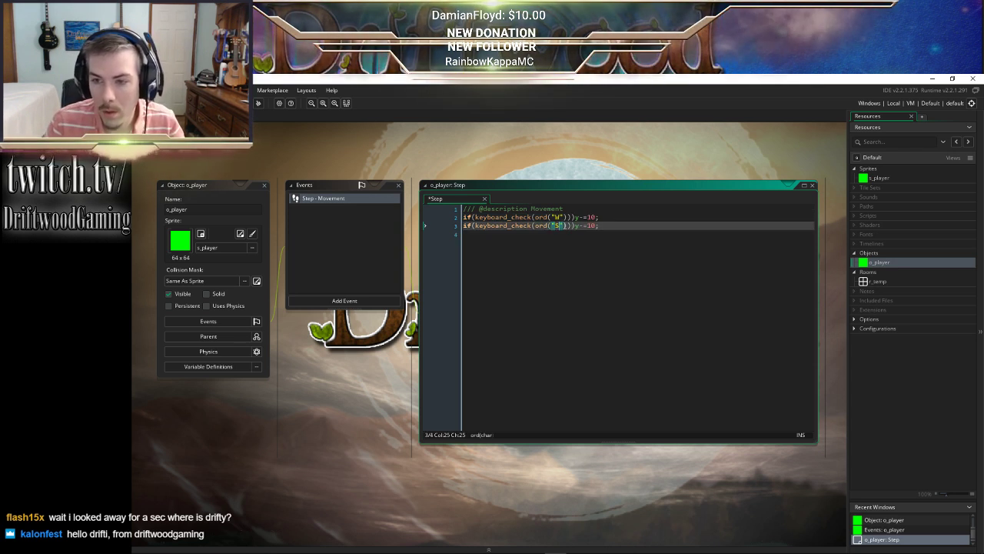
pyautogui.press('Right')
pyautogui.press('Right')
pyautogui.press('Right')
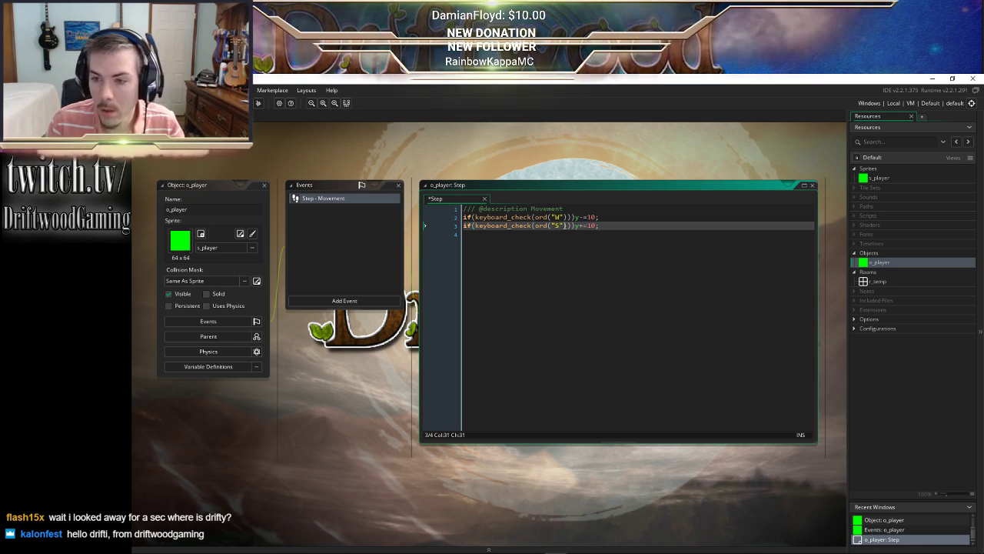
# Add another copy of the movement line that checks "A" and runs x-=10;
pyautogui.press('Return')
pyautogui.hotkey('ctrl', 'v')
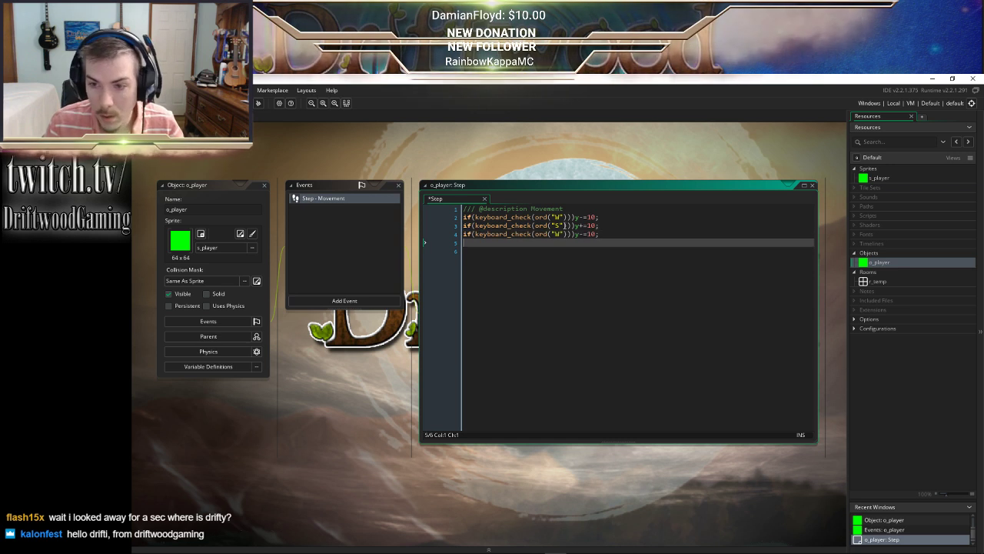
pyautogui.click(559, 233)
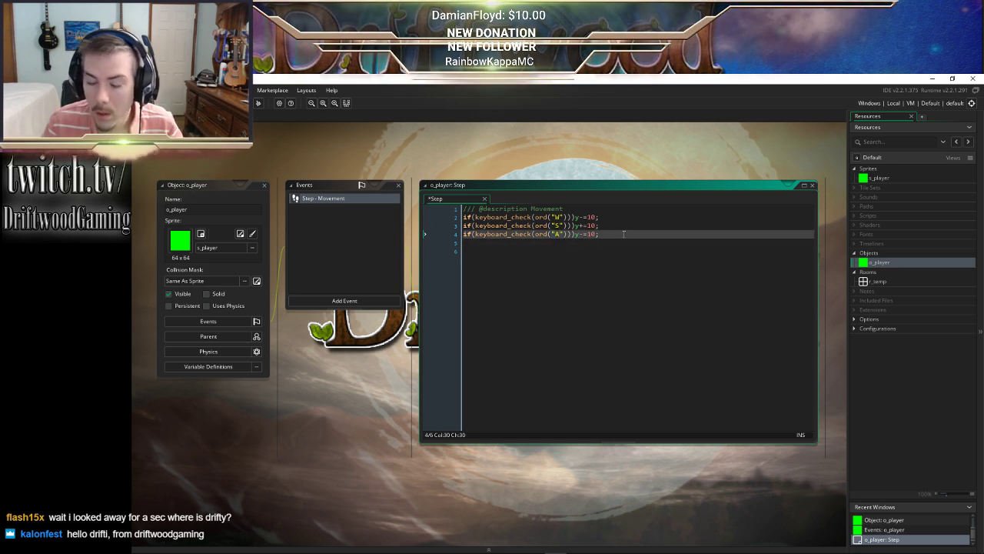
pyautogui.press('BackSpace')
pyautogui.write('x')
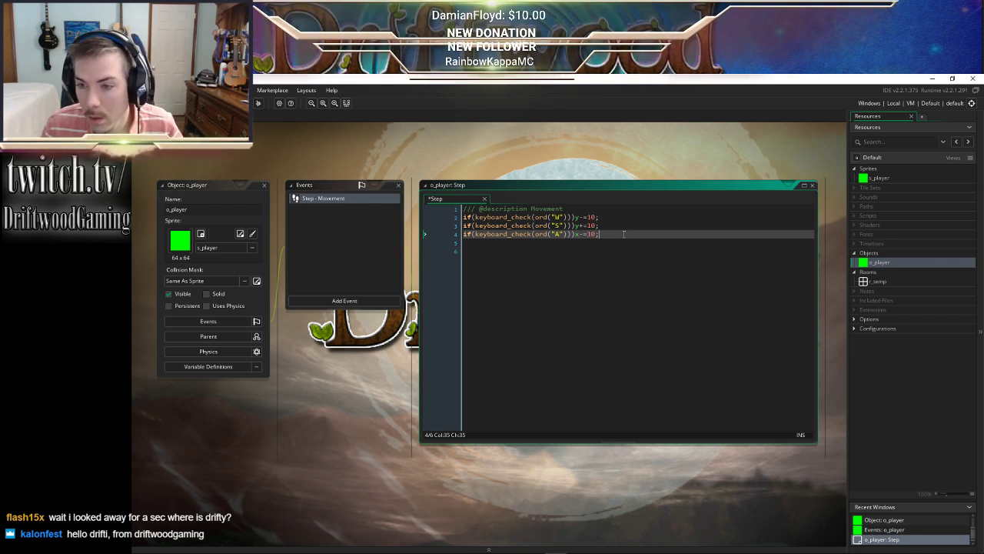
# Add a fourth movement line that checks "D" and runs y+=10;
pyautogui.press('Return')
pyautogui.hotkey('ctrl', 'v')
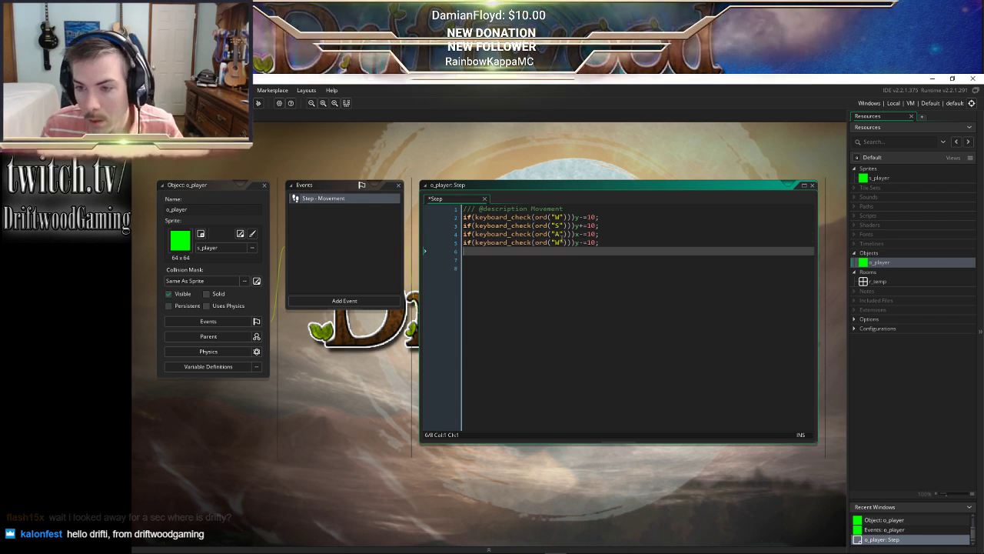
pyautogui.click(560, 243)
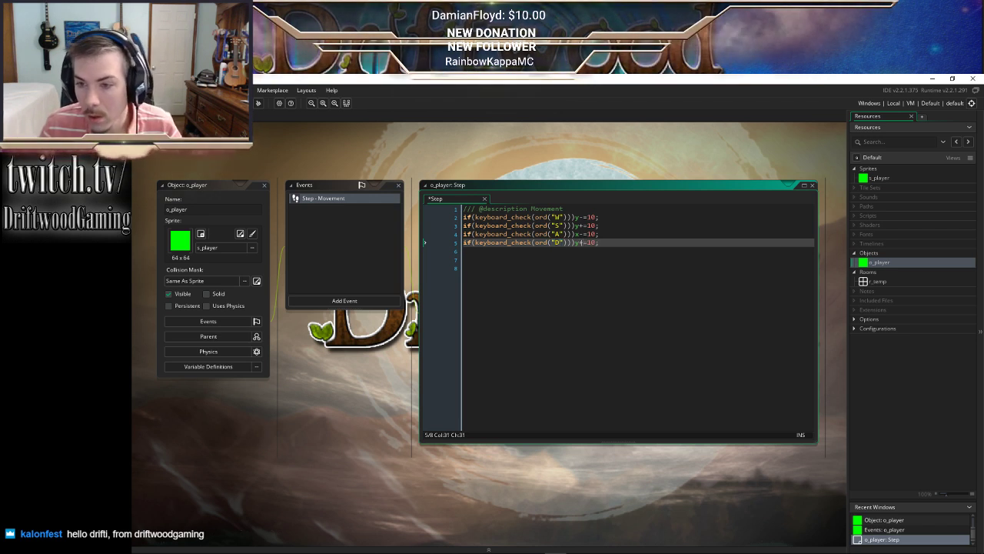
pyautogui.press('Return')
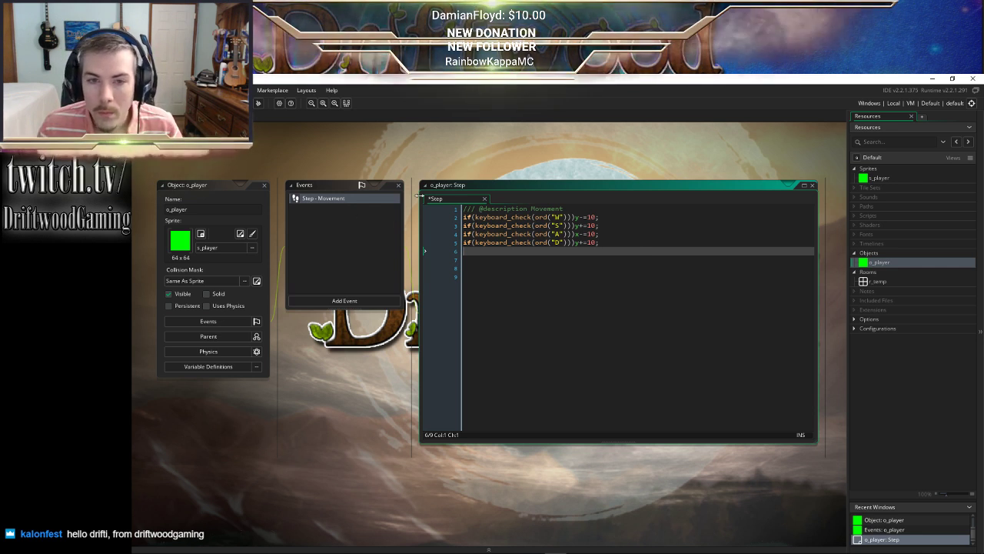
# Open the r_temp room and place an o_player instance in its upper-left part
pyautogui.click(878, 281)
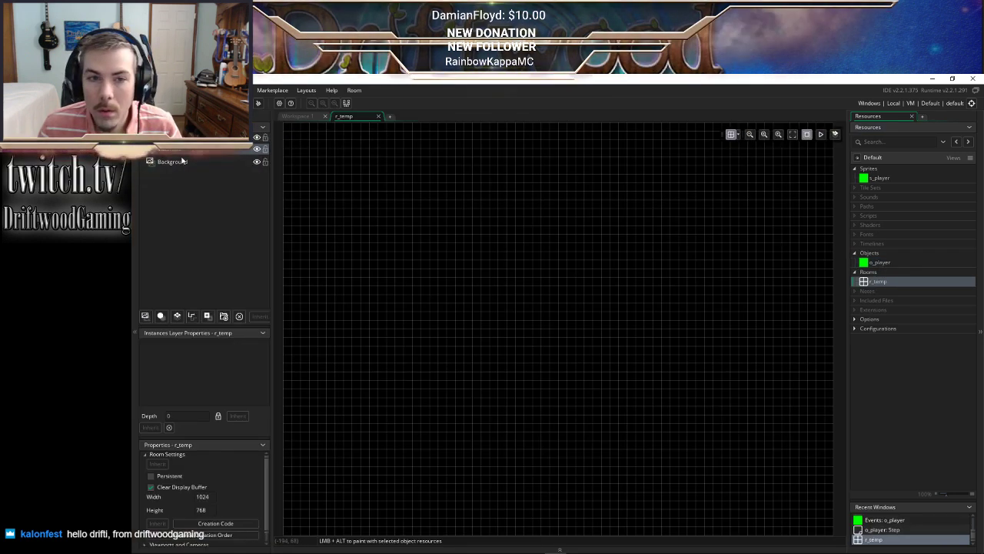
pyautogui.moveTo(882, 263); pyautogui.dragTo(511, 279)
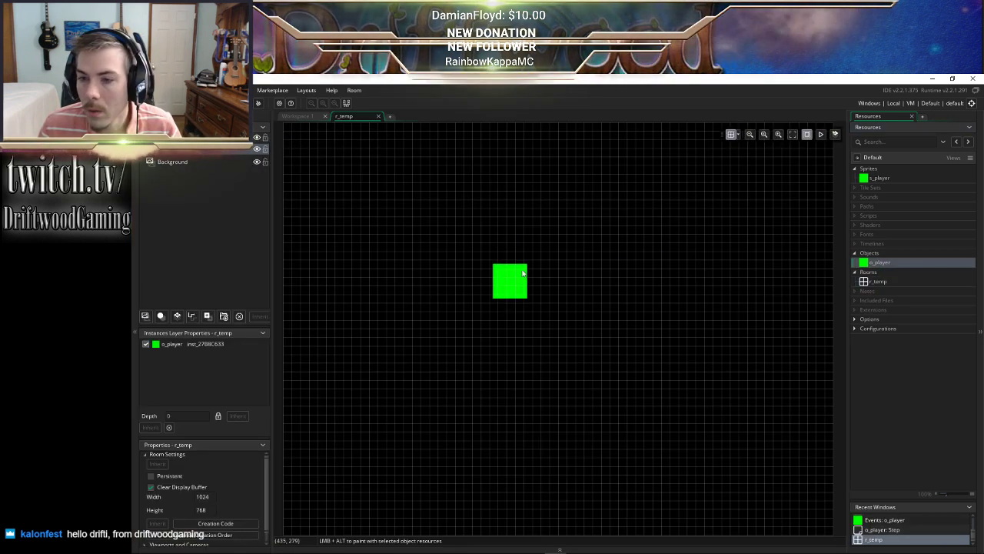
pyautogui.keyDown('ctrl'); pyautogui.scroll(-2, 556, 266); pyautogui.keyUp('ctrl')
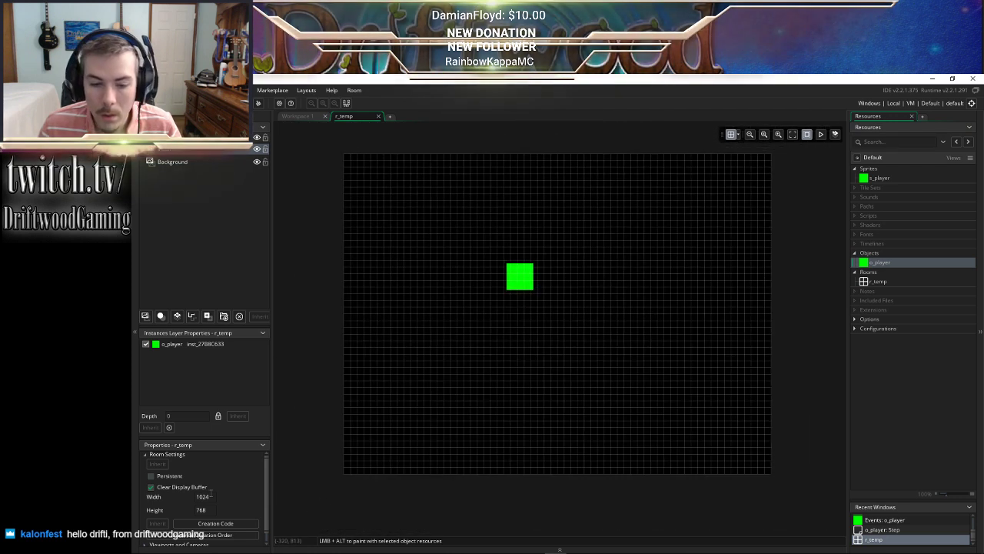
# Set the r_temp room size to 1280 wide by 720 high
pyautogui.click(208, 496)
pyautogui.write('1280')
pyautogui.press('Return')
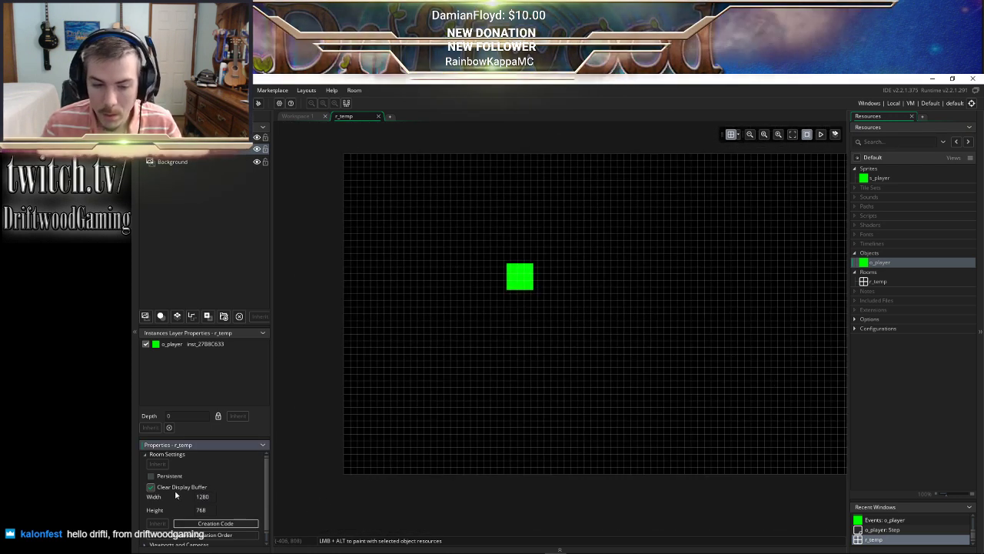
pyautogui.press('Tab')
pyautogui.write('720')
pyautogui.press('Return')
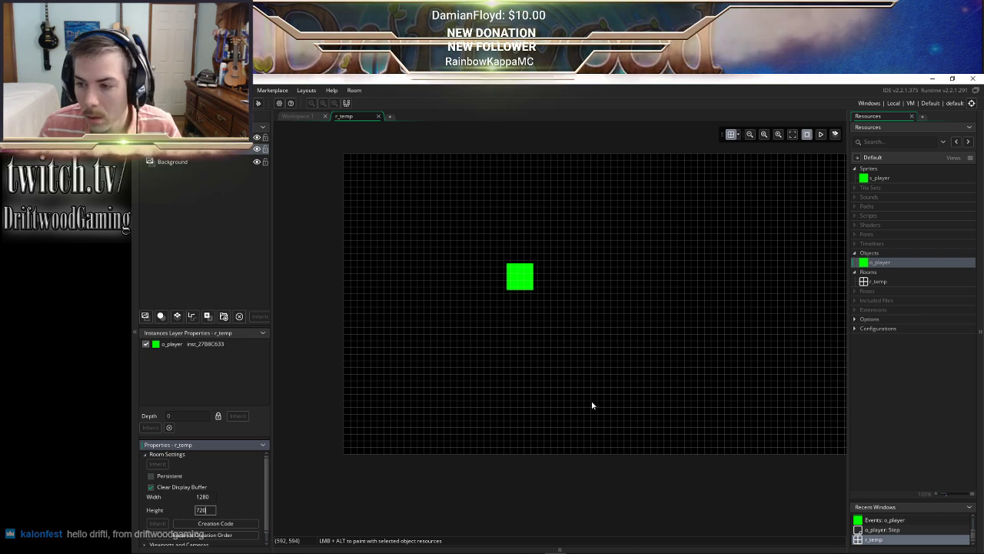
pyautogui.moveTo(592, 402); pyautogui.dragTo(544, 426, button='middle')
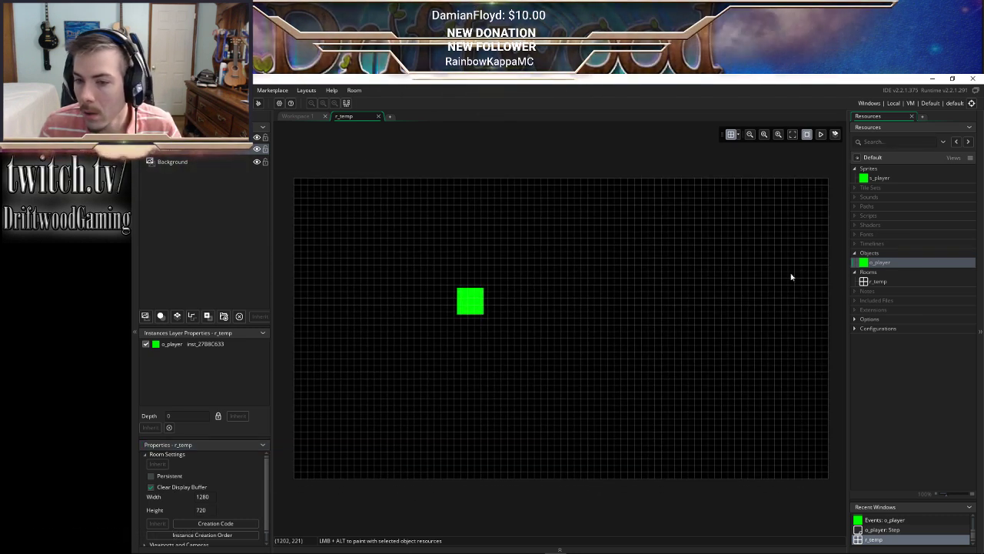
# Create a new sprite and name it s_enemy
pyautogui.rightClick(868, 168)
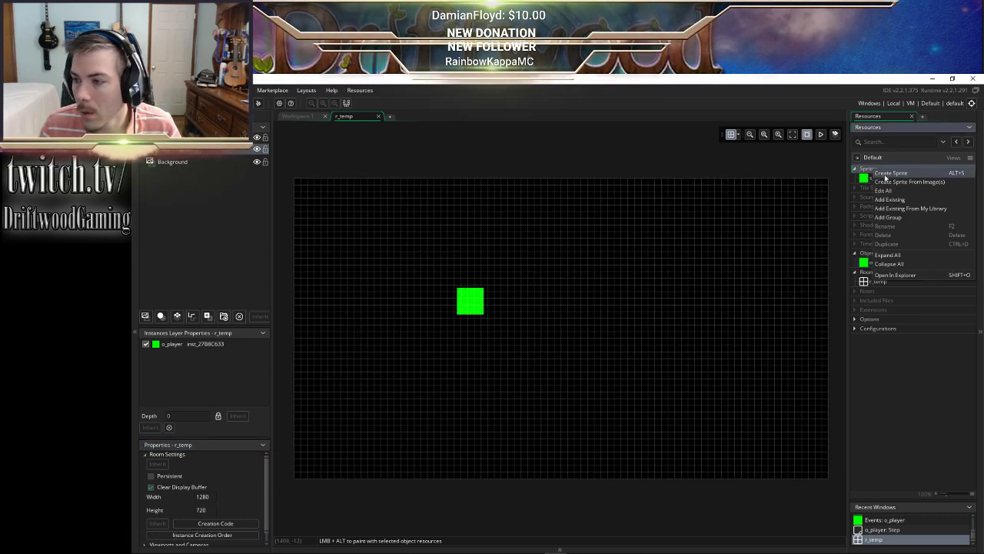
pyautogui.click(885, 176)
pyautogui.moveTo(332, 226); pyautogui.dragTo(263, 227)
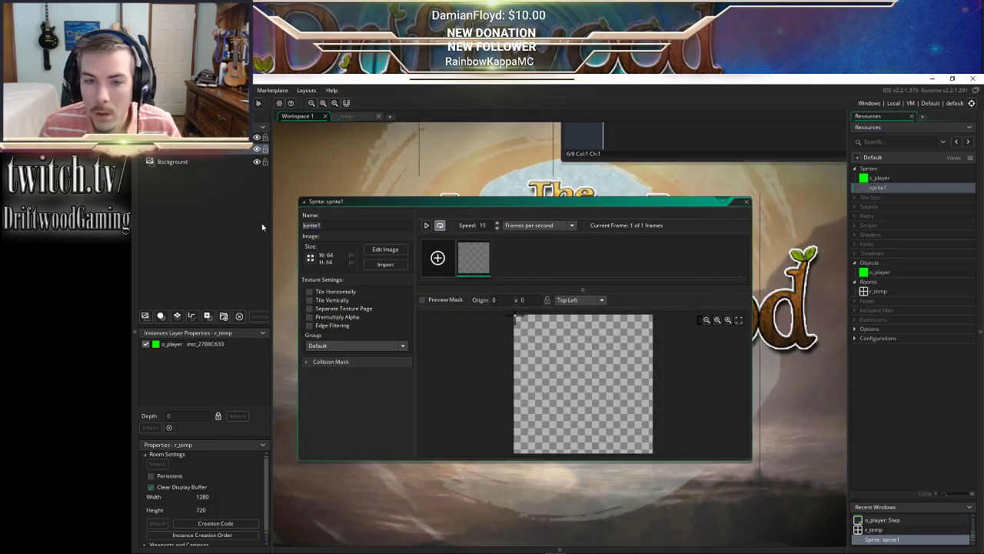
pyautogui.write('s_enemy')
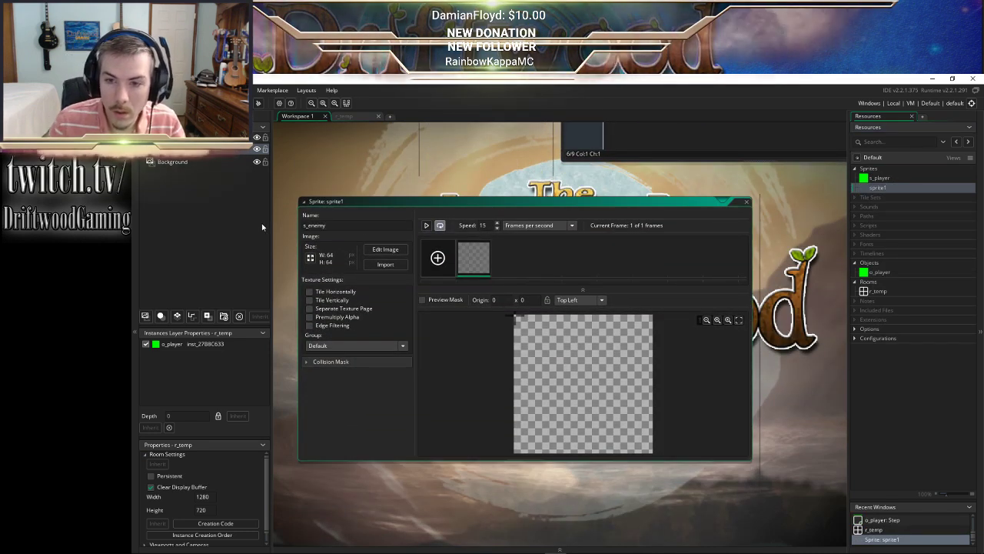
# Cover the whole 64 x 64 s_enemy canvas with a filled dark red rectangle and close the image editor
pyautogui.doubleClick(477, 256)
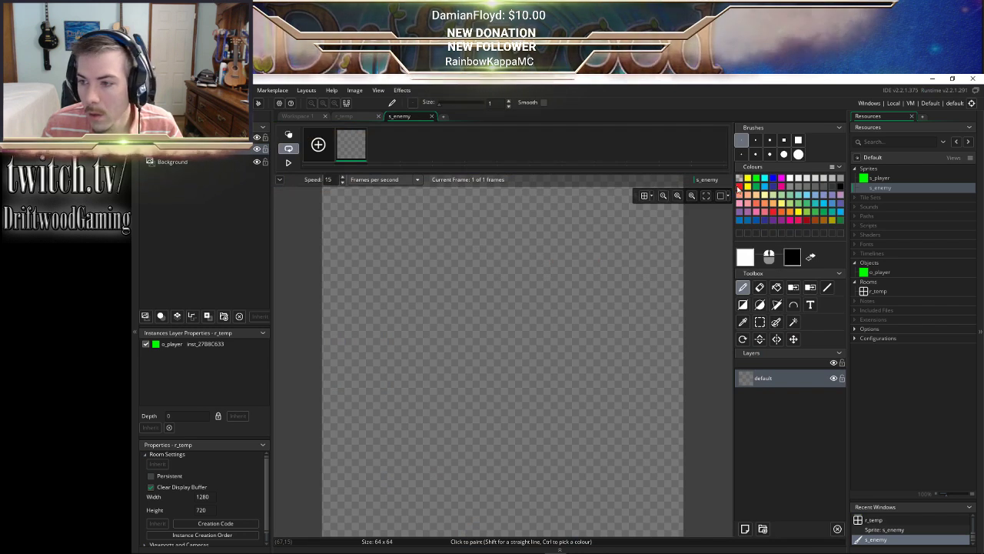
pyautogui.click(810, 222)
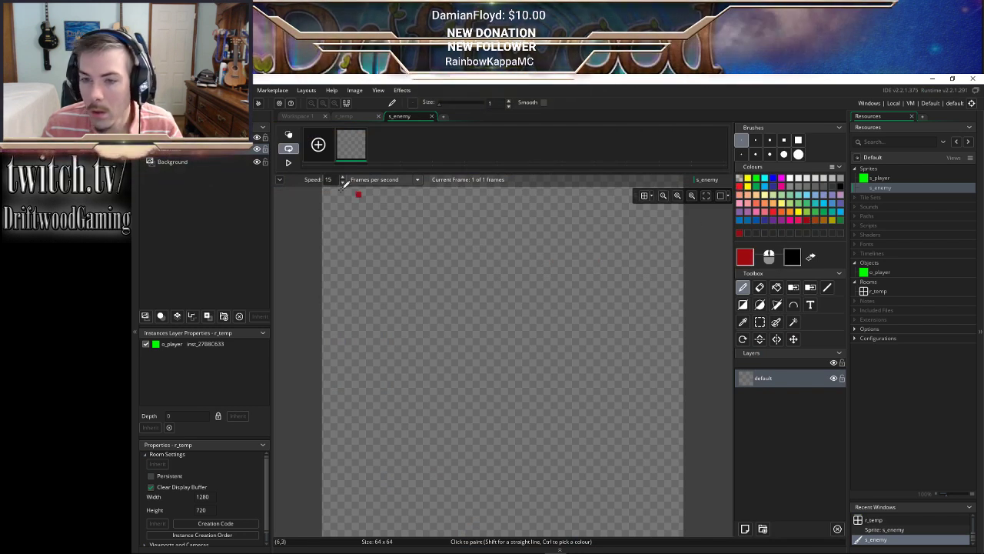
pyautogui.press('r')
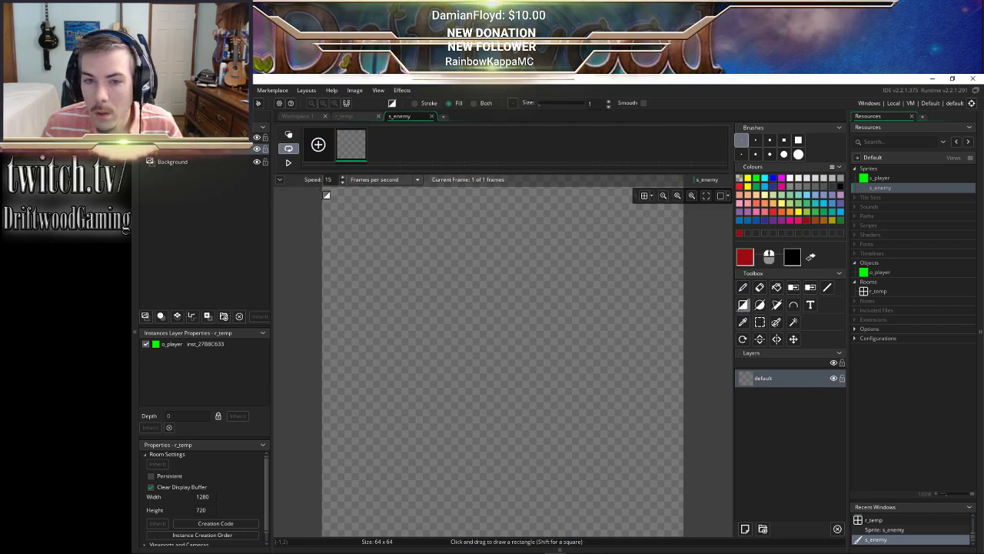
pyautogui.scroll(-3, 366, 218)
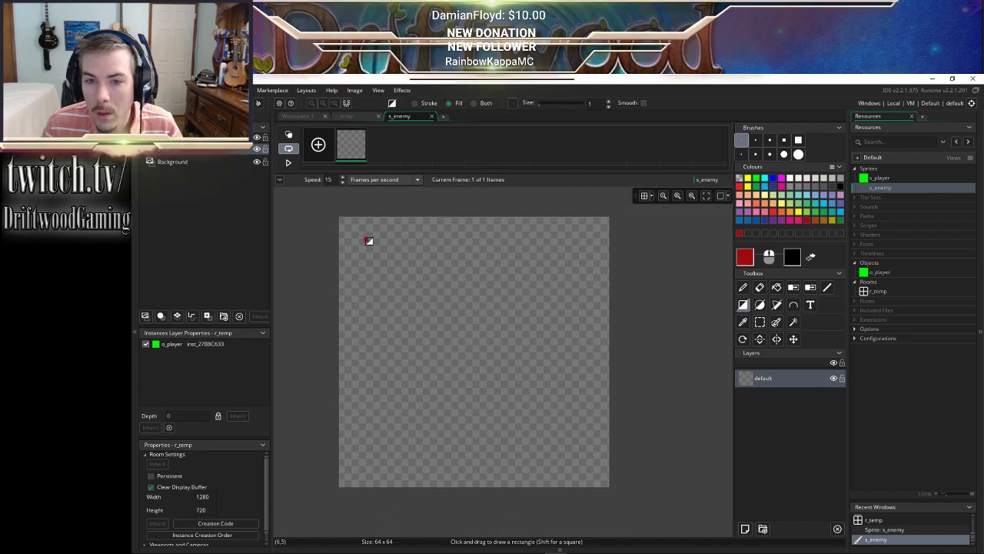
pyautogui.moveTo(341, 218); pyautogui.dragTo(615, 492)
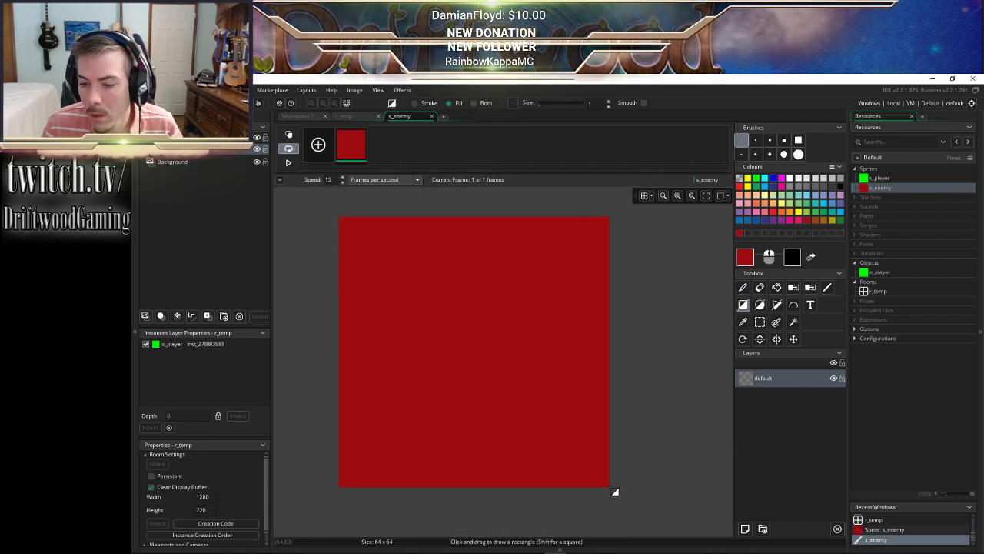
pyautogui.click(432, 117)
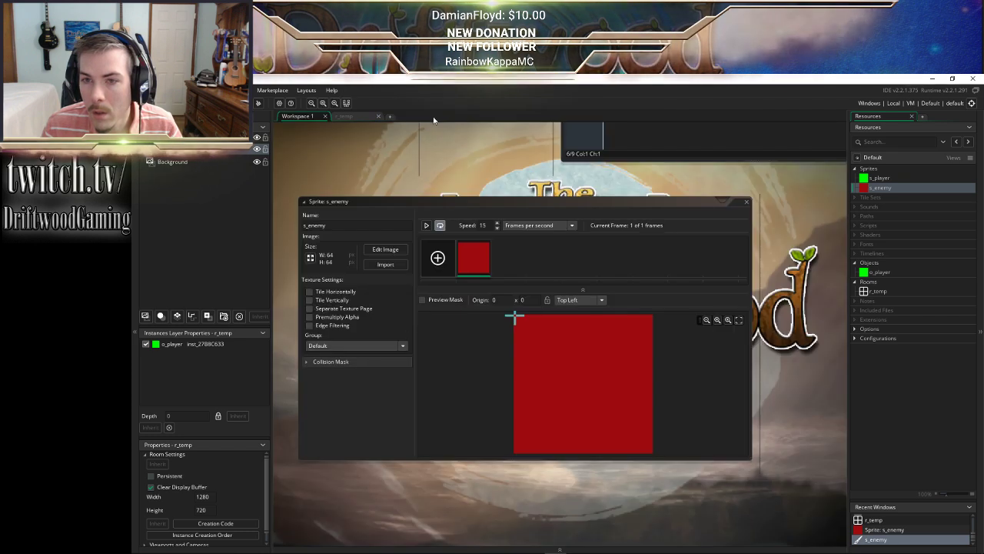
# Close the s_enemy sprite editor, create a new object and name it o_enemy
pyautogui.click(747, 203)
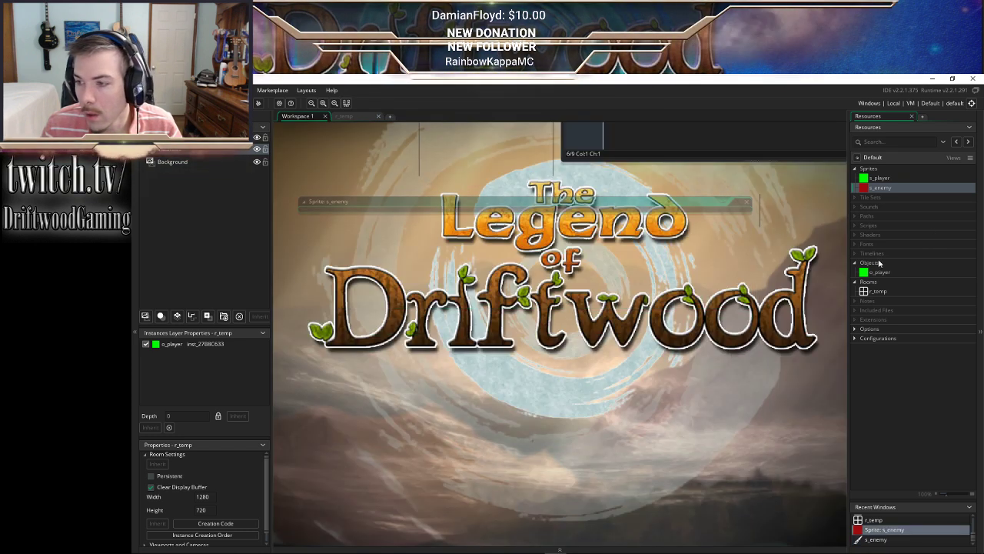
pyautogui.rightClick(869, 263)
pyautogui.click(892, 271)
pyautogui.doubleClick(459, 209)
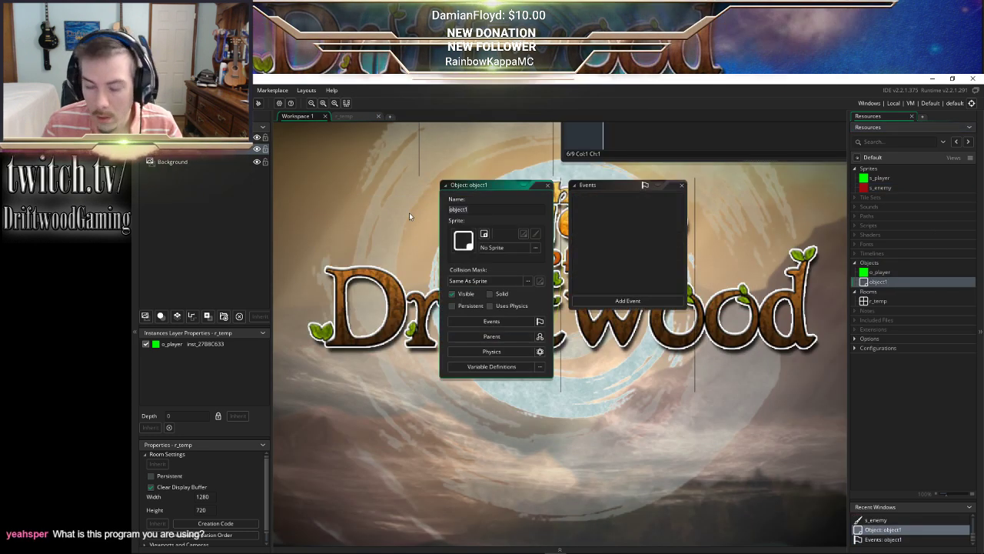
pyautogui.write('o_enemy')
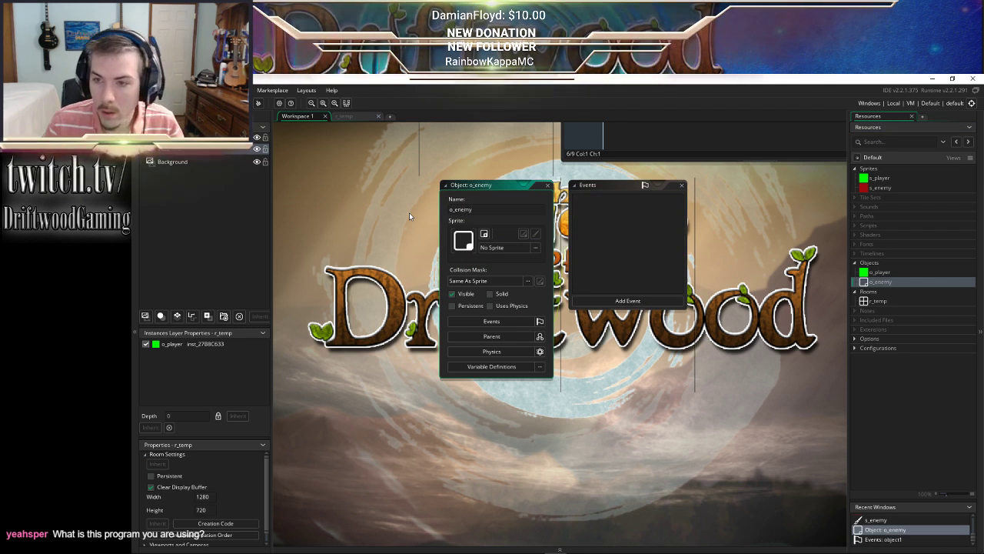
# Add a Step event to o_enemy and replace its placeholder comment text with the description AI
pyautogui.click(628, 301)
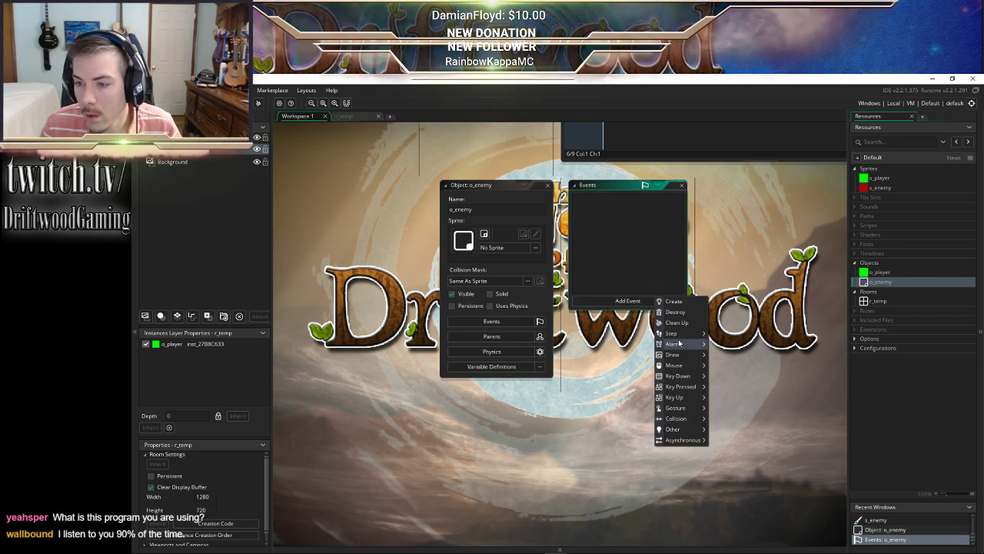
pyautogui.moveTo(677, 333)
pyautogui.click(809, 246)
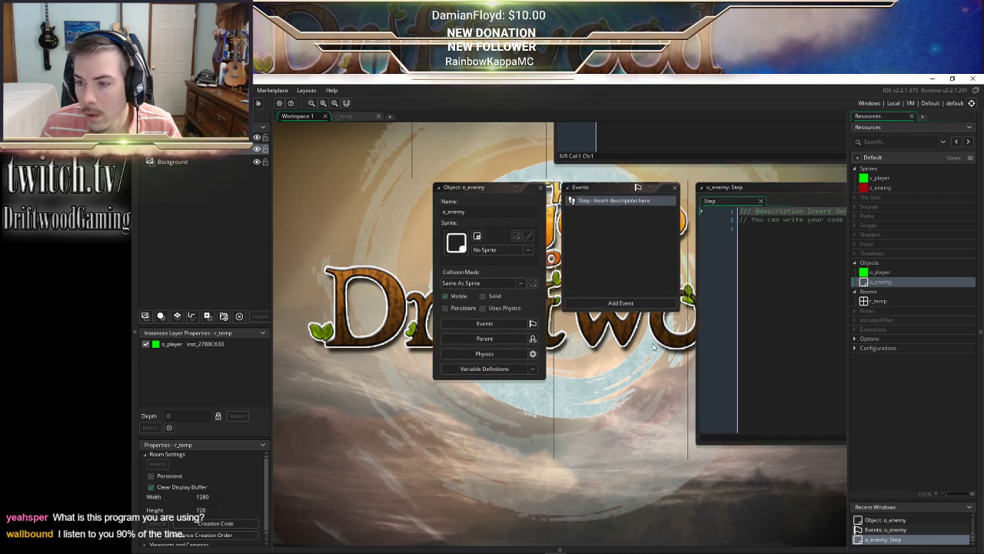
pyautogui.moveTo(790, 247); pyautogui.dragTo(692, 240)
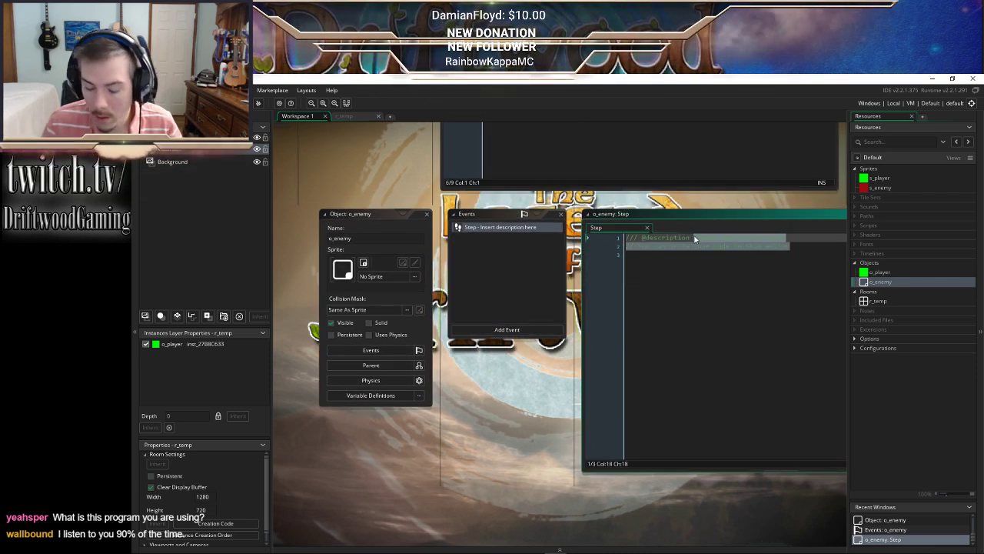
pyautogui.write('AI')
pyautogui.press('Return')
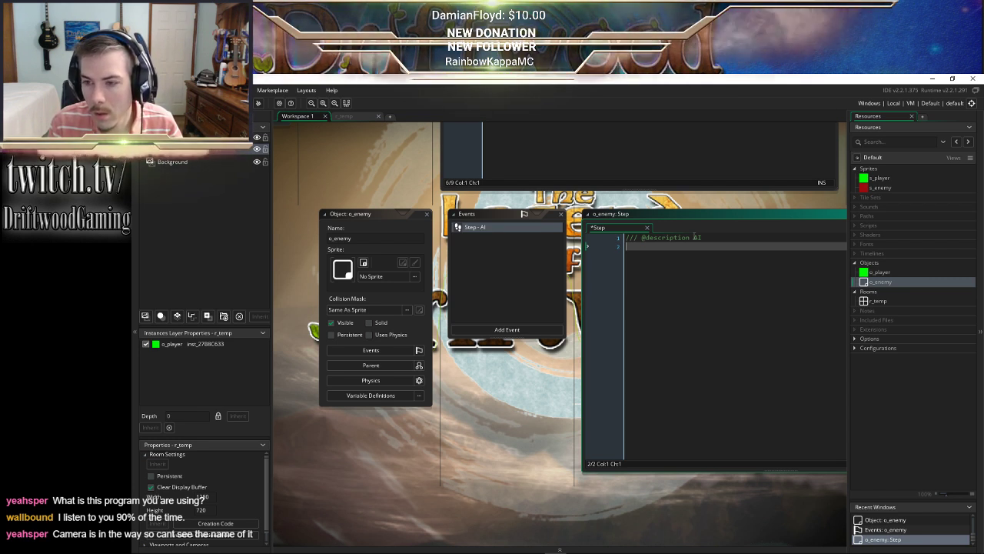
# Start the enemy's Step code by assigning a point_direction() call to direction
pyautogui.write('direction = o_player.x')
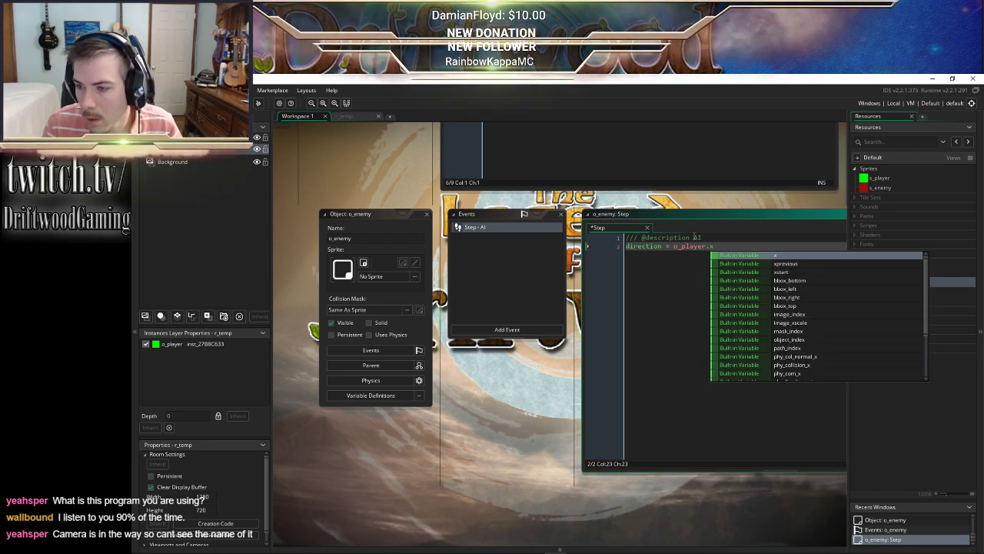
pyautogui.moveTo(701, 201); pyautogui.dragTo(612, 213, button='middle')
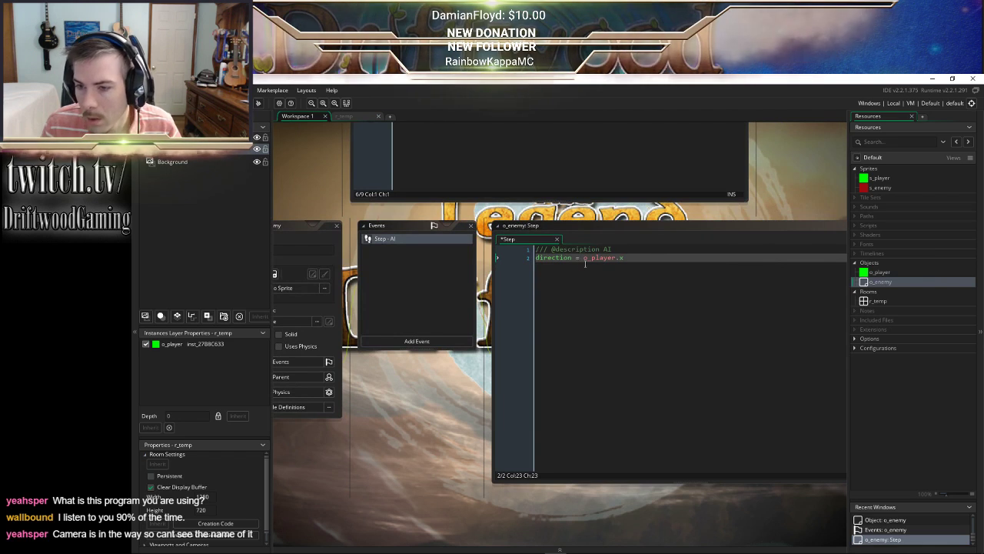
pyautogui.moveTo(623, 257); pyautogui.dragTo(583, 258)
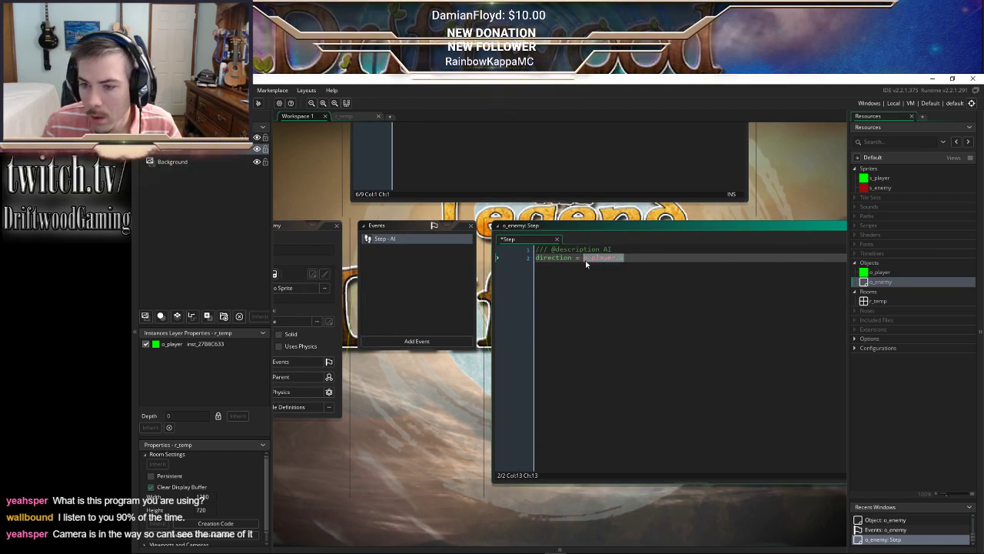
pyautogui.write('point')
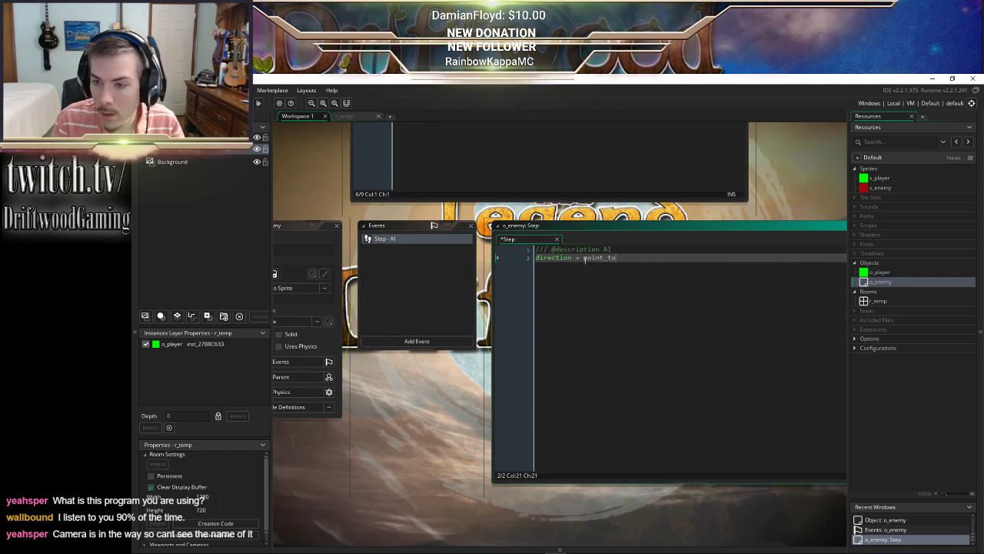
pyautogui.write('_to')
pyautogui.press('BackSpace')
pyautogui.press('BackSpace')
pyautogui.write('dir')
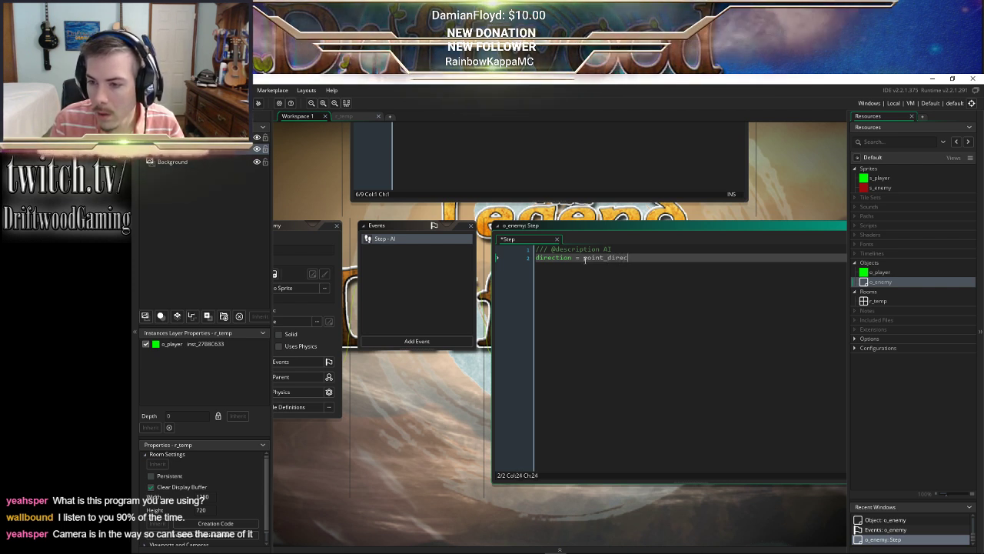
pyautogui.write('ec')
pyautogui.press('Return')
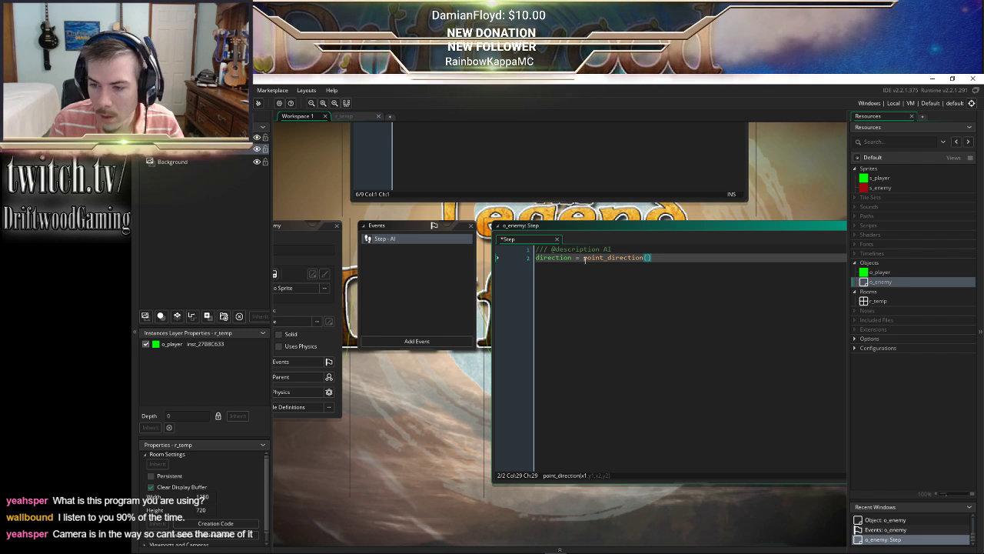
# Fill in the point_direction arguments as x,y,o_player.x,o_player.y and end the statement with a semicolon
pyautogui.write('o_player.x')
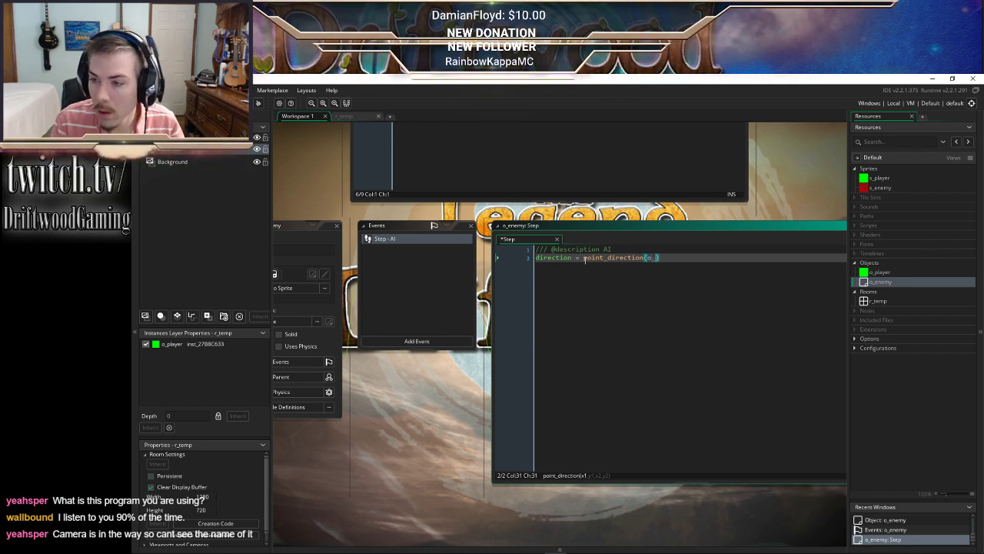
pyautogui.write(',o_')
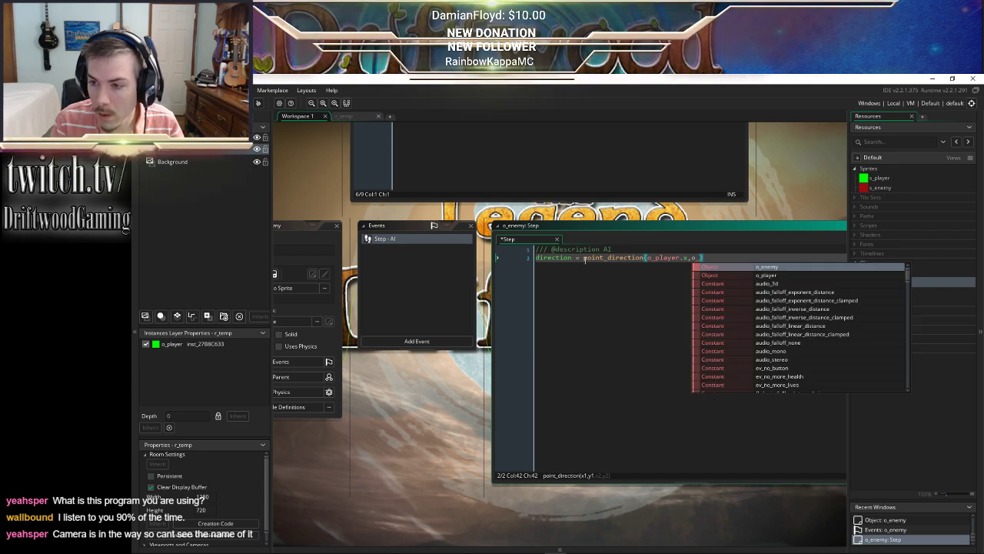
pyautogui.write('.')
pyautogui.write('player.y')
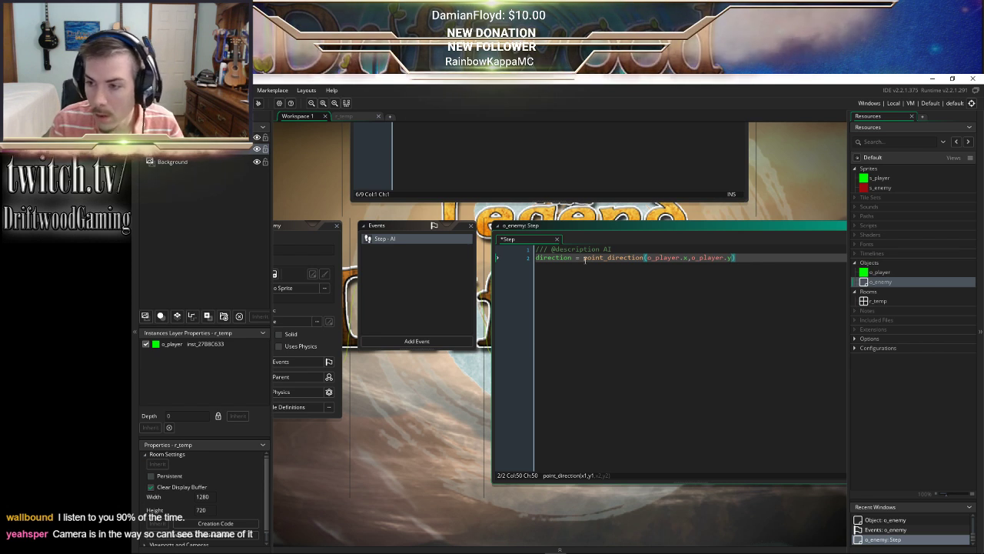
pyautogui.press('Left')
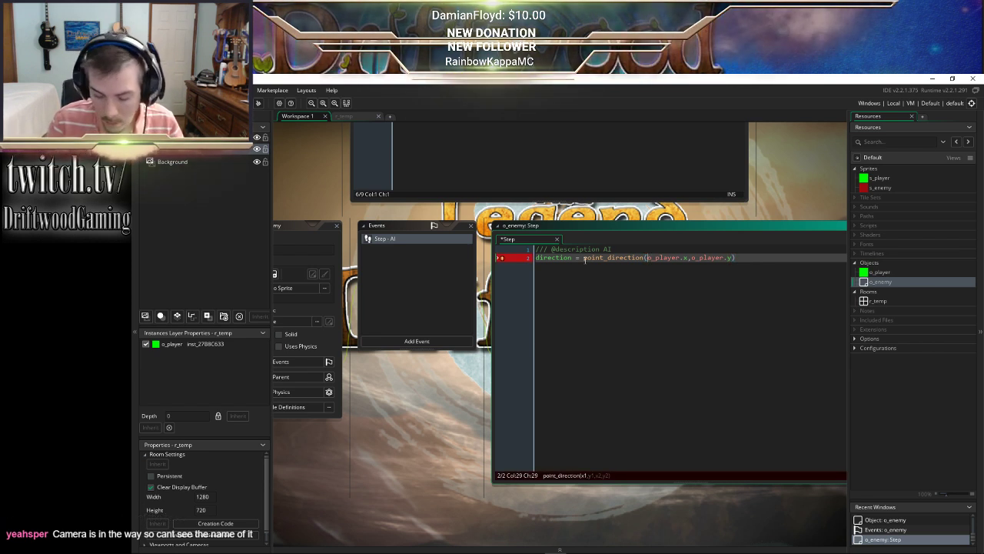
pyautogui.write('x,y,')
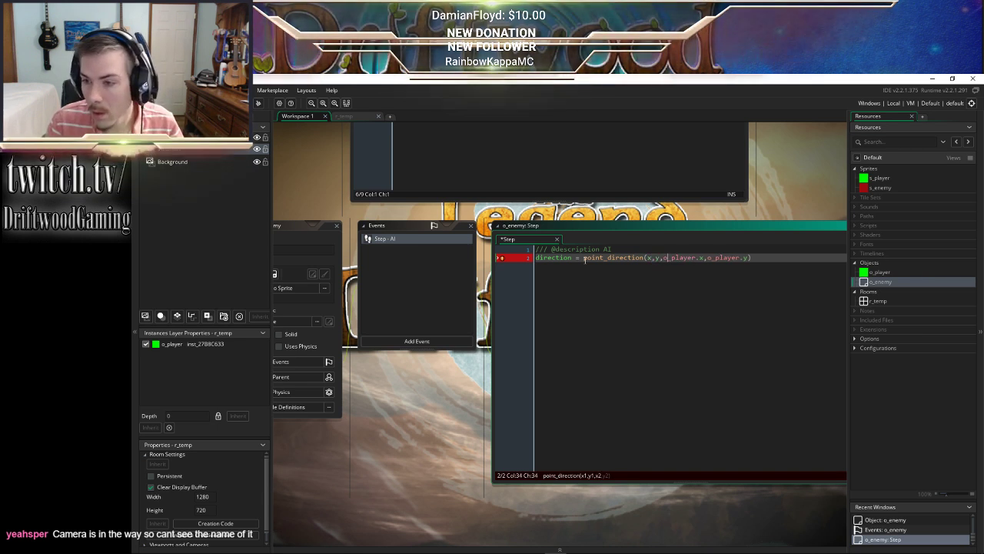
pyautogui.press('End')
pyautogui.write(';')
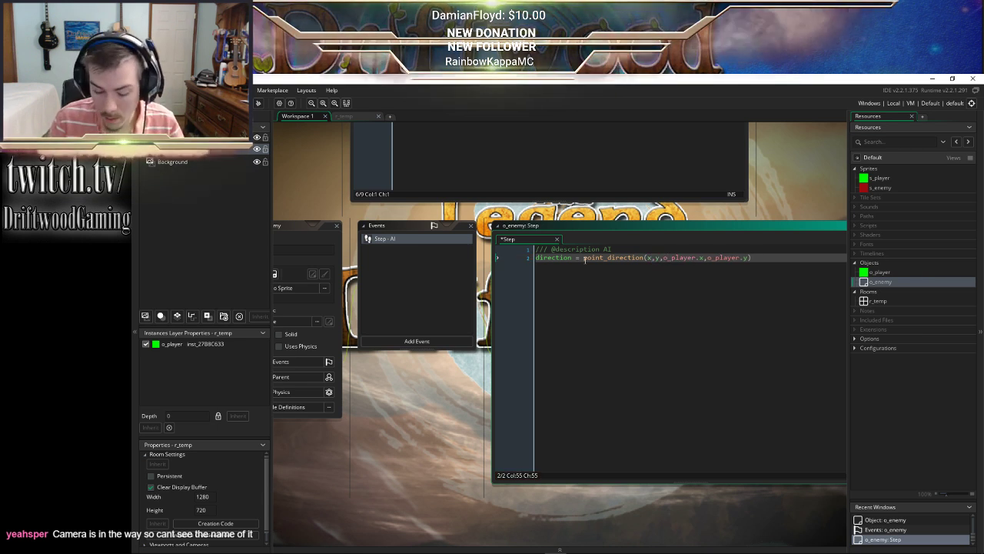
# Add the line speed = 6; below the direction statement
pyautogui.press('Return')
pyautogui.write('speed =')
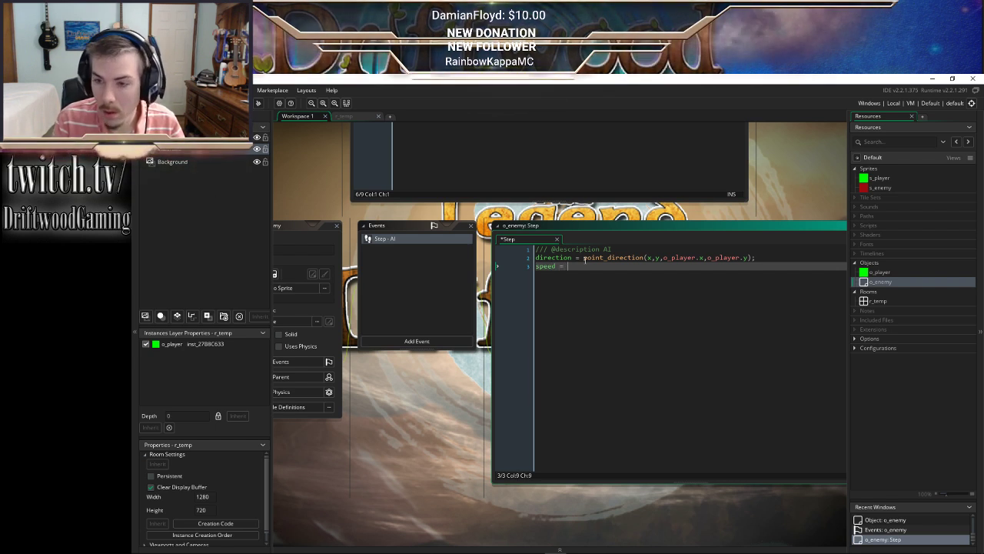
pyautogui.write('0')
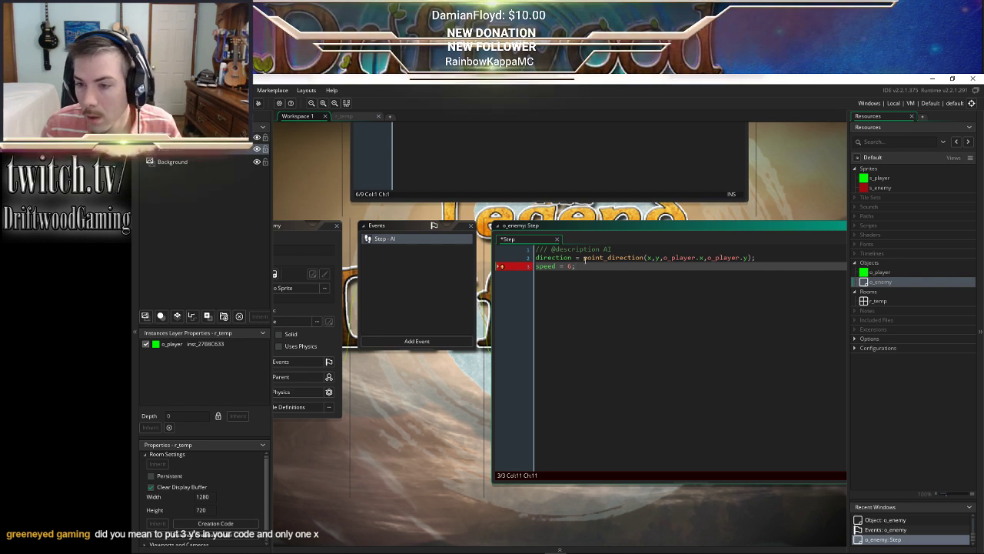
pyautogui.write(';')
pyautogui.press('Return')
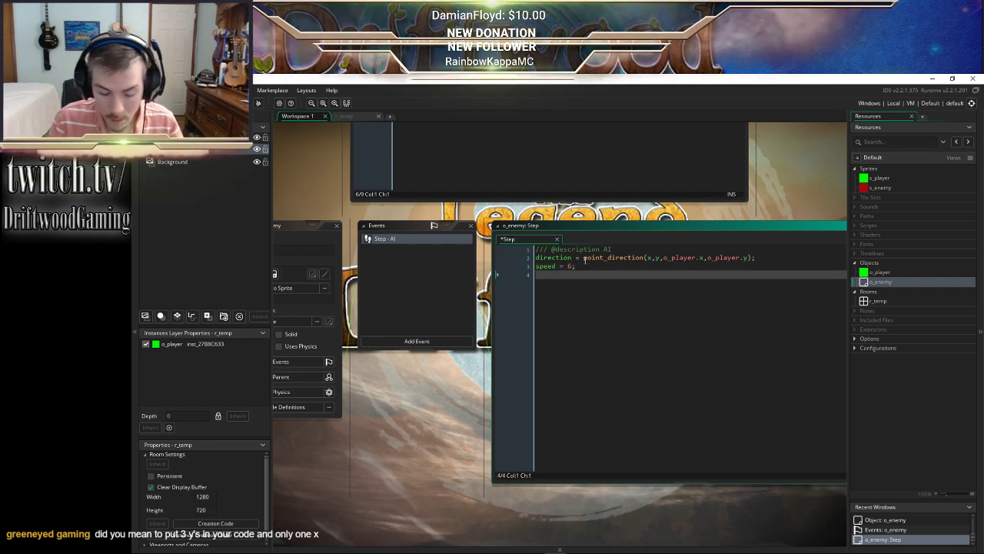
# Add an if condition below the speed line that checks distance_to_object(o_player)<5
pyautogui.write('if (dis')
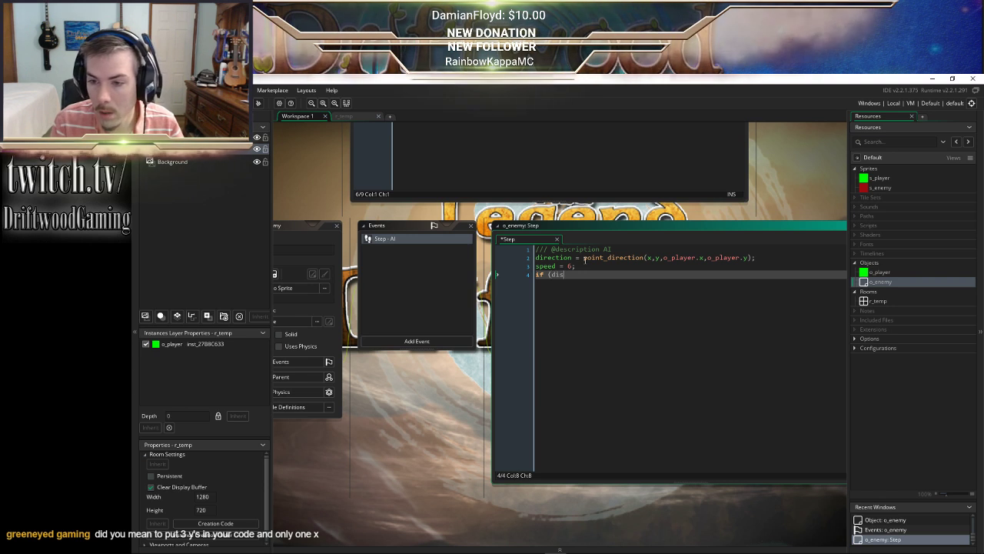
pyautogui.write('tance_')
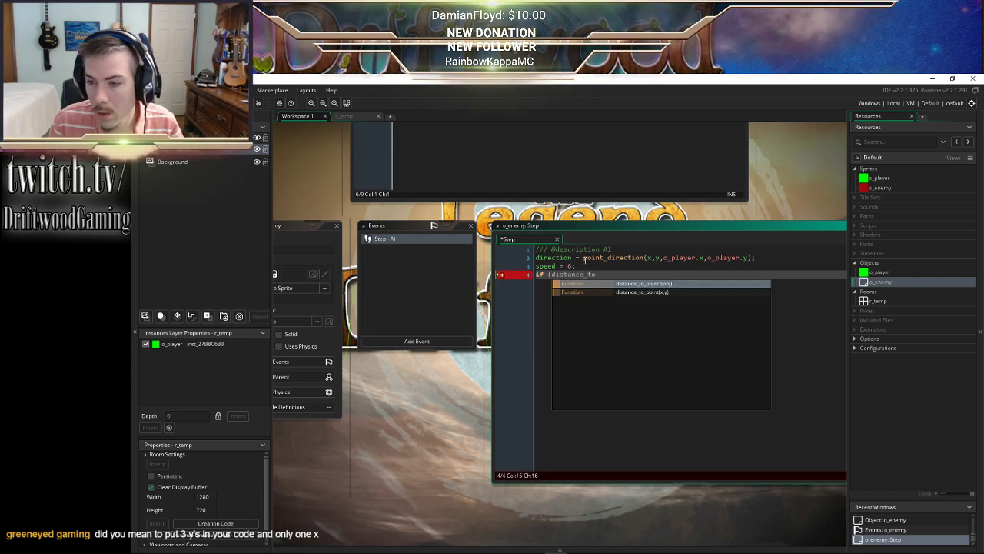
pyautogui.write('to')
pyautogui.press('Return')
pyautogui.write('object(o')
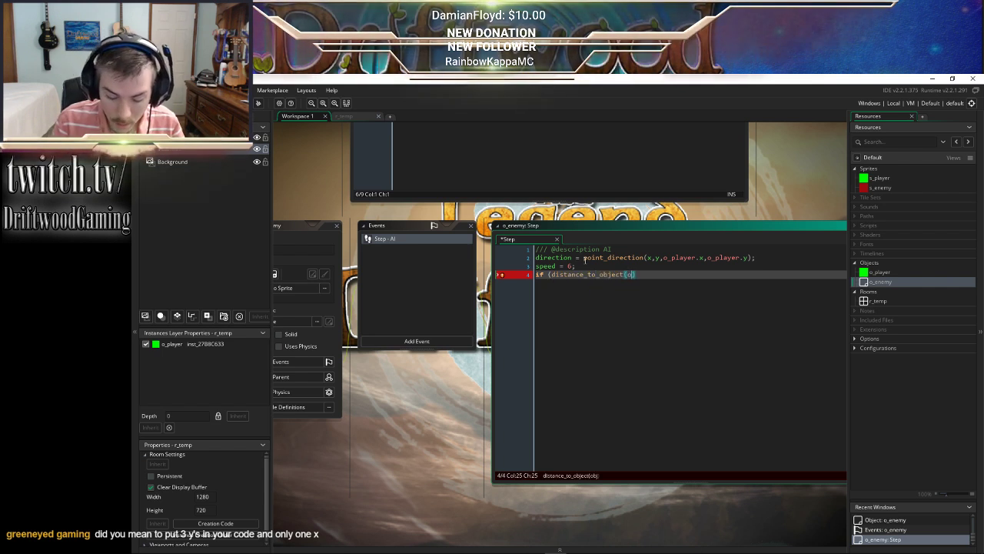
pyautogui.write('_player)')
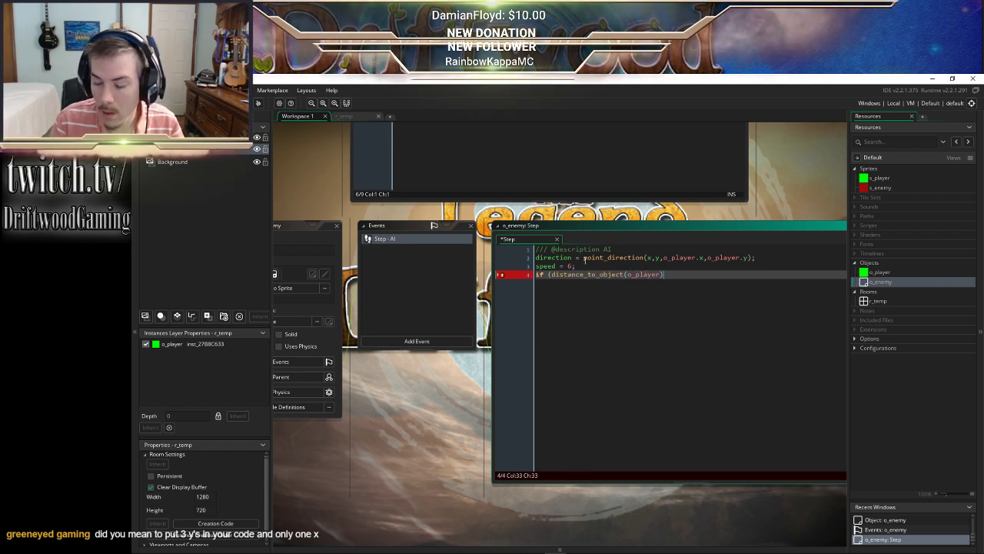
pyautogui.press('Left')
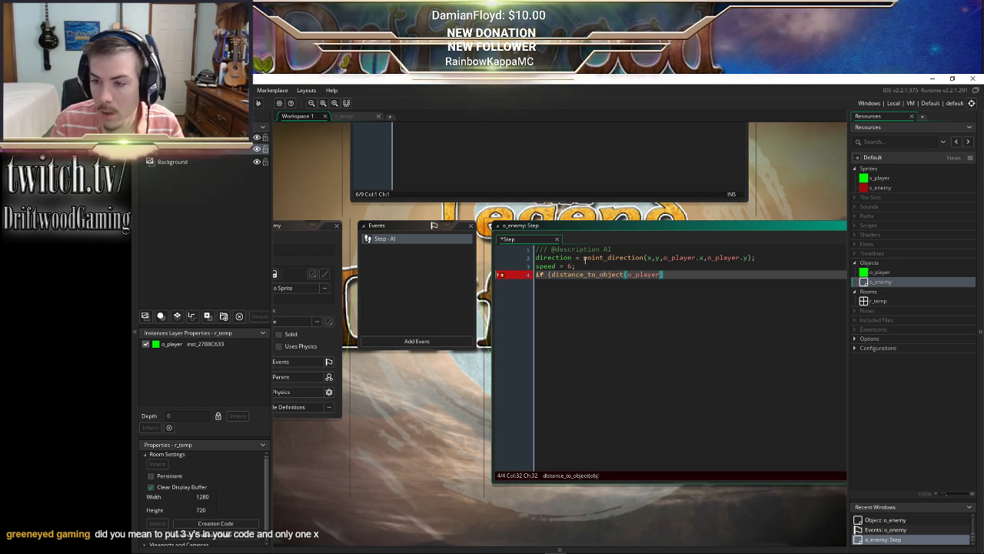
pyautogui.press('Right')
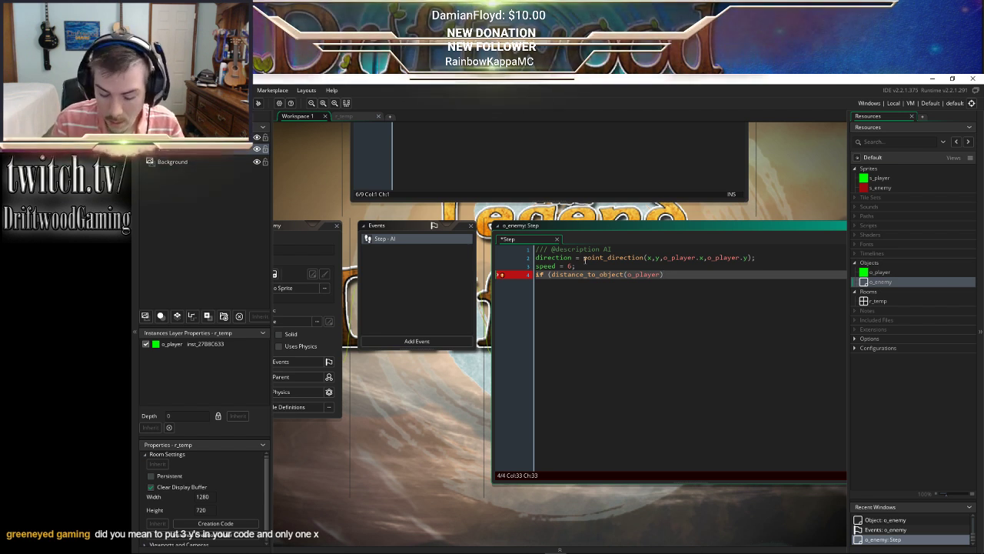
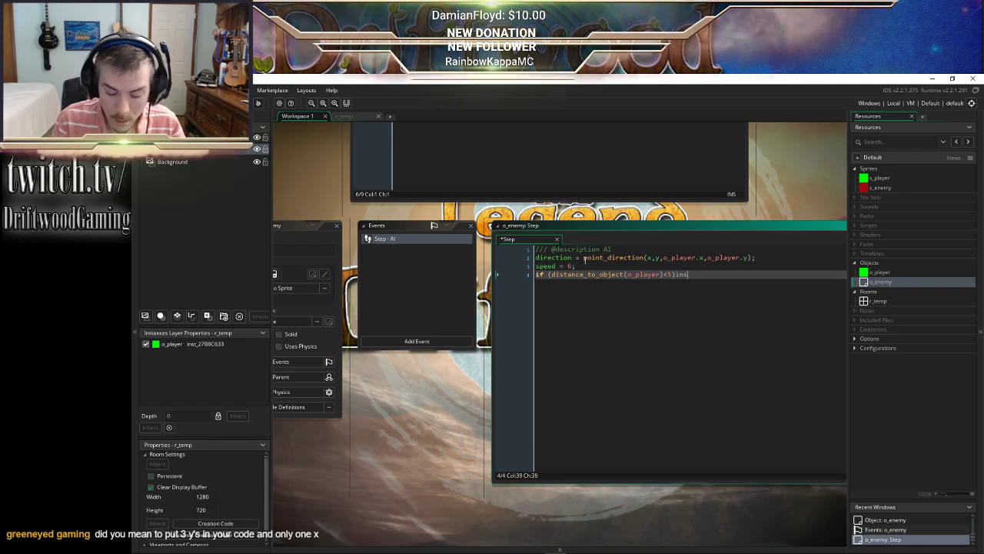
# Make the distance condition call instance_create_layer with x, y and the "Instances" layer as its first arguments
pyautogui.write('tance_creat')
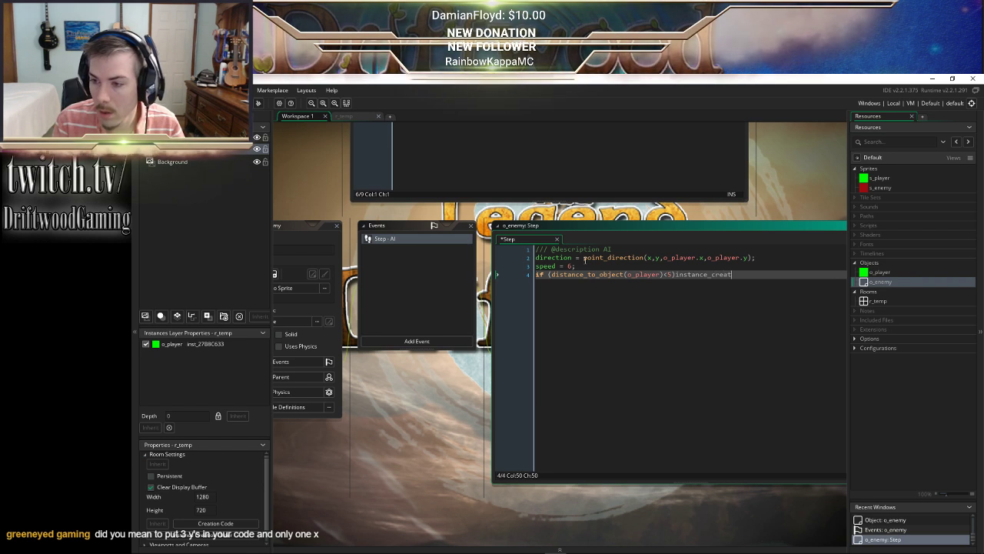
pyautogui.write('e_layer(')
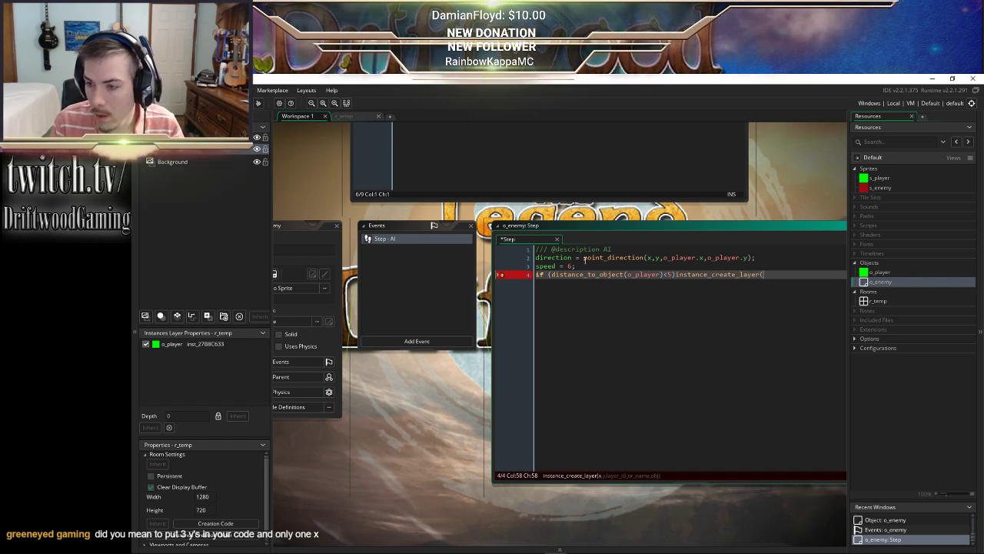
pyautogui.write('x,y,')
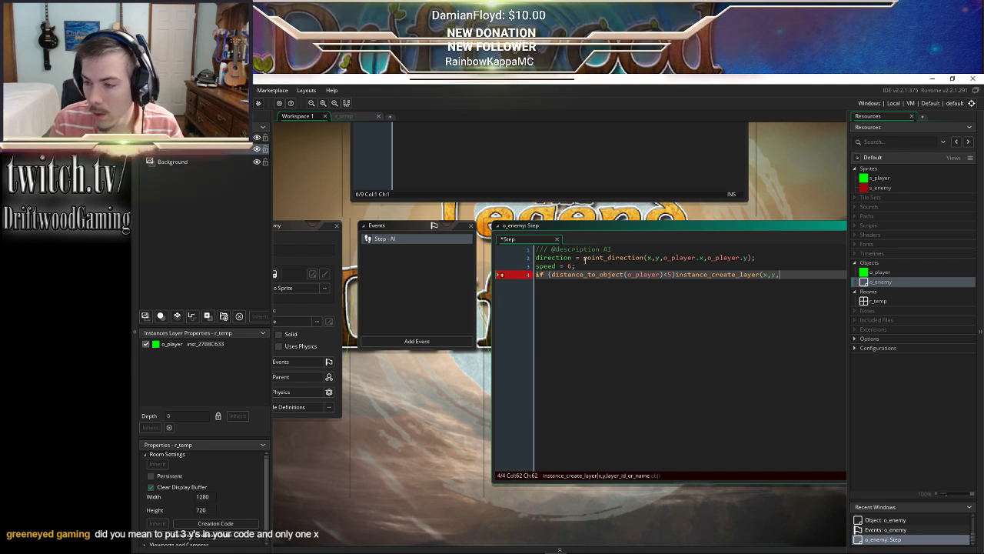
pyautogui.write('"')
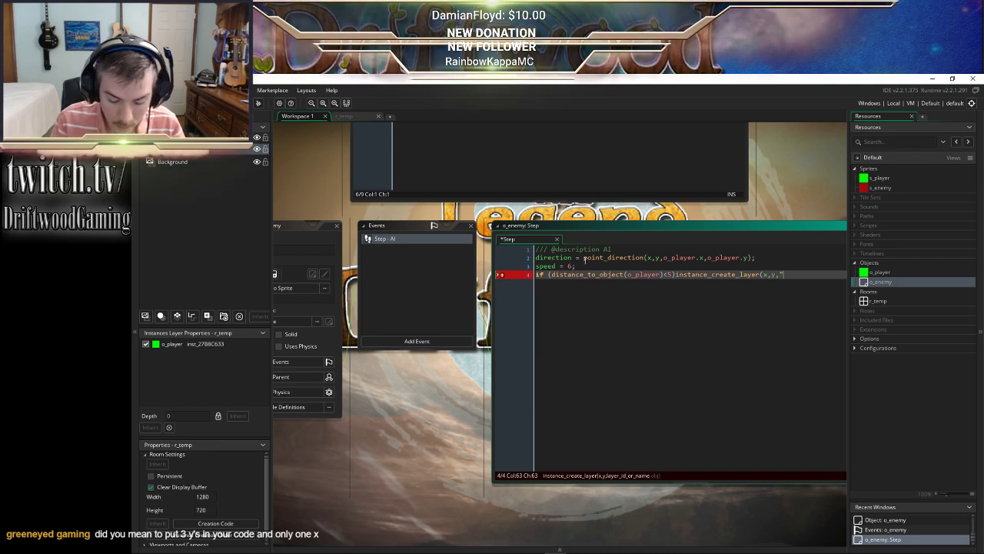
pyautogui.write('Instance"stances')
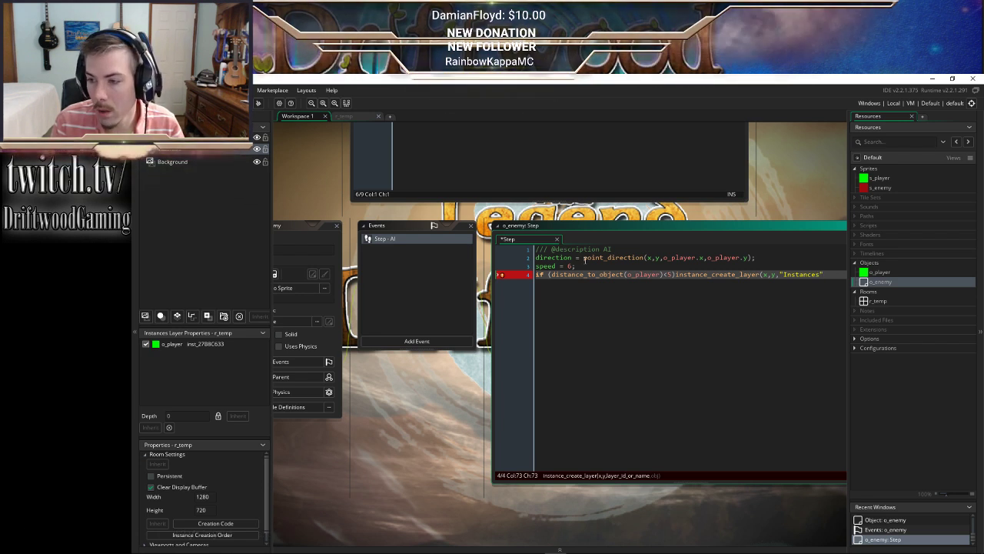
# Add o_enemyAttack as the last instance_create_layer argument, separated by a comma, and close the statement with a semicolon
pyautogui.write('o_')
pyautogui.write('attack')
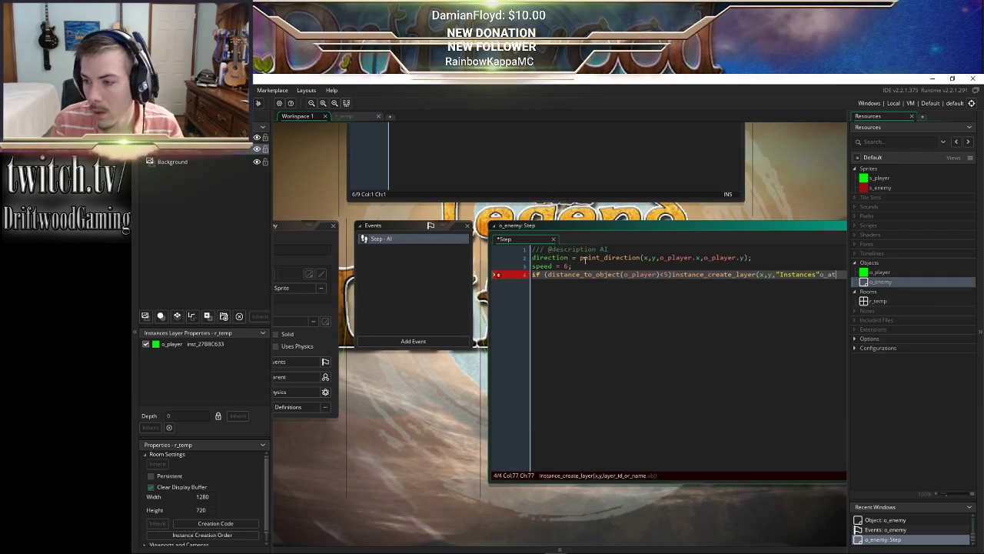
pyautogui.press('BackSpace')
pyautogui.press('BackSpace')
pyautogui.press('BackSpace')
pyautogui.press('BackSpace')
pyautogui.press('BackSpace')
pyautogui.press('BackSpace')
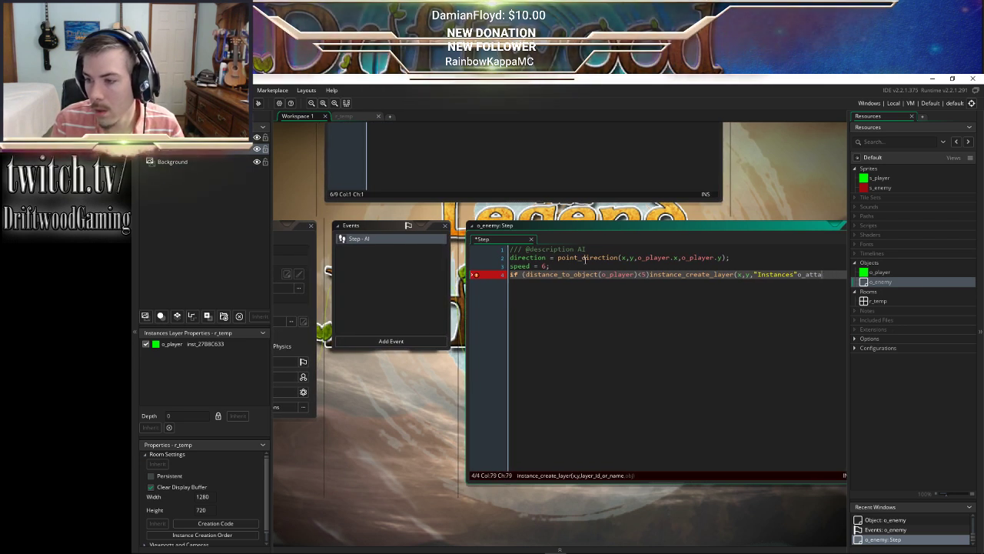
pyautogui.write('enemyAttack')
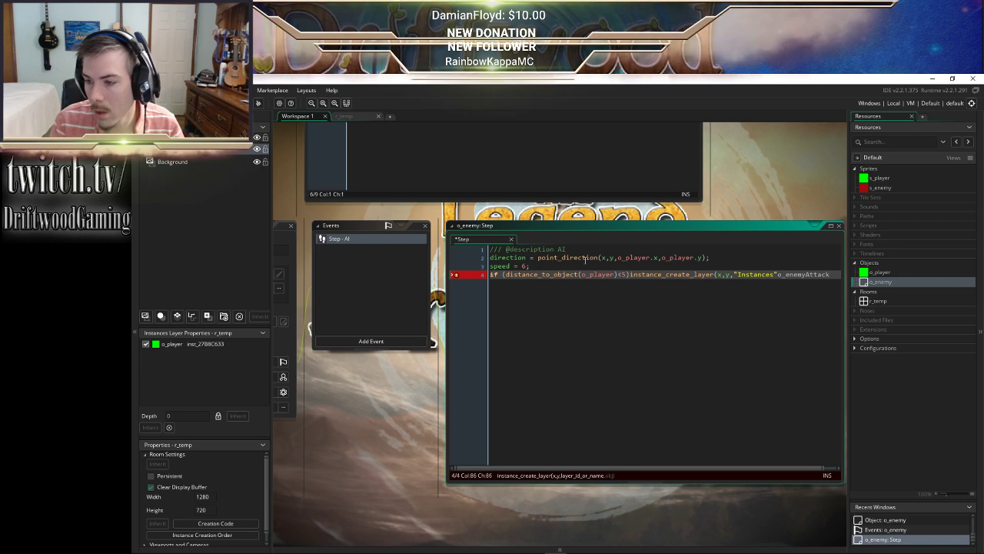
pyautogui.hotkey('ctrl', 'Left')
pyautogui.write(',')
pyautogui.press('Right')
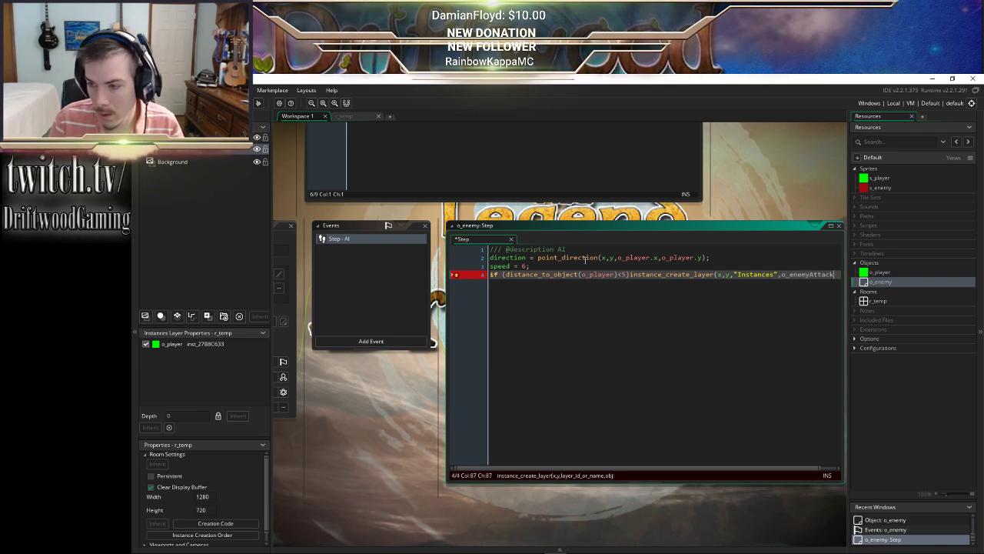
pyautogui.write(');')
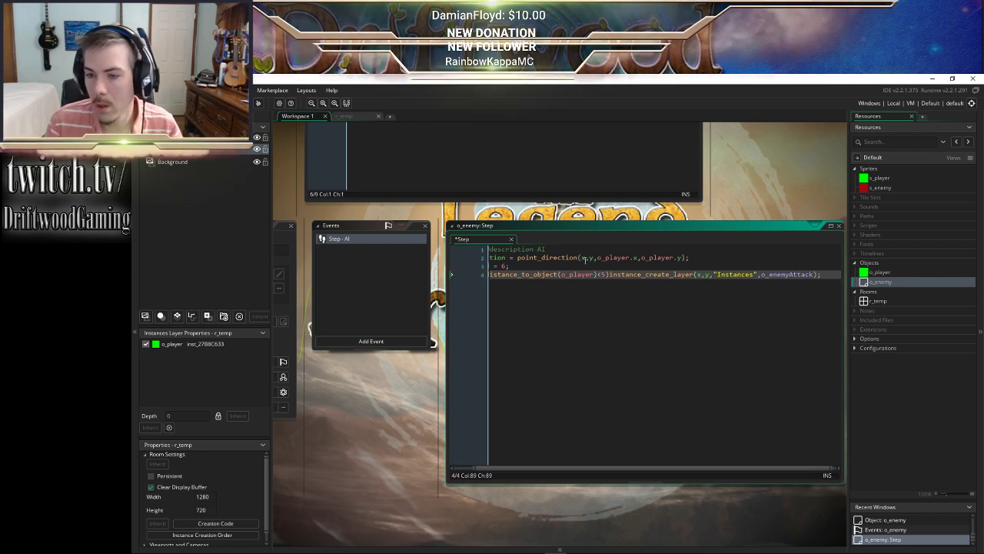
pyautogui.press('Return')
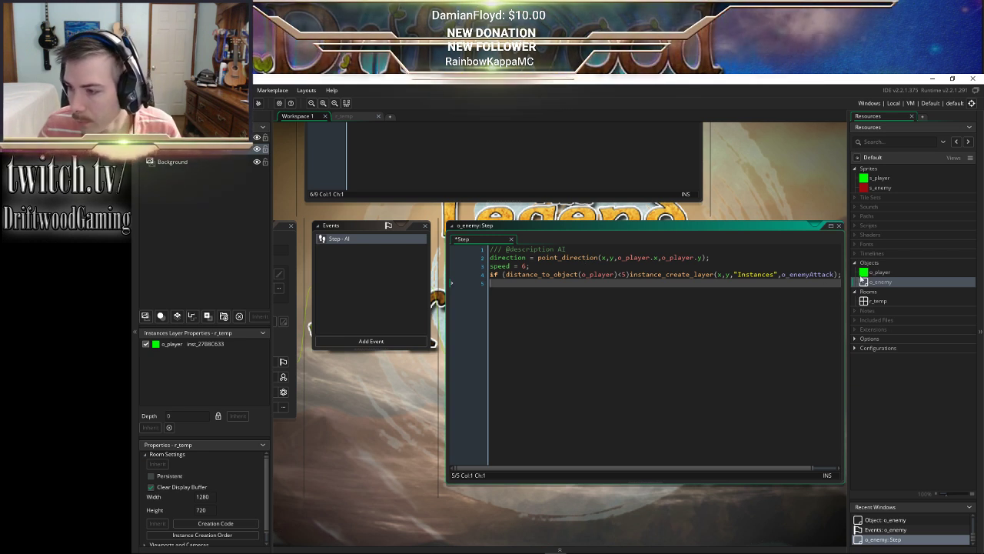
# Create a new sprite in the project resources and open its blank image for editing
pyautogui.rightClick(870, 169)
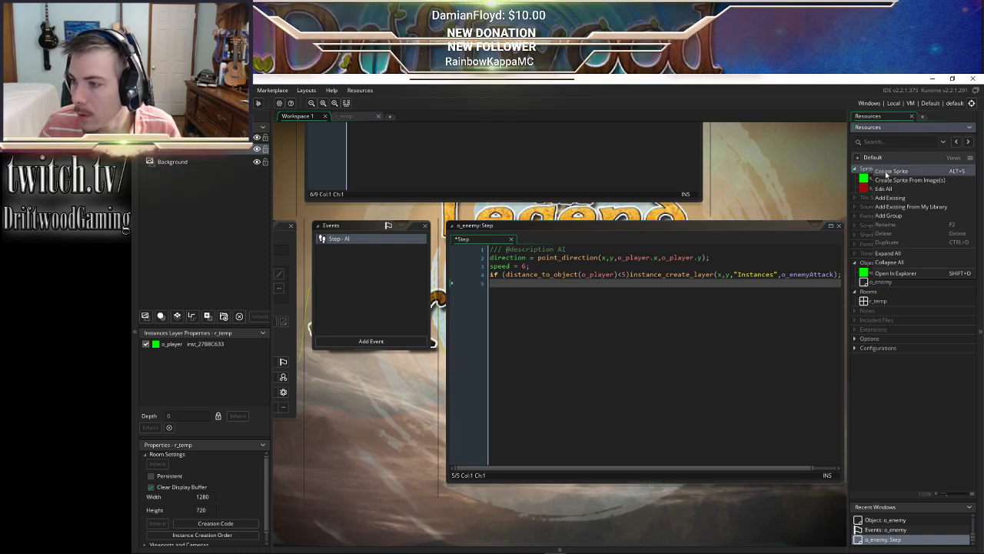
pyautogui.click(886, 173)
pyautogui.click(367, 256)
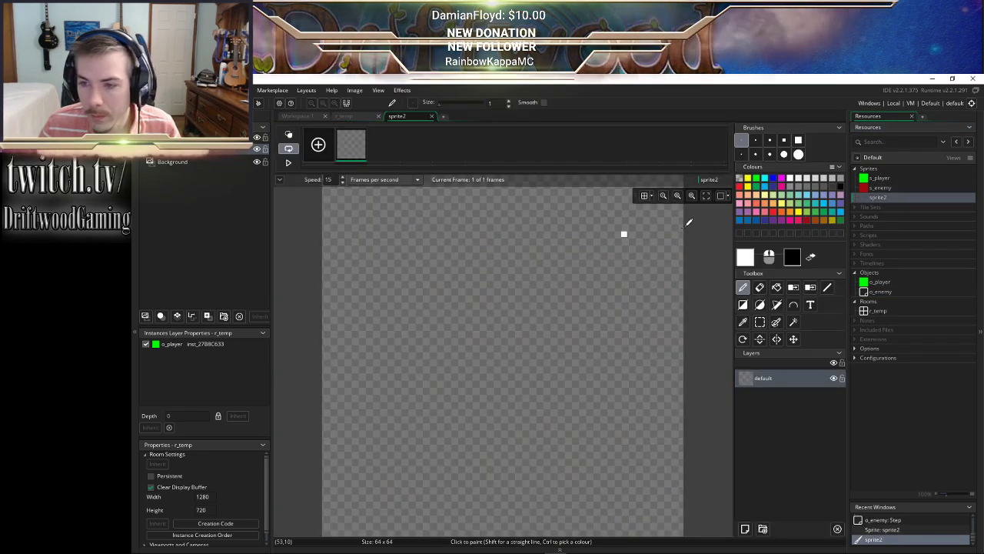
pyautogui.scroll(-1, 578, 260)
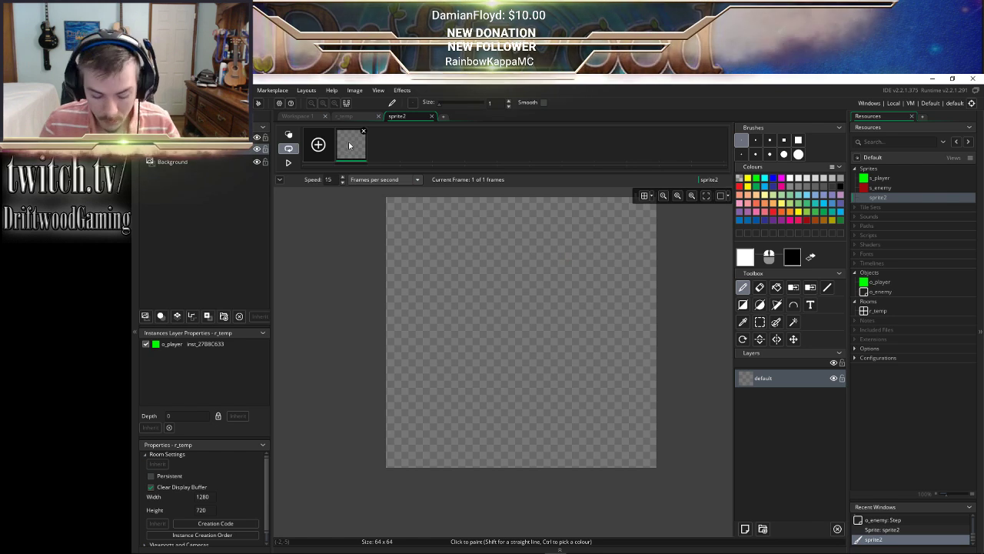
# Return to the new sprite's properties in the workspace and rename the sprite s_enemyAttack
pyautogui.hotkey('alt', 'n')
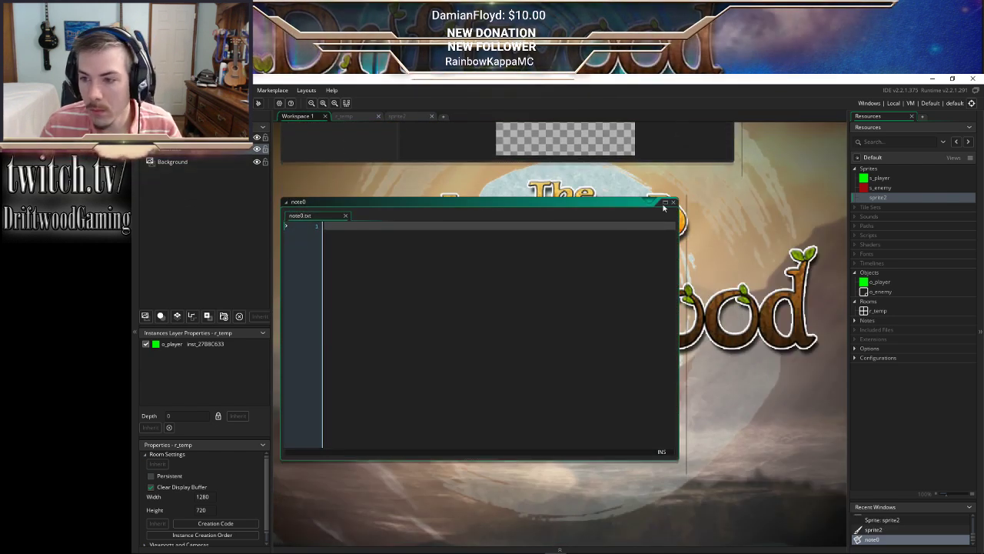
pyautogui.click(673, 202)
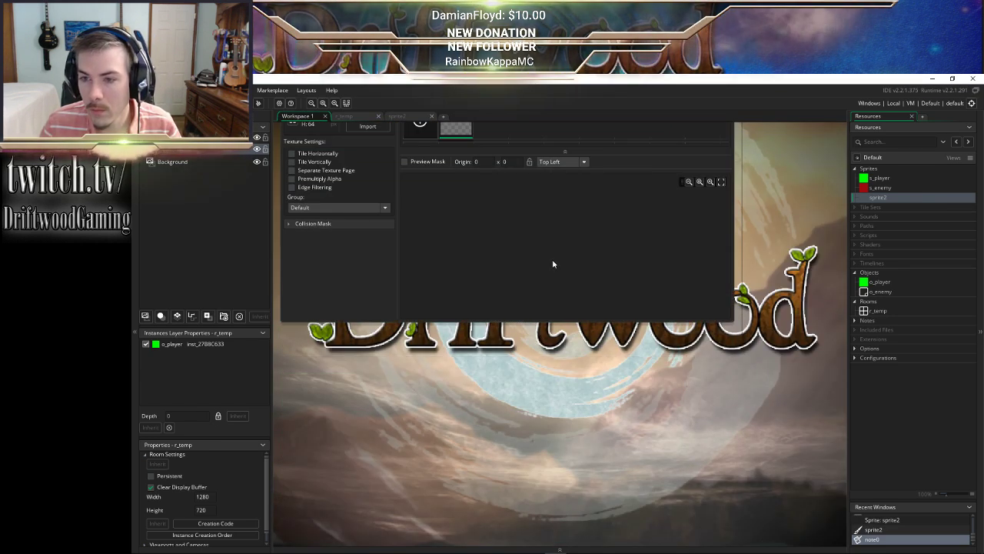
pyautogui.scroll(-4, 554, 263)
pyautogui.scroll(4, 784, 242)
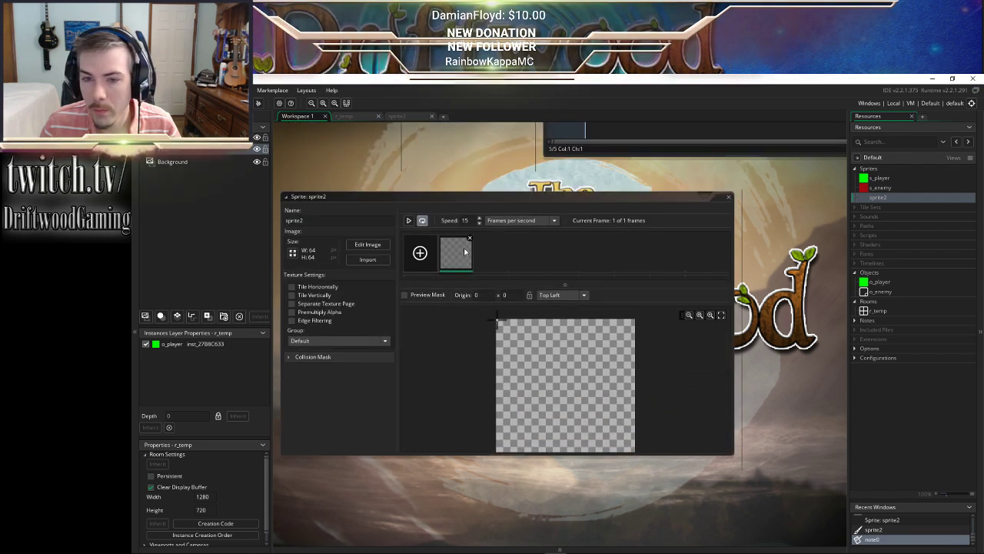
pyautogui.moveTo(309, 219); pyautogui.dragTo(233, 222)
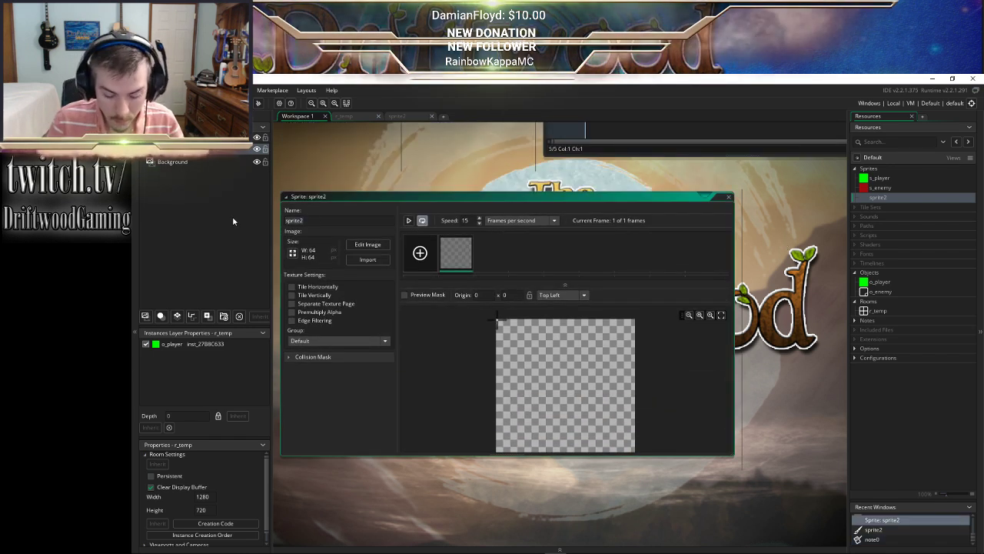
pyautogui.write('s_enemy')
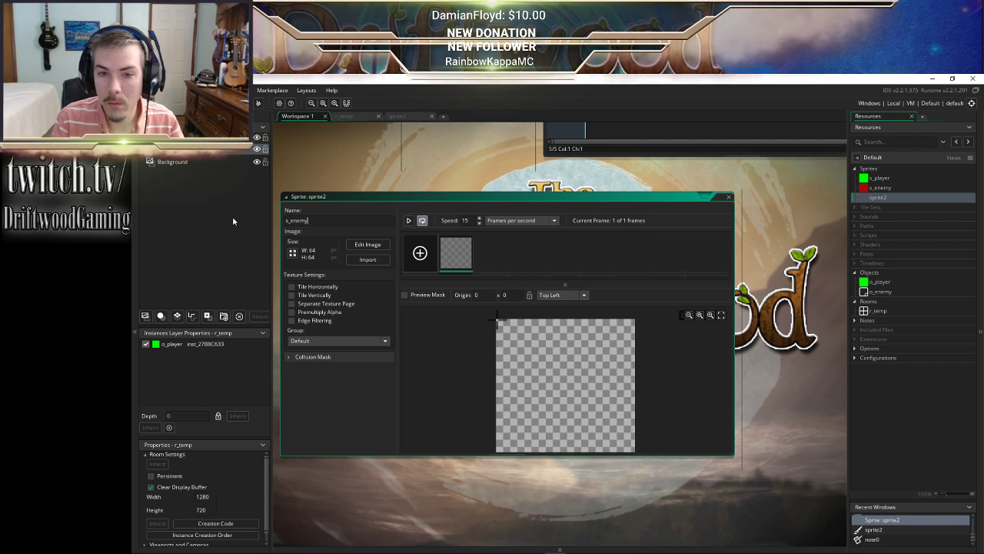
pyautogui.write('Attack')
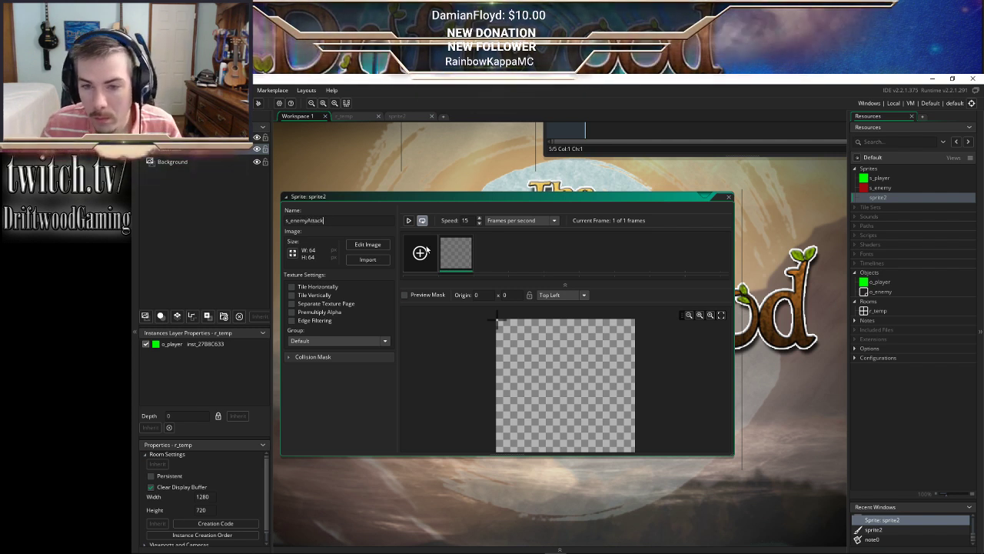
# Scale the s_enemyAttack image to 32 pixels wide with its aspect ratio maintained
pyautogui.click(293, 253)
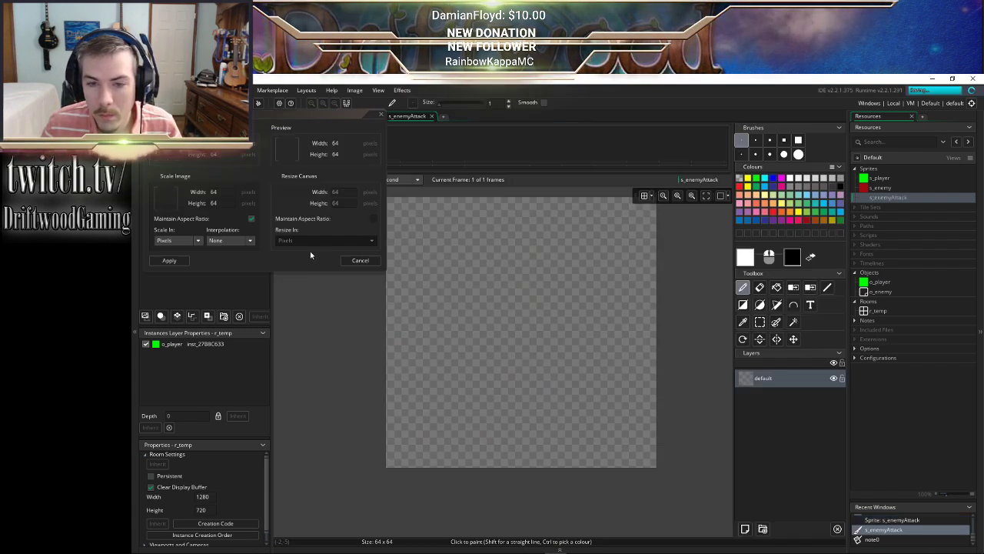
pyautogui.write('32')
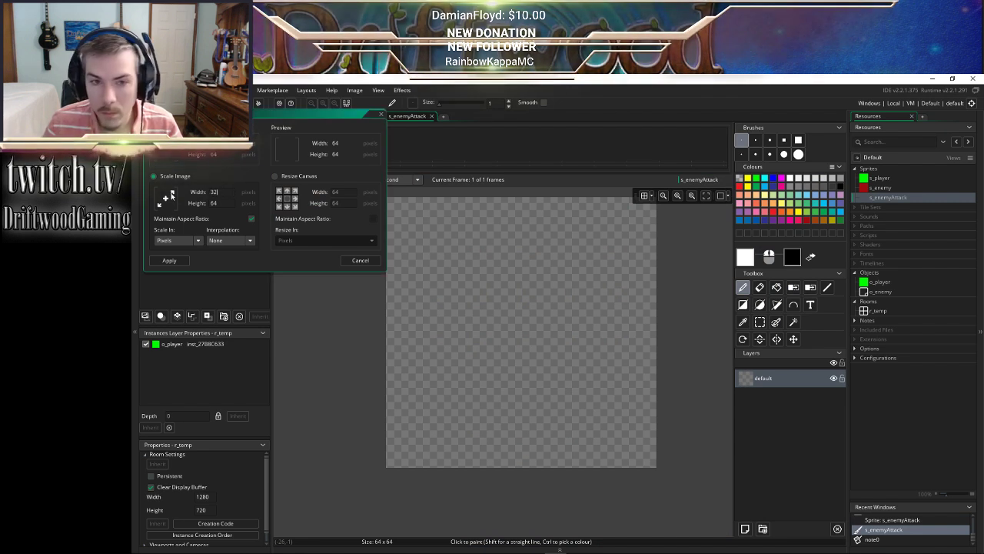
pyautogui.click(169, 260)
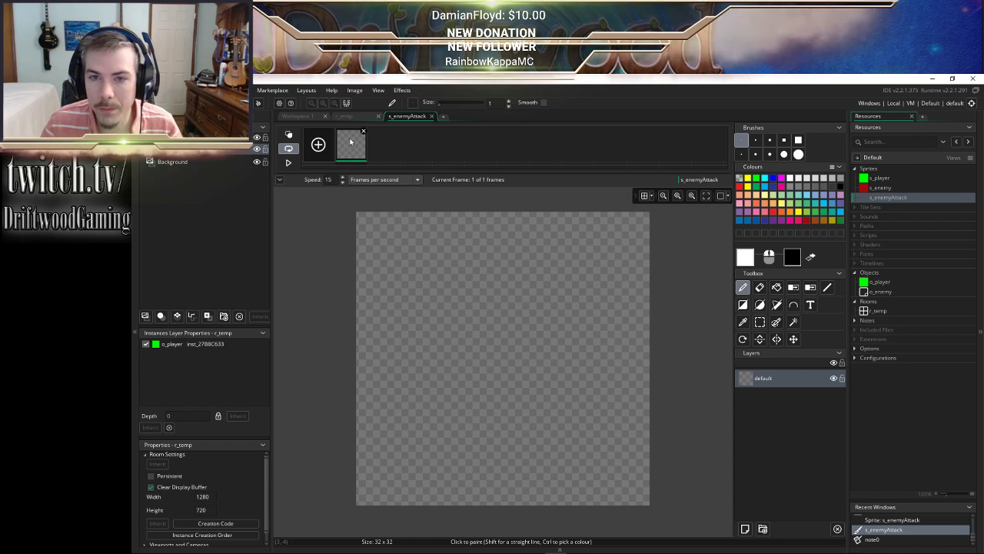
# Add seven blank frames to the s_enemyAttack sprite for an eight-frame animation
pyautogui.click(318, 146)
pyautogui.click(319, 145)
pyautogui.click(319, 146)
pyautogui.click(318, 146)
pyautogui.click(318, 146)
pyautogui.click(319, 145)
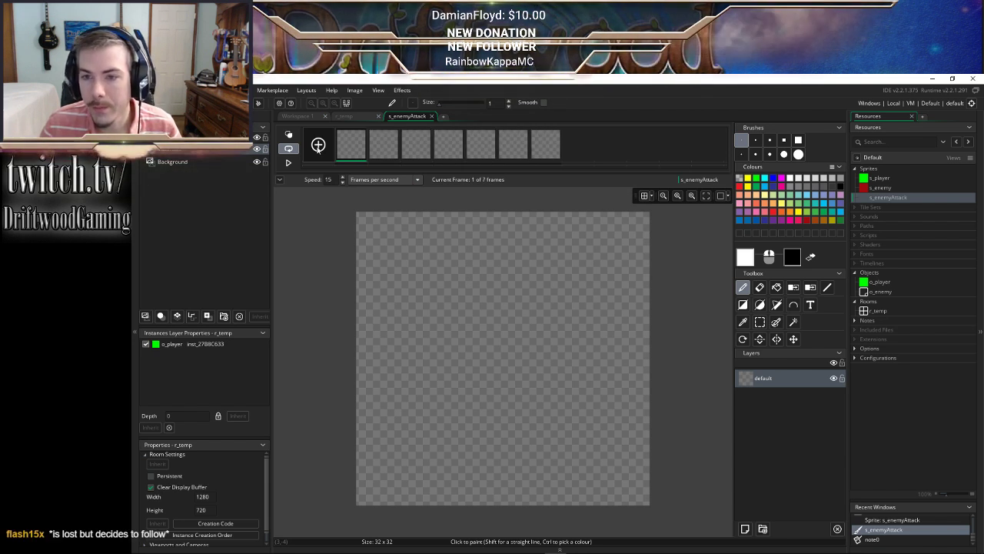
pyautogui.click(318, 145)
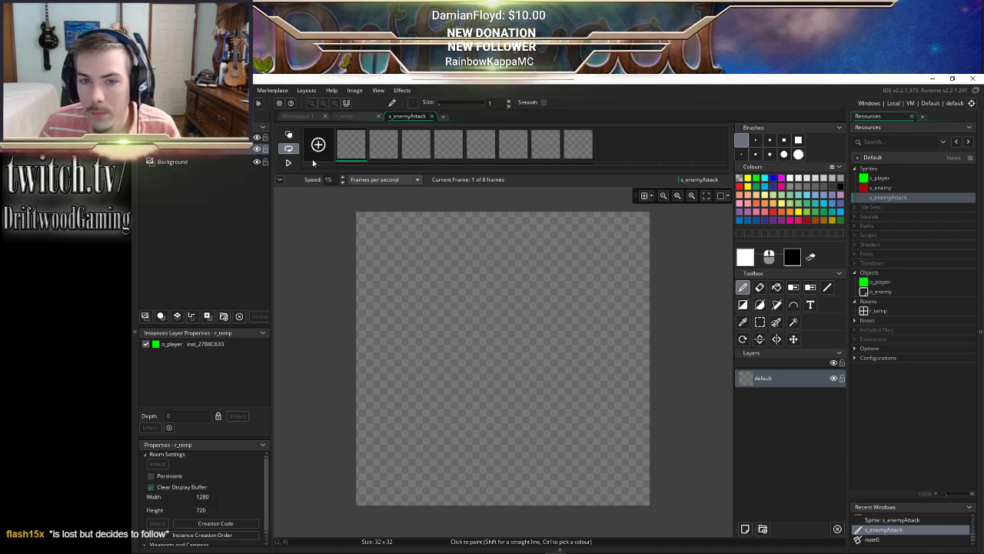
# Play the s_enemyAttack animation and reduce its speed to 2 frames per second
pyautogui.click(289, 162)
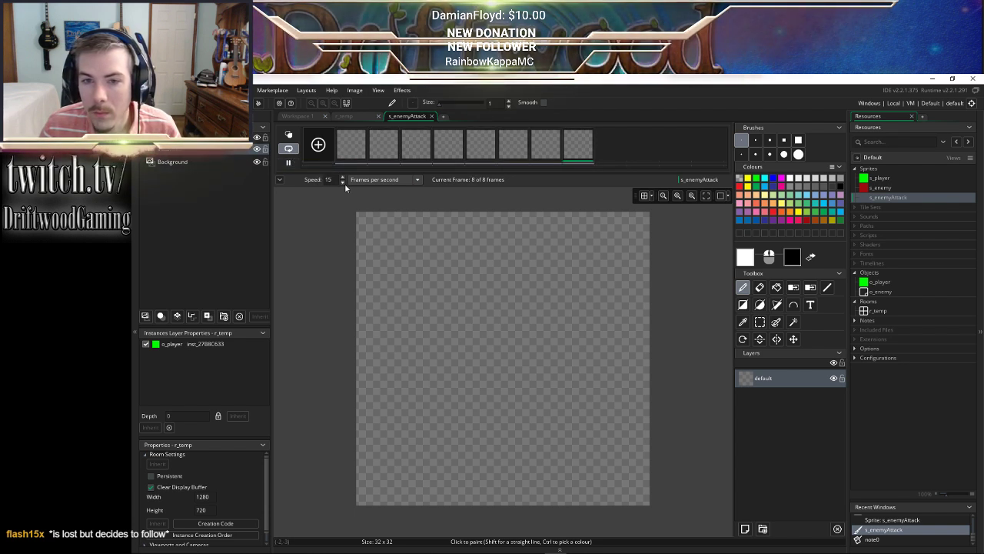
pyautogui.click(344, 183)
pyautogui.click(343, 182)
pyautogui.click(344, 182)
pyautogui.click(344, 183)
pyautogui.click(343, 182)
pyautogui.click(343, 182)
pyautogui.click(343, 183)
pyautogui.click(343, 183)
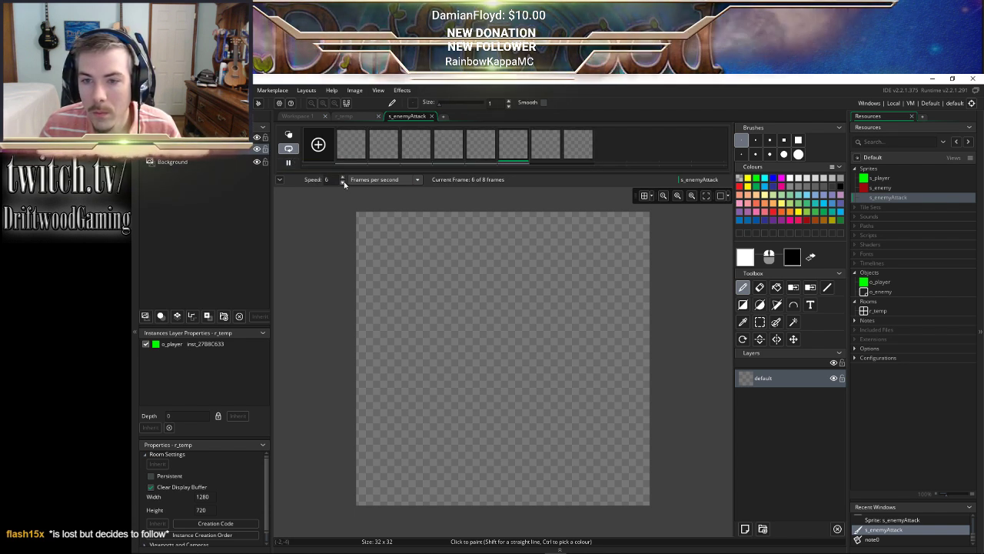
pyautogui.click(344, 182)
pyautogui.click(344, 183)
pyautogui.click(344, 182)
pyautogui.click(343, 183)
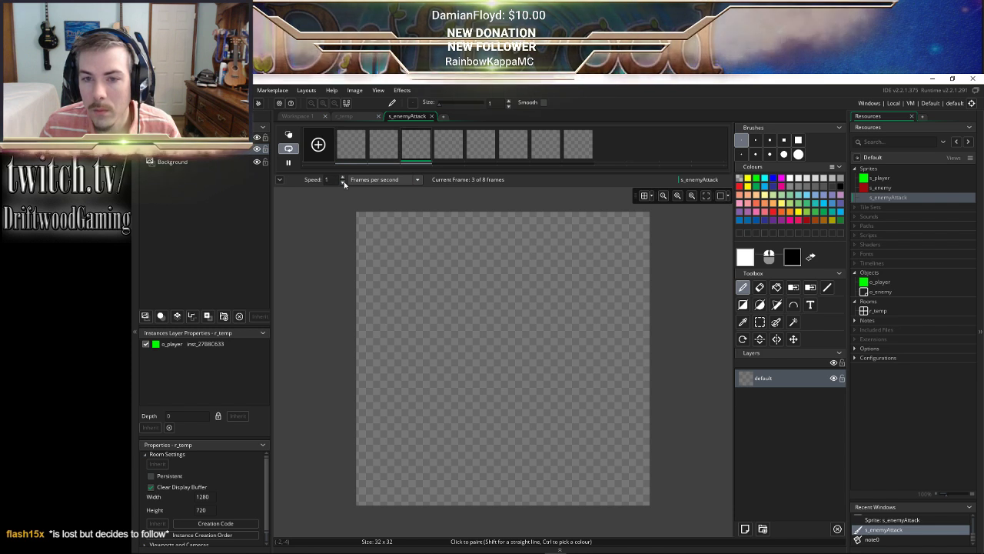
pyautogui.click(343, 178)
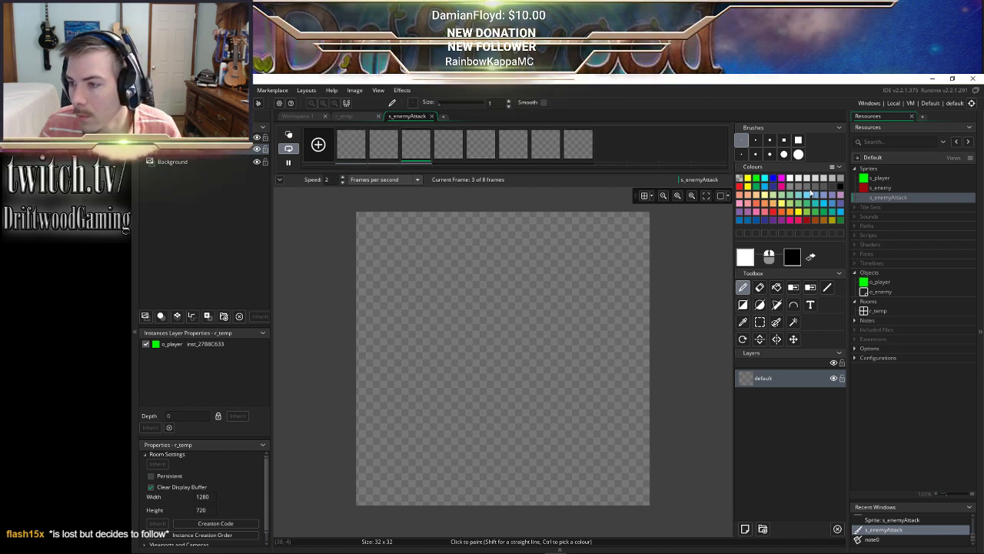
# Choose dark grey, stop the playback and draw a steep slash from left of centre to the top middle of frame 1
pyautogui.click(831, 189)
pyautogui.click(407, 262)
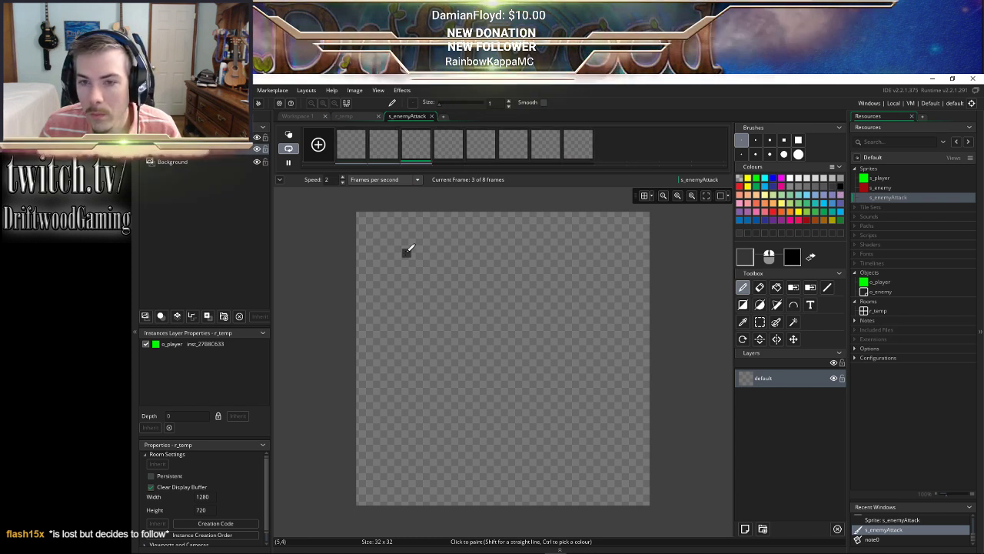
pyautogui.click(289, 163)
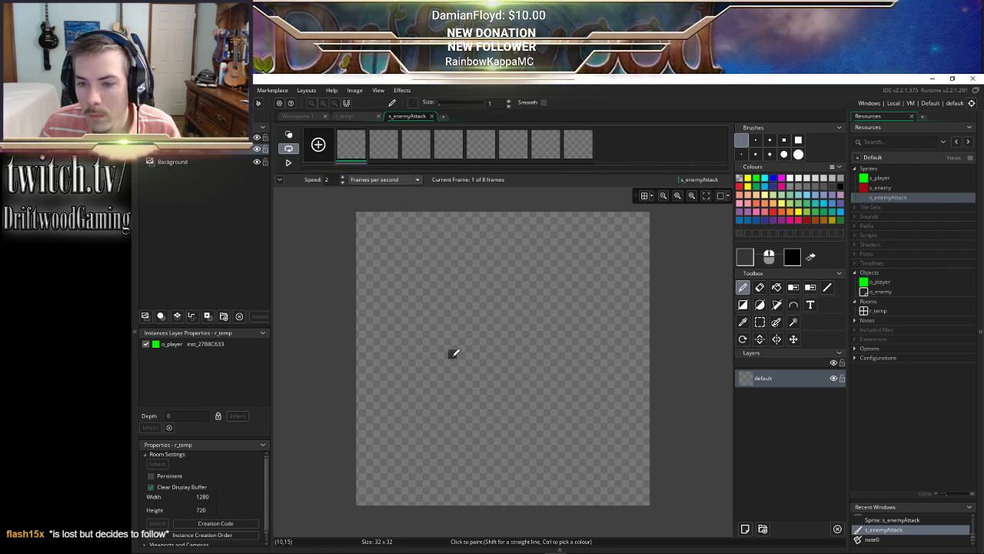
pyautogui.moveTo(452, 354)
pyautogui.mouseDown()
pyautogui.moveTo(484, 230)
pyautogui.moveTo(498, 223)
pyautogui.mouseUp()
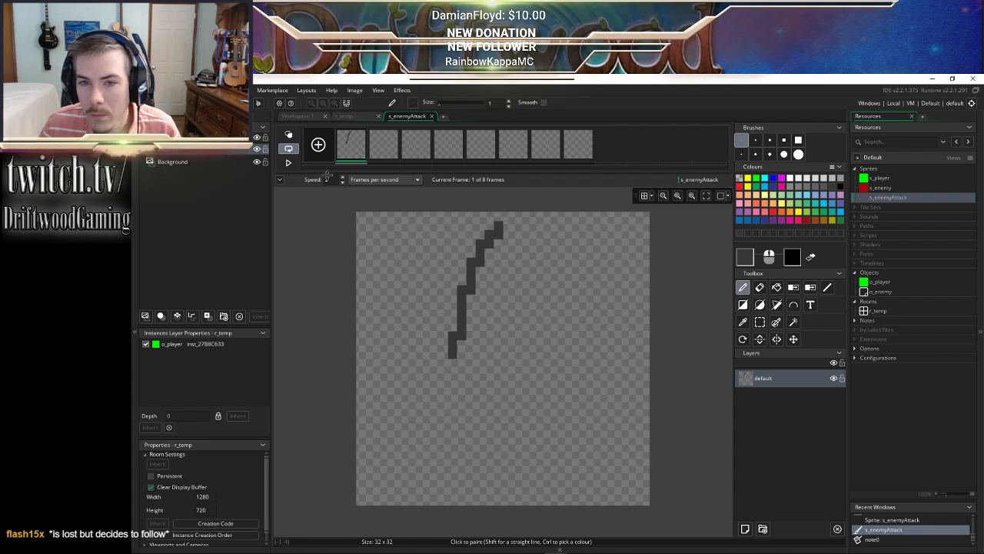
# Draw a diagonal slash toward the upper-right corner on frame 2 and a shallower one toward the right edge on frame 3
pyautogui.click(384, 146)
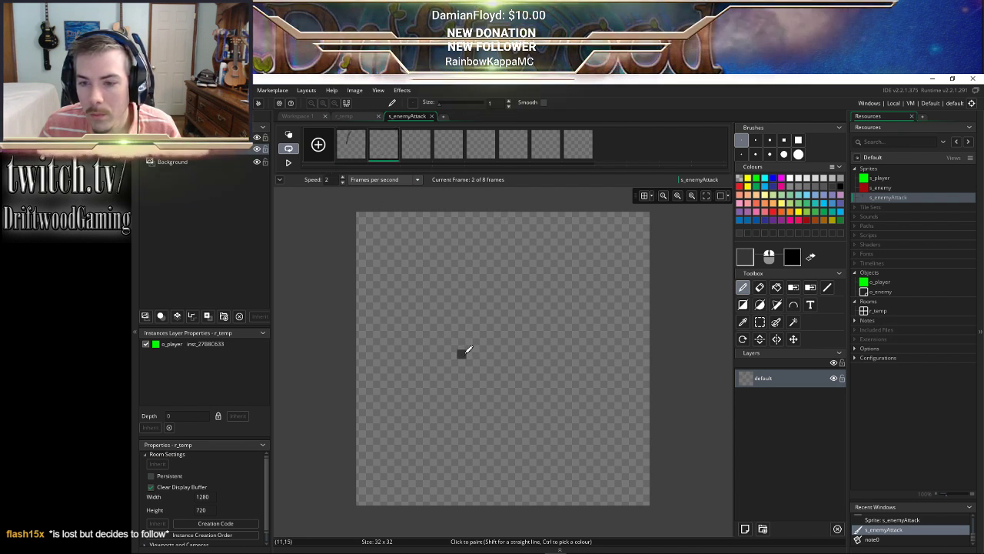
pyautogui.moveTo(462, 354); pyautogui.dragTo(623, 230)
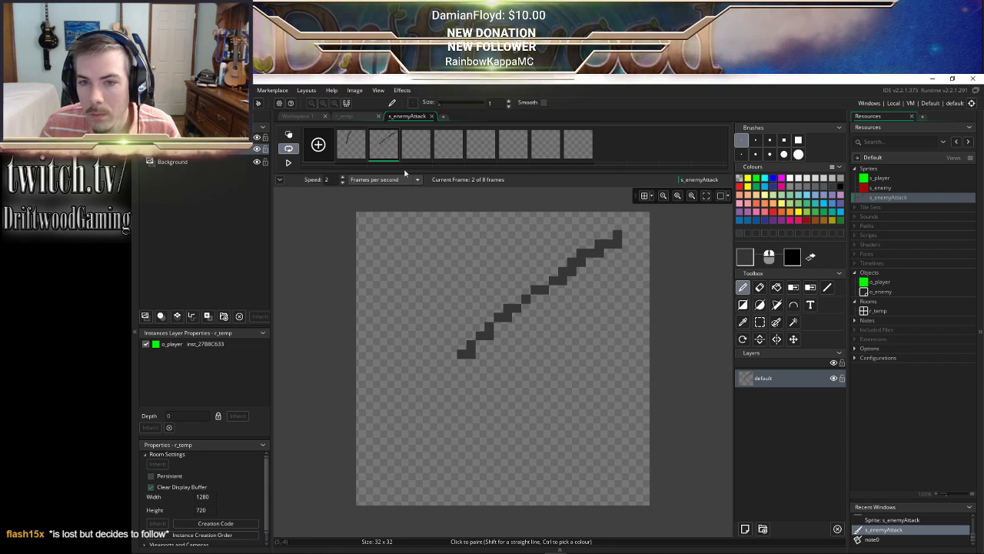
pyautogui.click(416, 145)
pyautogui.moveTo(461, 371); pyautogui.dragTo(639, 309)
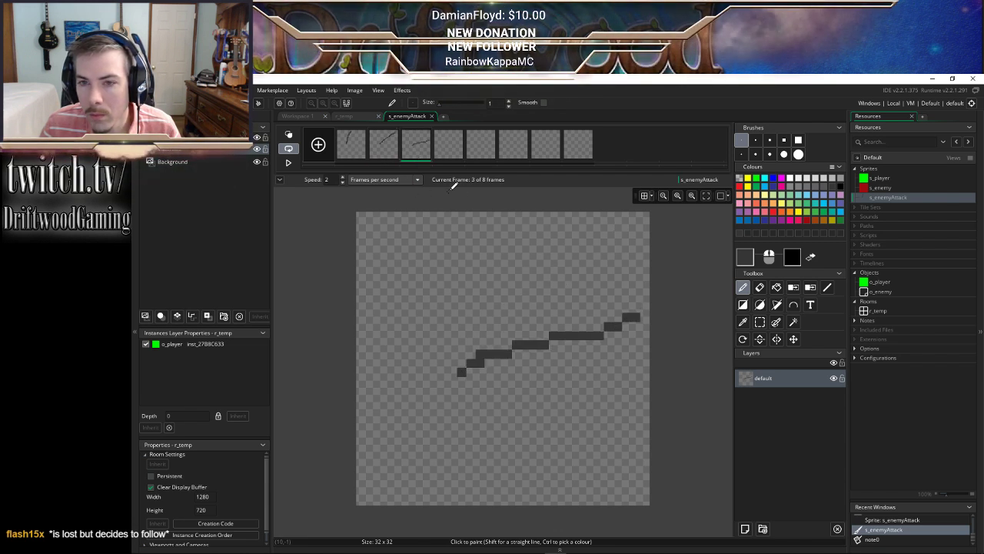
# Draw a shallow slash descending from the centre toward the right edge on frame 4 and a steeper one toward the lower-right corner on frame 5
pyautogui.click(456, 139)
pyautogui.moveTo(451, 377)
pyautogui.mouseDown()
pyautogui.moveTo(622, 405)
pyautogui.moveTo(640, 420)
pyautogui.mouseUp()
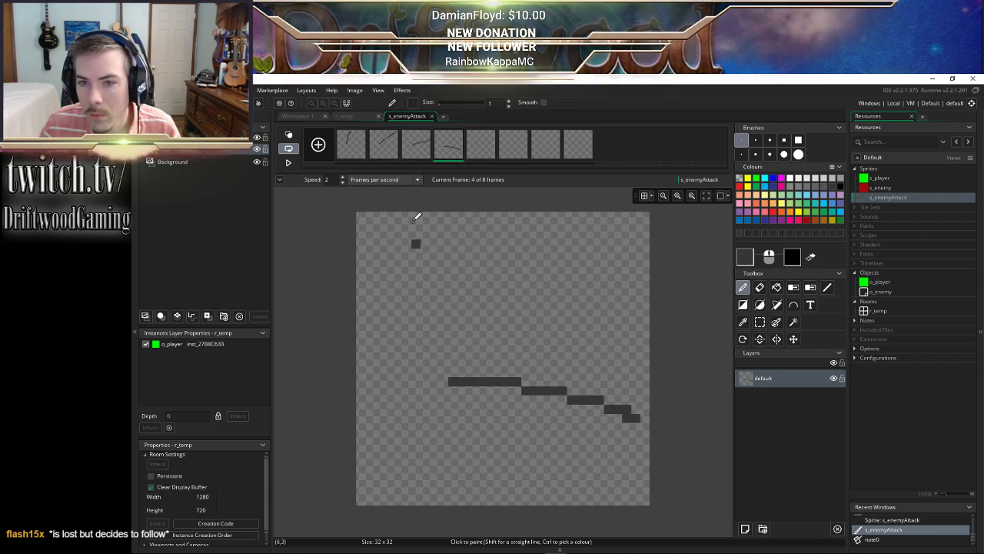
pyautogui.click(482, 146)
pyautogui.moveTo(467, 399)
pyautogui.mouseDown()
pyautogui.moveTo(602, 449)
pyautogui.moveTo(641, 476)
pyautogui.mouseUp()
# Draw steep downward slashes on frame 6, leaning right, and frame 7, leaning left, and a diagonal slash toward the lower-left corner on frame 8
pyautogui.click(525, 134)
pyautogui.moveTo(488, 360); pyautogui.dragTo(571, 487)
pyautogui.click(546, 143)
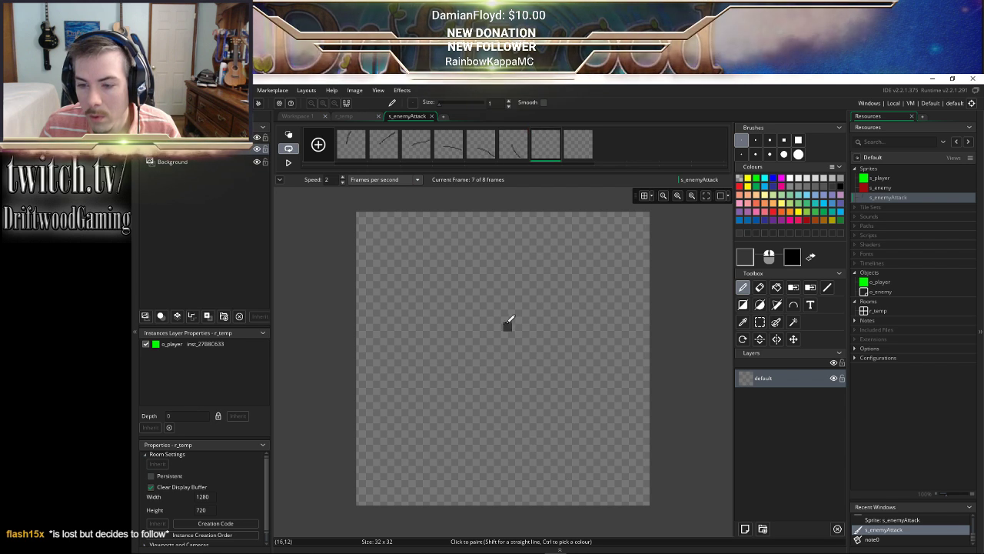
pyautogui.moveTo(515, 333)
pyautogui.mouseDown()
pyautogui.moveTo(505, 391)
pyautogui.moveTo(460, 483)
pyautogui.mouseUp()
pyautogui.click(589, 134)
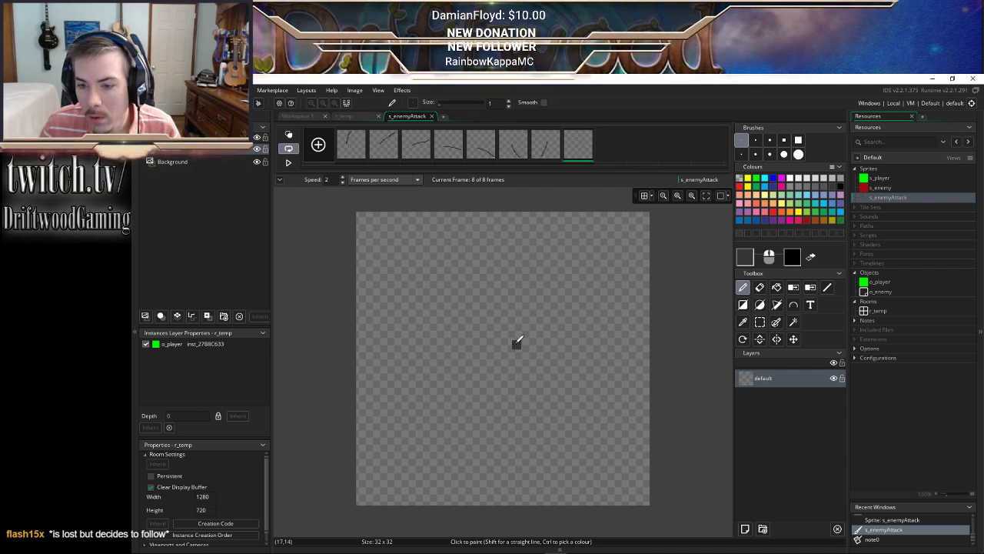
pyautogui.moveTo(526, 327); pyautogui.dragTo(397, 463)
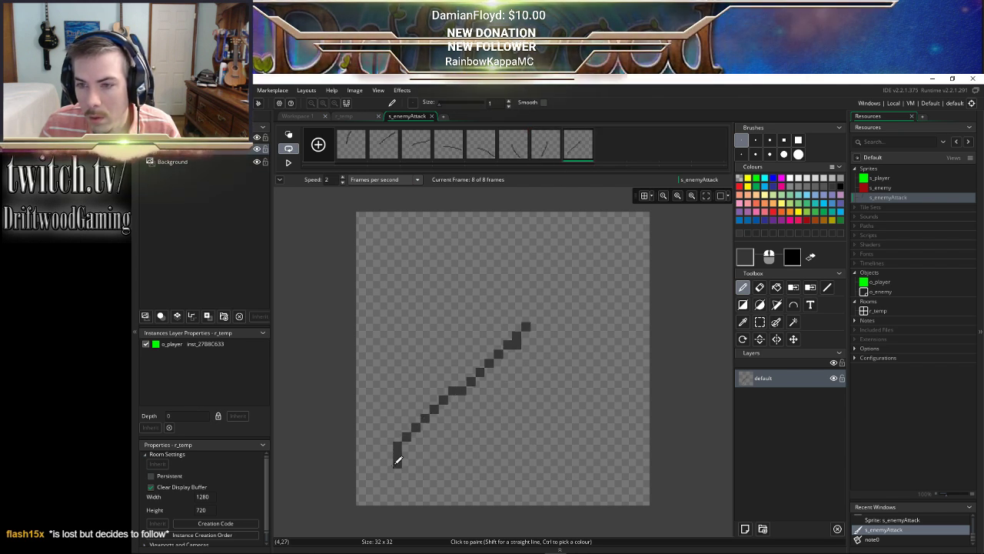
# Play the s_enemyAttack animation and raise its speed to 15 frames per second
pyautogui.click(286, 164)
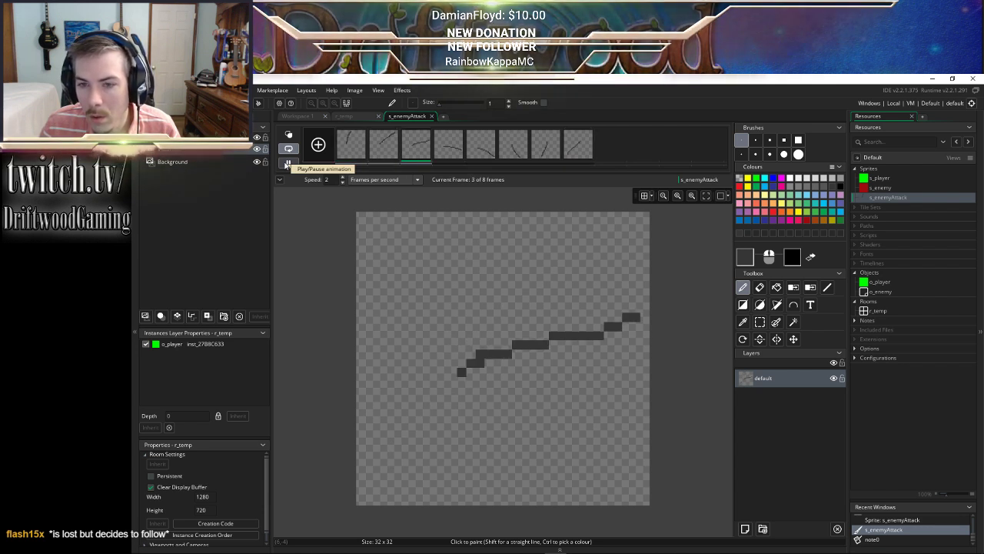
pyautogui.scroll(9, 343, 180)
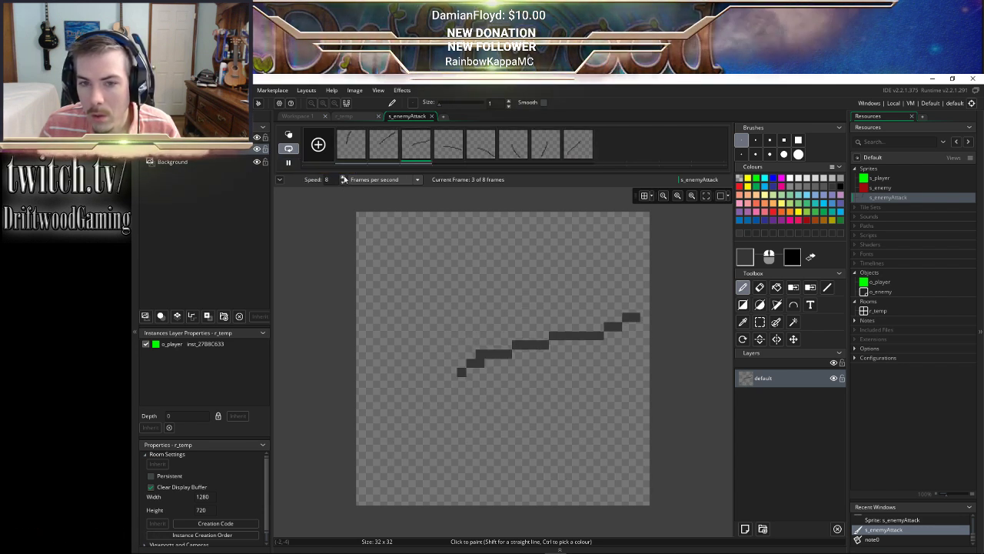
pyautogui.scroll(3, 343, 180)
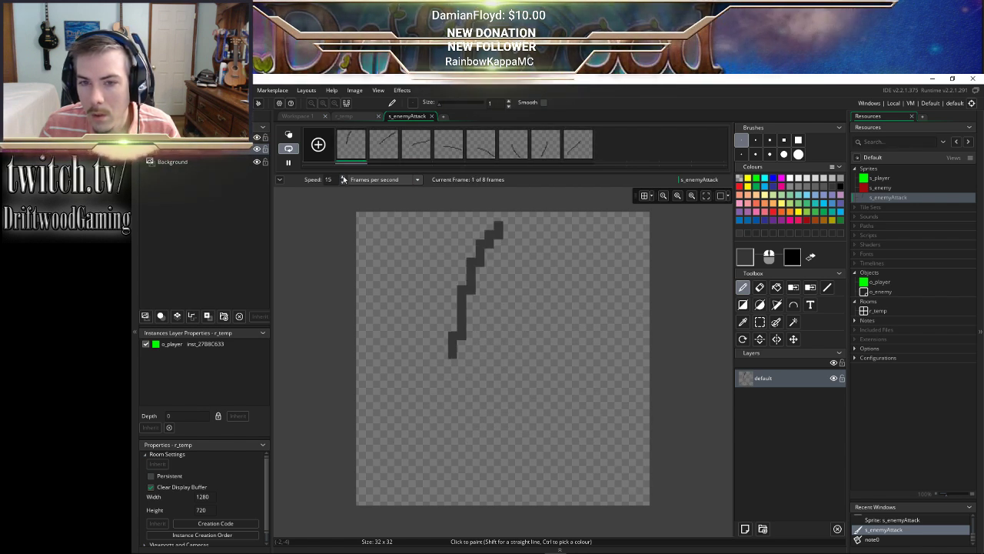
# Delete frame 8 from the s_enemyAttack animation
pyautogui.click(546, 145)
pyautogui.click(574, 146)
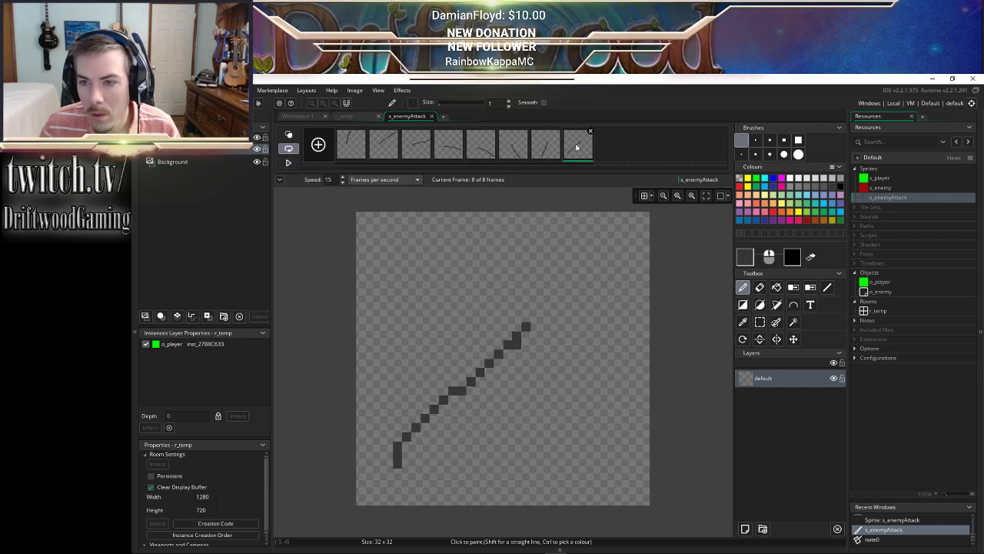
pyautogui.press('Delete')
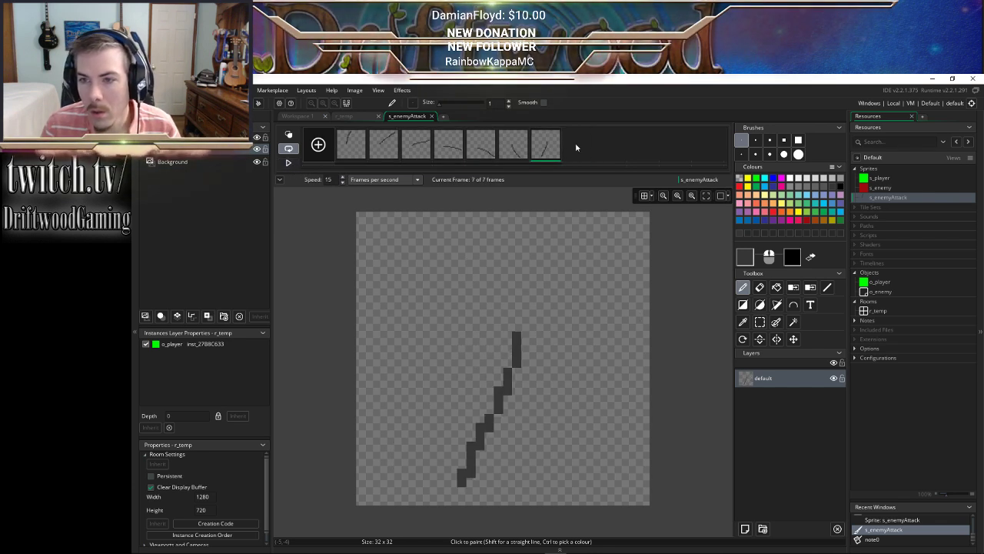
# Close the s_enemyAttack image editor and set the sprite's origin to Middle Centre
pyautogui.click(431, 115)
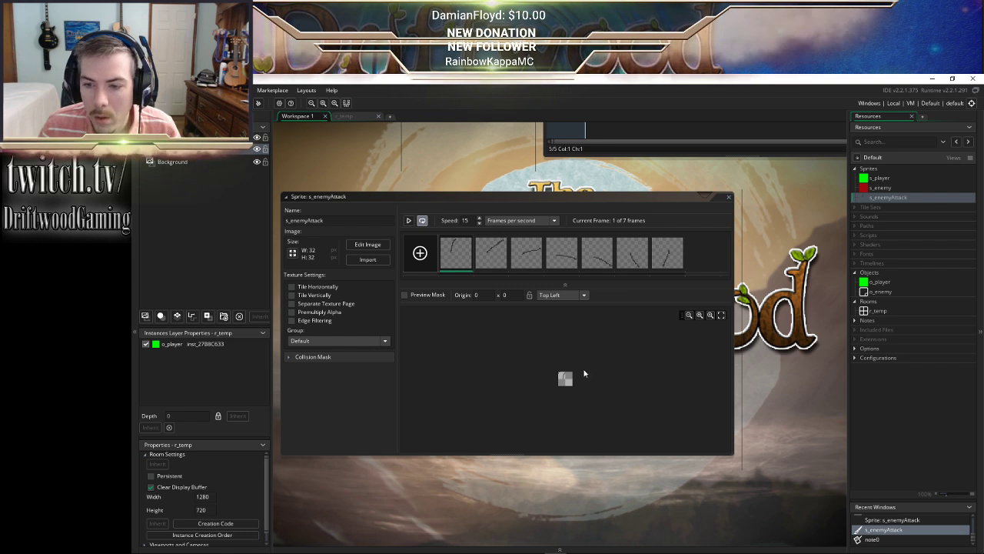
pyautogui.click(584, 294)
pyautogui.click(574, 344)
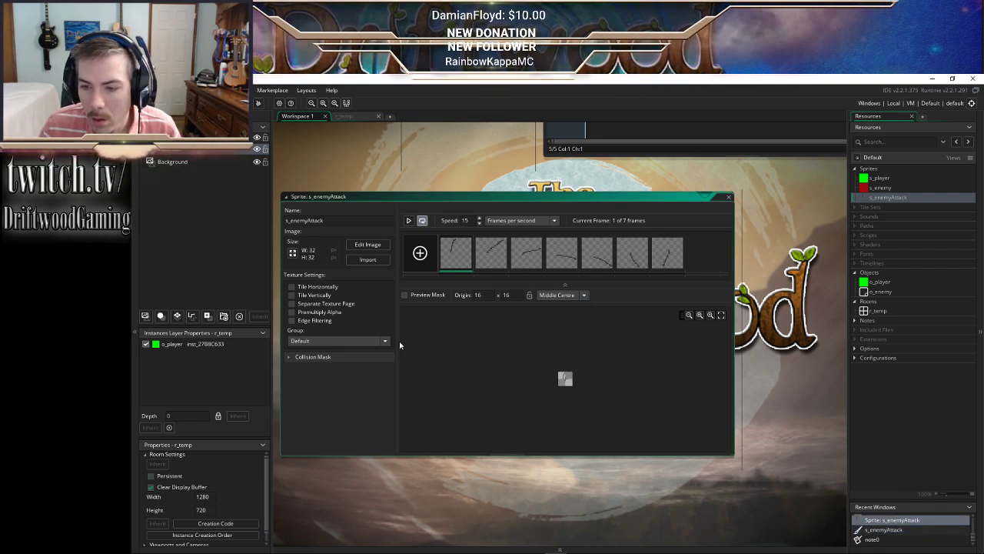
# Show the collision mask settings of s_enemyAttack, check the mask against frames 2 to 7, and close the sprite
pyautogui.click(306, 357)
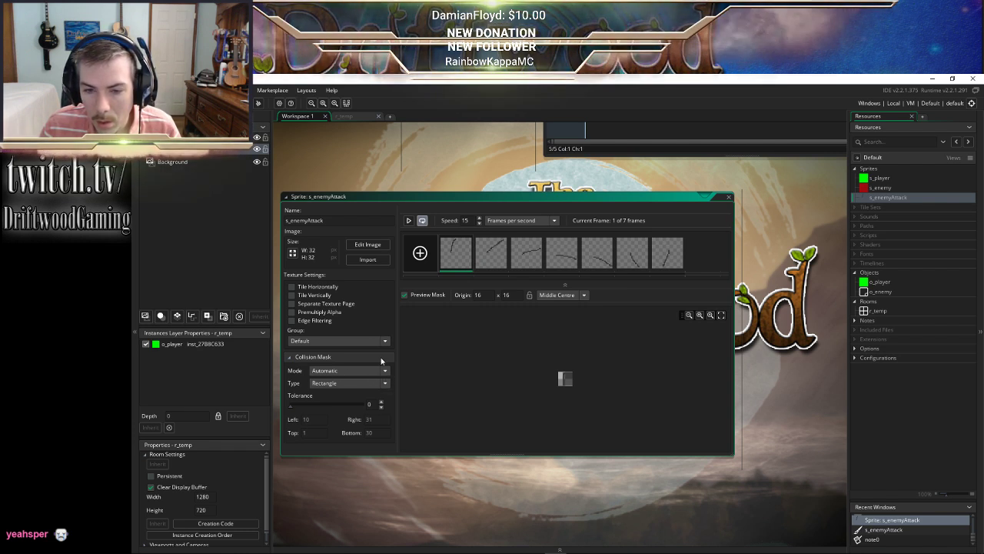
pyautogui.click(496, 261)
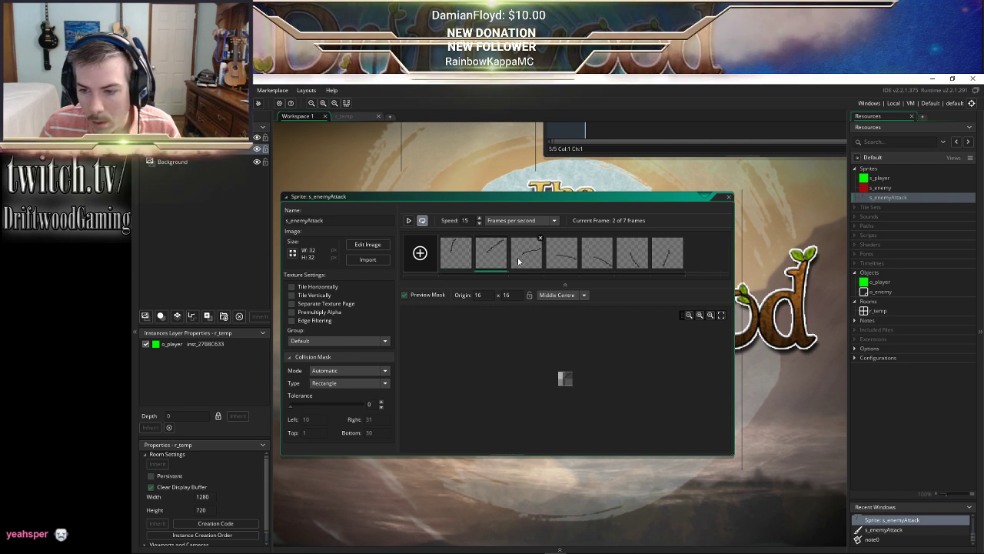
pyautogui.click(523, 258)
pyautogui.click(567, 259)
pyautogui.click(610, 260)
pyautogui.click(632, 259)
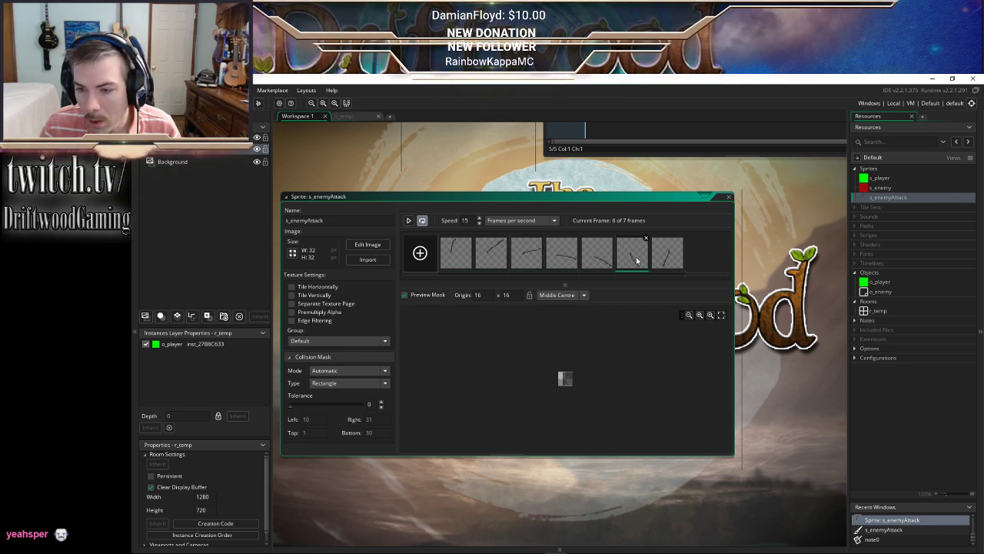
pyautogui.click(667, 259)
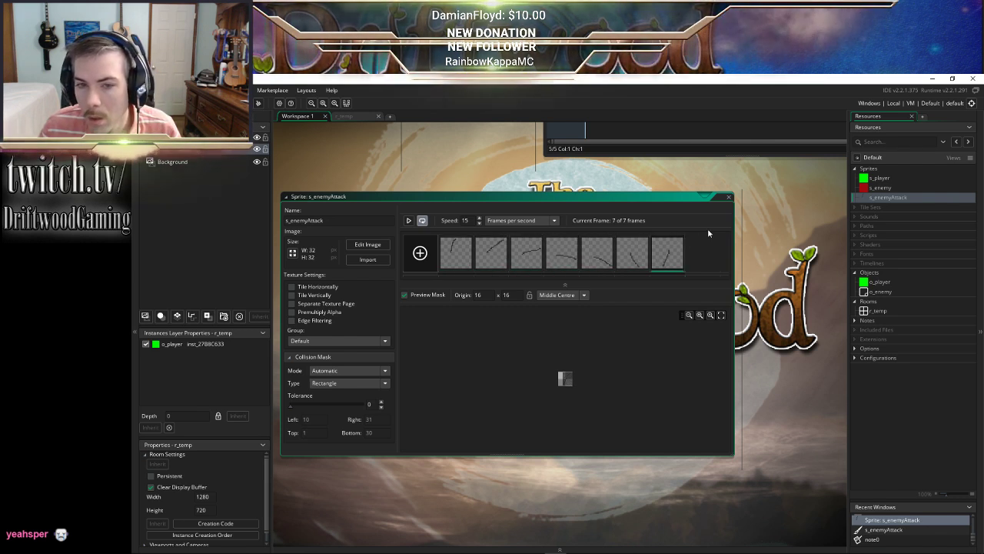
pyautogui.click(728, 197)
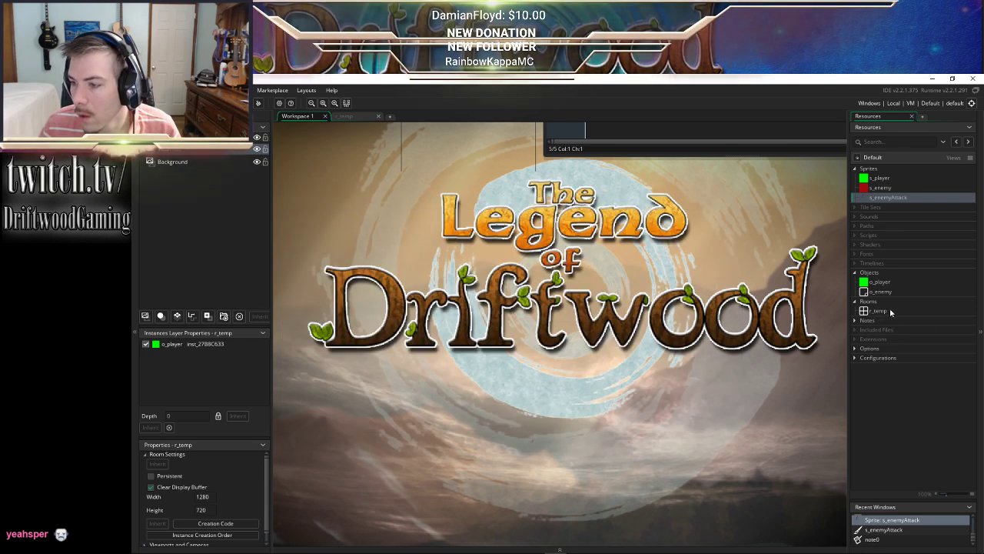
# Open the o_enemy object and assign the s_enemy sprite to it
pyautogui.doubleClick(881, 292)
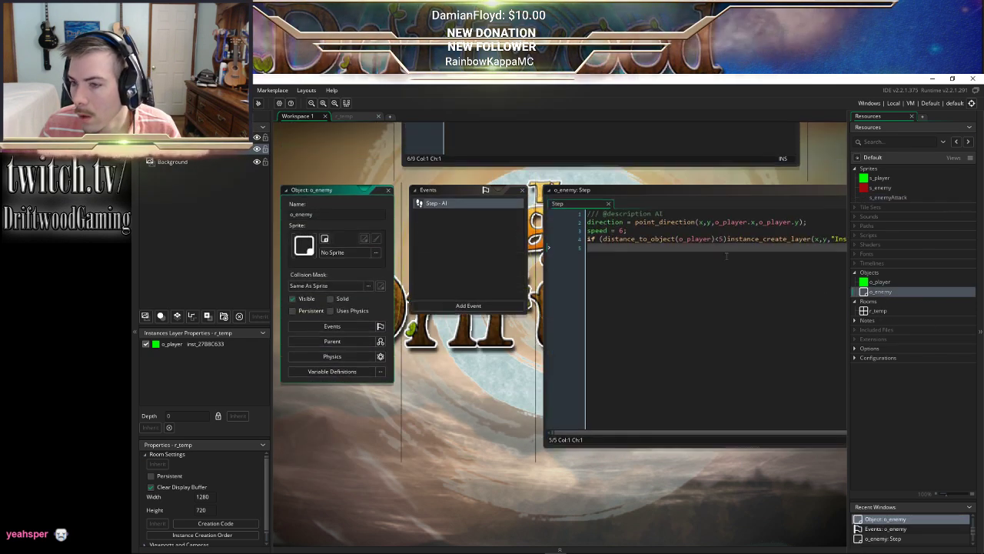
pyautogui.click(377, 264)
pyautogui.click(510, 287)
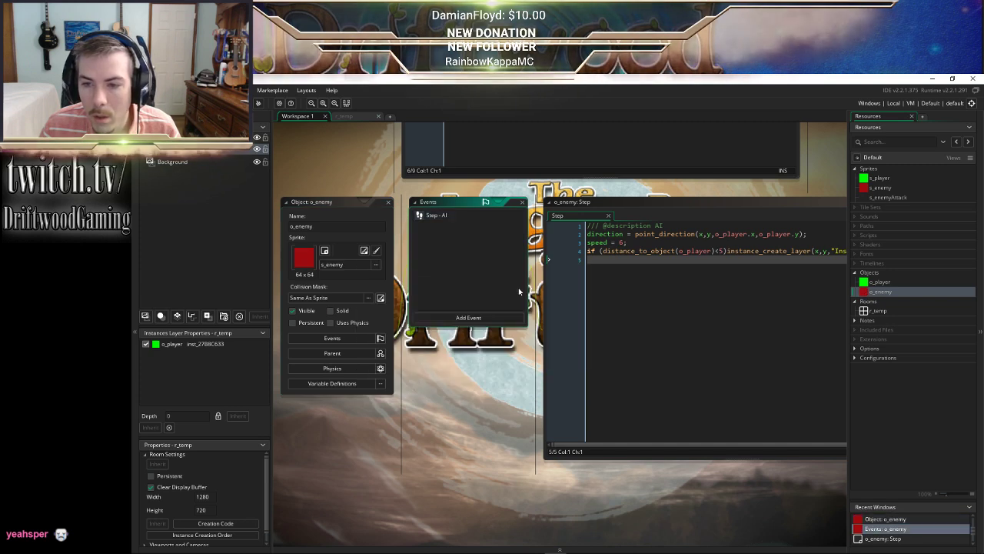
# Correct the horizontal movement in o_player's Step code so A uses x-=10 and D uses x+=10
pyautogui.moveTo(514, 336); pyautogui.dragTo(480, 327, button='middle')
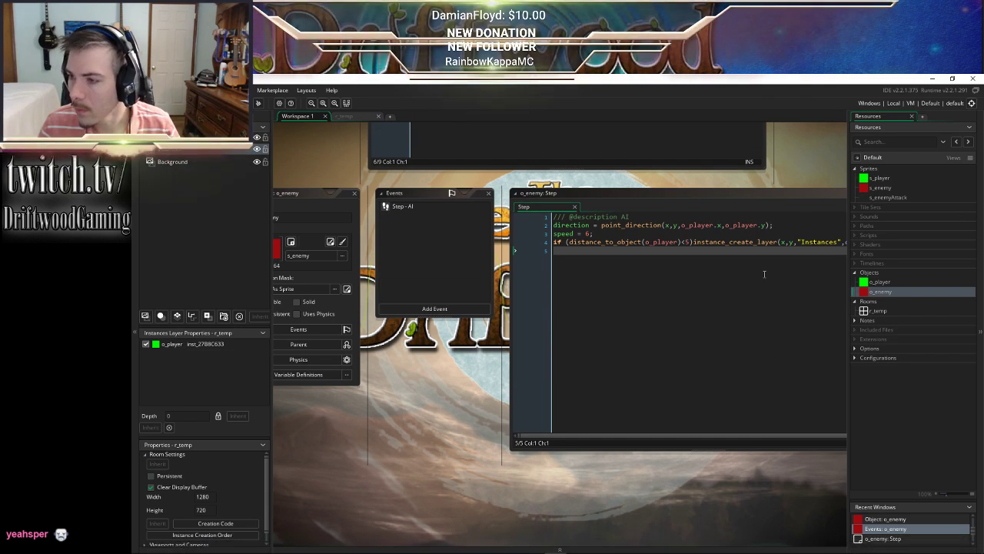
pyautogui.keyDown('ctrl'); pyautogui.scroll(-1, 577, 277); pyautogui.keyUp('ctrl')
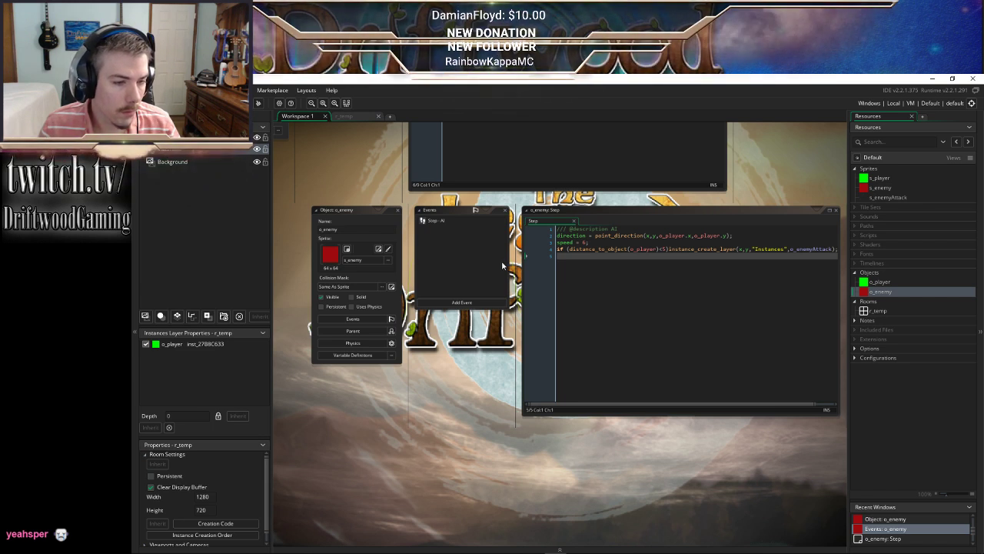
pyautogui.scroll(3, 421, 258)
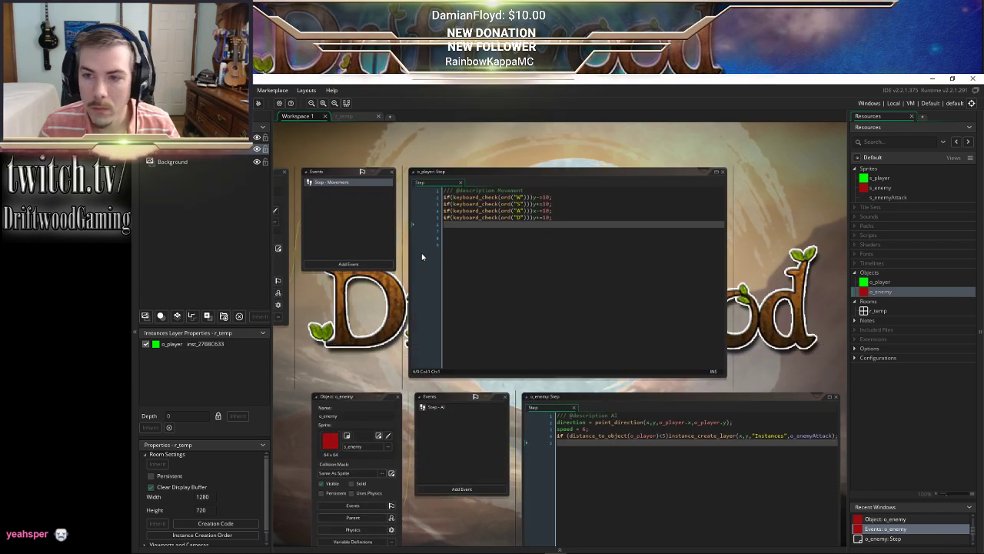
pyautogui.click(537, 217)
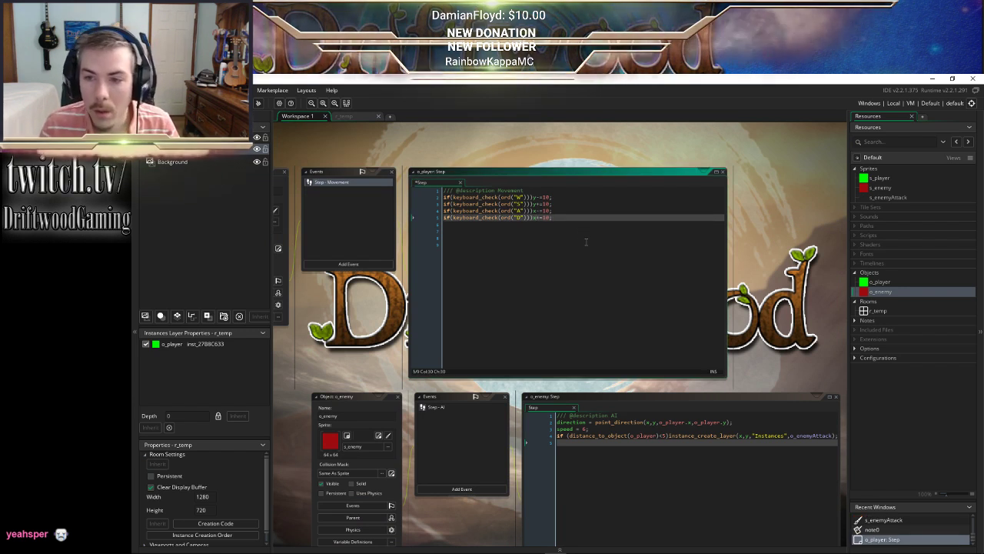
pyautogui.scroll(-1, 614, 263)
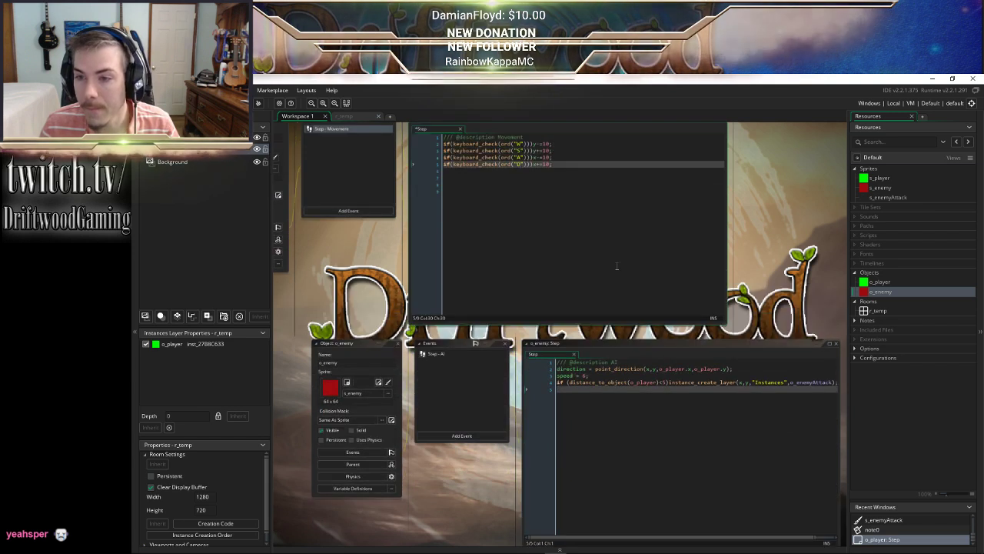
pyautogui.scroll(-1, 617, 266)
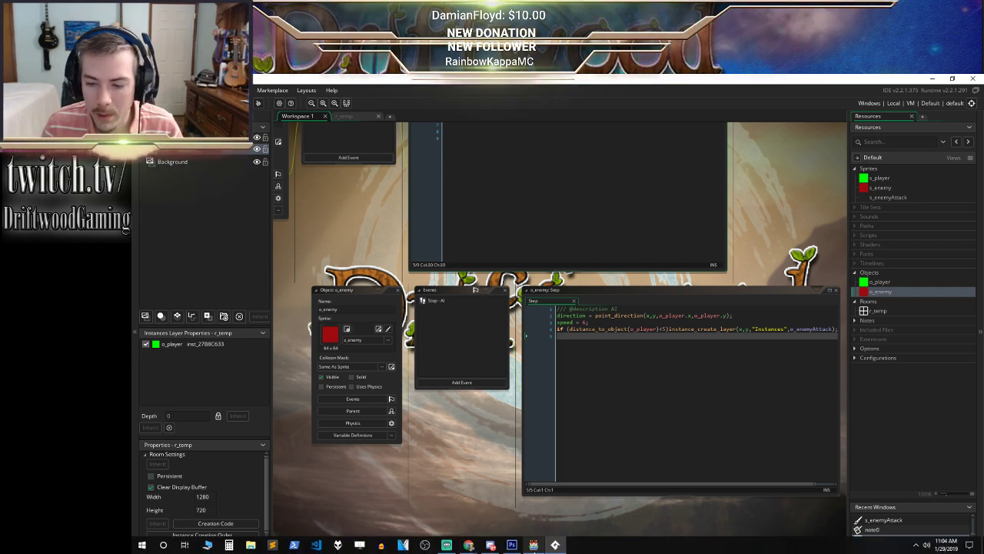
pyautogui.click(534, 545)
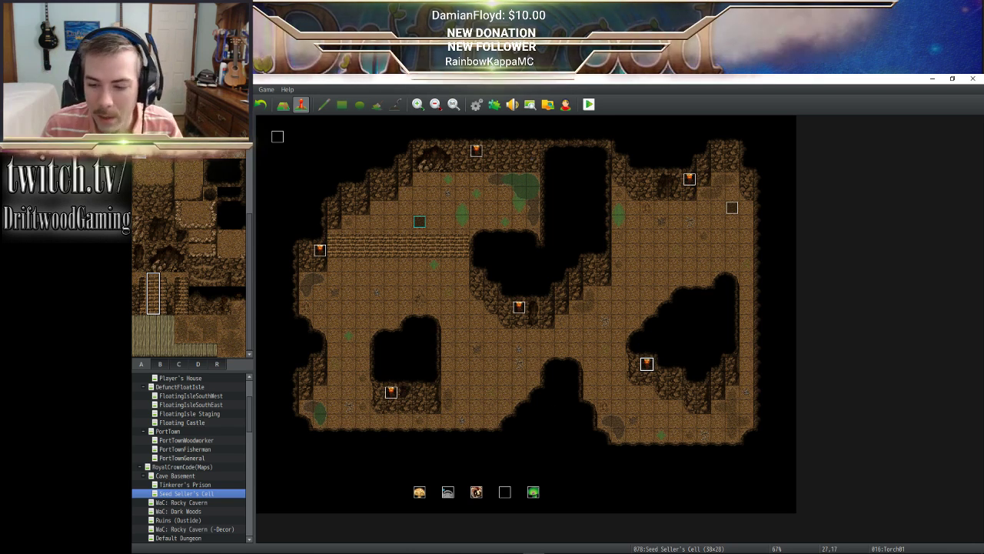
pyautogui.moveTo(555, 546)
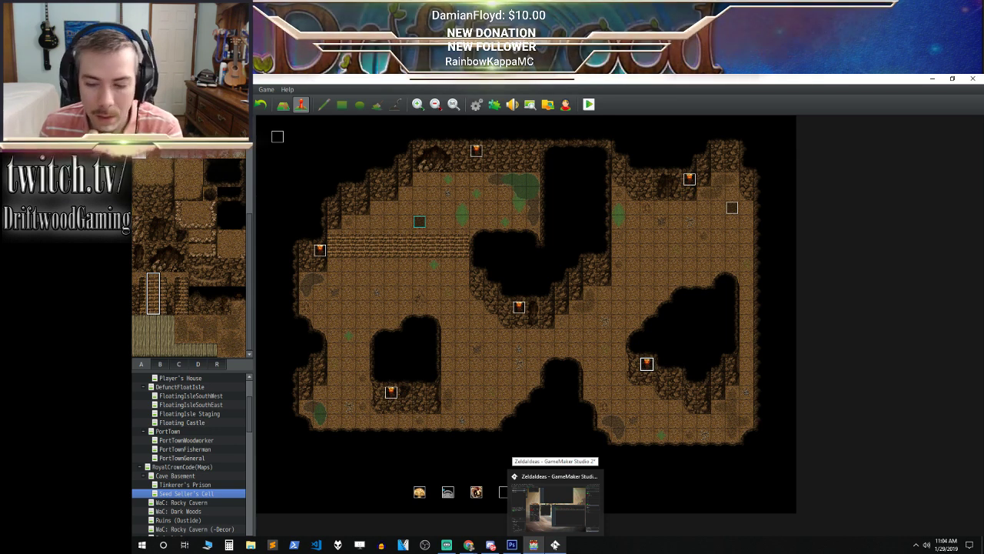
pyautogui.click(555, 544)
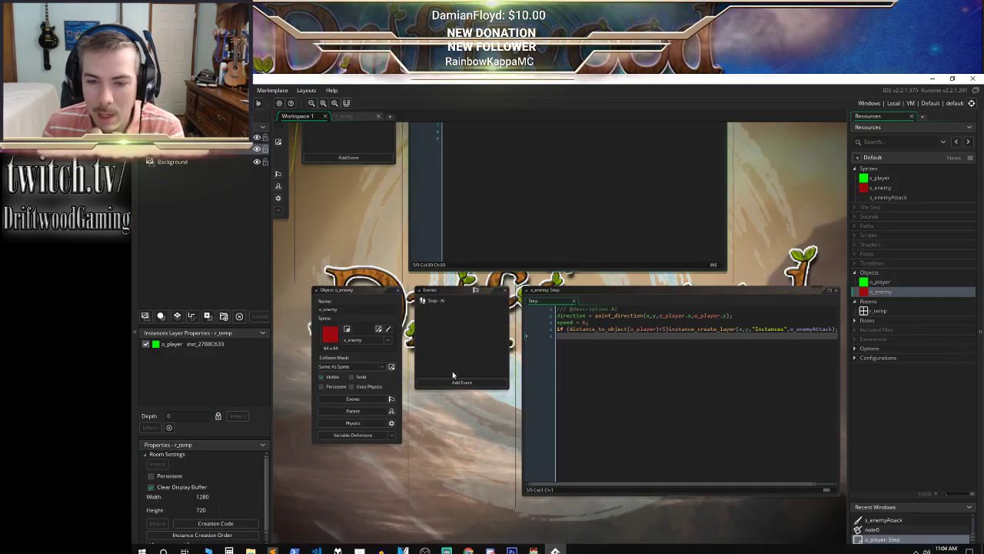
# Review the o_player movement code and the o_enemy AI code in the workspace
pyautogui.scroll(4, 453, 374)
pyautogui.scroll(-1, 454, 375)
pyautogui.scroll(-1, 476, 285)
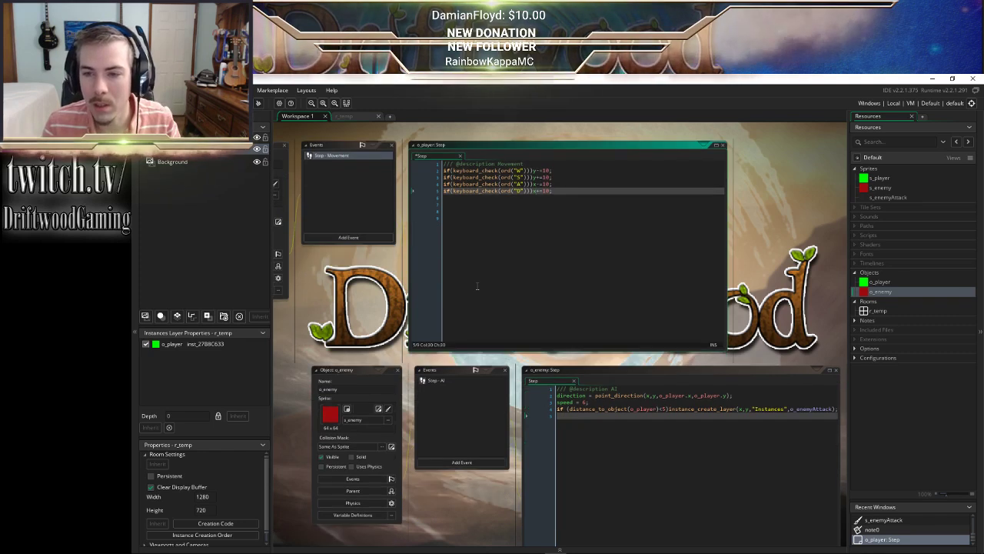
pyautogui.keyDown('ctrl'); pyautogui.scroll(-1, 477, 284); pyautogui.keyUp('ctrl')
pyautogui.keyDown('ctrl'); pyautogui.scroll(3, 477, 283); pyautogui.keyUp('ctrl')
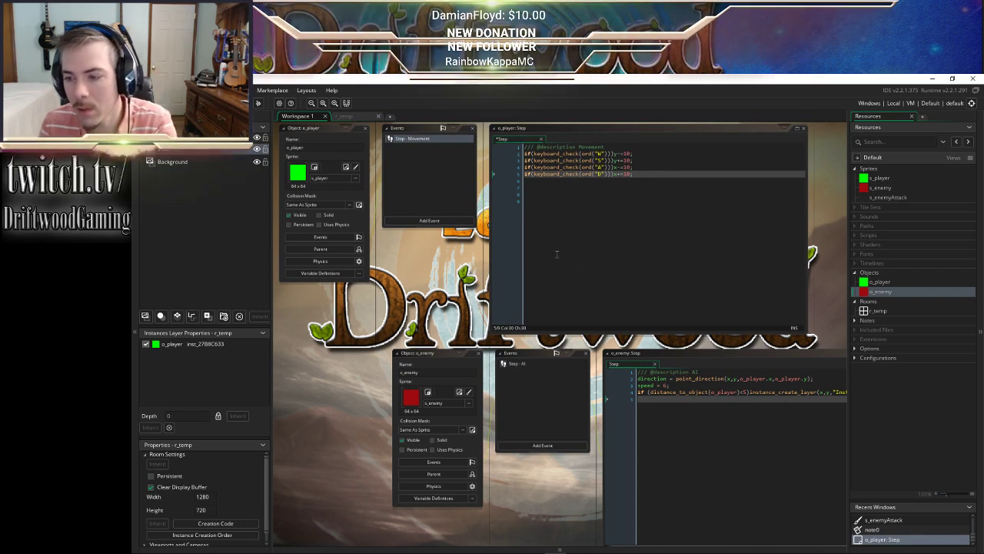
pyautogui.moveTo(609, 250); pyautogui.dragTo(451, 204, button='middle')
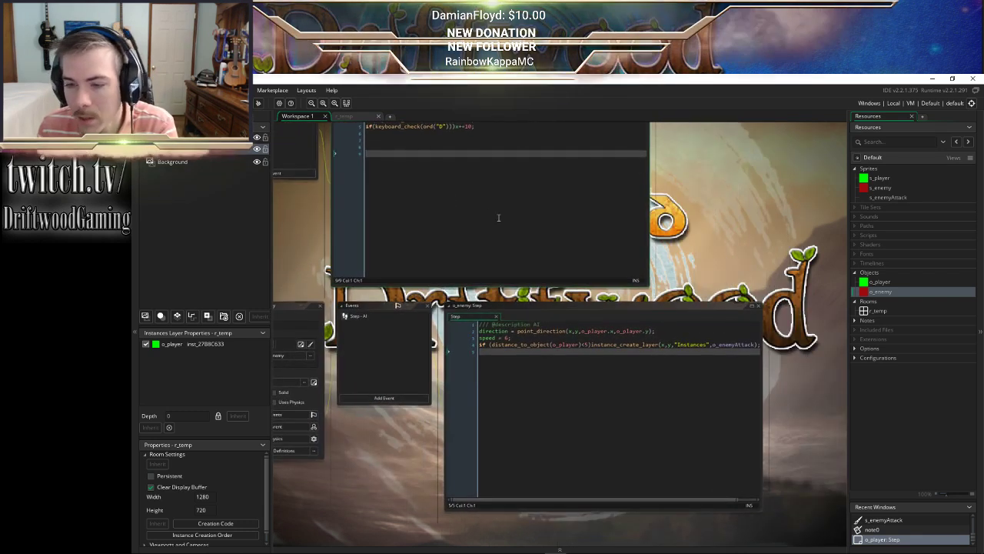
pyautogui.keyDown('ctrl'); pyautogui.scroll(3, 580, 299); pyautogui.keyUp('ctrl')
pyautogui.keyDown('ctrl'); pyautogui.scroll(-2, 580, 300); pyautogui.keyUp('ctrl')
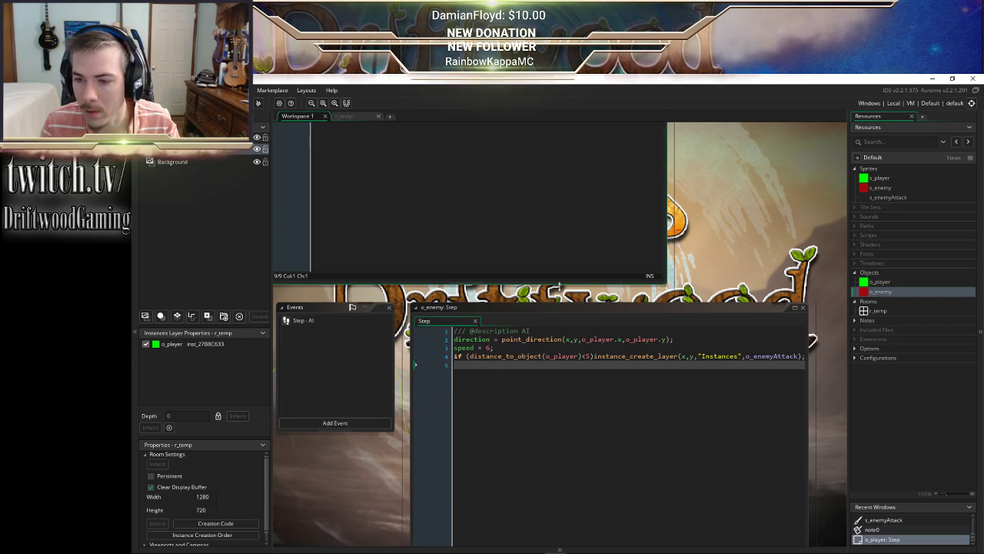
pyautogui.moveTo(559, 286); pyautogui.dragTo(603, 226, button='middle')
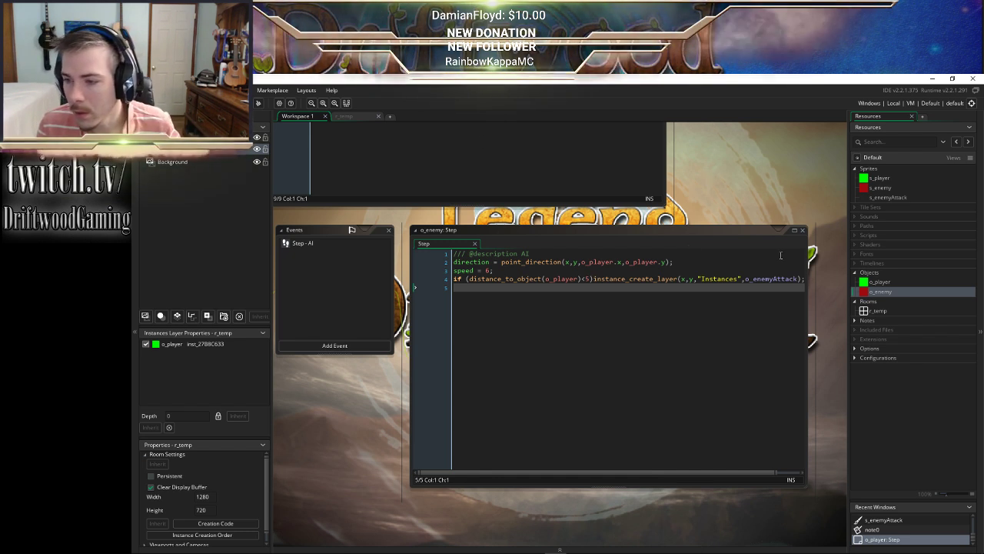
pyautogui.moveTo(386, 379); pyautogui.dragTo(407, 363, button='middle')
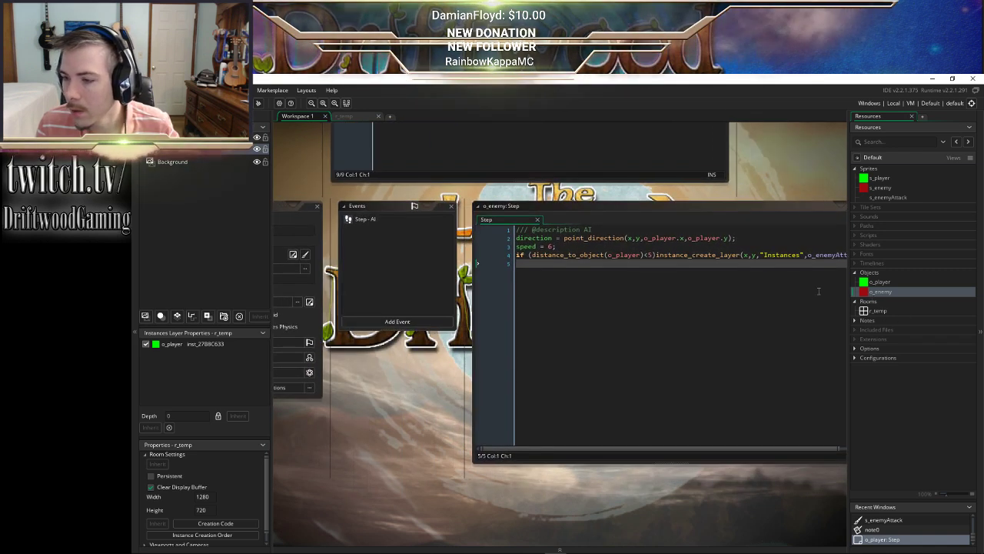
# Create a new object named o_enemyAttack and assign the s_enemyAttack sprite to it
pyautogui.rightClick(870, 273)
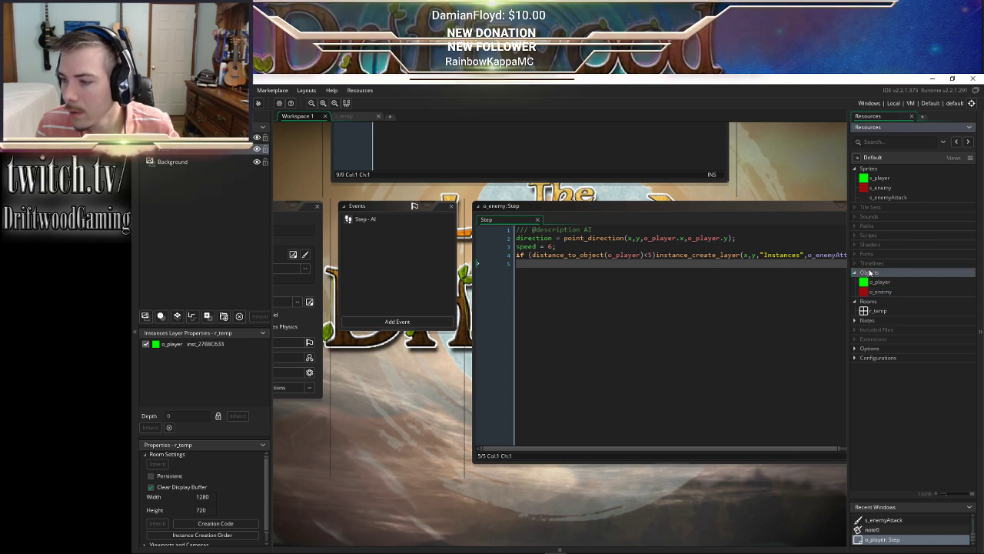
pyautogui.click(885, 276)
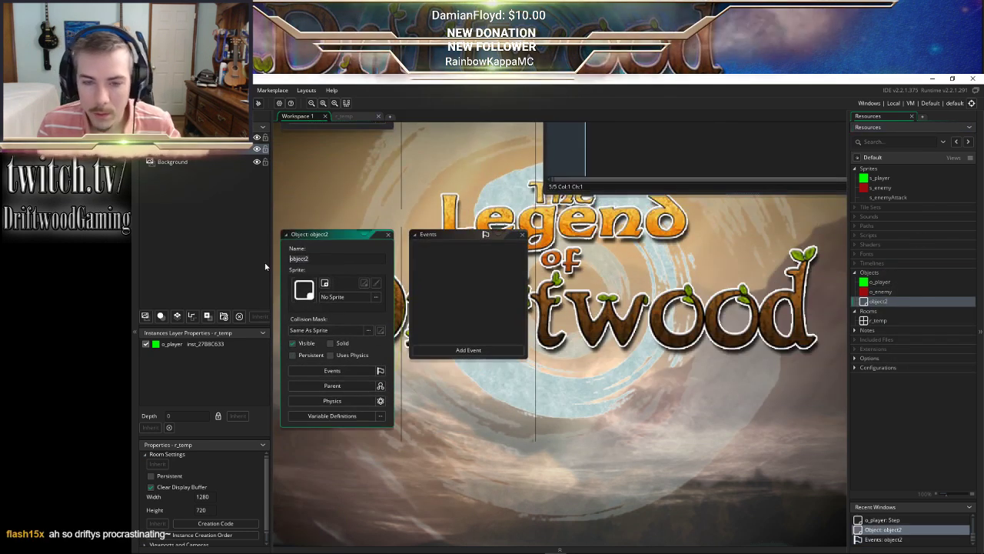
pyautogui.write('o_enemyAttack')
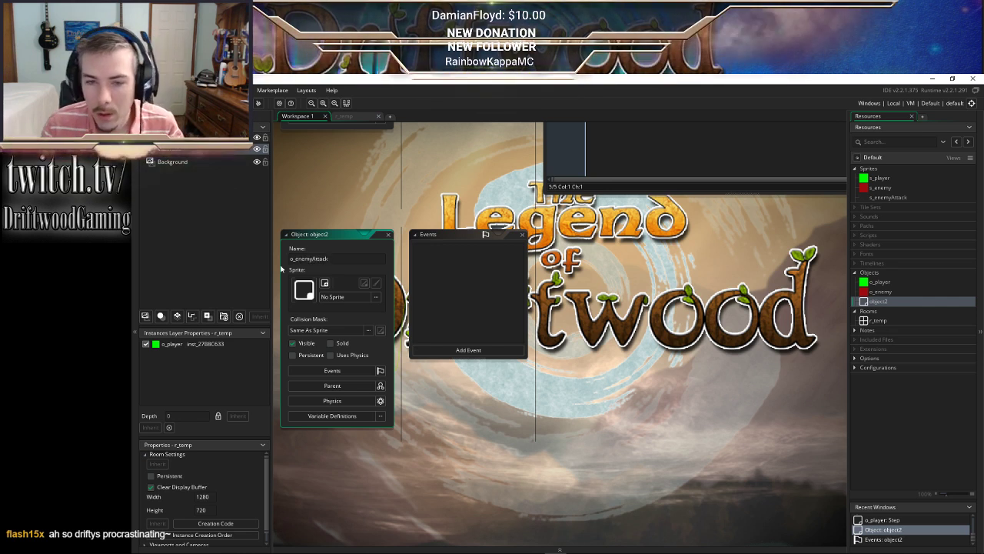
pyautogui.click(359, 296)
pyautogui.click(538, 322)
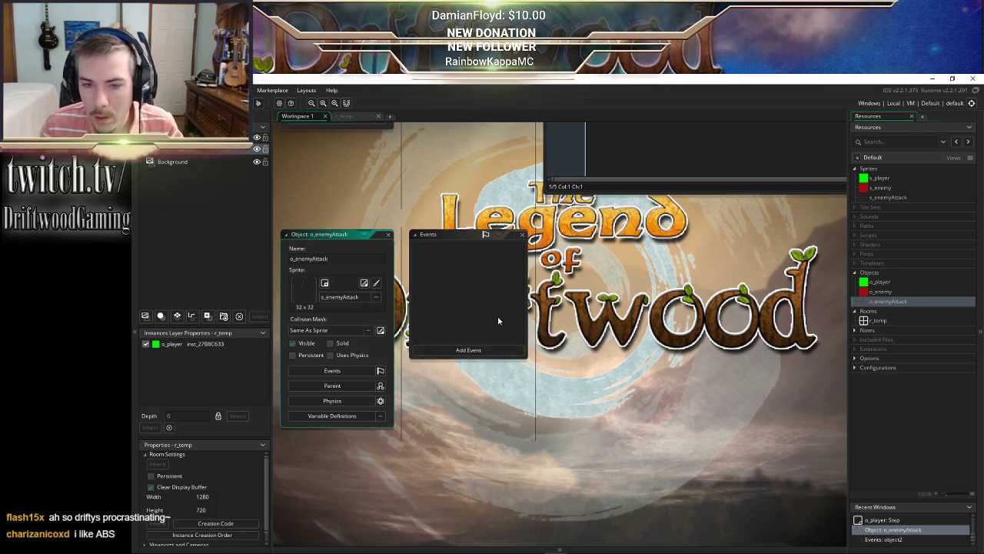
# Add a collision event with o_player to o_enemyAttack, described as "if player hit" and cleared of the placeholder comment
pyautogui.click(475, 351)
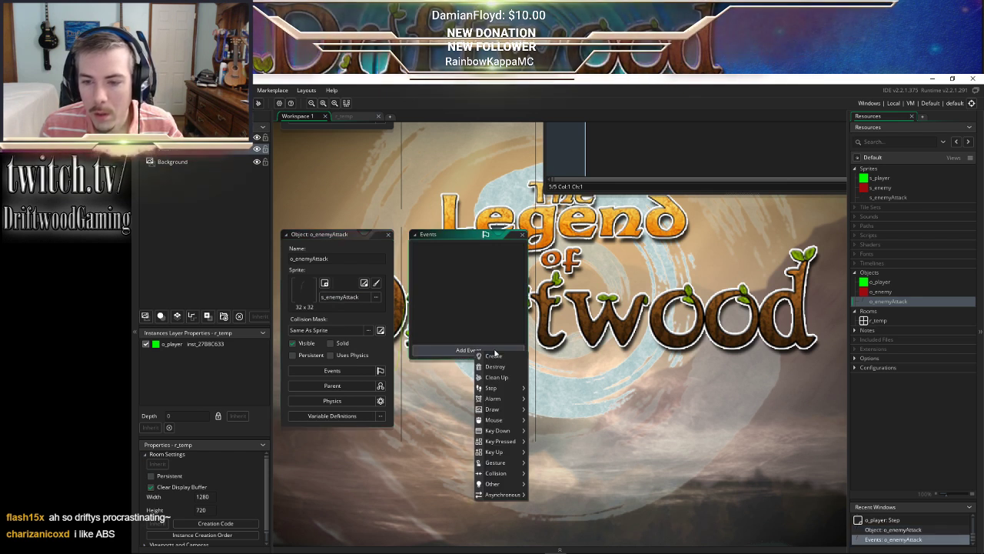
pyautogui.moveTo(515, 472)
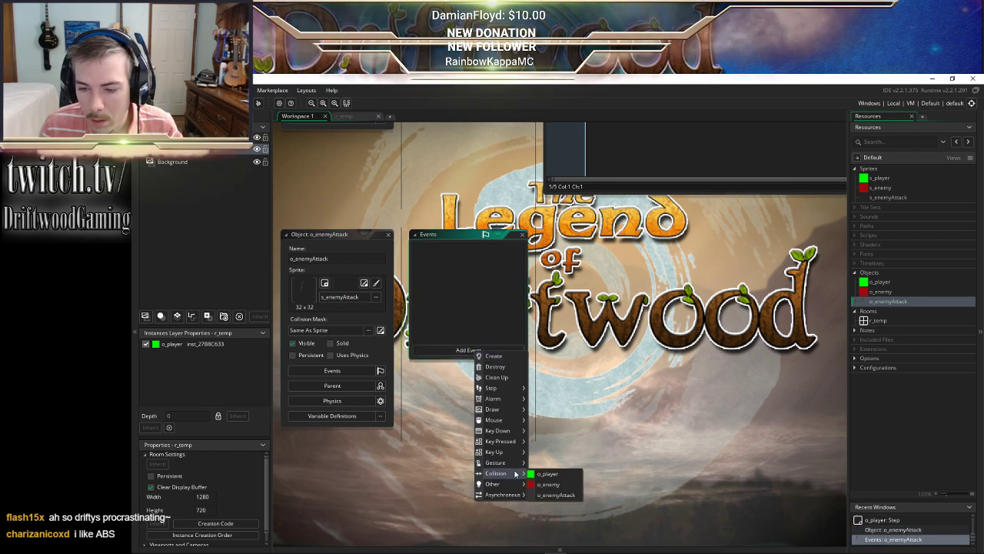
pyautogui.click(547, 474)
pyautogui.moveTo(761, 306); pyautogui.dragTo(656, 259)
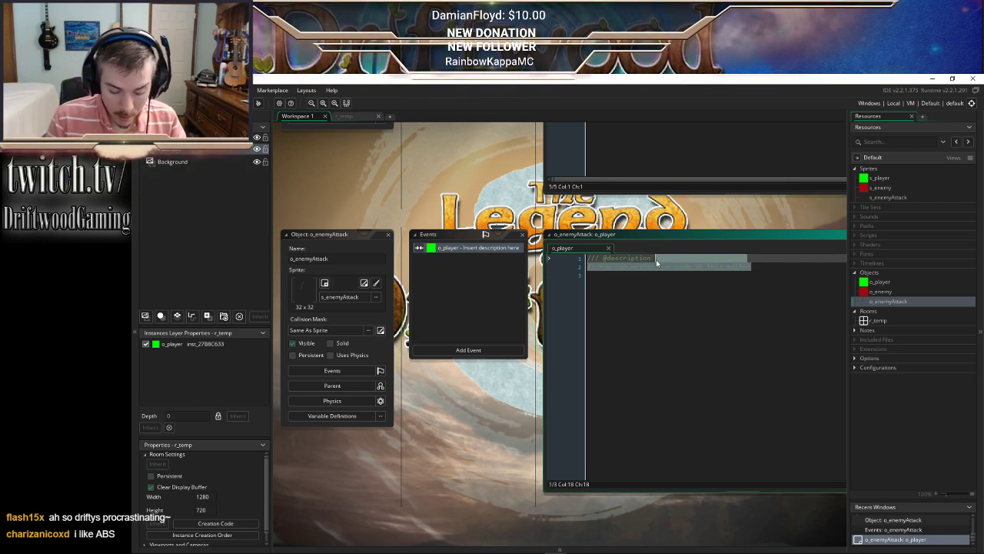
pyautogui.write('if player hit')
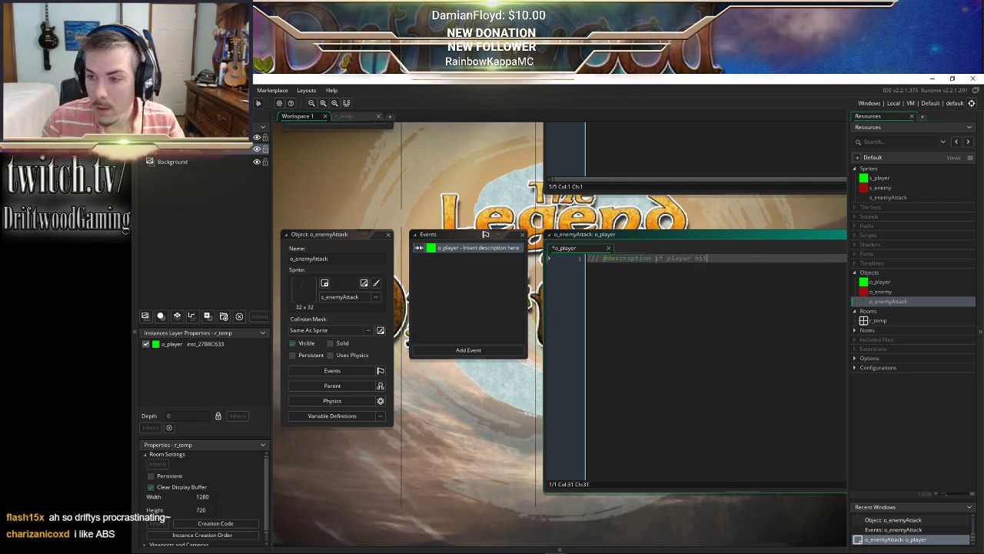
pyautogui.press('Return')
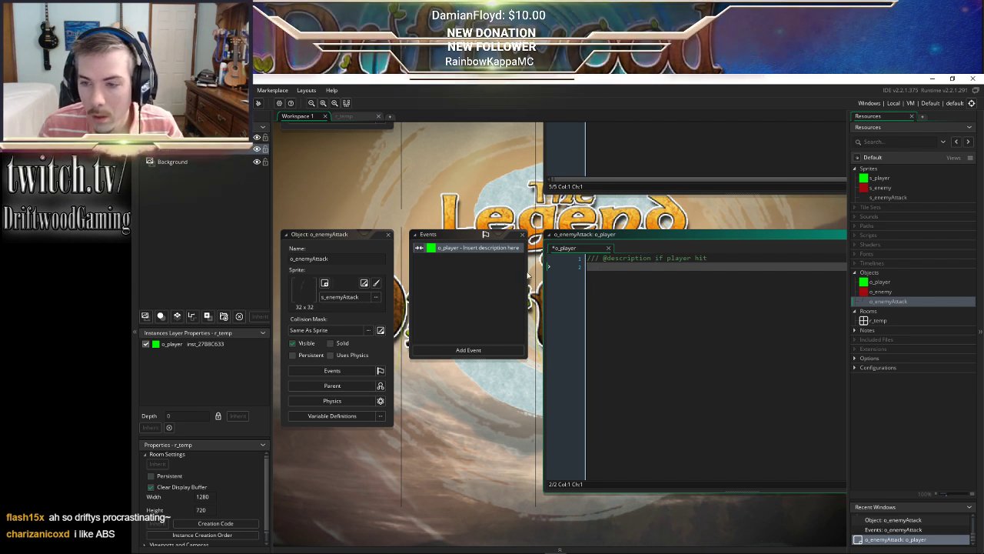
# Add a Step event to o_enemyAttack, place it ahead of the collision code, and replace its placeholder text with the description "angle"
pyautogui.click(455, 350)
pyautogui.moveTo(475, 385)
pyautogui.click(520, 386)
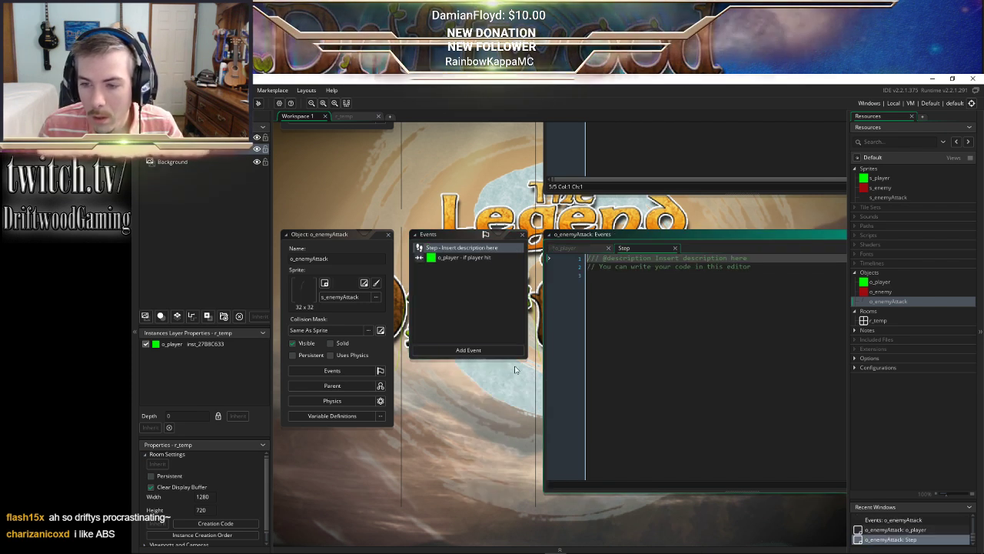
pyautogui.moveTo(633, 250); pyautogui.dragTo(582, 249)
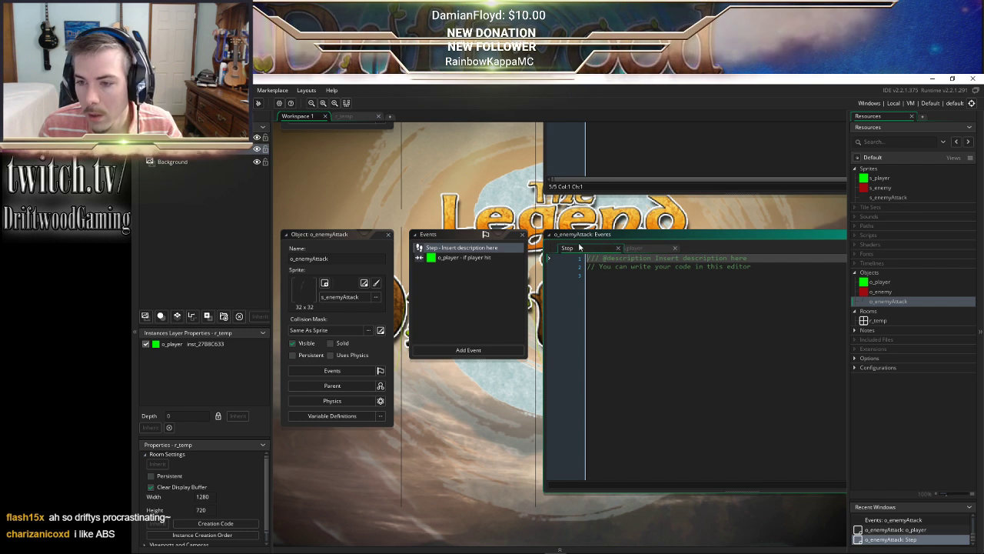
pyautogui.moveTo(696, 277); pyautogui.dragTo(656, 269)
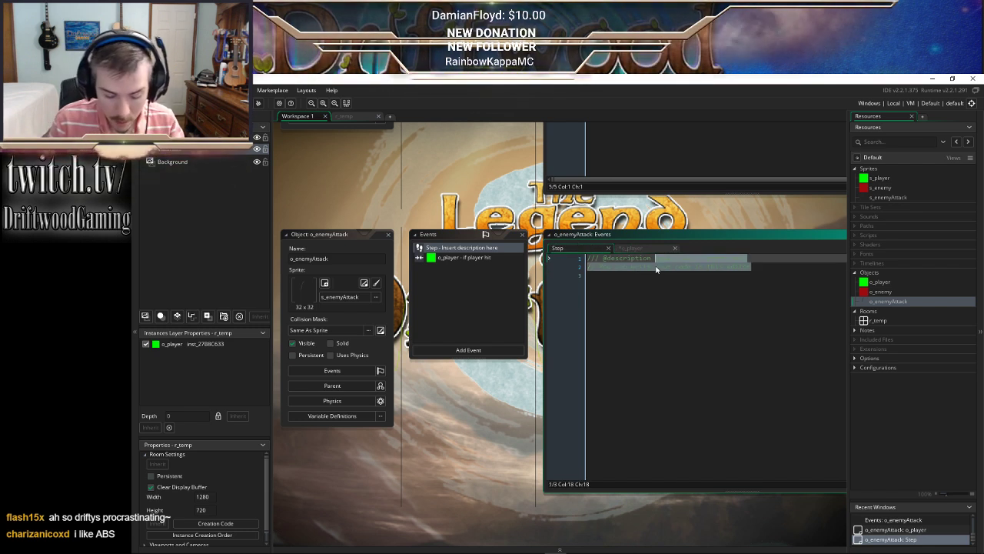
pyautogui.write('angle')
pyautogui.press('Return')
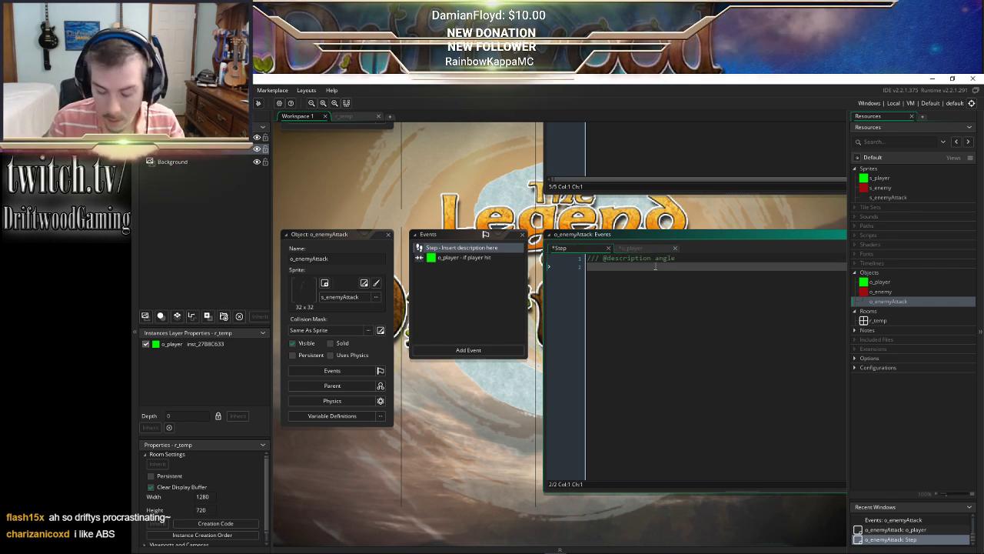
# Write image_angle = point_direction(x,y,o_player.x,o_player.y); in o_enemyAttack's Step code
pyautogui.write('image_')
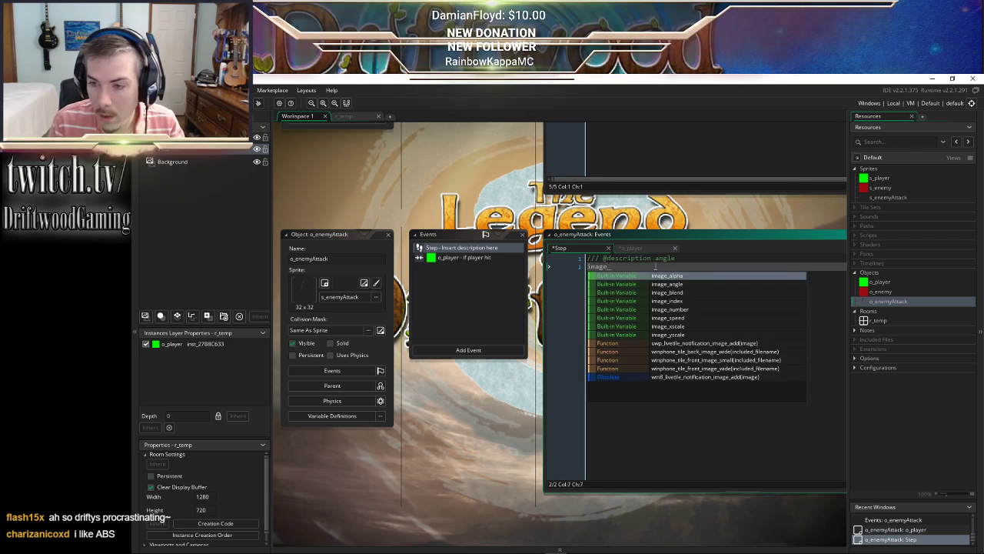
pyautogui.write('angle')
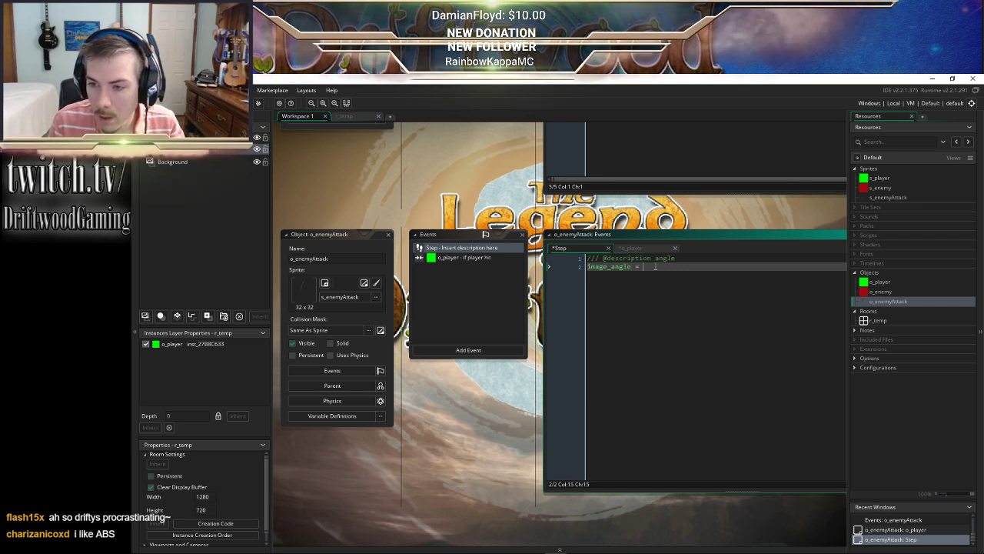
pyautogui.write(' = point')
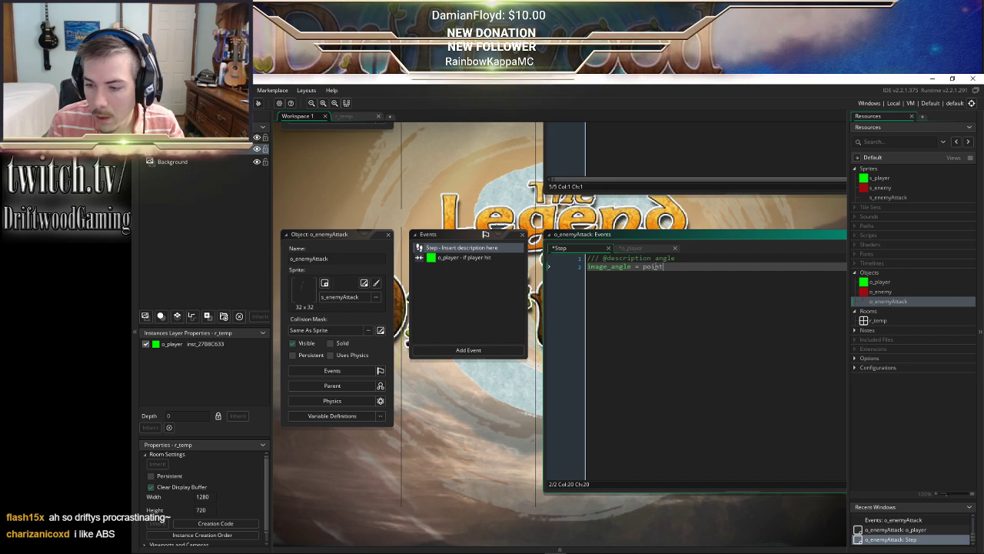
pyautogui.write('_d')
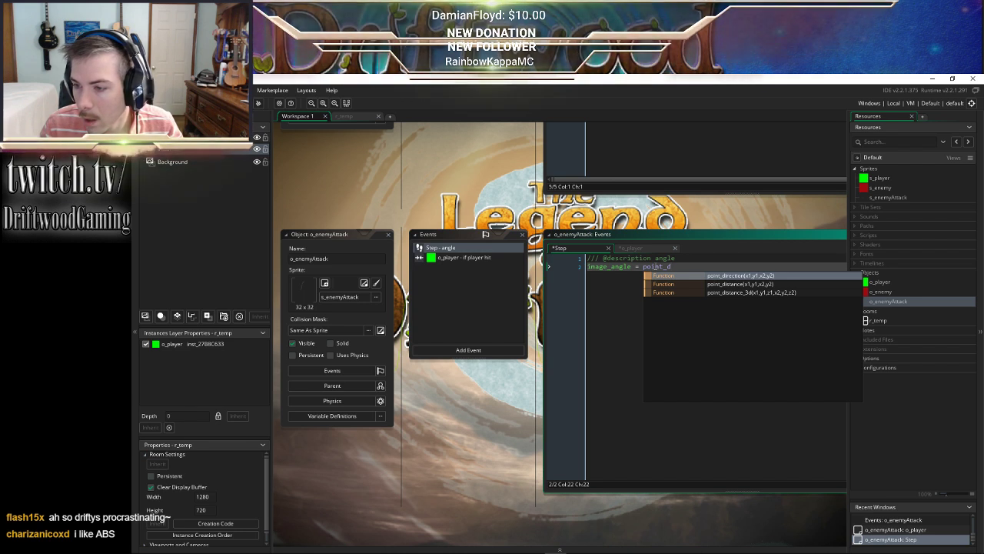
pyautogui.press('Return')
pyautogui.write('x,')
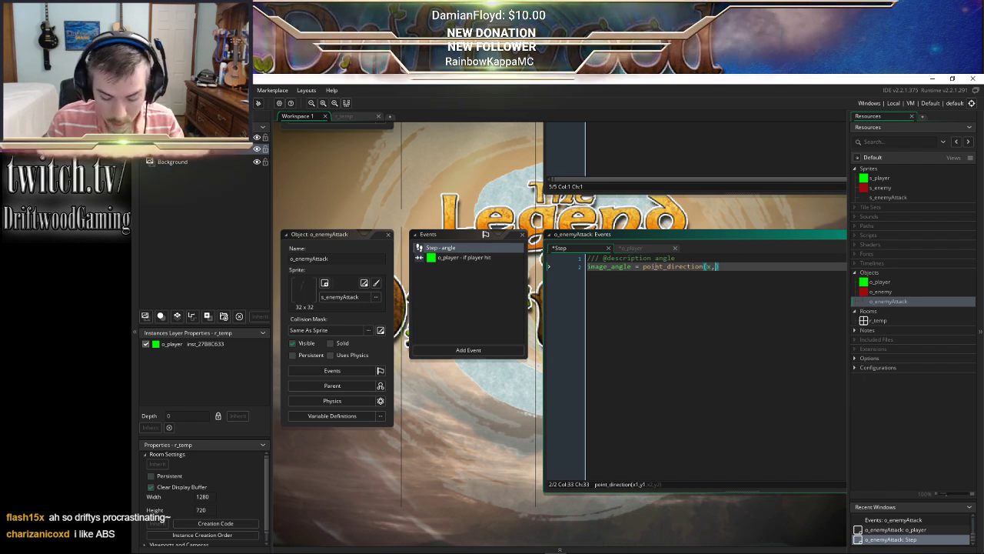
pyautogui.write('y,o_player')
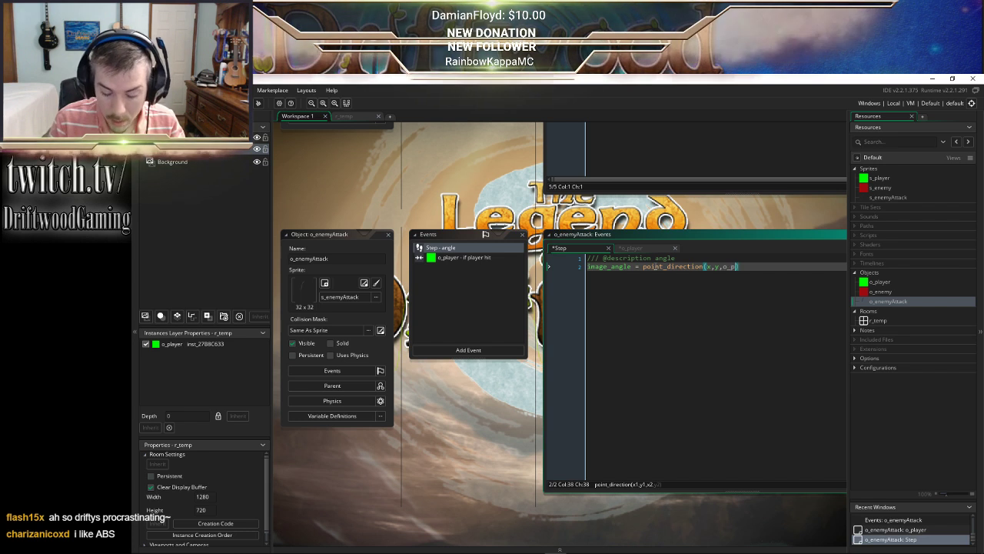
pyautogui.write('.x')
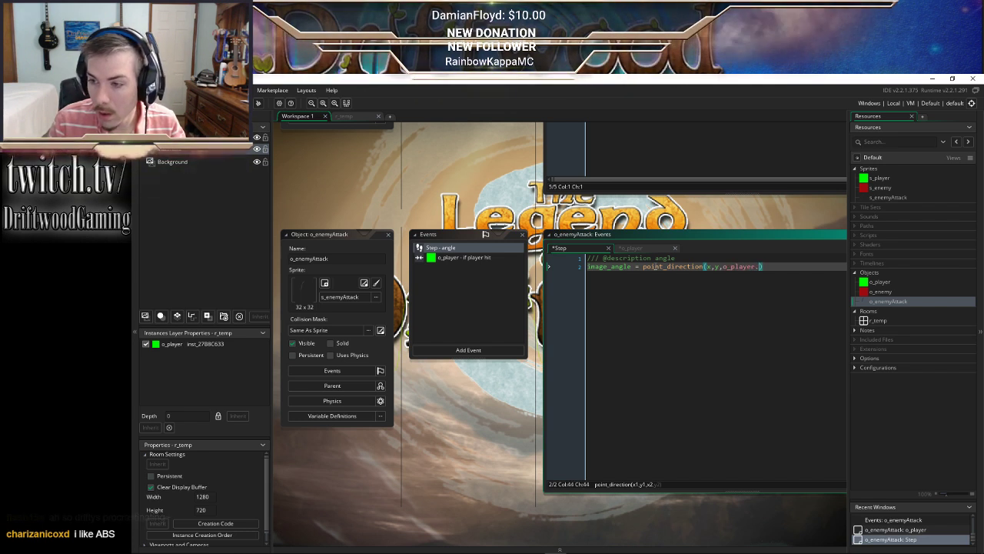
pyautogui.write(',o_playe')
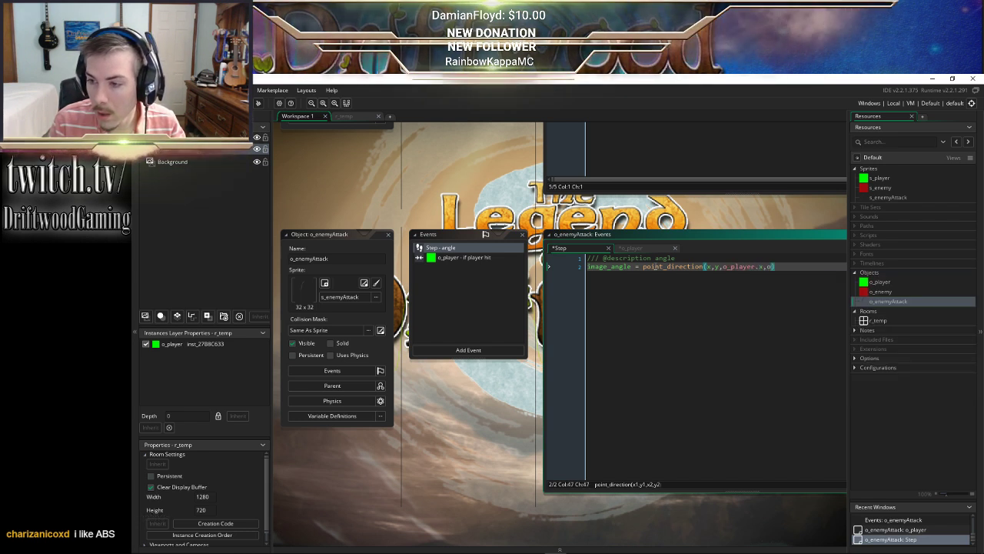
pyautogui.write('r.y')
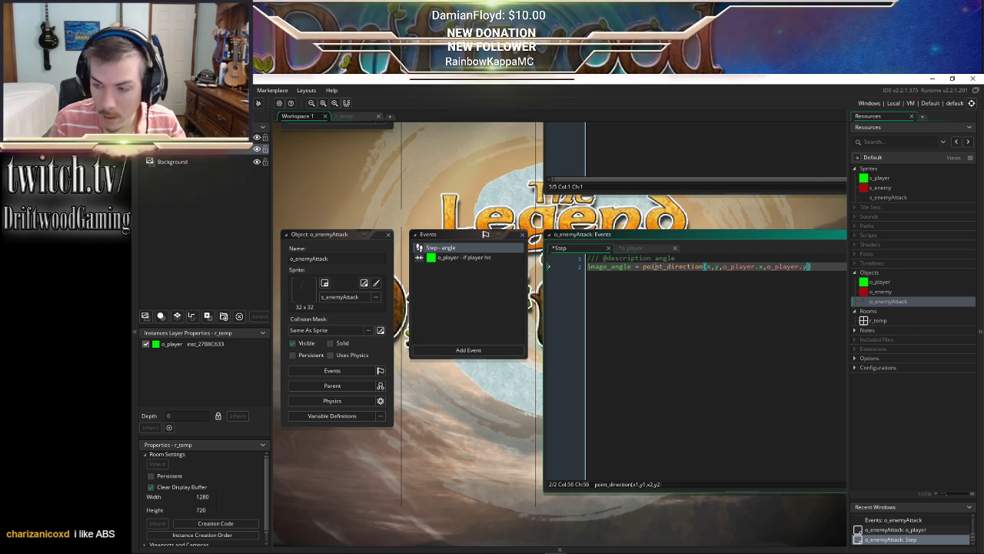
pyautogui.write(')')
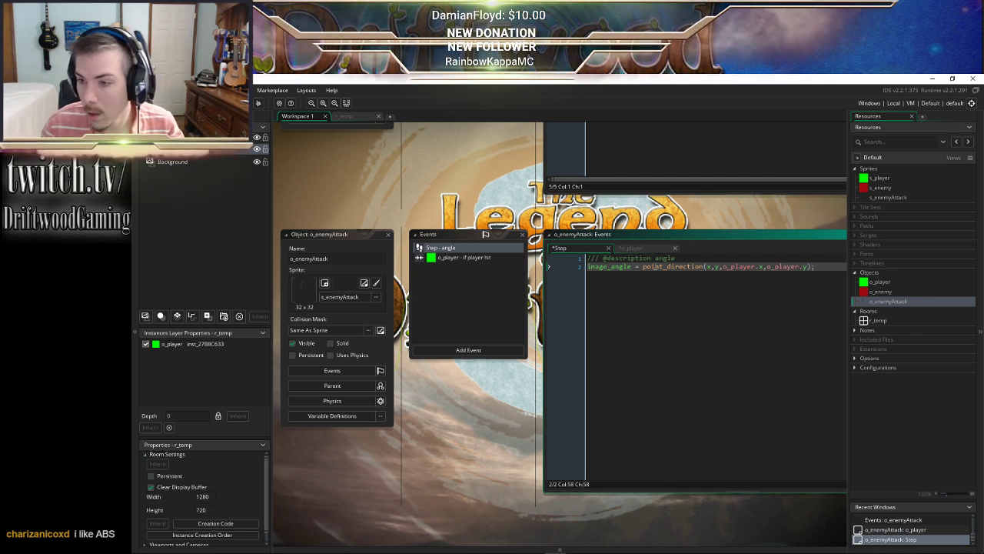
# Write with(o_player) playerHealth -= 10; in o_enemyAttack's collision event with o_player
pyautogui.click(637, 249)
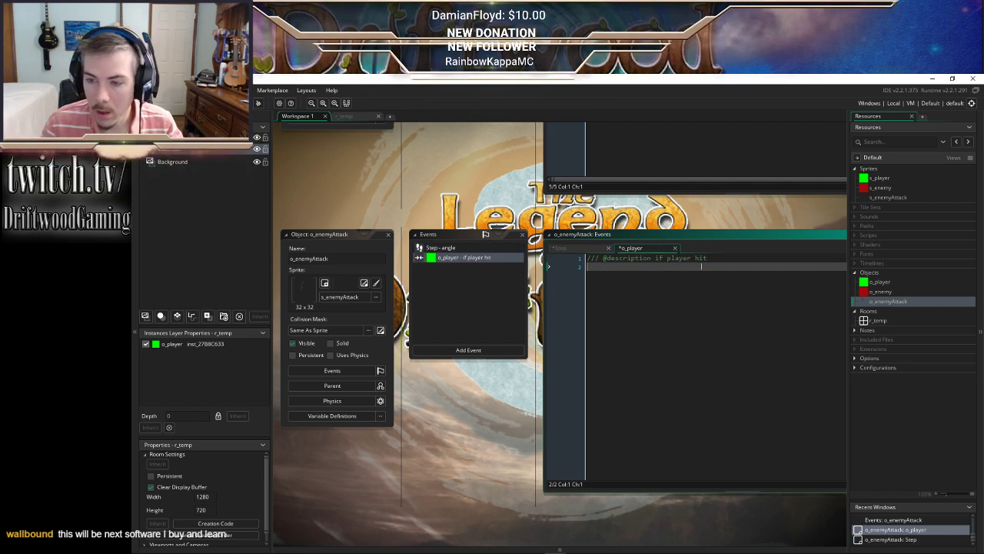
pyautogui.write('with')
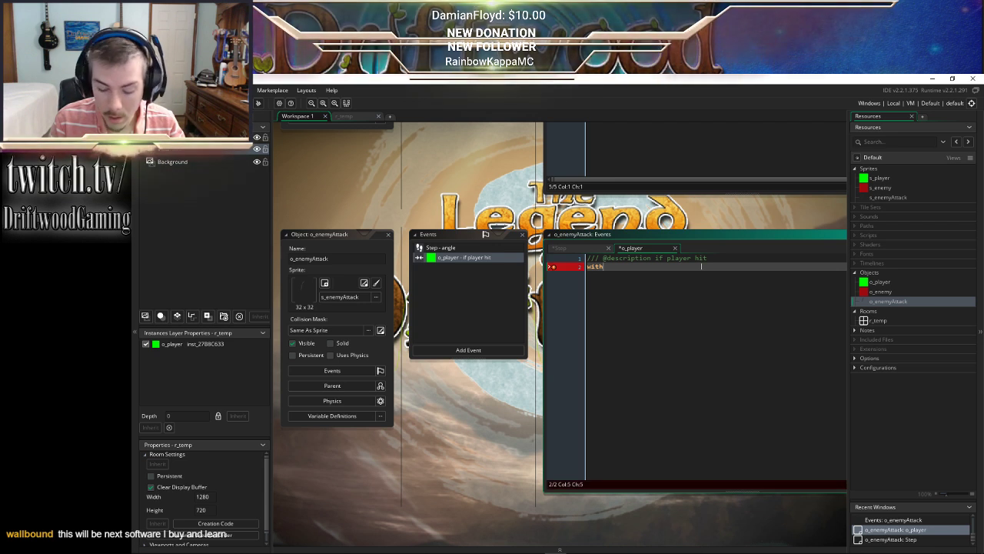
pyautogui.write('(o_player_')
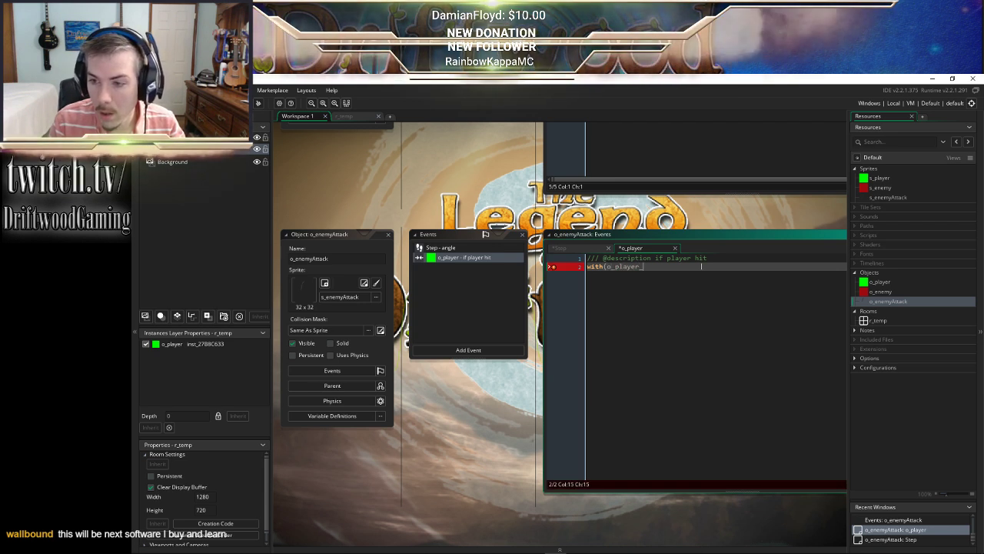
pyautogui.press('BackSpace')
pyautogui.write(')Health')
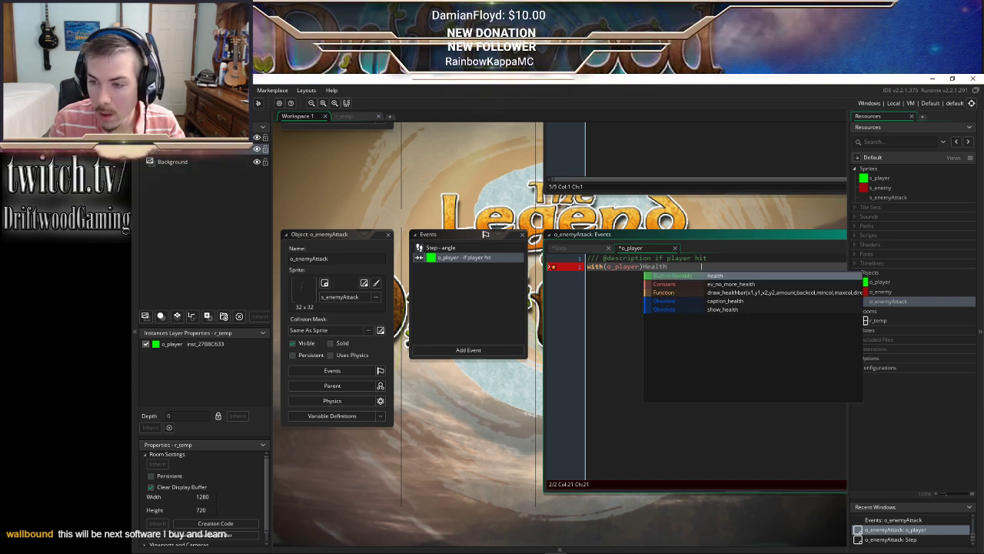
pyautogui.press('BackSpace')
pyautogui.press('BackSpace')
pyautogui.press('BackSpace')
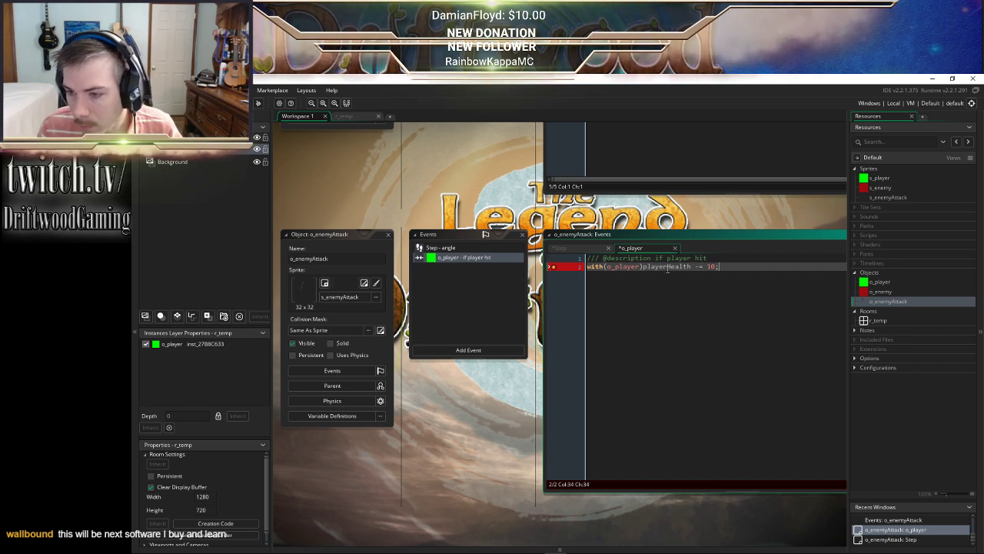
pyautogui.click(643, 266)
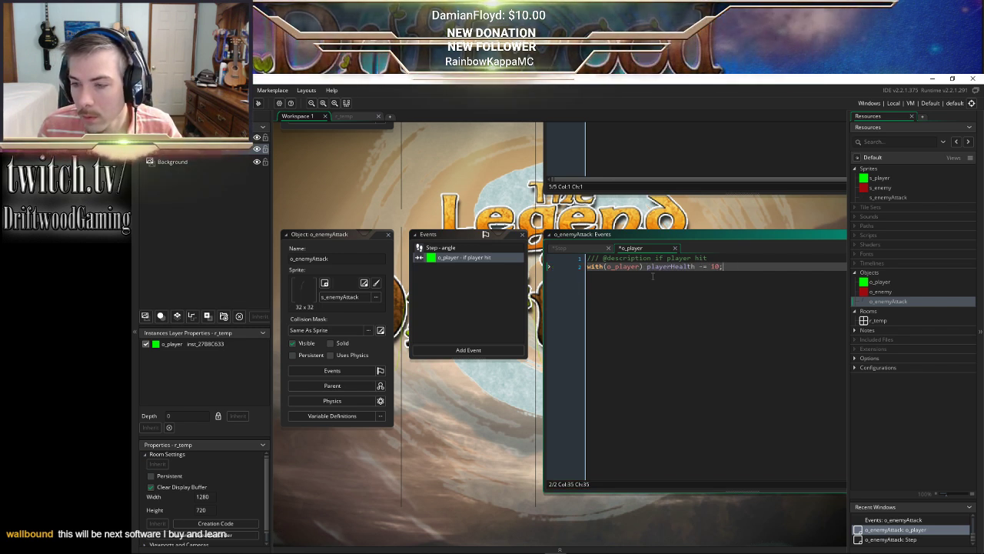
# Add a Create event described as "Stats" to o_player and set playerHealth = 100; in it
pyautogui.doubleClick(879, 281)
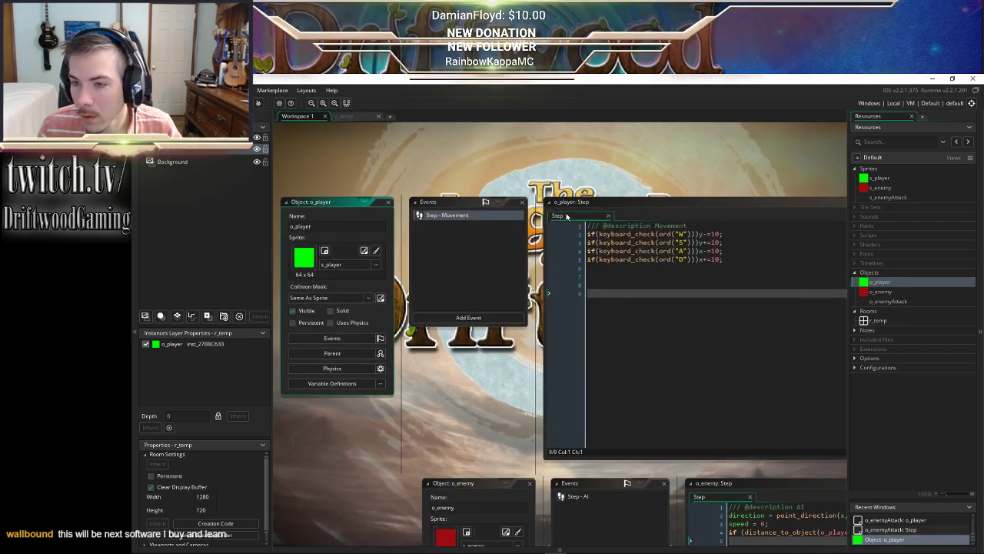
pyautogui.click(468, 317)
pyautogui.click(488, 321)
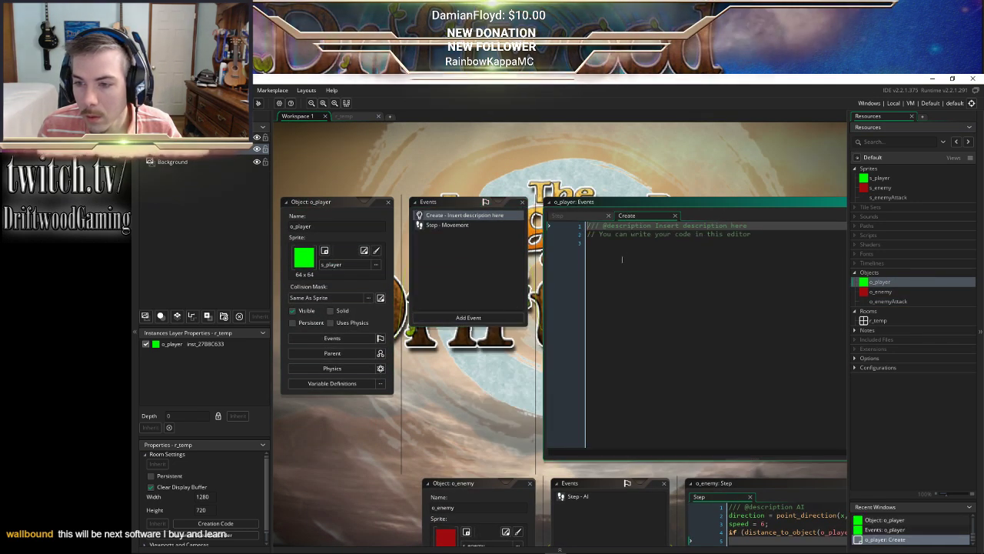
pyautogui.moveTo(758, 253); pyautogui.dragTo(659, 227)
pyautogui.write('Stats')
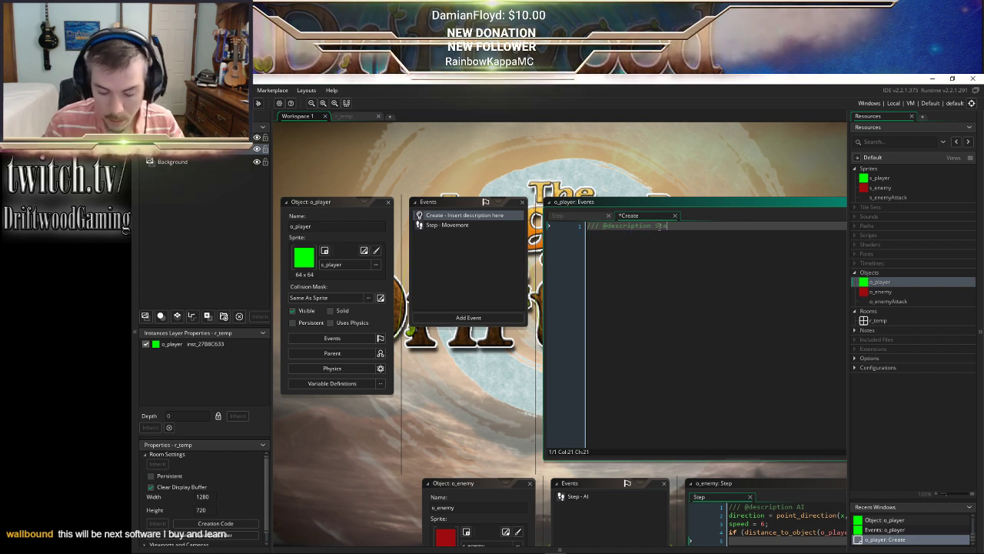
pyautogui.press('Return')
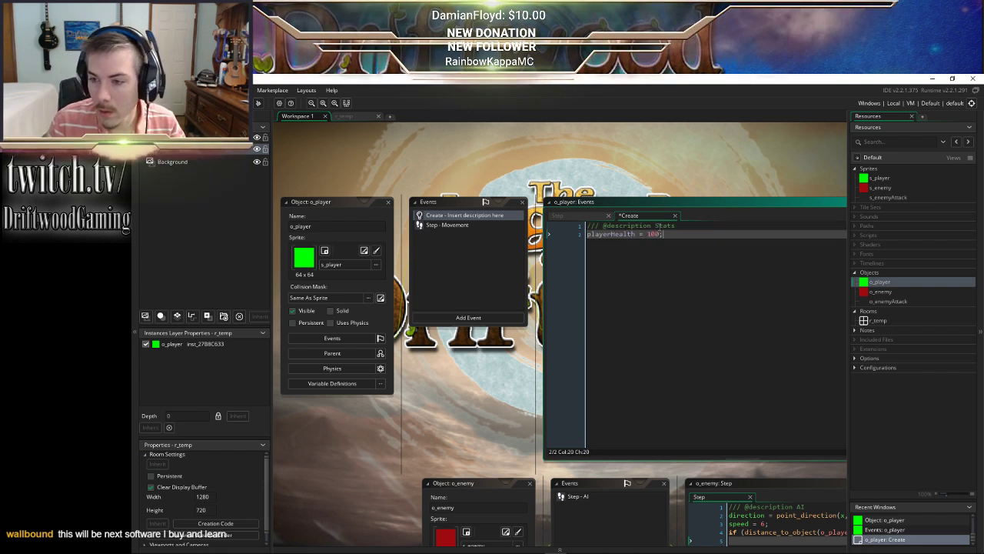
pyautogui.click(479, 348)
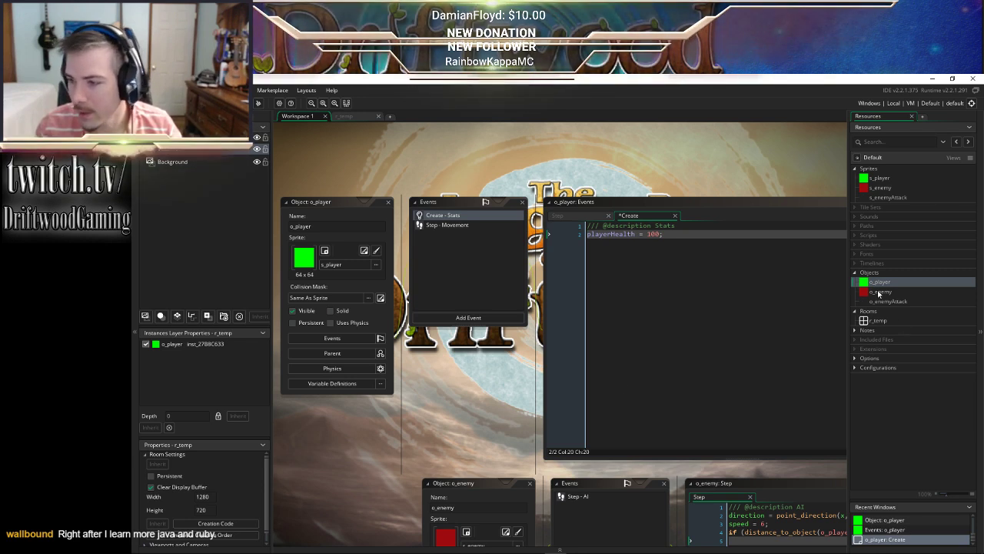
# Place an o_enemy instance on the instance layer of r_temp, well to the right of the player
pyautogui.scroll(-5, 451, 396)
pyautogui.scroll(-3, 452, 396)
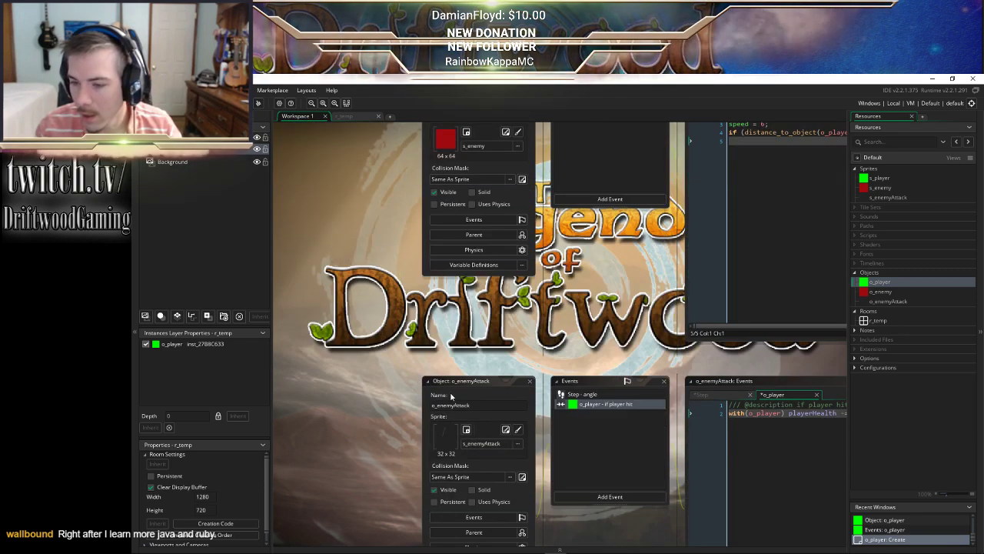
pyautogui.click(188, 162)
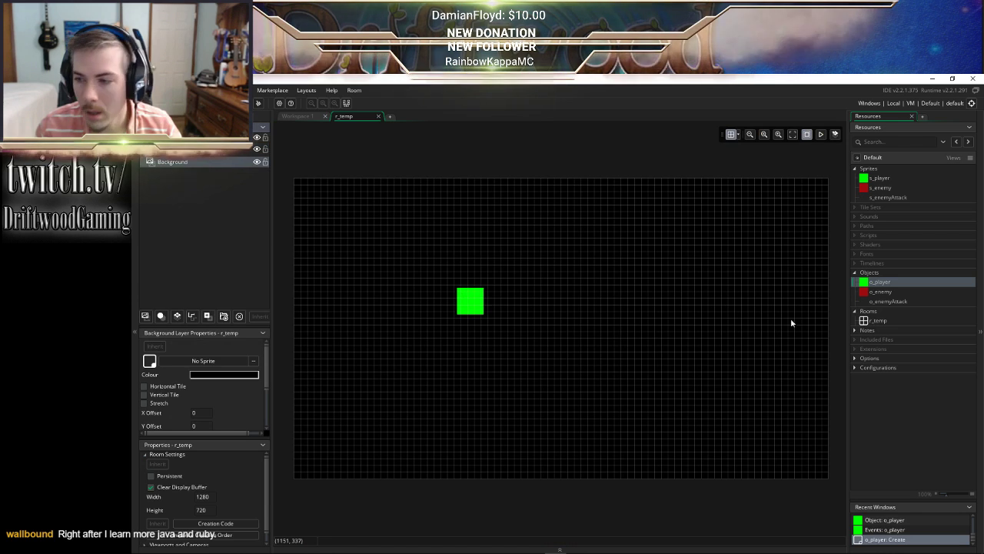
pyautogui.moveTo(881, 291); pyautogui.dragTo(735, 289)
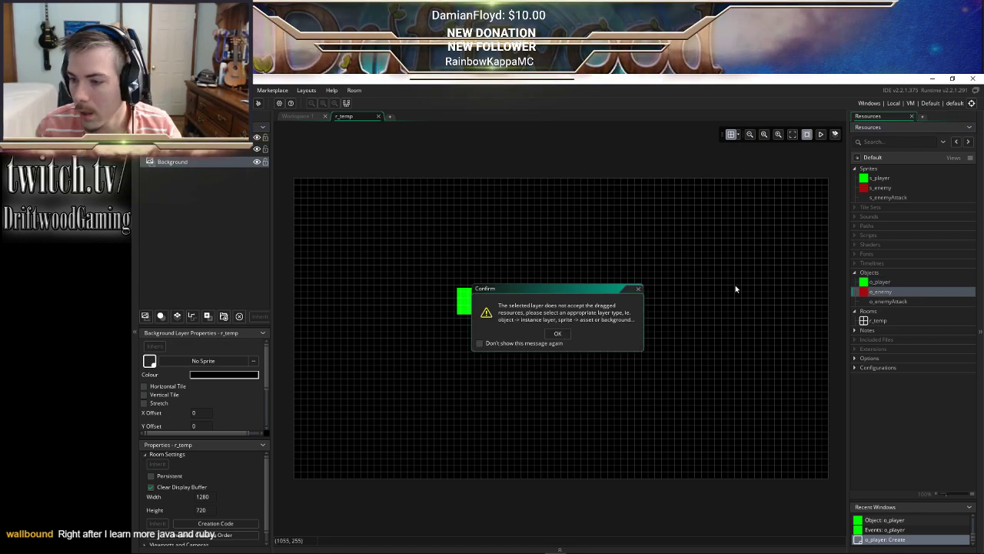
pyautogui.click(557, 334)
pyautogui.moveTo(899, 291); pyautogui.dragTo(738, 297)
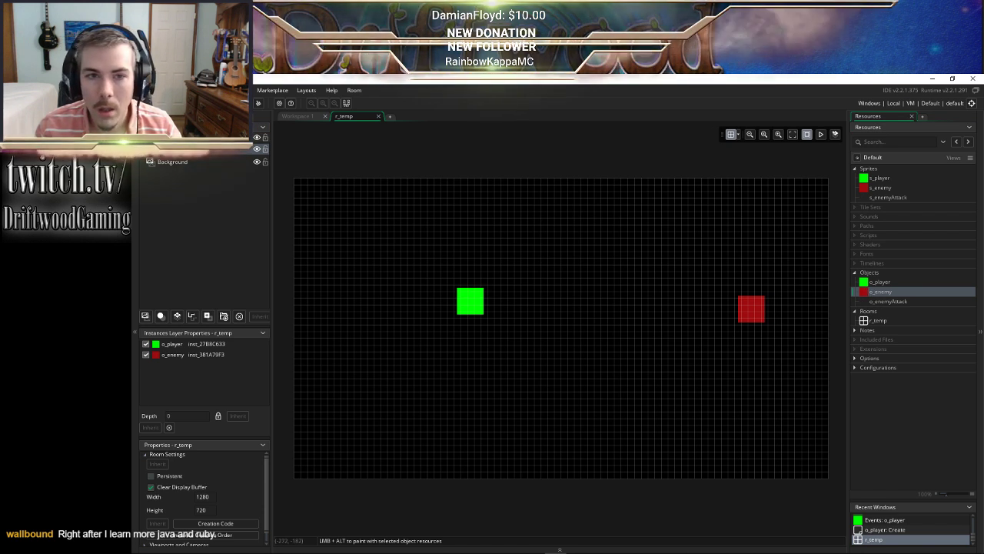
# Test-run the game, steering the player around the room to check the enemy's chase and slash attacks, and close the game window
pyautogui.press('F5')
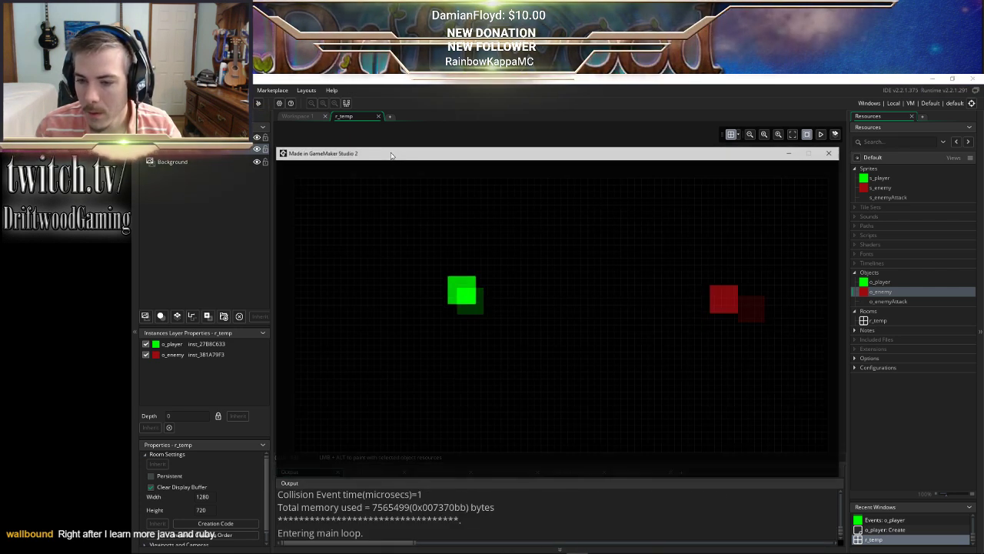
pyautogui.press('Left')
pyautogui.press('Down')
pyautogui.press('Right')
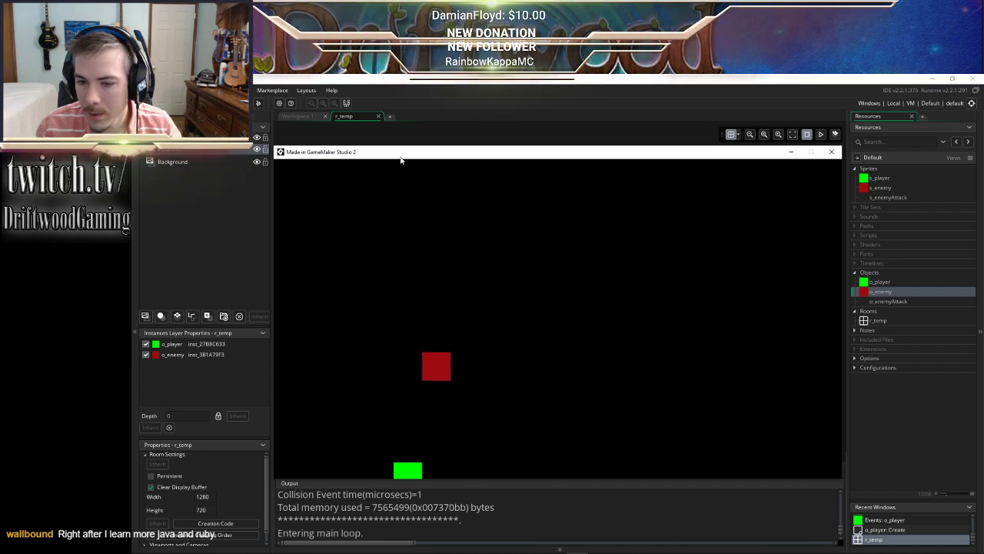
pyautogui.press('Up')
pyautogui.press('Left')
pyautogui.press('Down')
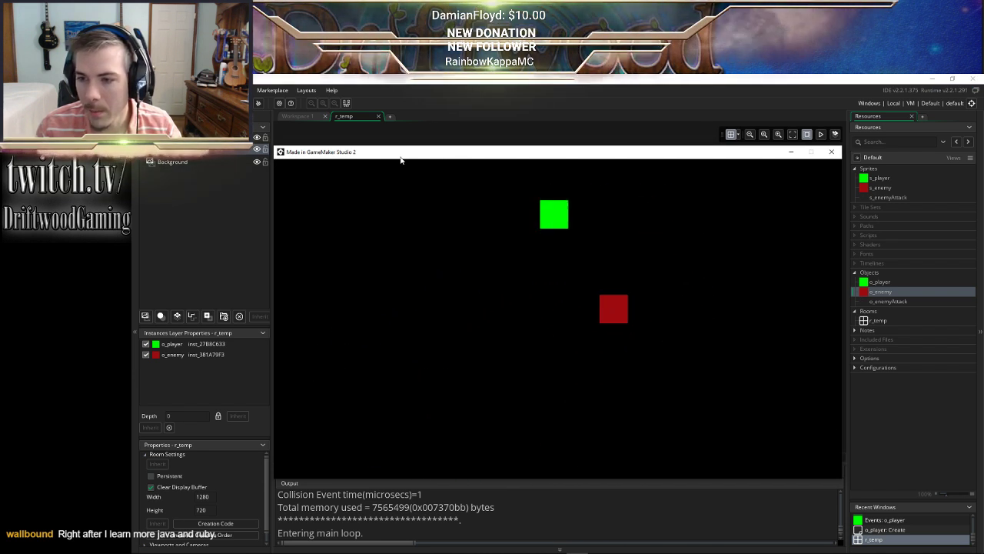
pyautogui.press('Right')
pyautogui.press('Up')
pyautogui.press('Left')
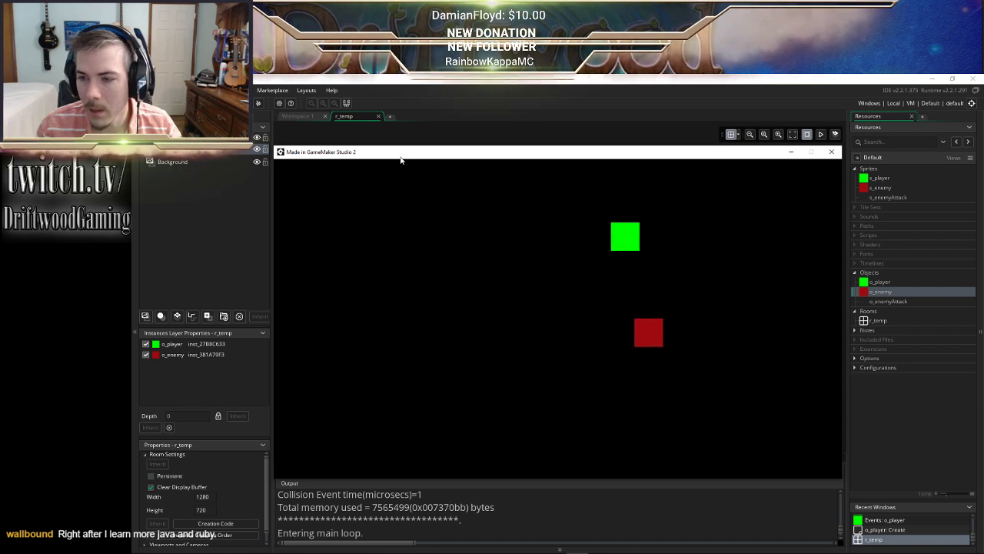
pyautogui.press('Down')
pyautogui.press('Up')
pyautogui.press('Right')
pyautogui.press('Down')
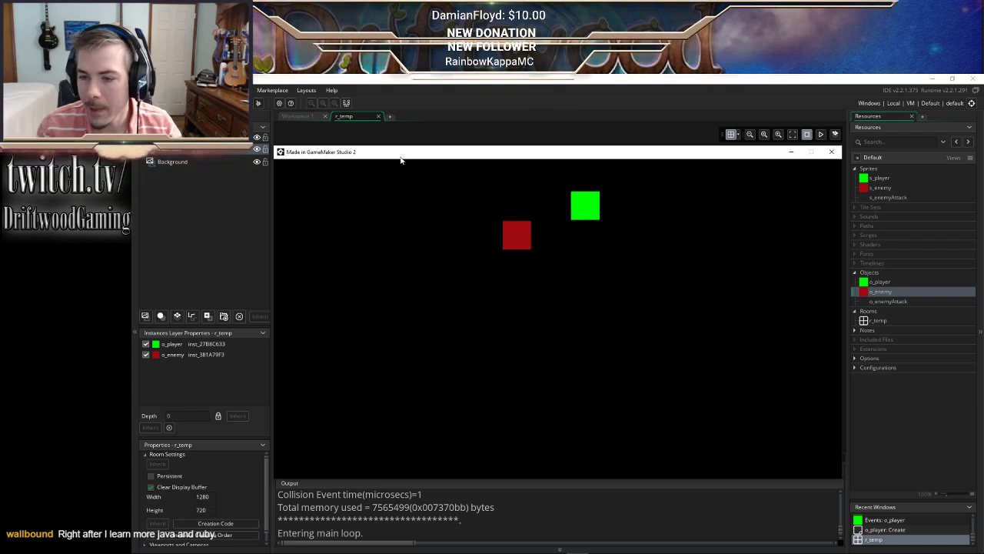
pyautogui.press('Left')
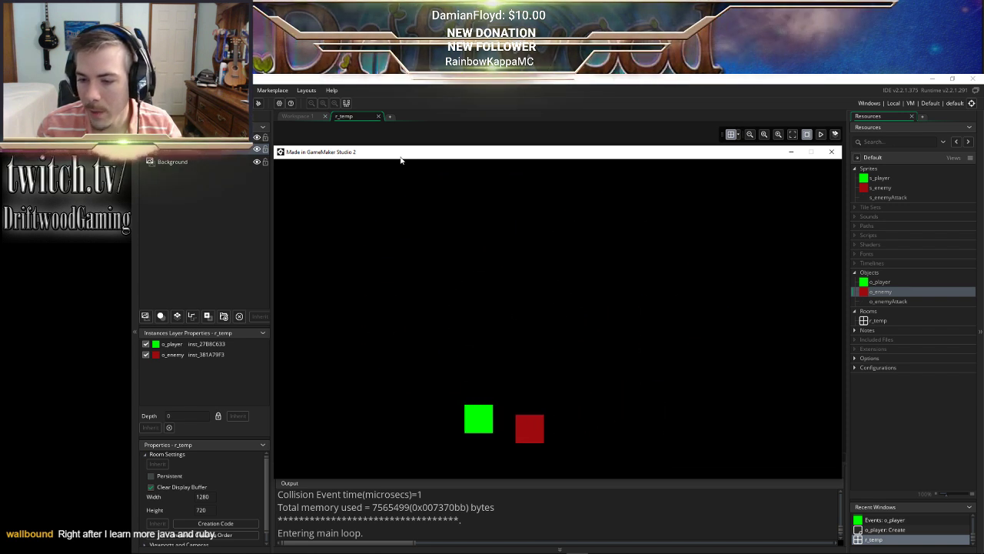
pyautogui.press('Up')
pyautogui.press('Right')
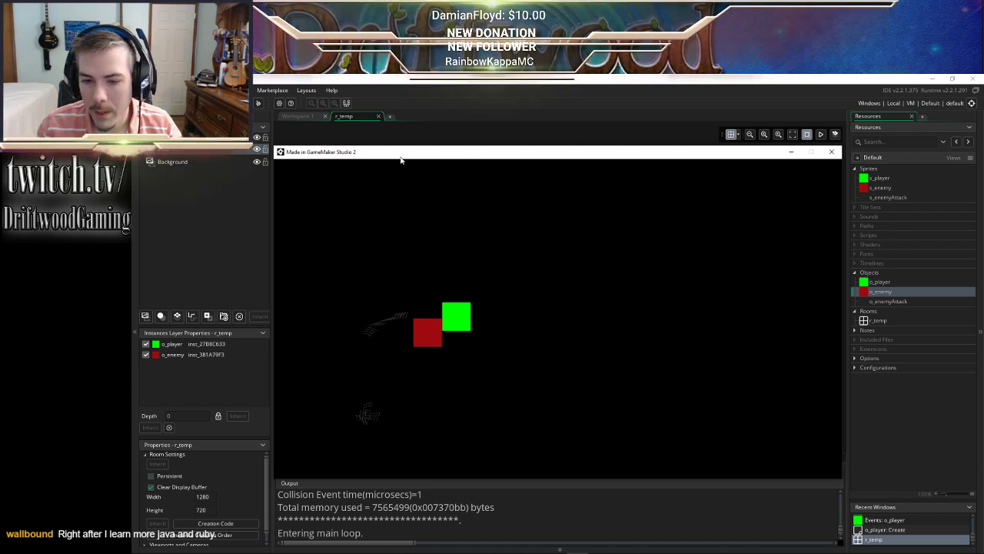
pyautogui.press('Down')
pyautogui.press('Left')
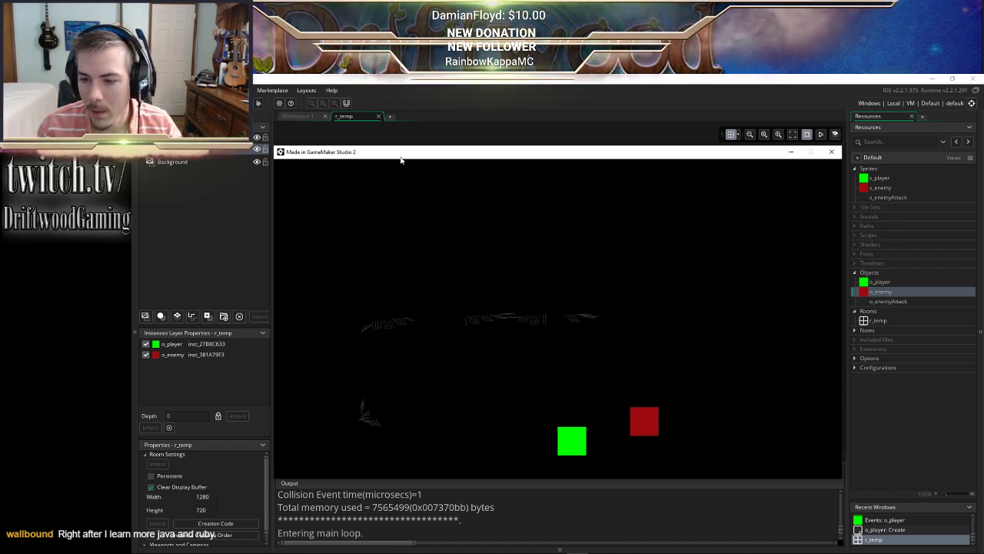
pyautogui.press('Up')
pyautogui.press('Up')
pyautogui.press('Right')
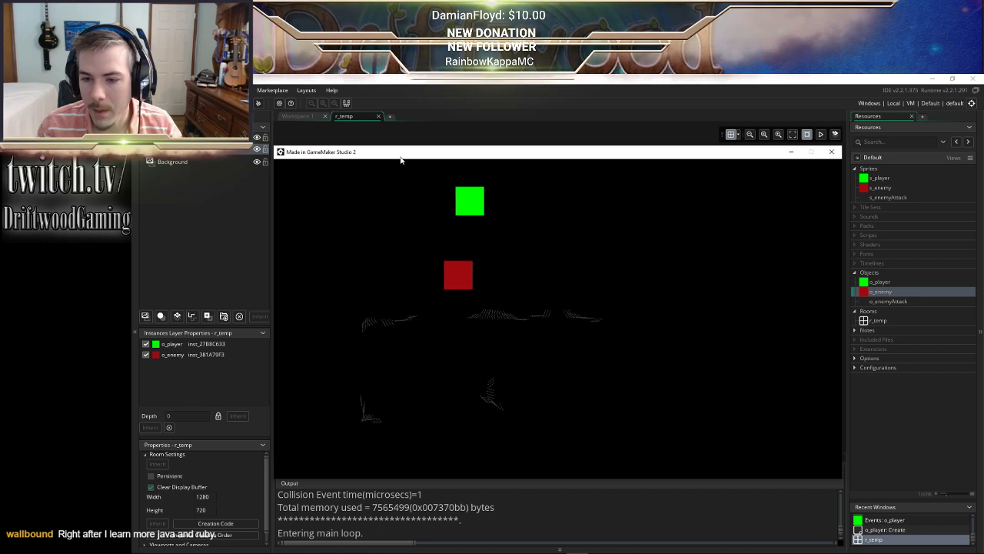
pyautogui.press('Down')
pyautogui.press('Left')
pyautogui.press('Left')
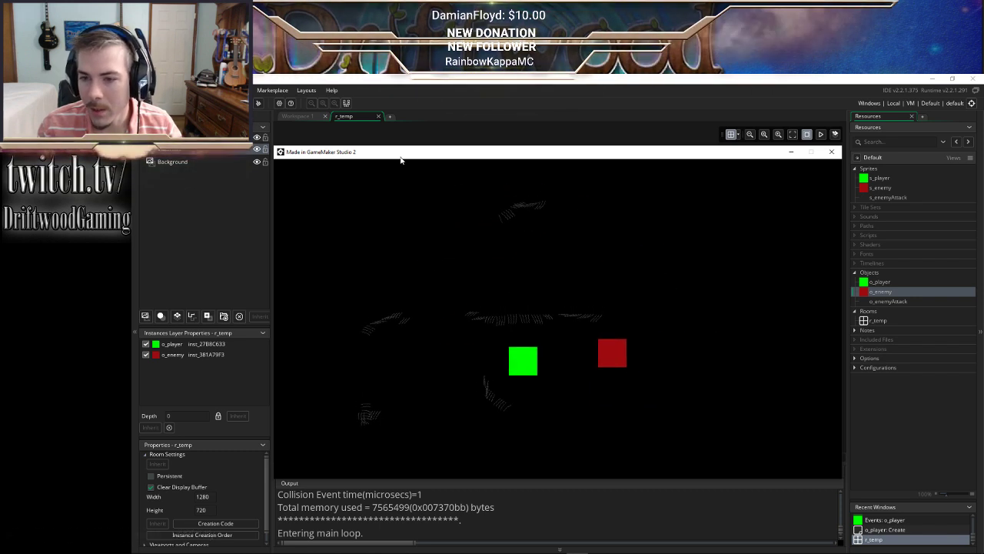
pyautogui.press('Up')
pyautogui.press('Right')
pyautogui.press('Down')
pyautogui.press('Left')
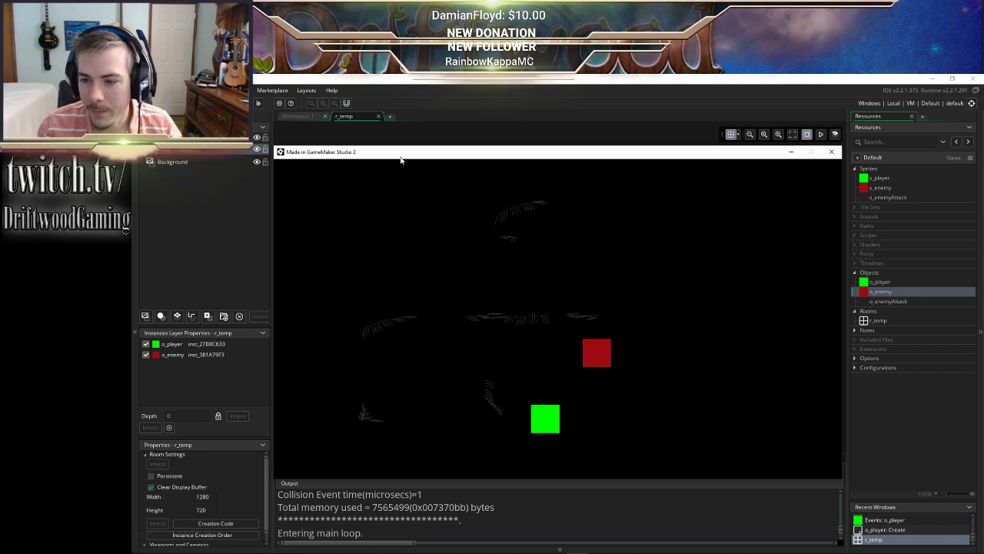
pyautogui.press('Up')
pyautogui.press('Down')
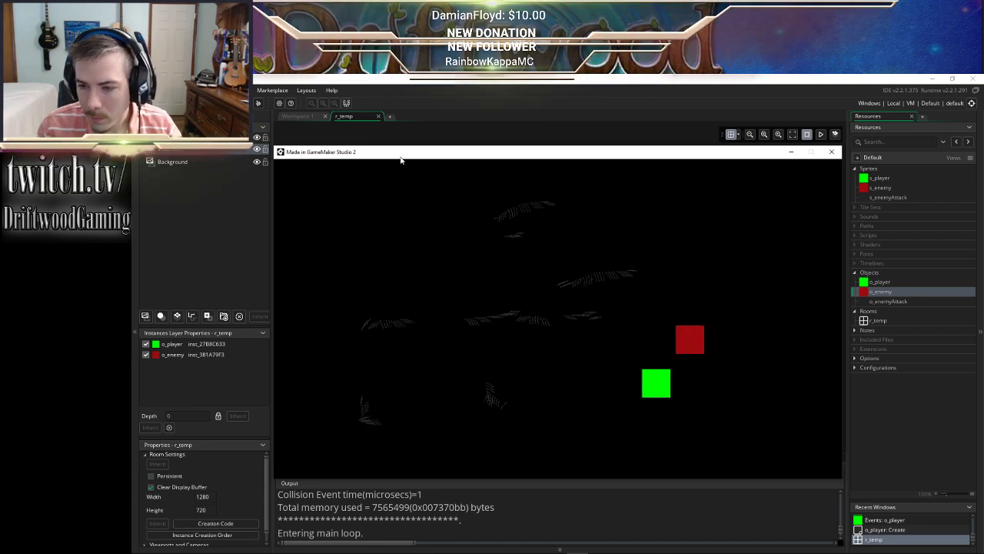
pyautogui.press('Left')
pyautogui.press('Up')
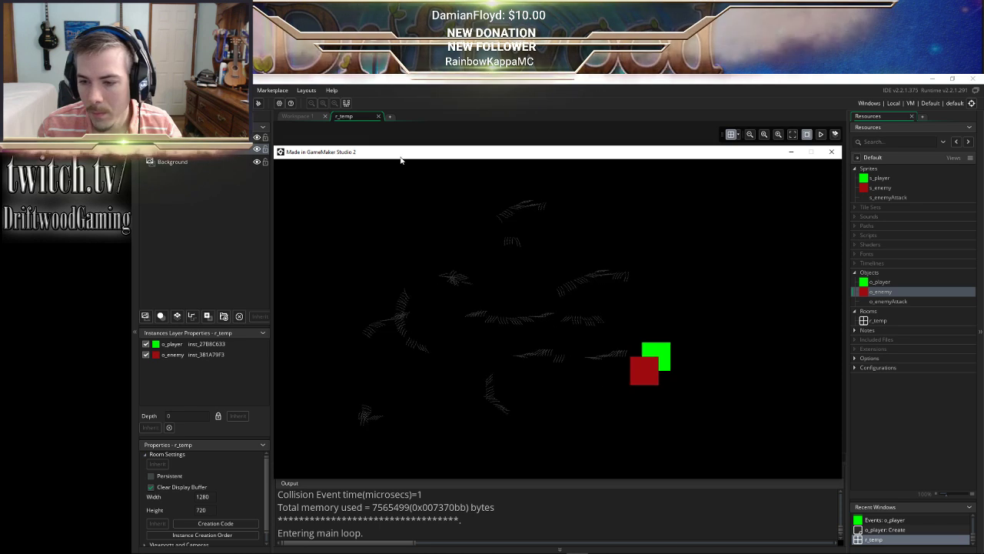
pyautogui.press('Up')
pyautogui.press('Left')
pyautogui.press('Down')
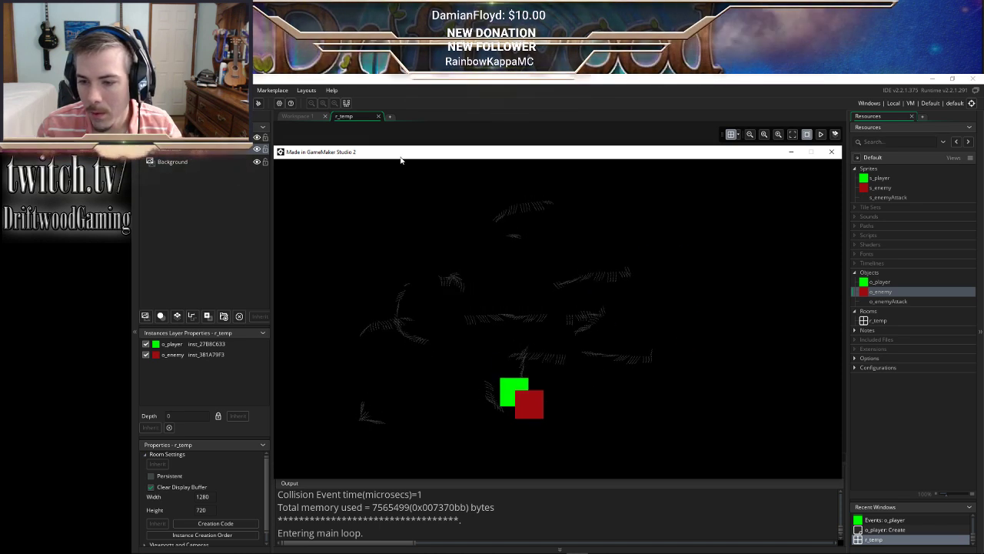
pyautogui.press('Down')
pyautogui.press('Up')
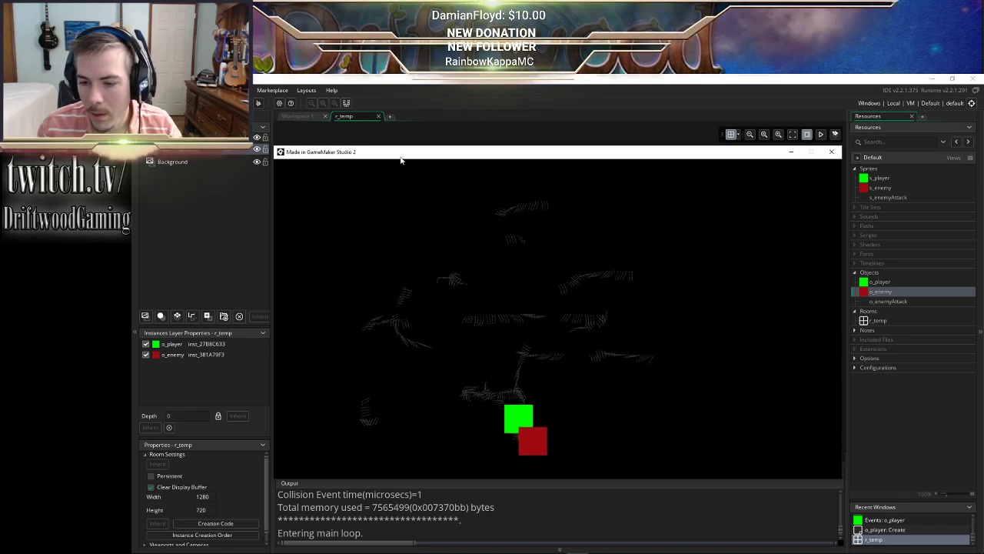
pyautogui.press('Left')
pyautogui.press('Down')
pyautogui.press('Right')
pyautogui.press('Up')
pyautogui.press('Right')
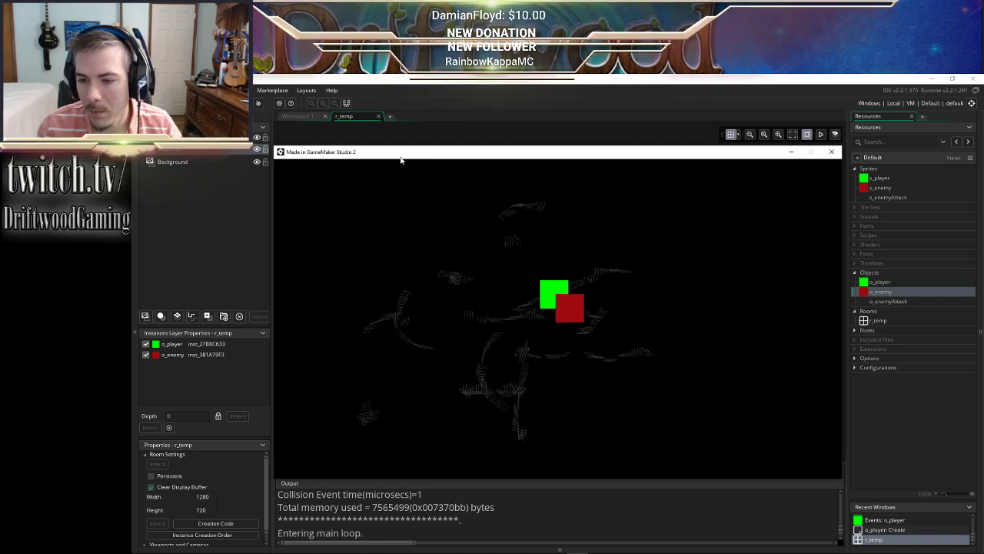
pyautogui.press('Left')
pyautogui.press('Right')
pyautogui.press('Left')
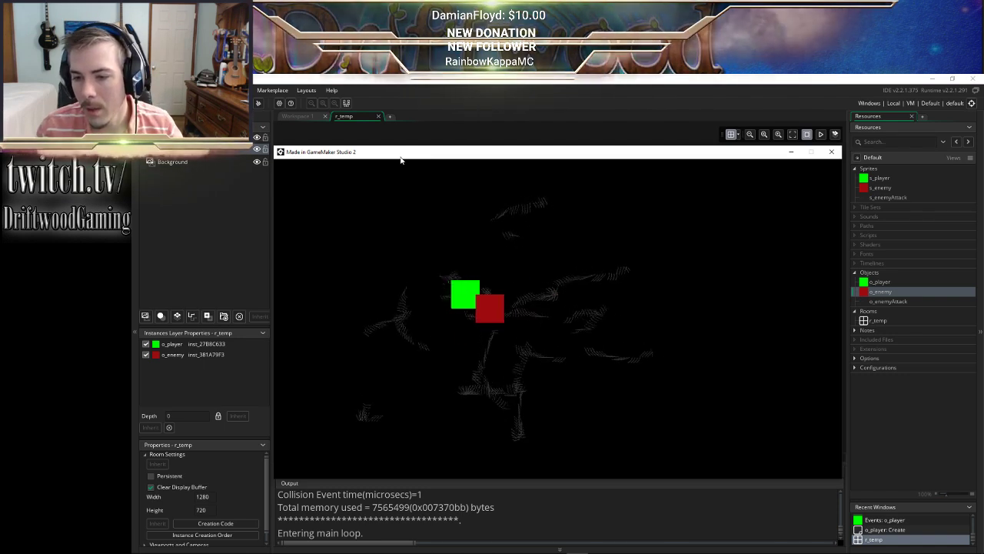
pyautogui.press('Up')
pyautogui.press('Right')
pyautogui.press('Down')
pyautogui.press('Left')
pyautogui.press('Right')
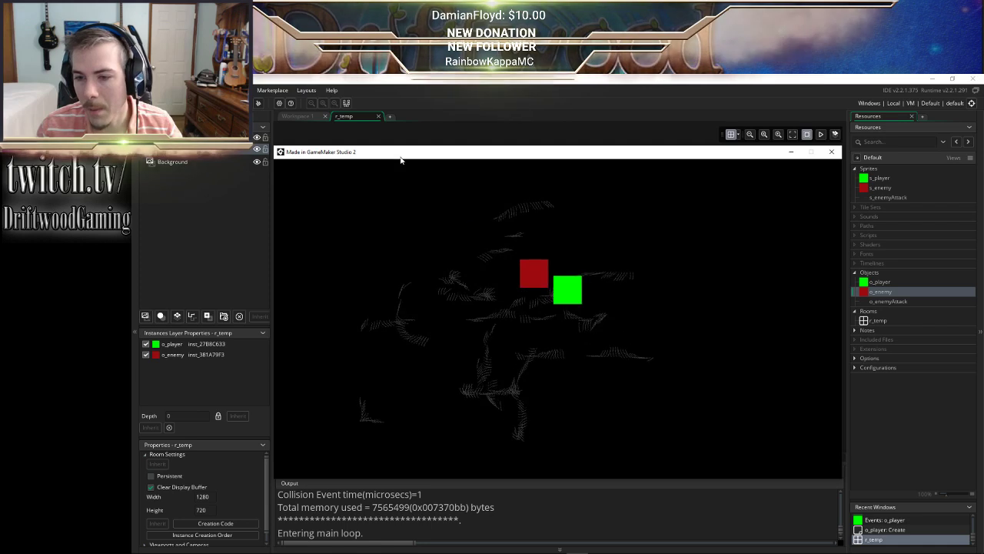
pyautogui.press('Left')
pyautogui.press('Right')
pyautogui.press('Left')
pyautogui.press('Down')
pyautogui.press('Up')
pyautogui.press('Right')
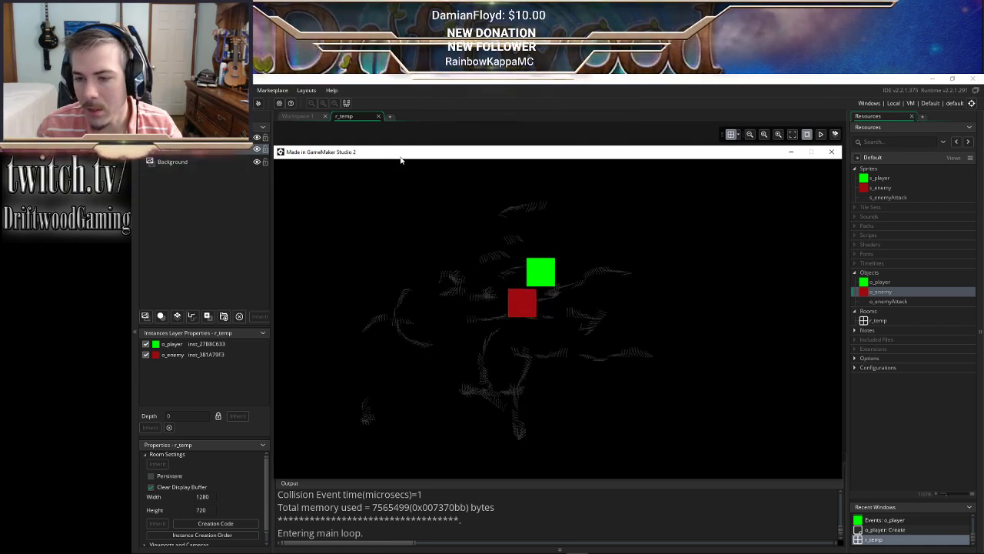
pyautogui.press('Down')
pyautogui.press('Left')
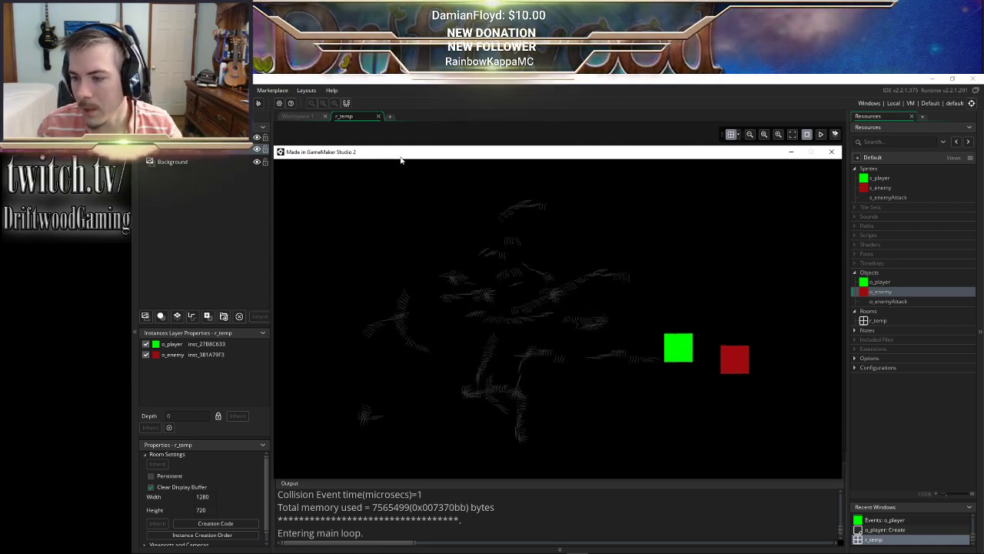
pyautogui.press('Up')
pyautogui.press('Right')
pyautogui.press('Down')
pyautogui.press('Left')
pyautogui.press('Up')
pyautogui.press('Left')
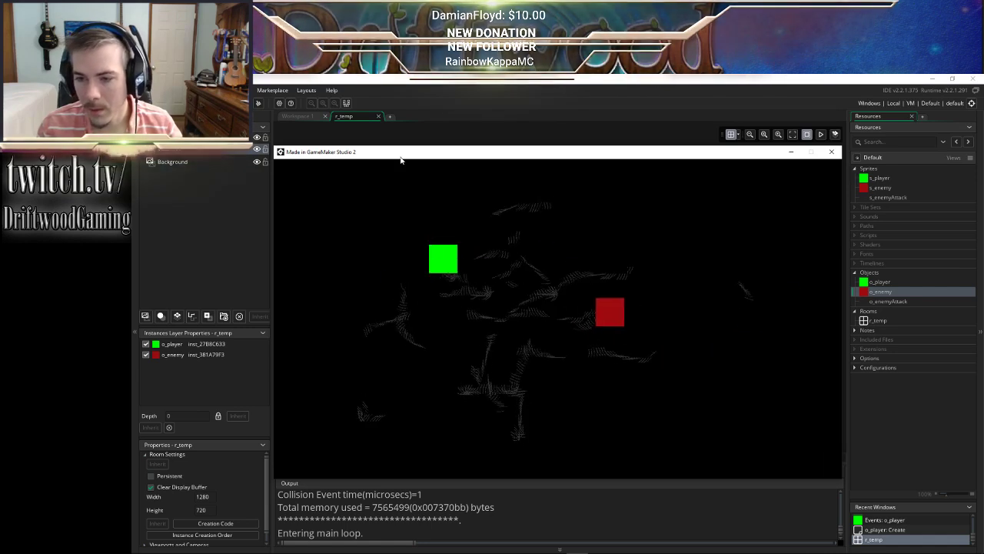
pyautogui.press('Down')
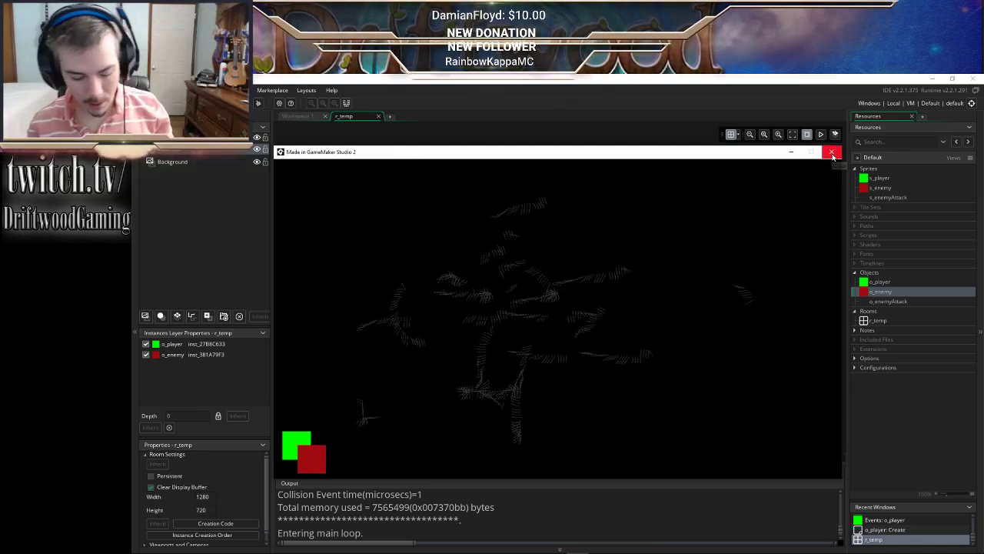
pyautogui.press('Up')
pyautogui.press('Right')
pyautogui.press('Down')
pyautogui.press('w')
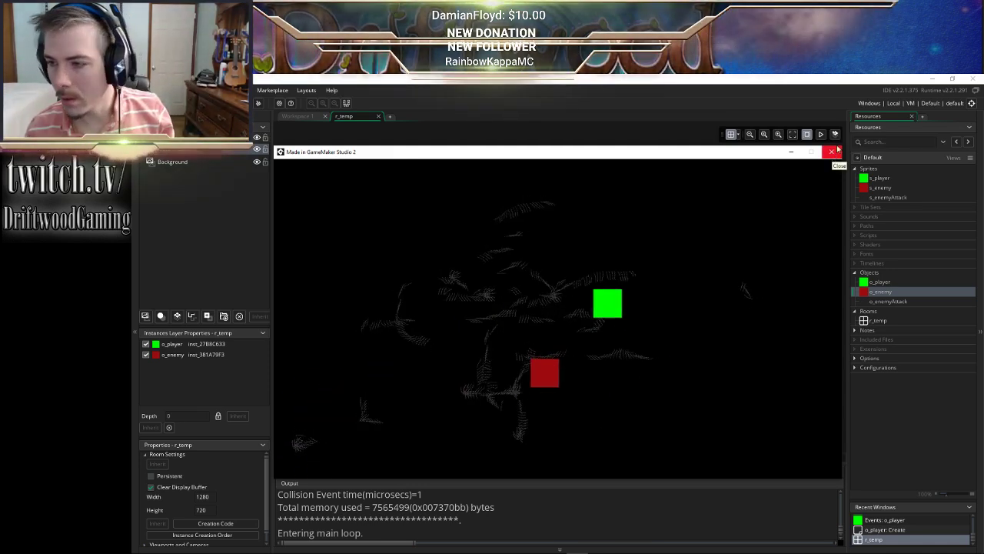
pyautogui.press('a')
pyautogui.press('s')
pyautogui.press('d')
pyautogui.press('w')
pyautogui.press('a')
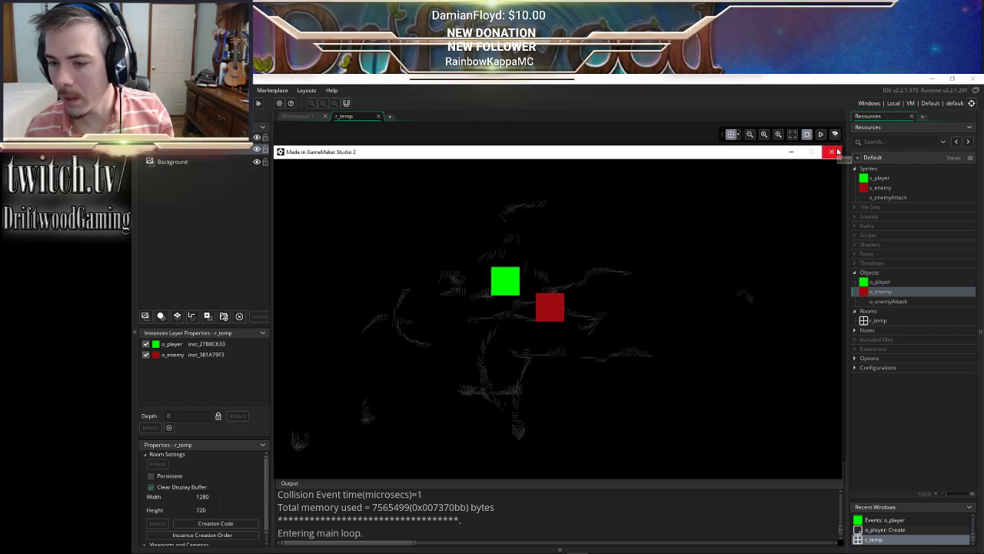
pyautogui.press('s')
pyautogui.press('d')
pyautogui.press('w')
pyautogui.press('a')
pyautogui.press('s')
pyautogui.press('d')
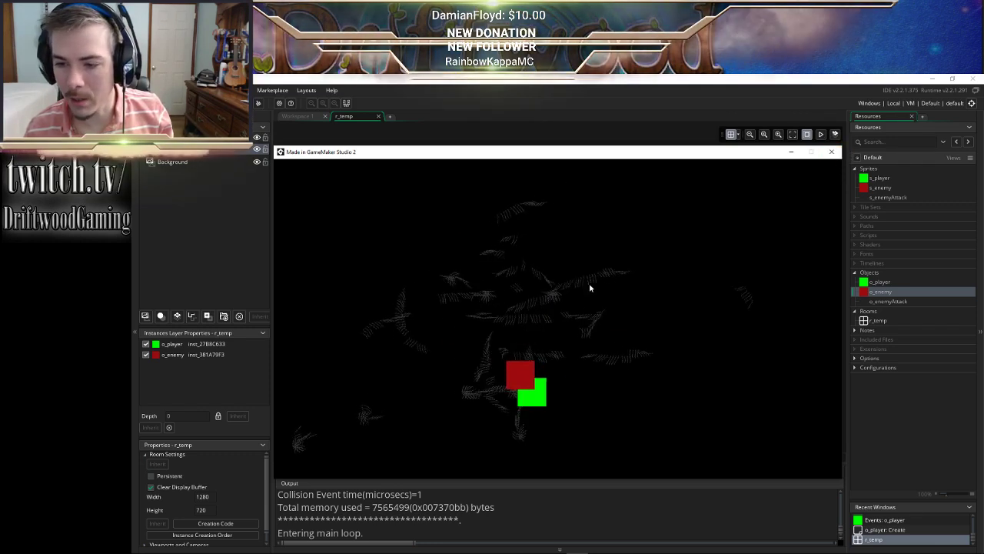
pyautogui.click(832, 152)
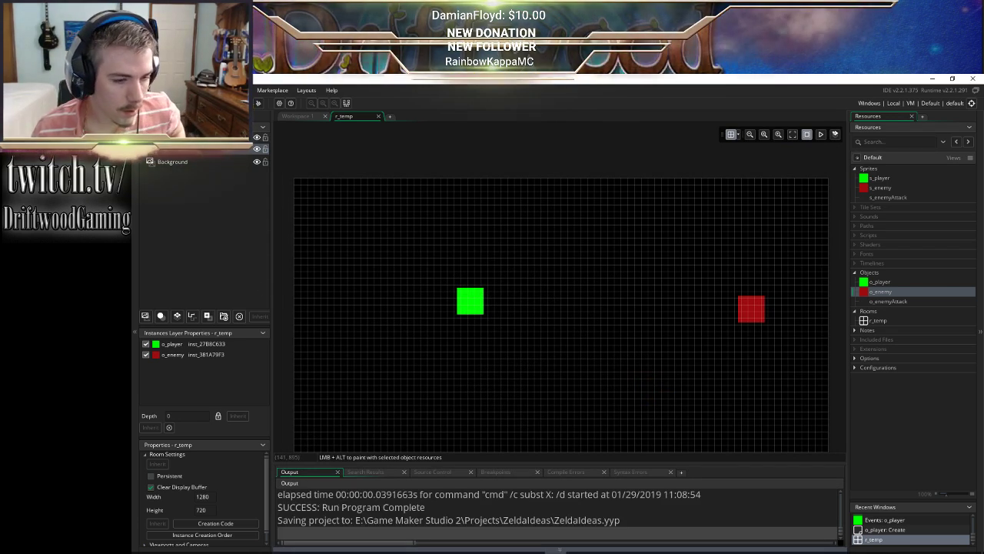
# Switch to RPG Maker to view the Seed Seller's Cell map
pyautogui.moveTo(559, 550)
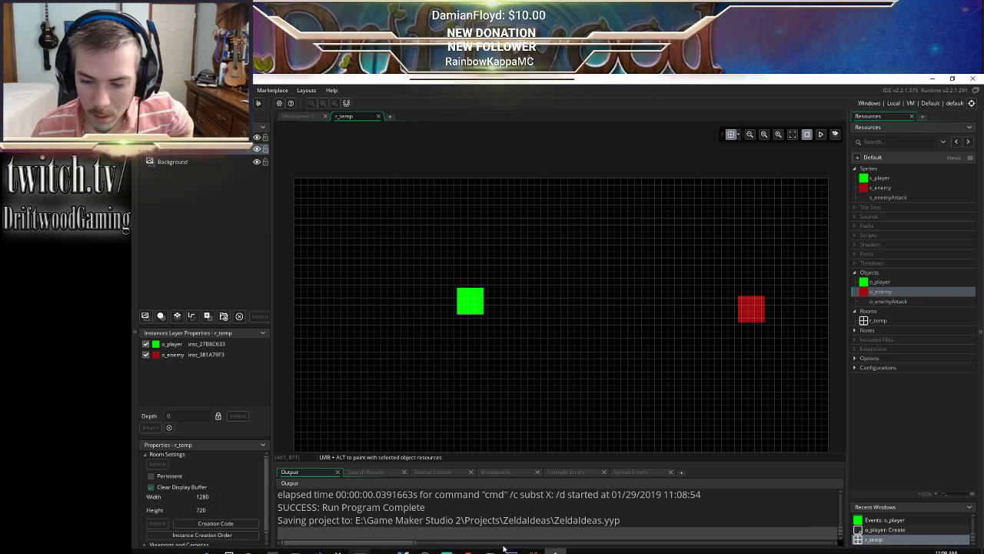
pyautogui.click(533, 545)
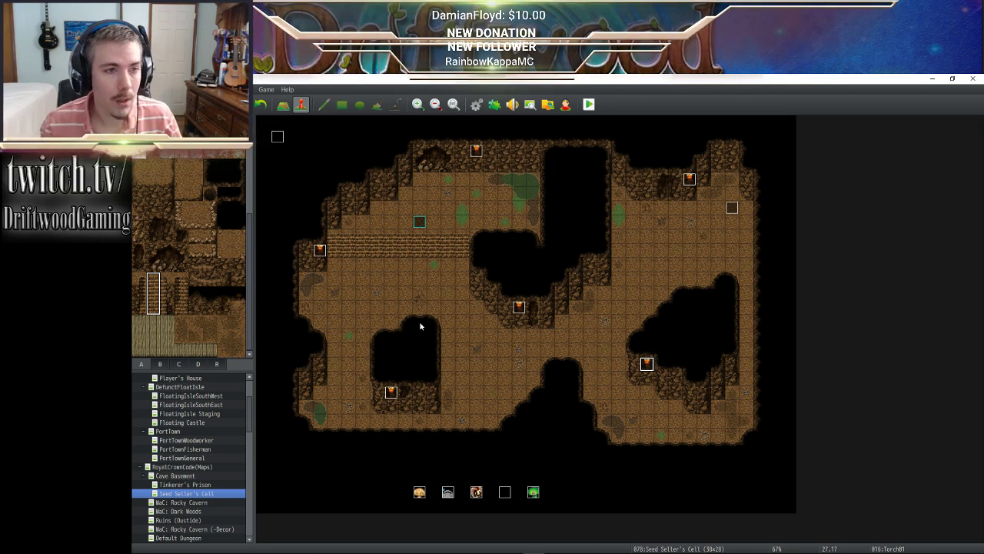
pyautogui.moveTo(919, 552)
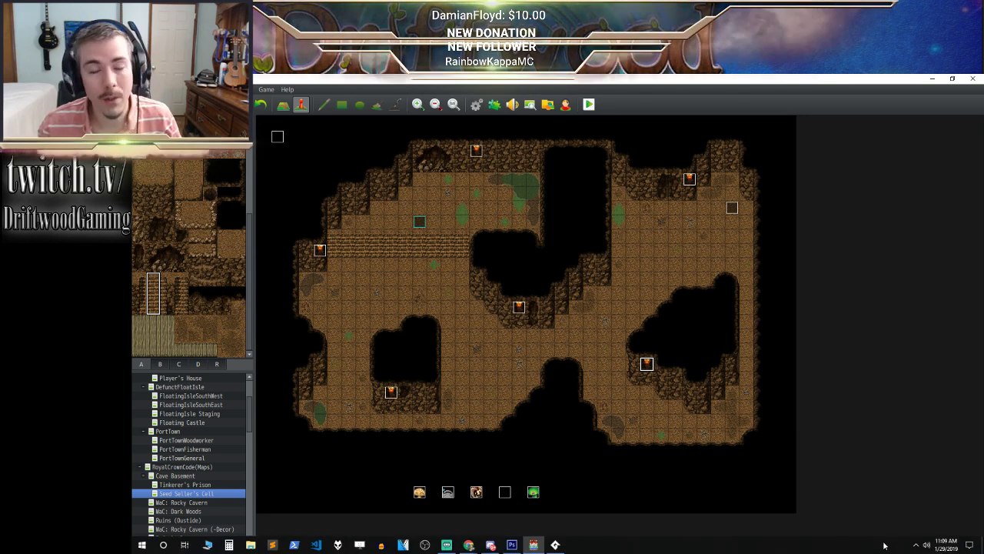